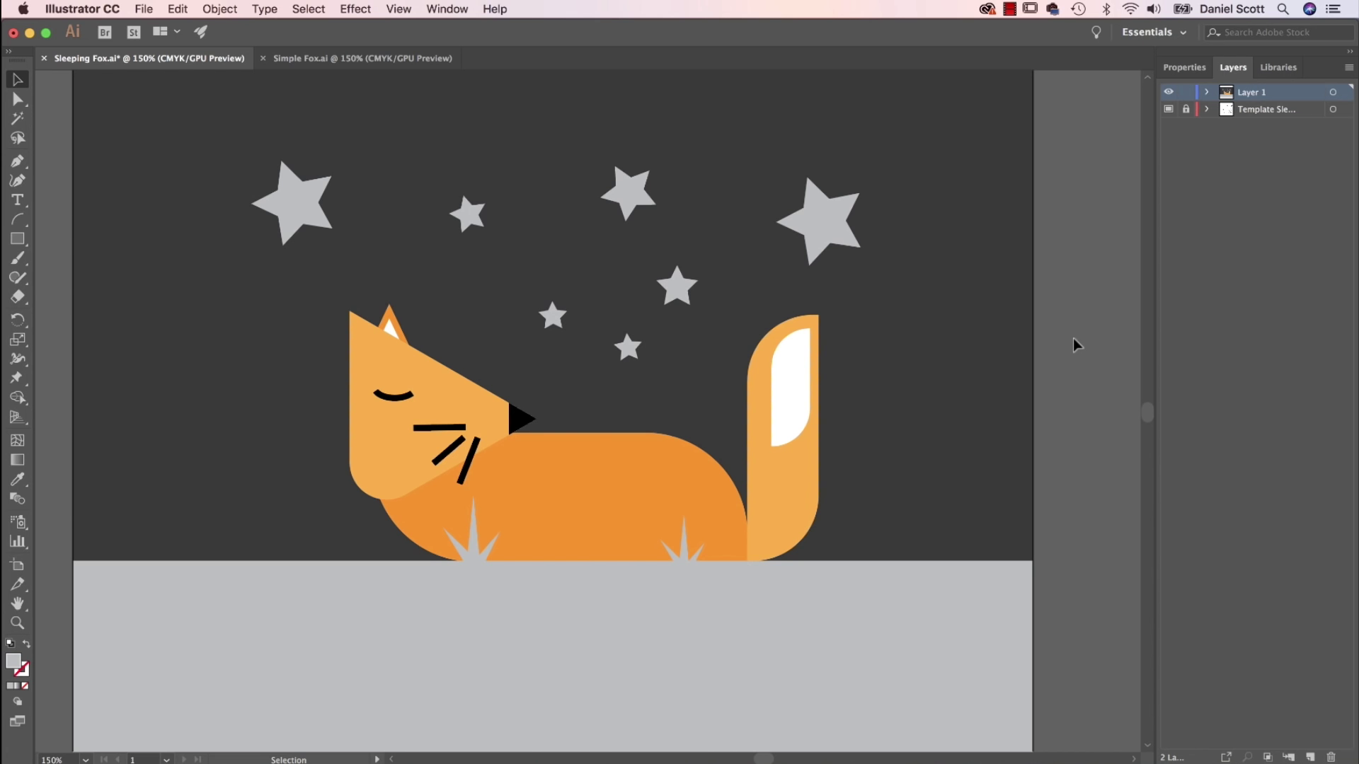
Hide Layer 1 to view the template sketch beneath the fox artwork, and show the layer again.
click(1168, 93)
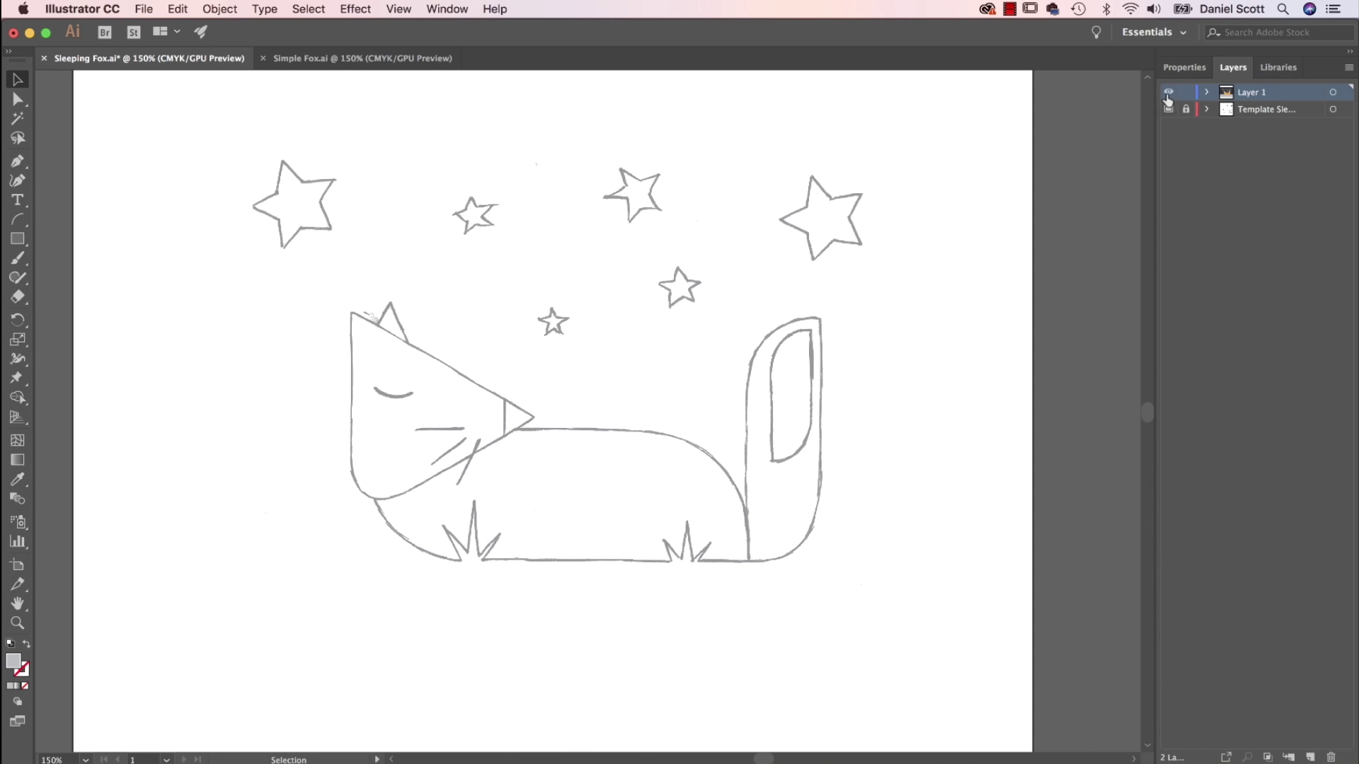
click(1168, 93)
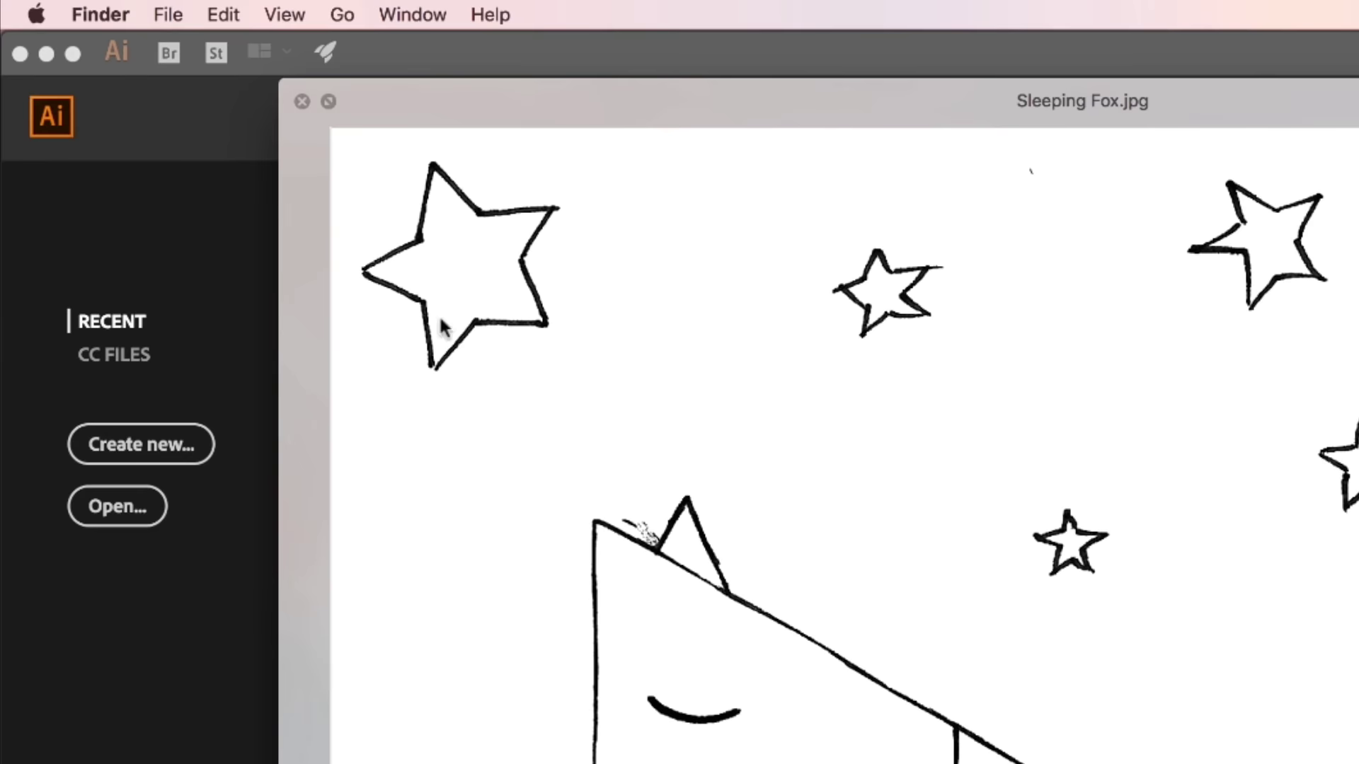
Switch to Illustrator and create a Print document from the Letter preset in landscape orientation, 792 x 612 pt.
click(129, 406)
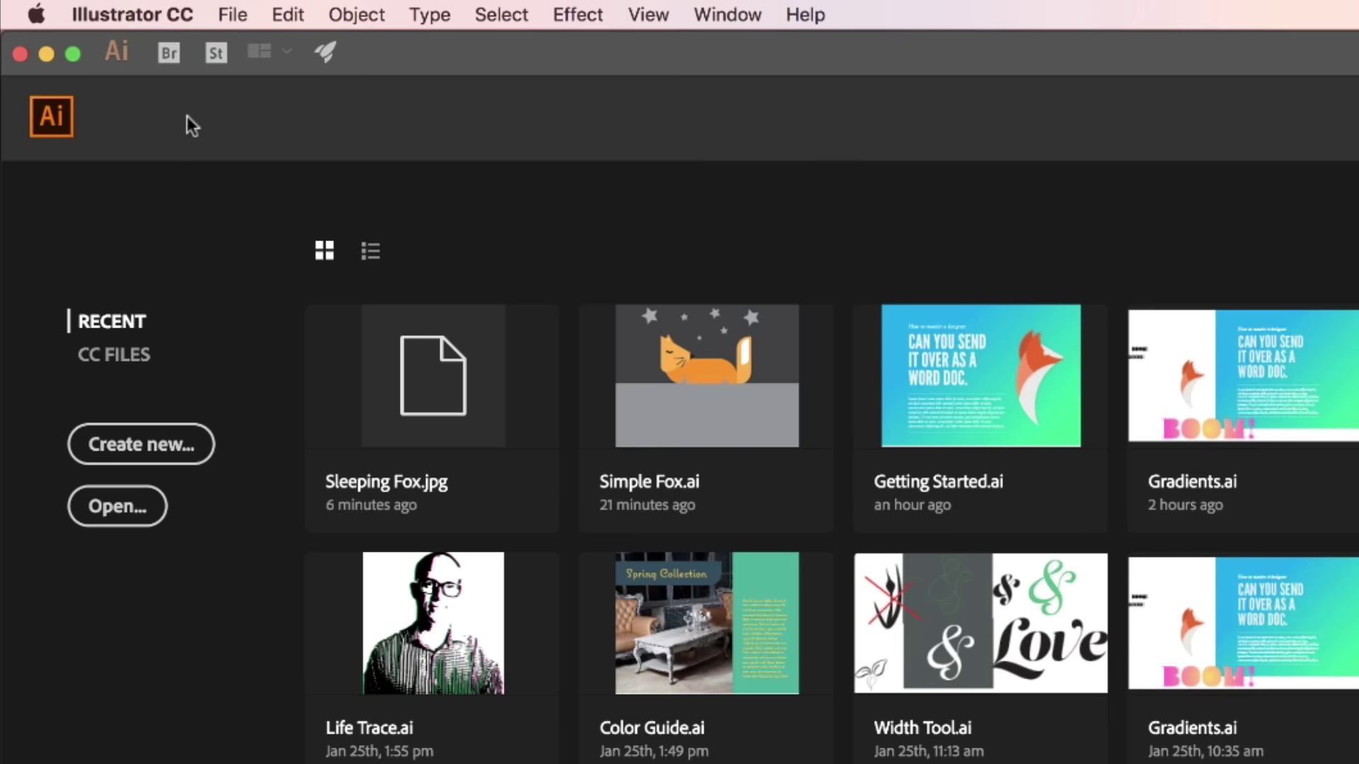
click(231, 16)
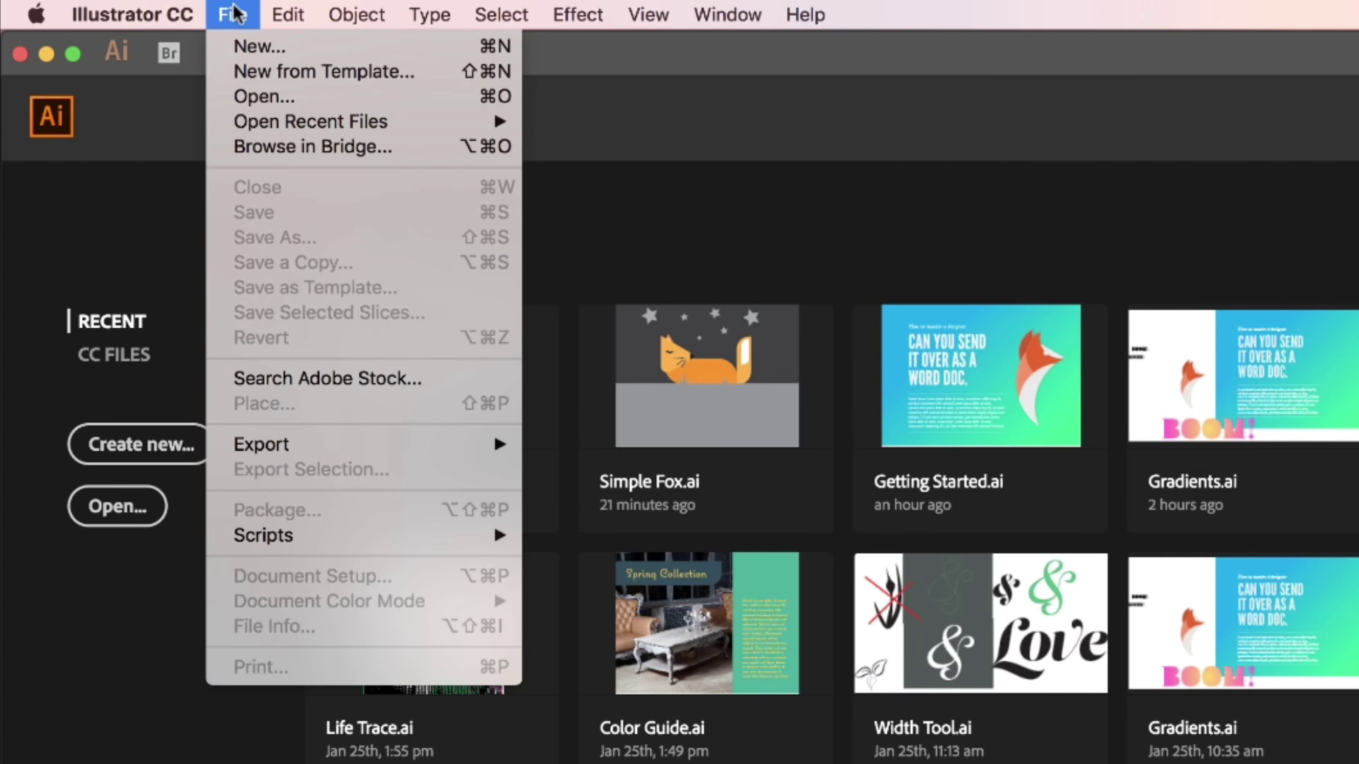
click(244, 50)
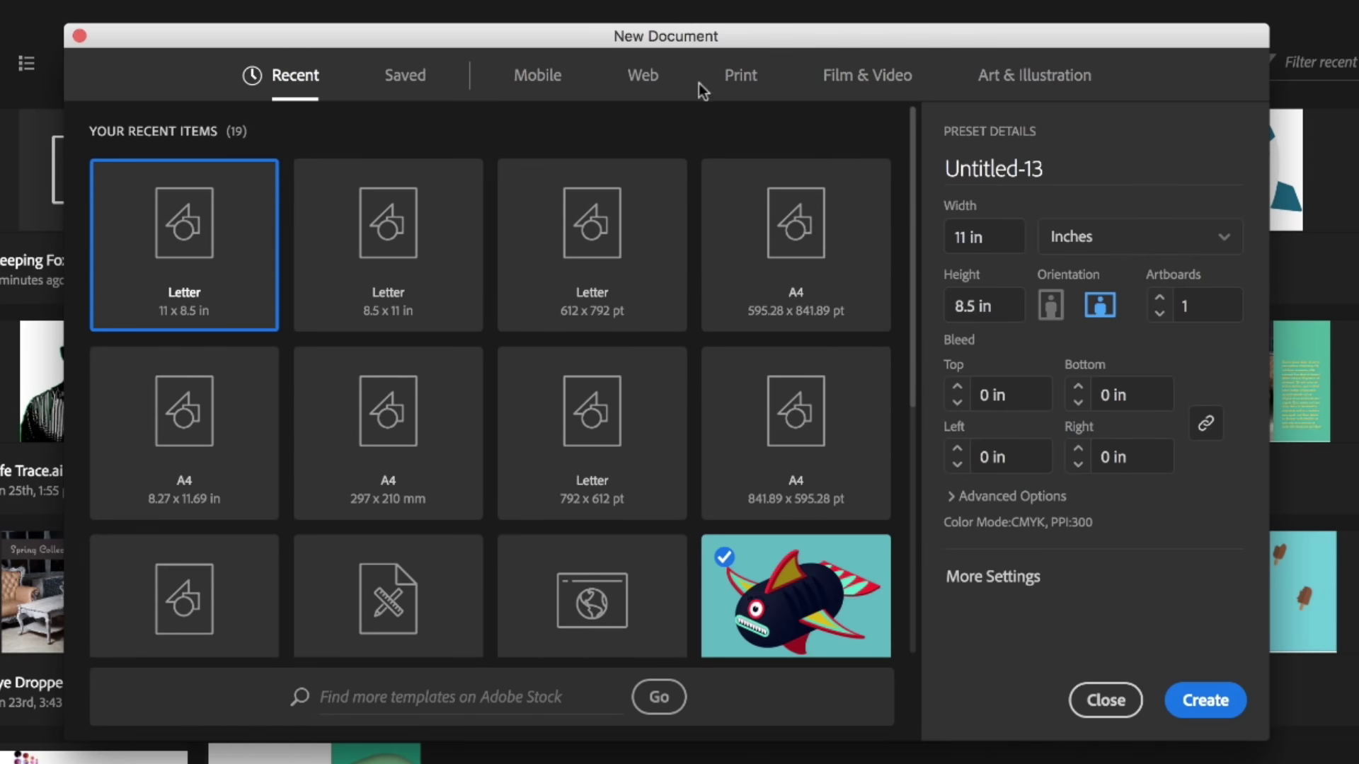
click(741, 77)
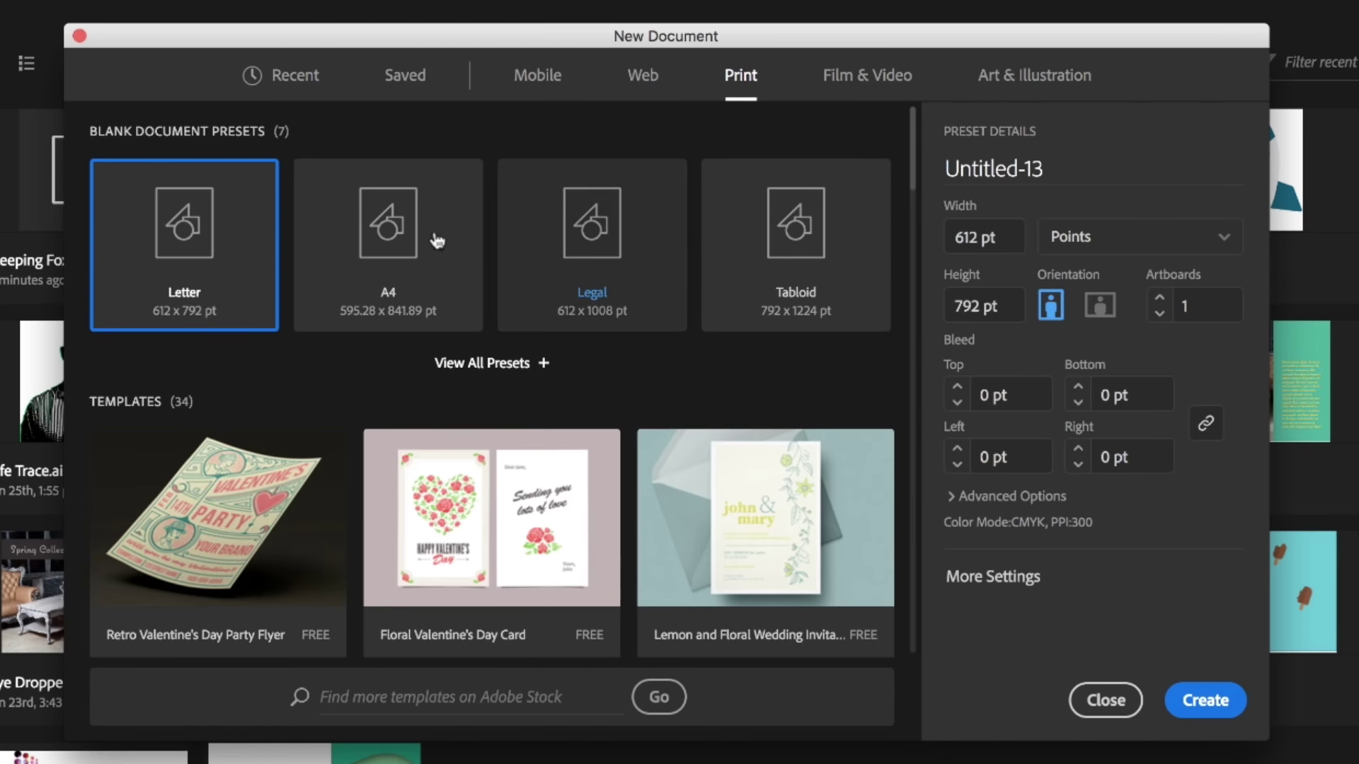
click(1104, 310)
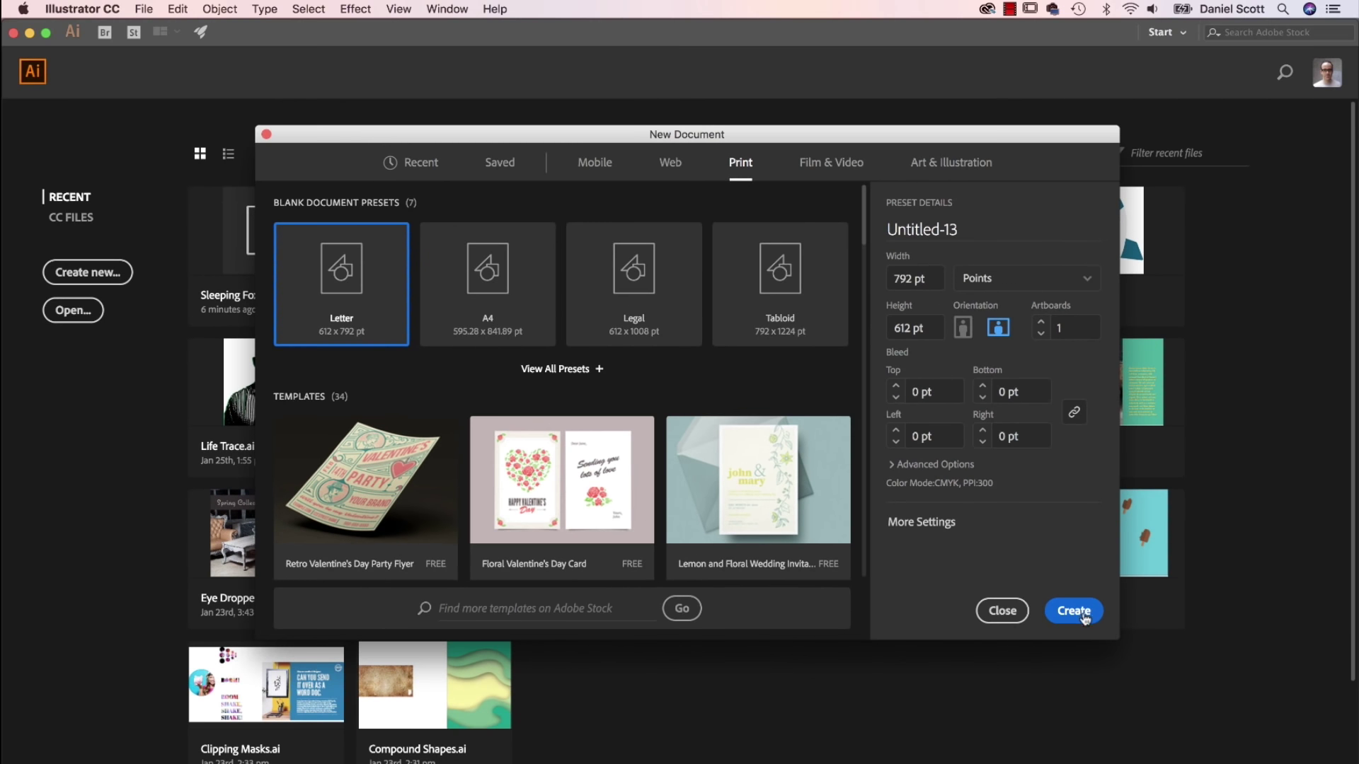
click(1082, 613)
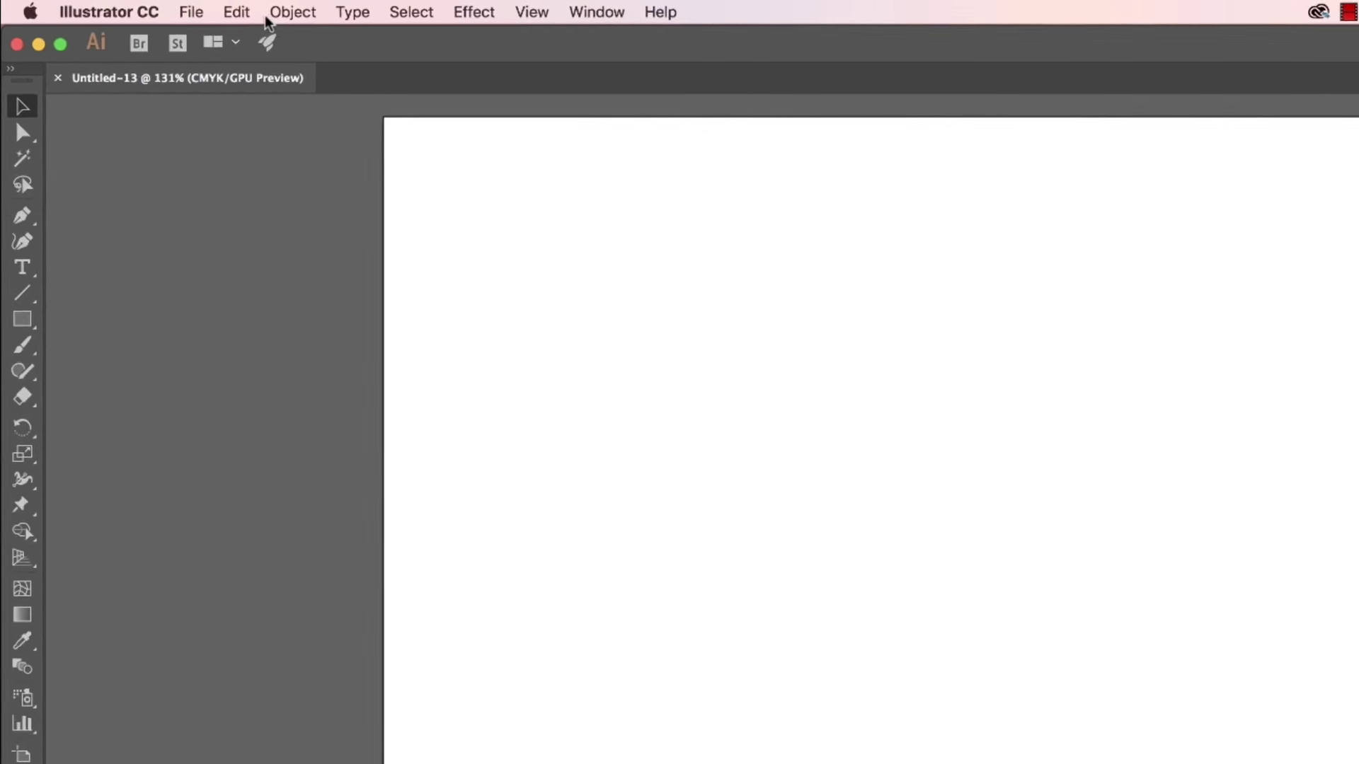
Start saving the document and create a folder named Illustrator Class Files on the Desktop for it.
click(144, 8)
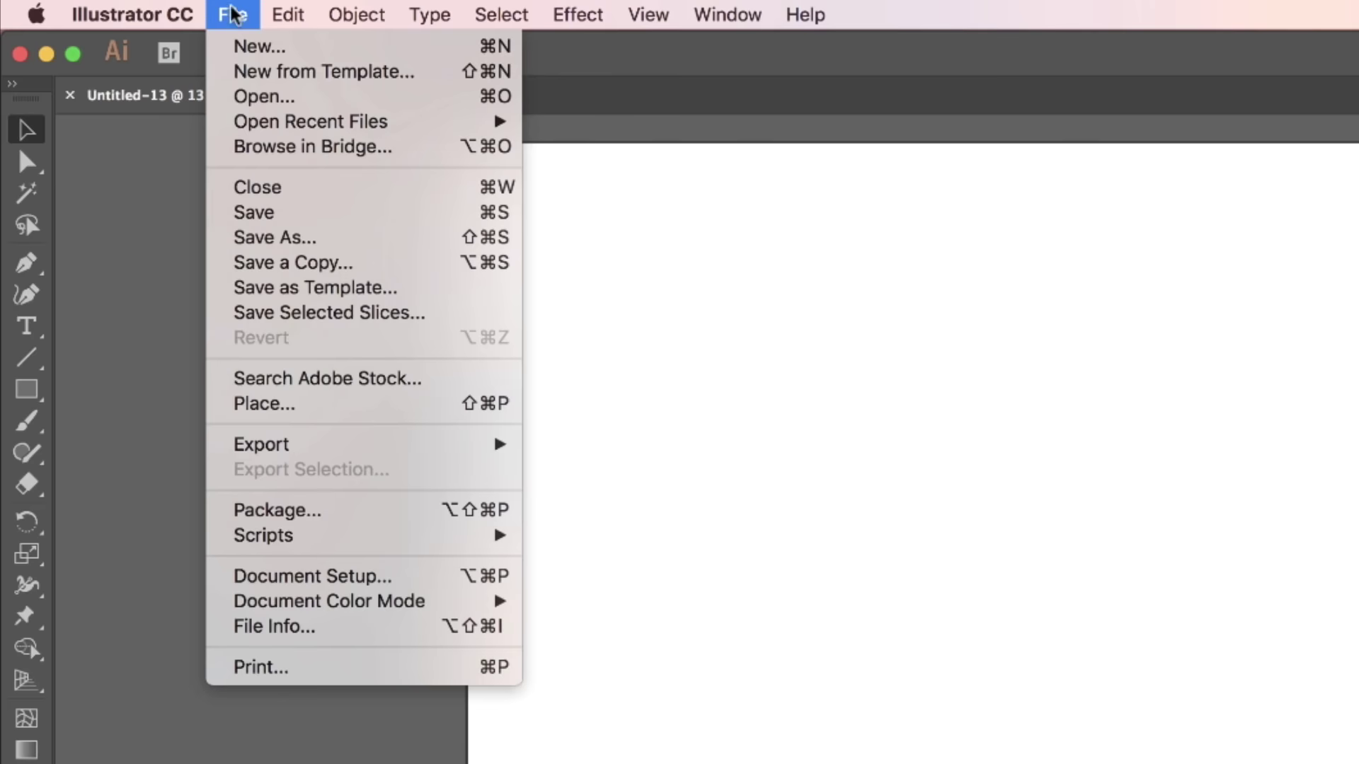
click(303, 212)
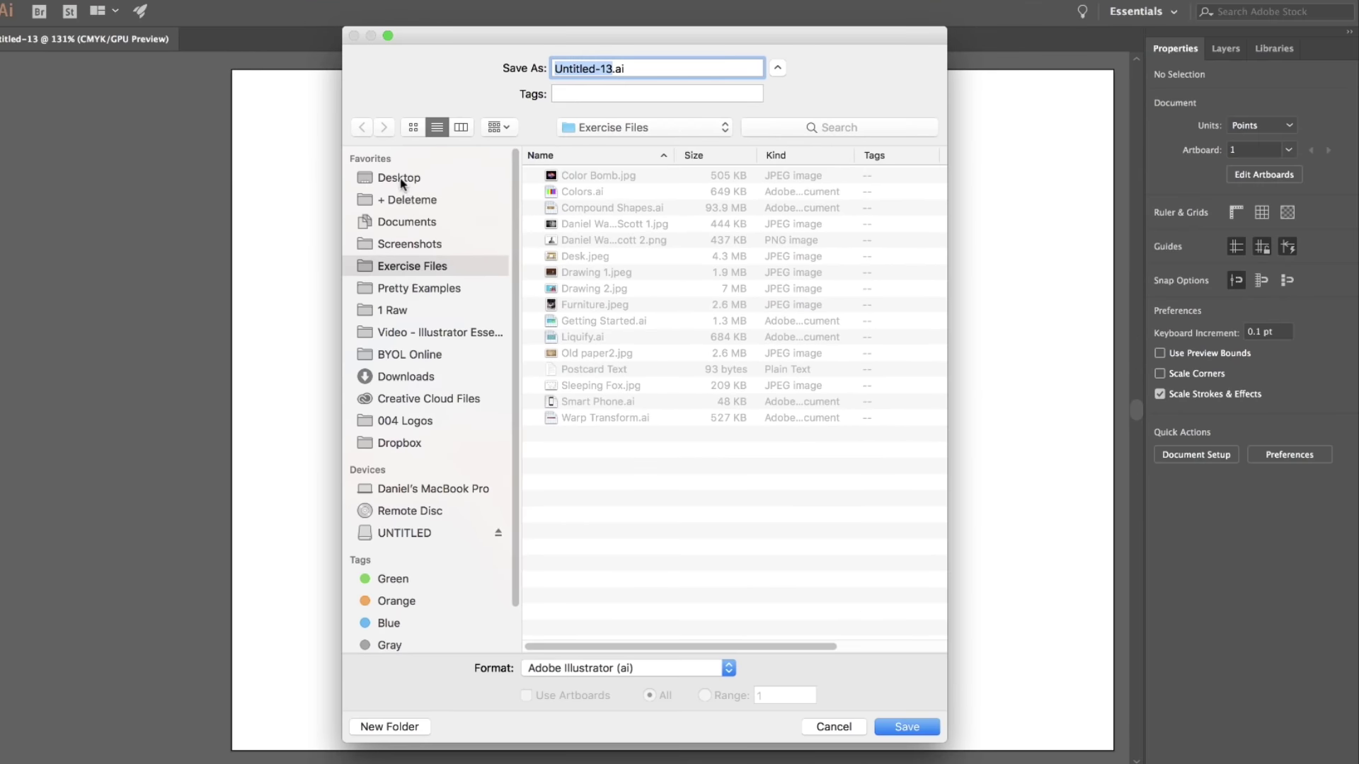
click(726, 312)
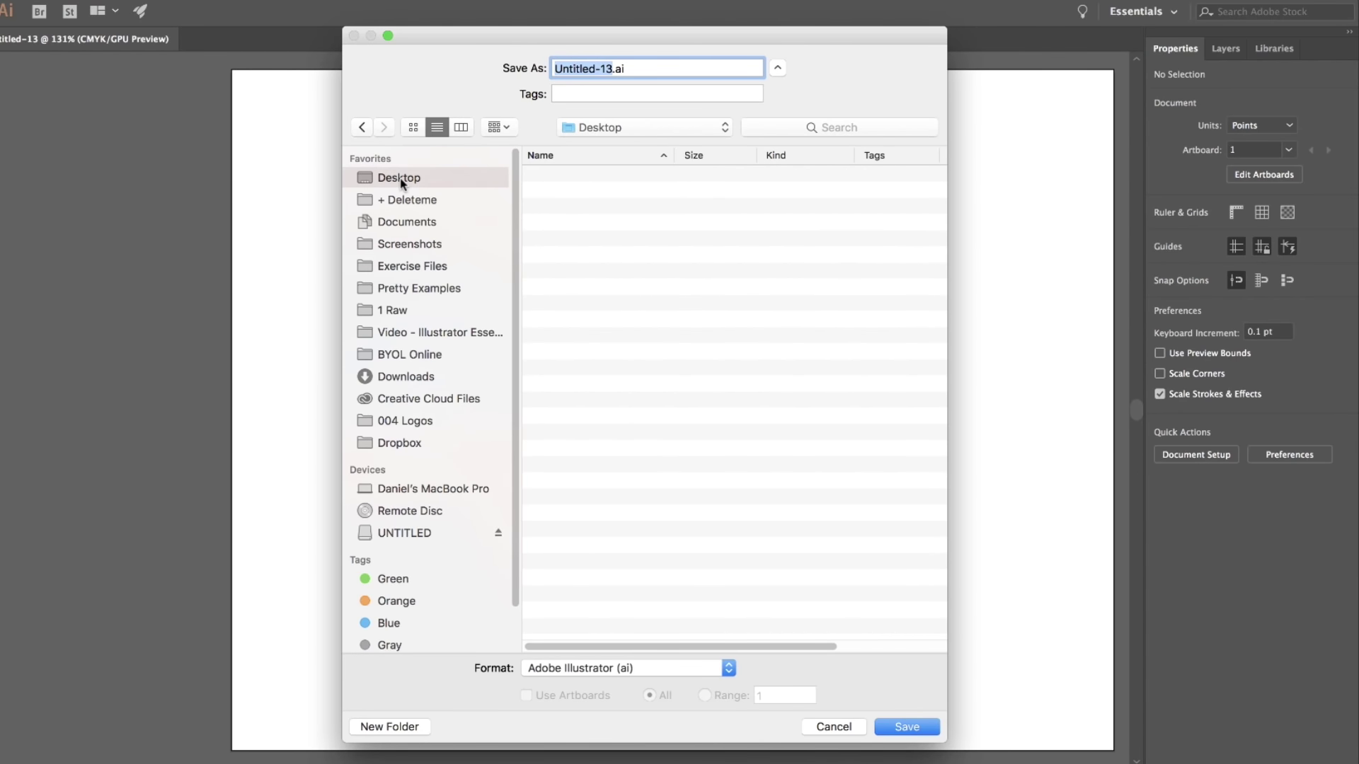
click(401, 725)
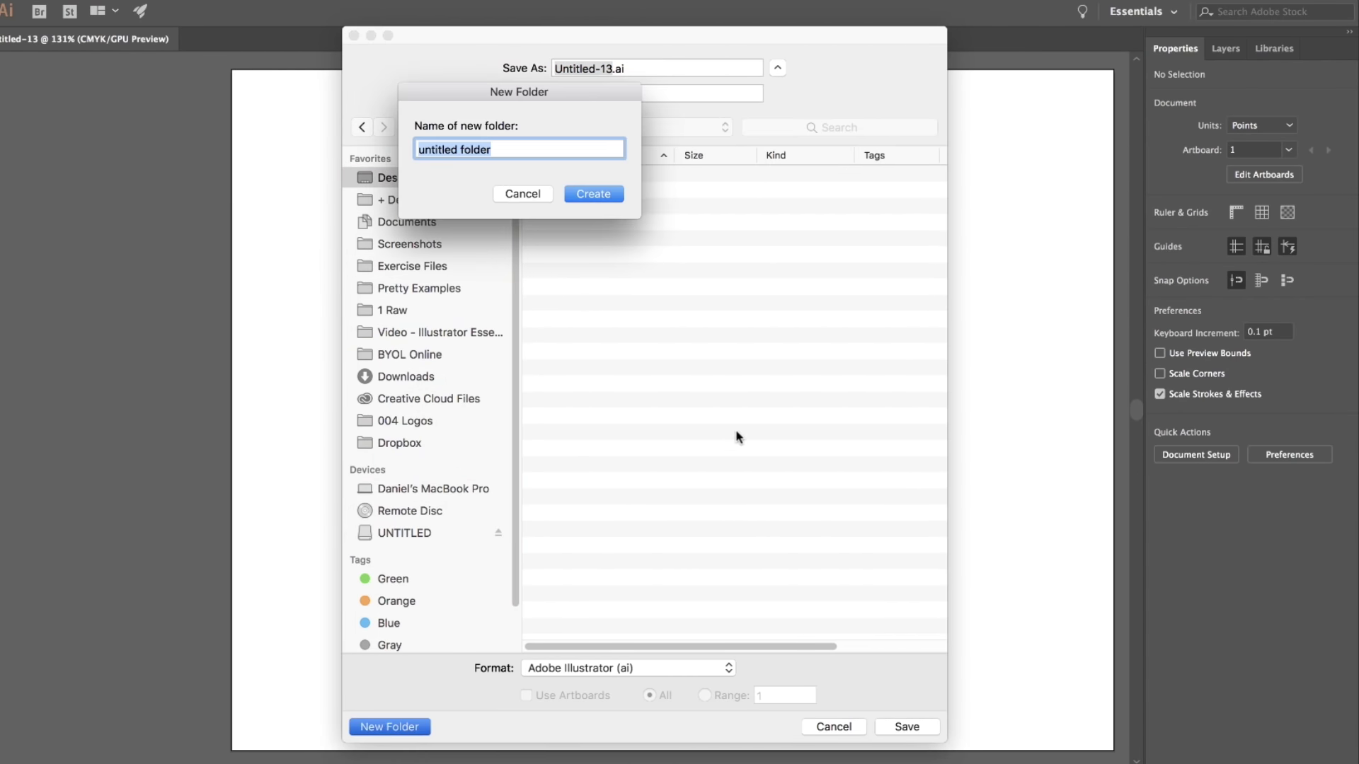
text(Ill)
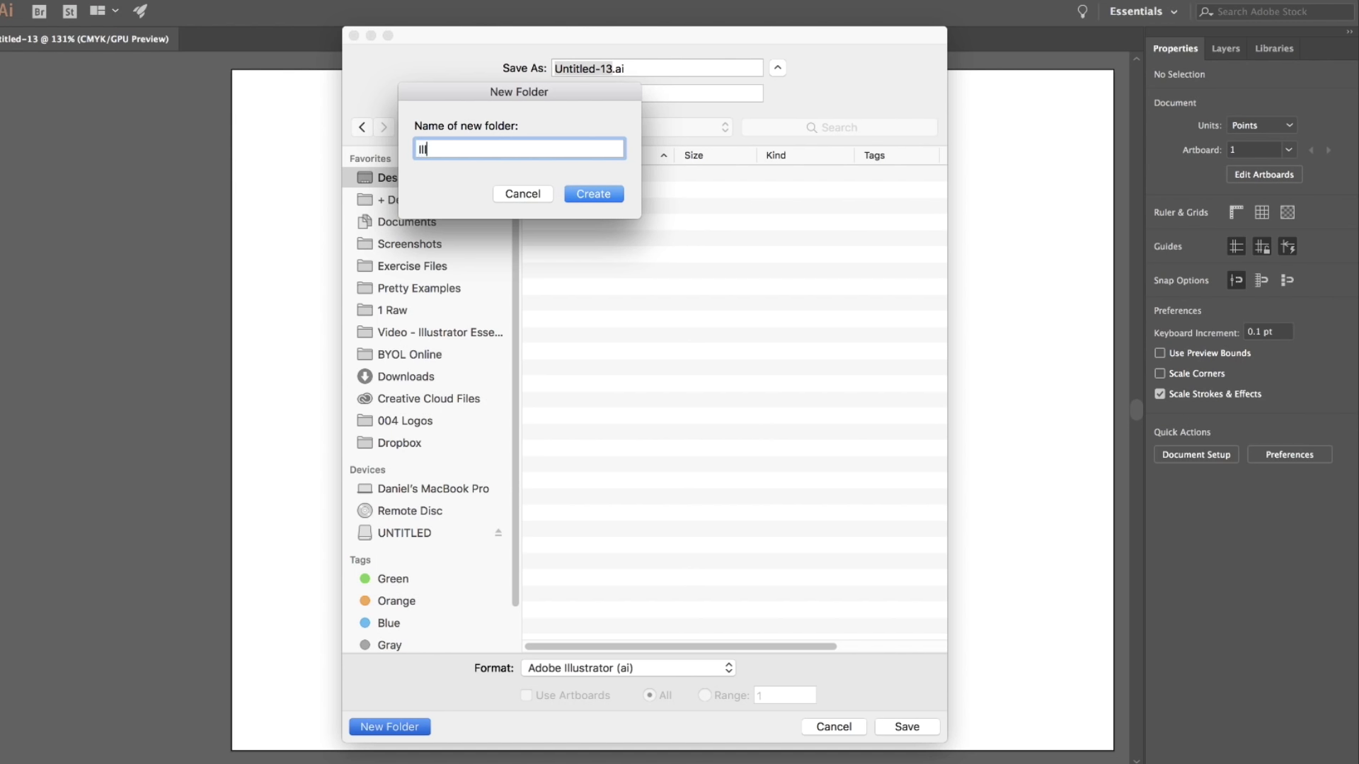
text(ustrator Class Files)
click(605, 194)
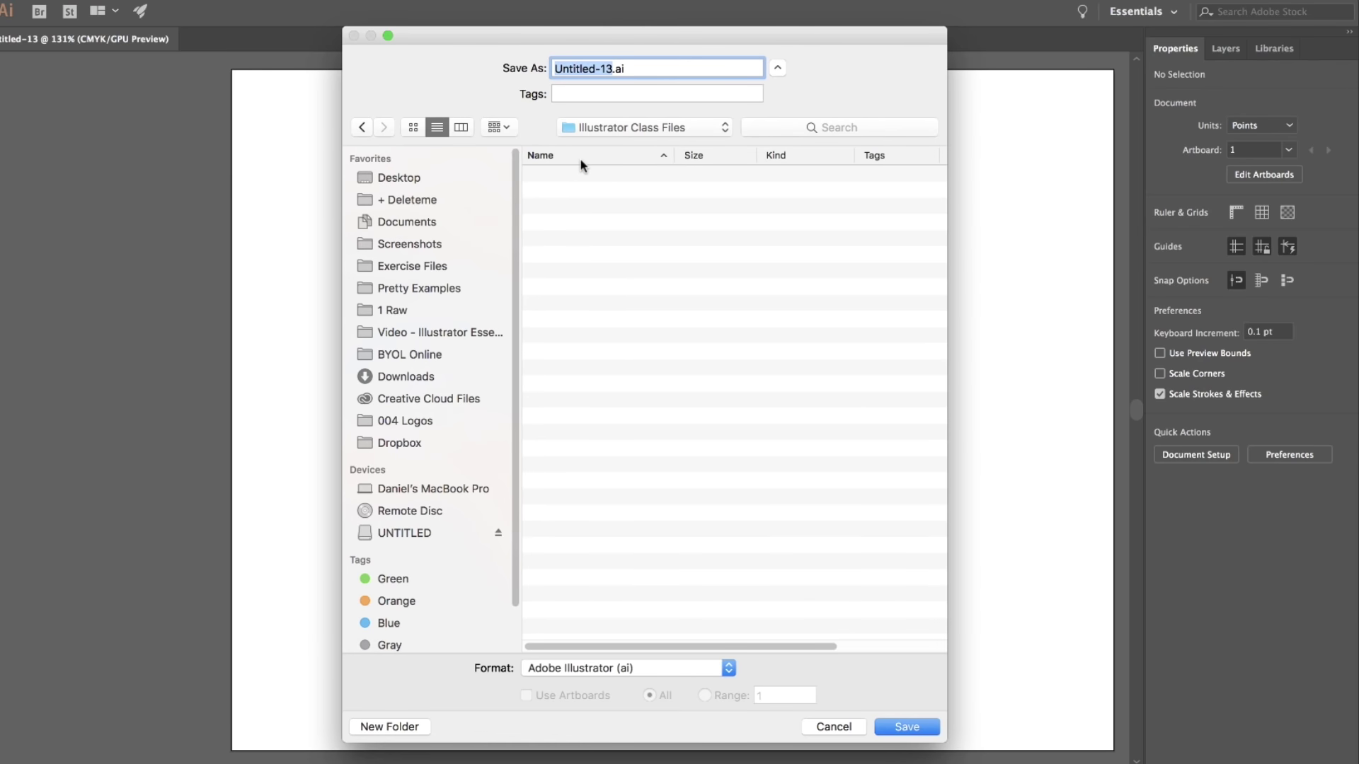
Save the document as Sleeping Fox.ai in Adobe Illustrator format with the default Illustrator CC options.
text(Sleeping Fox)
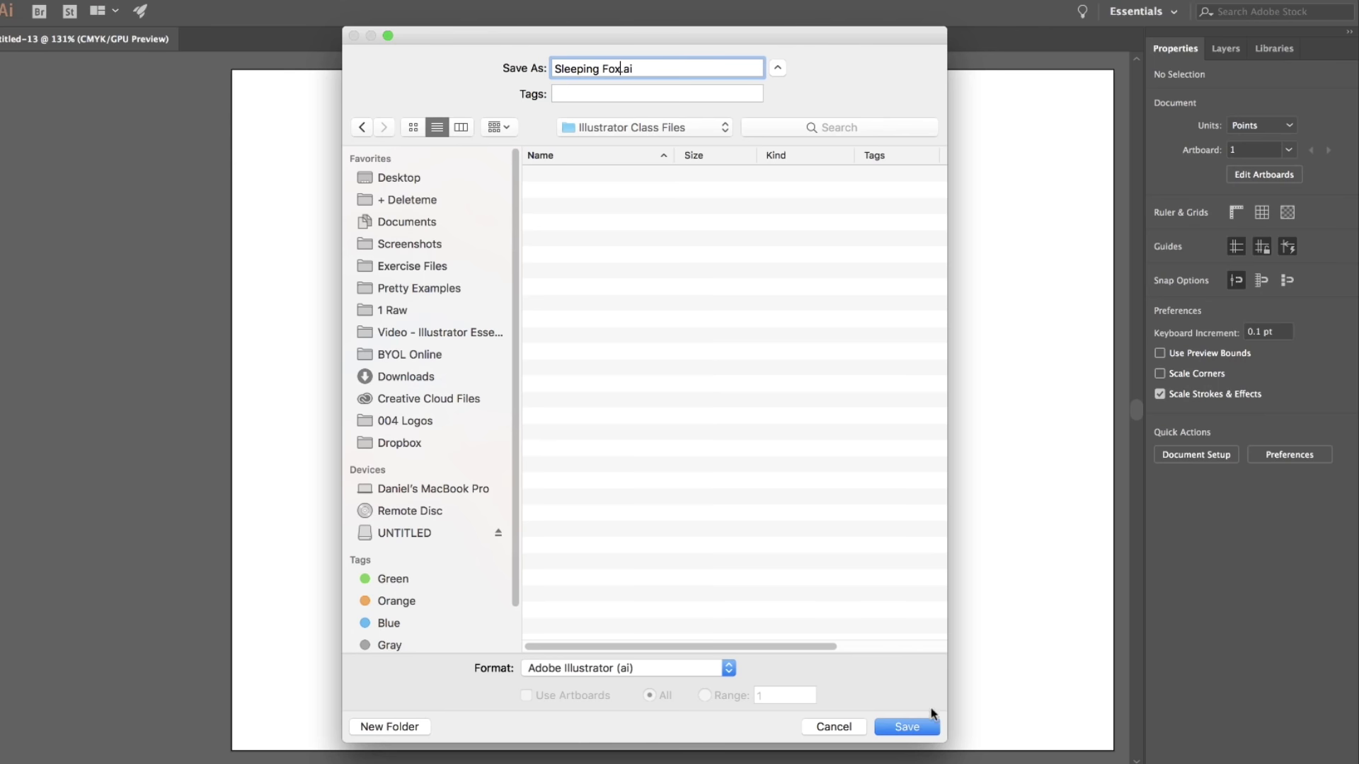
click(919, 729)
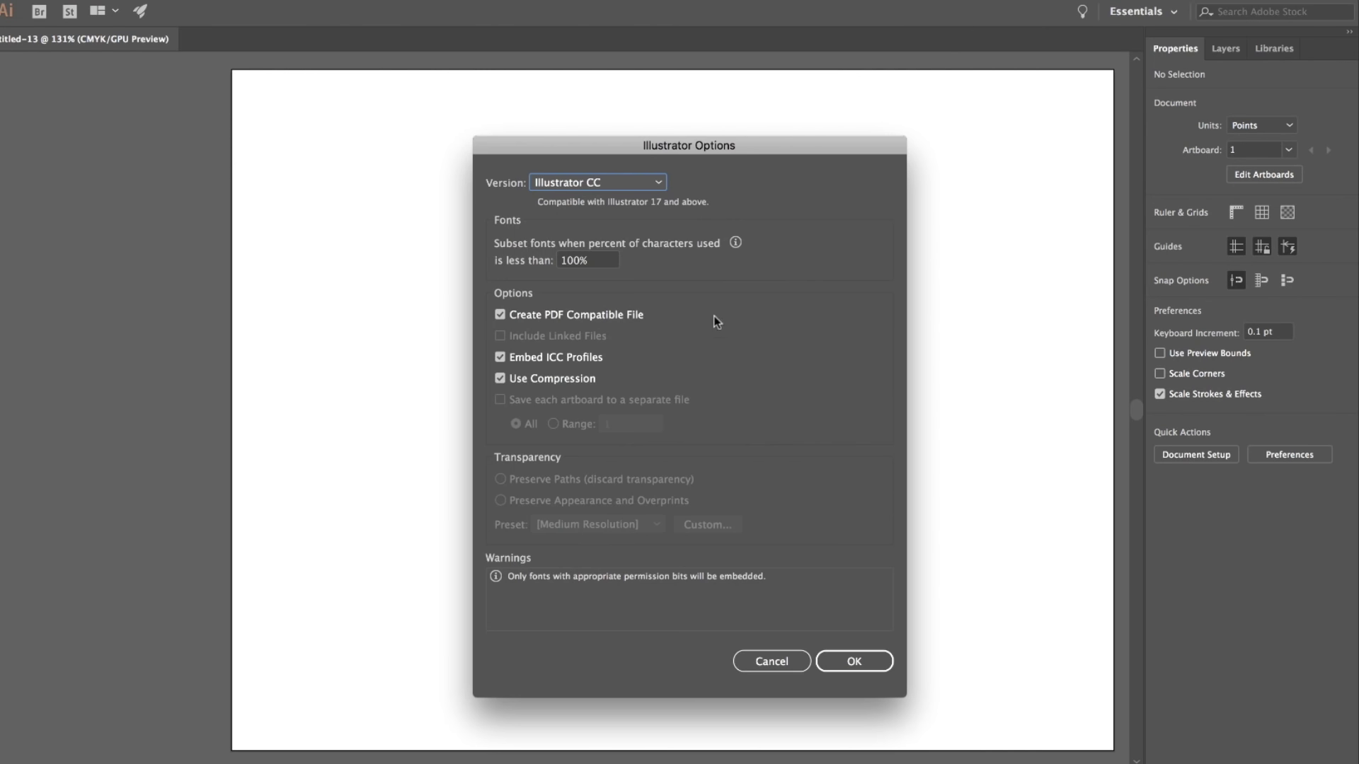
click(854, 661)
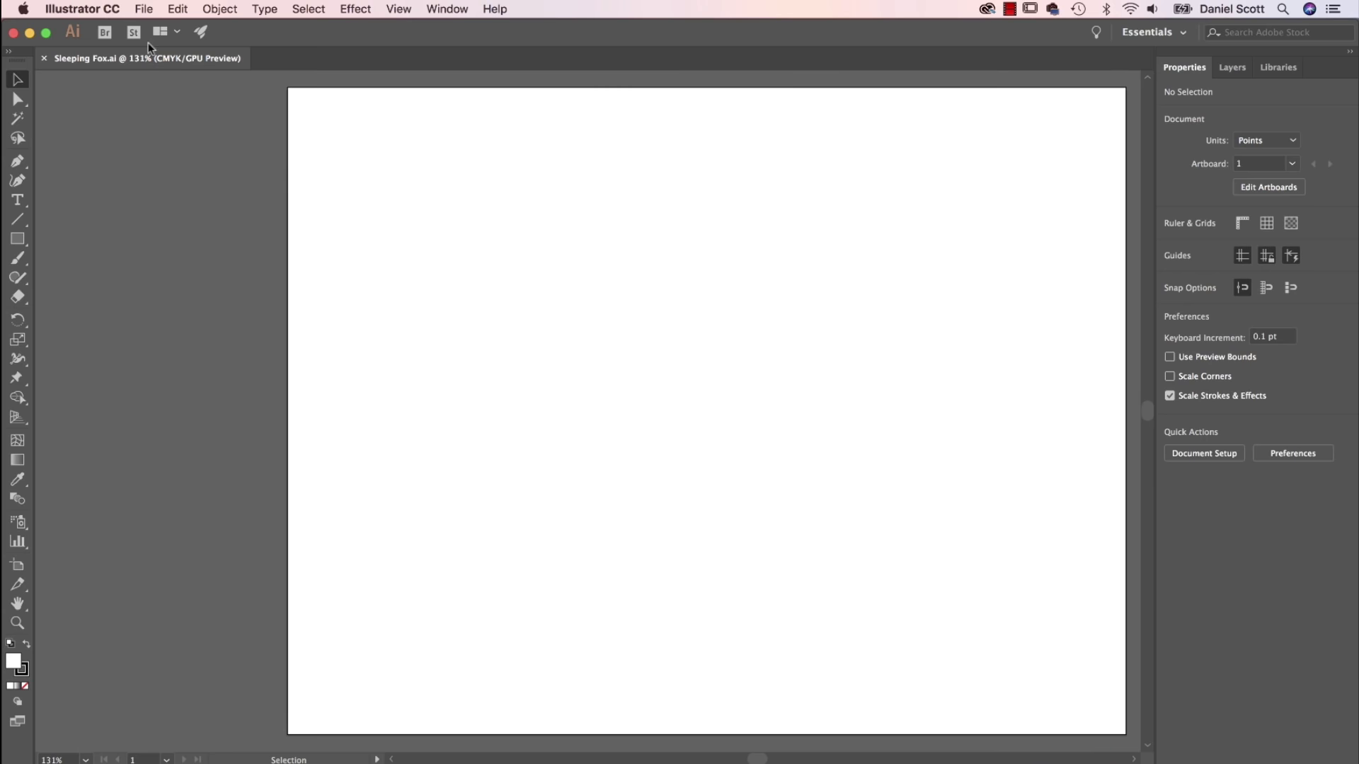
Place Sleeping Fox.jpg from the Exercise Files folder as a template and deselect it.
click(144, 9)
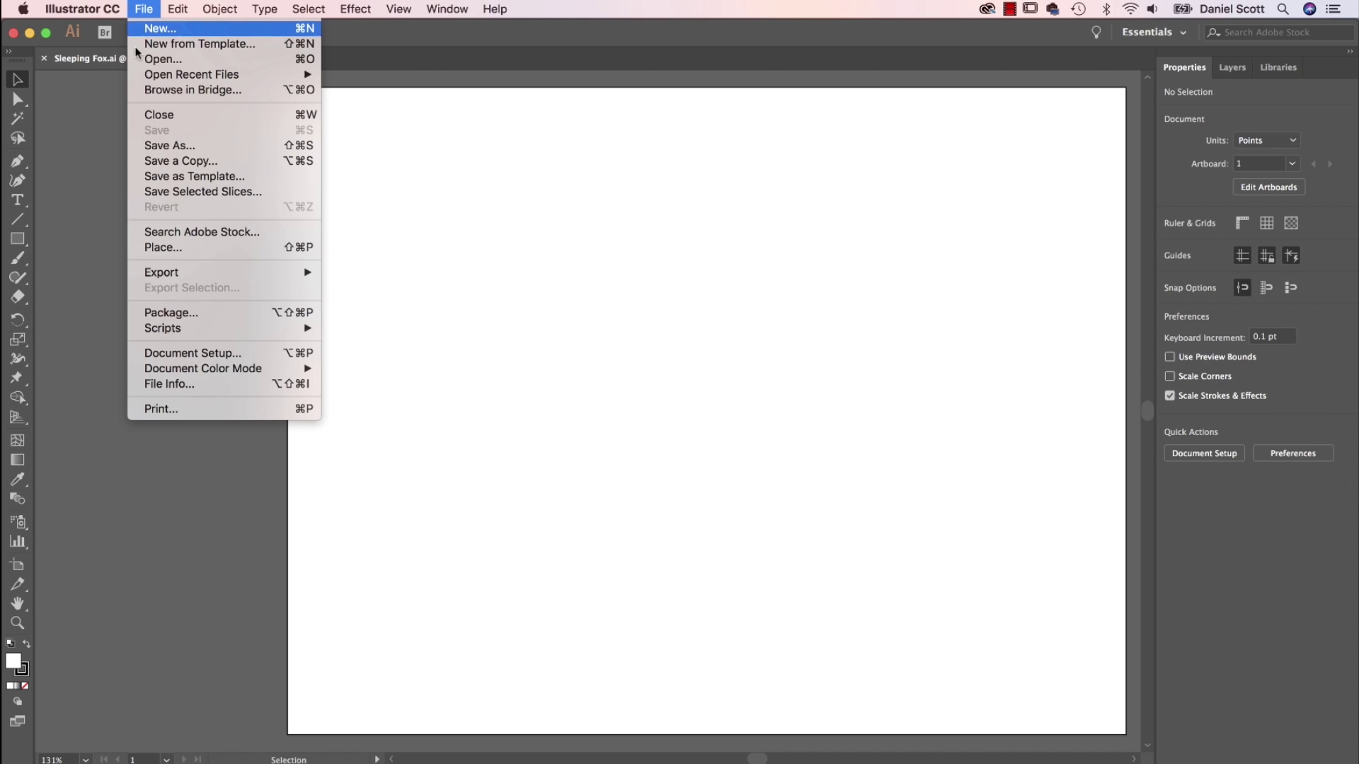
click(172, 249)
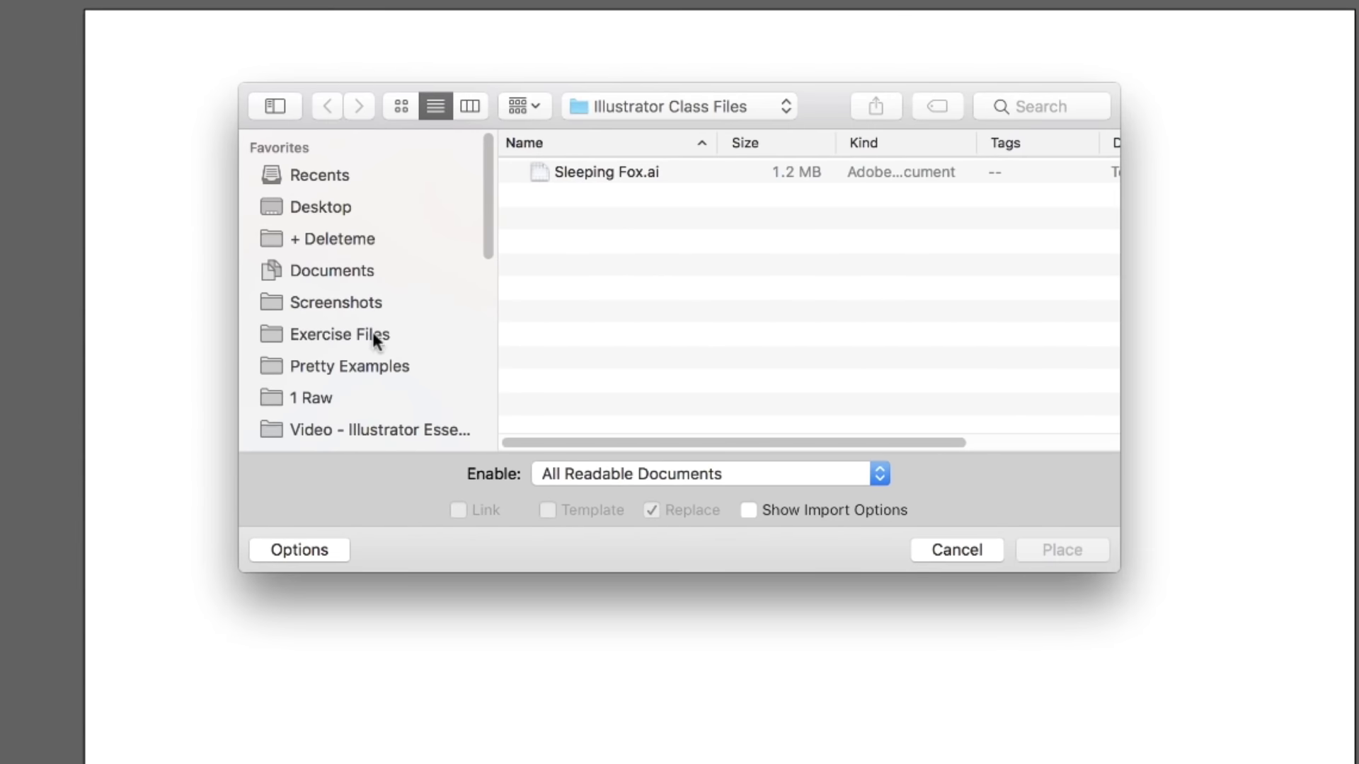
click(372, 334)
scroll(697, 358, down, 3)
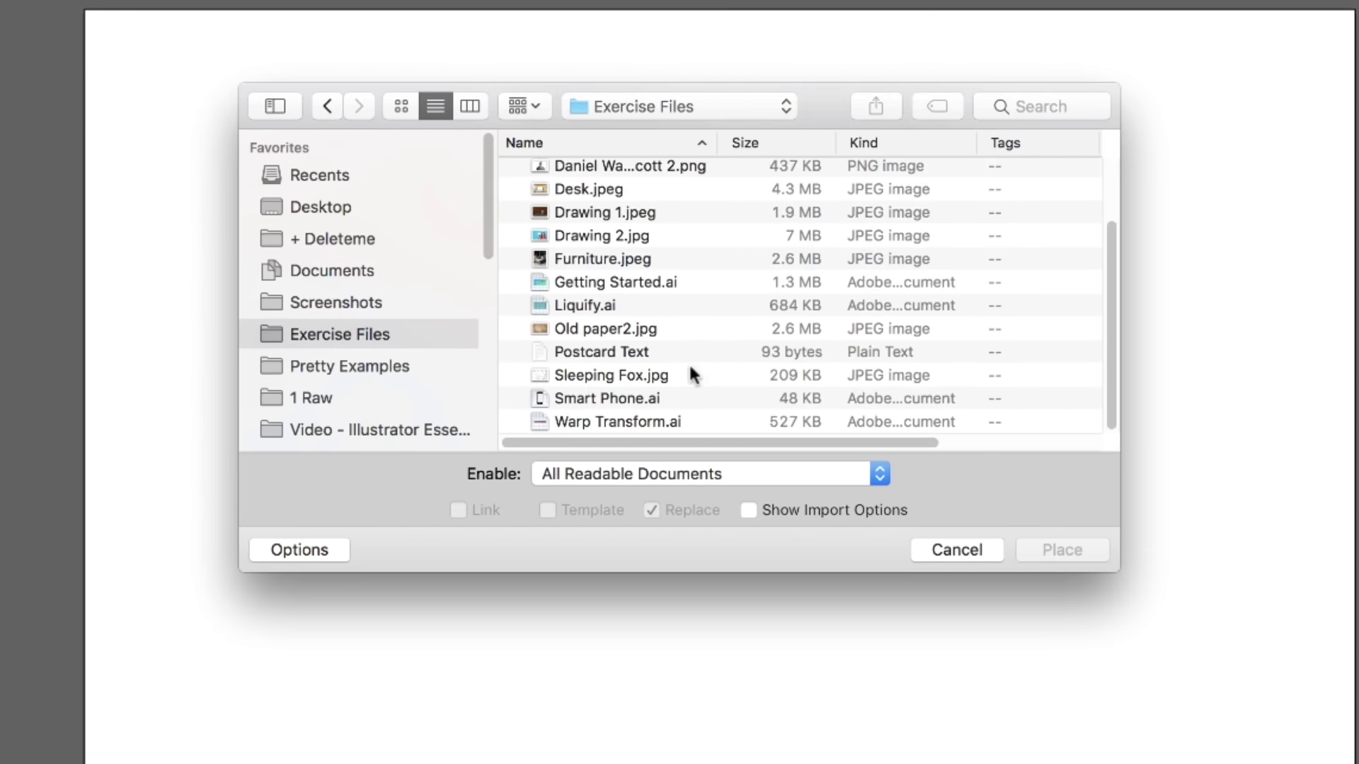
click(589, 377)
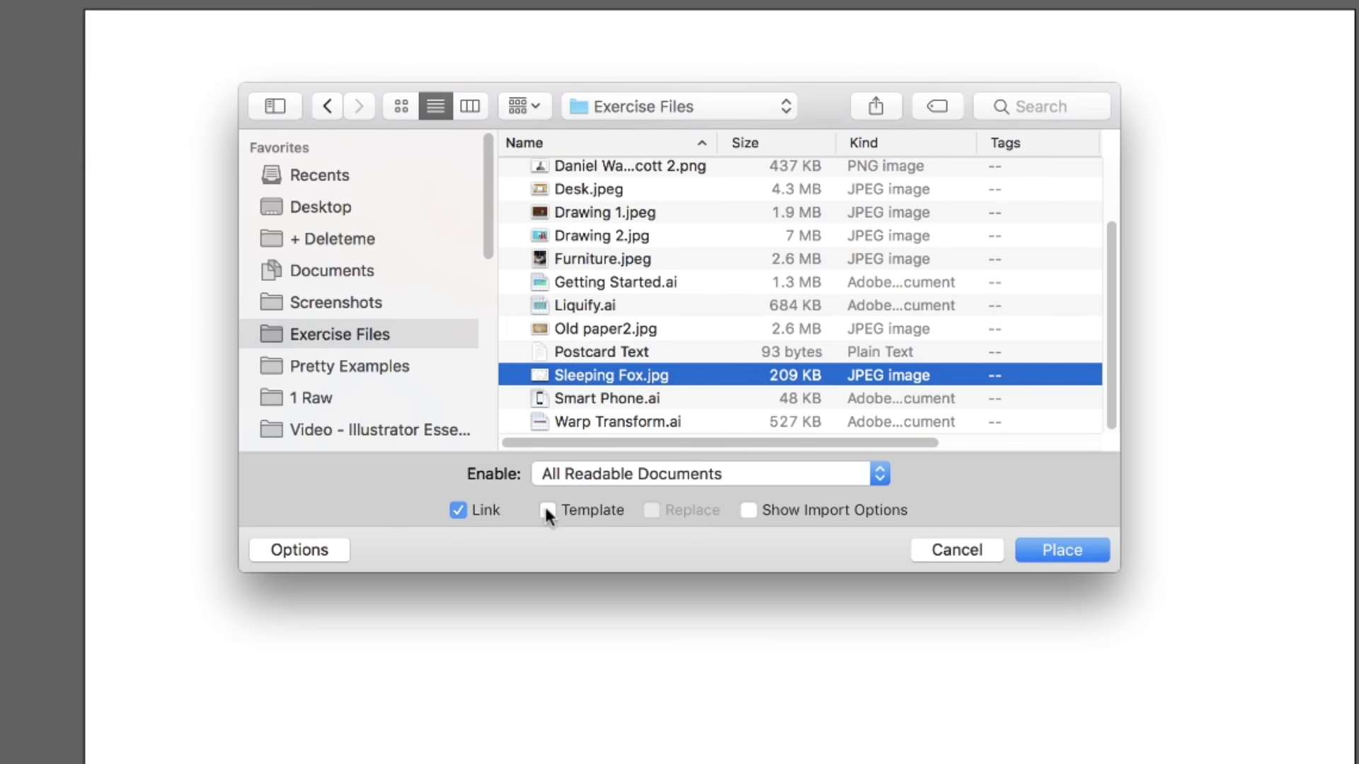
click(1069, 550)
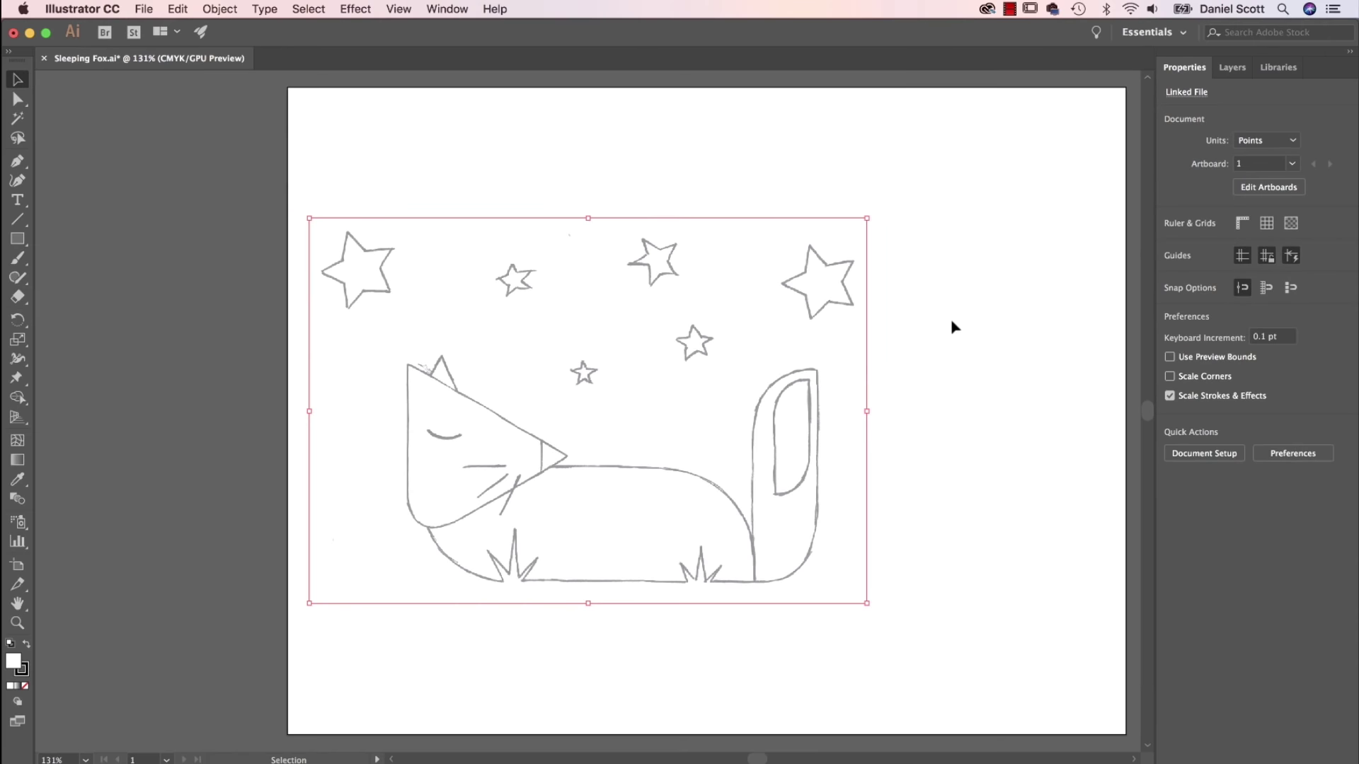
click(540, 177)
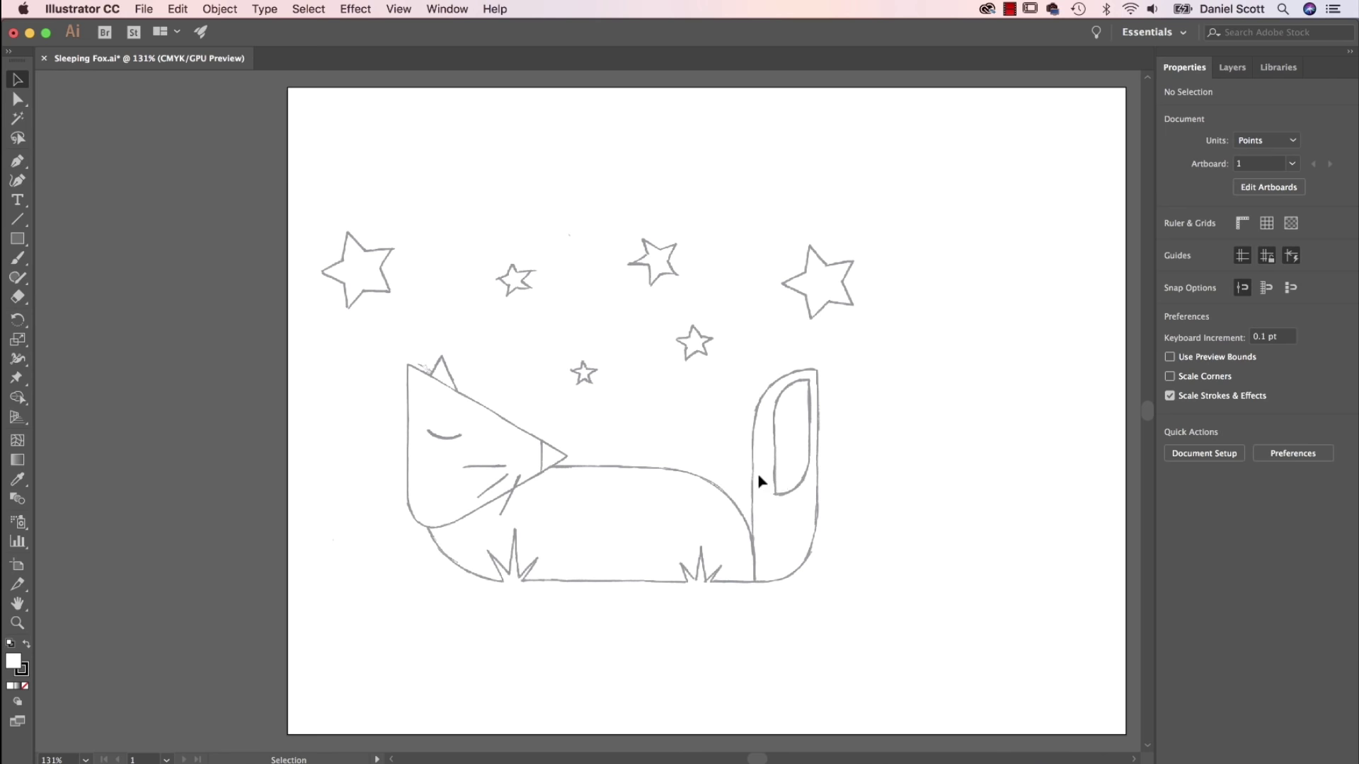
Unlock the template layer, move the fox sketch to the middle of the artboard, and lock the layer again.
click(1238, 68)
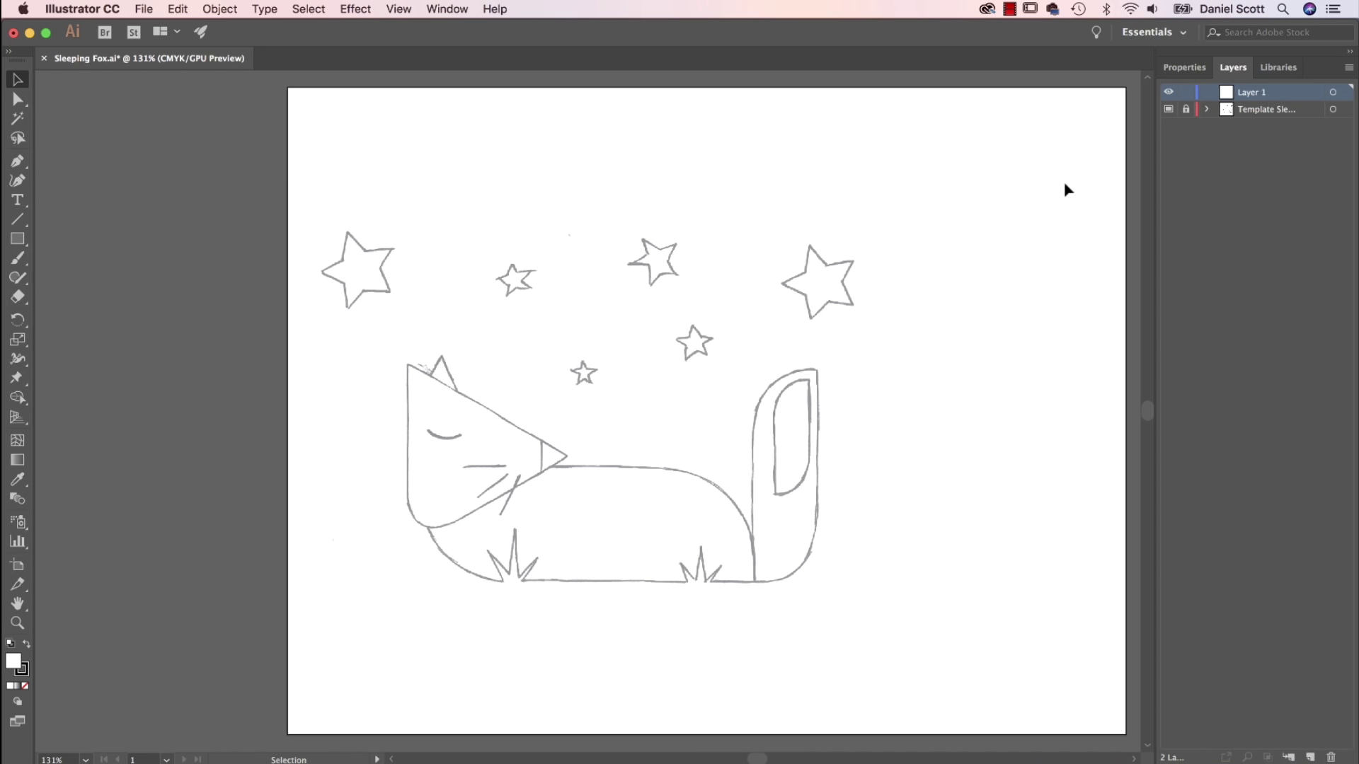
drag(905, 436, 805, 428)
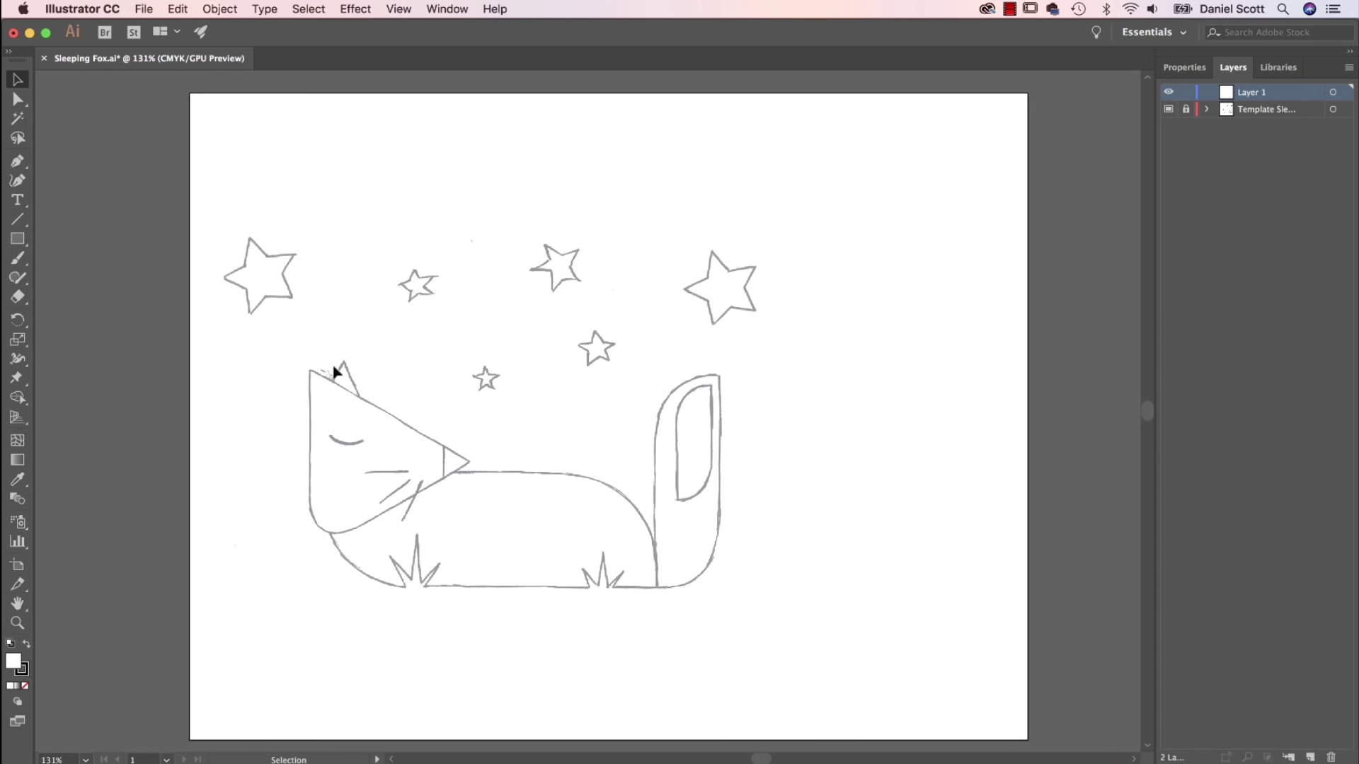
click(1184, 111)
drag(586, 455, 761, 439)
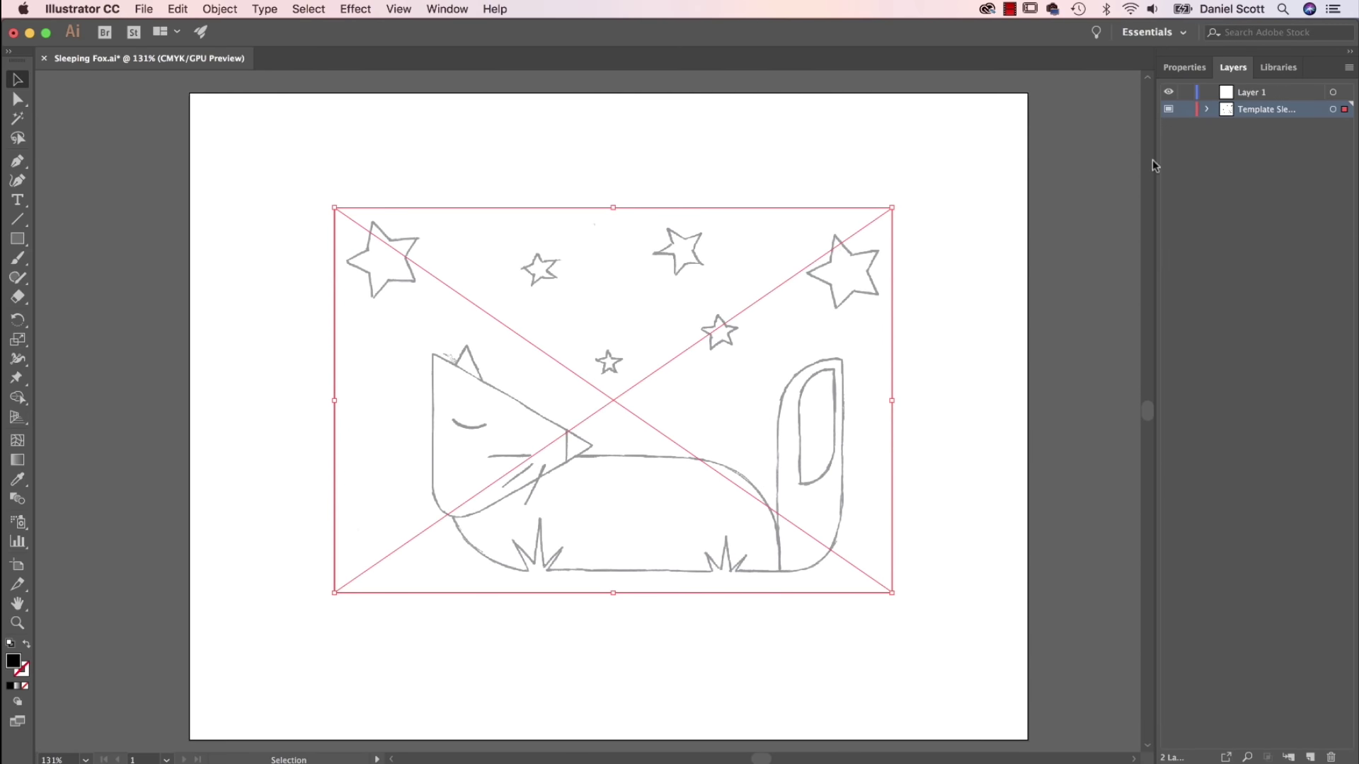
click(1184, 111)
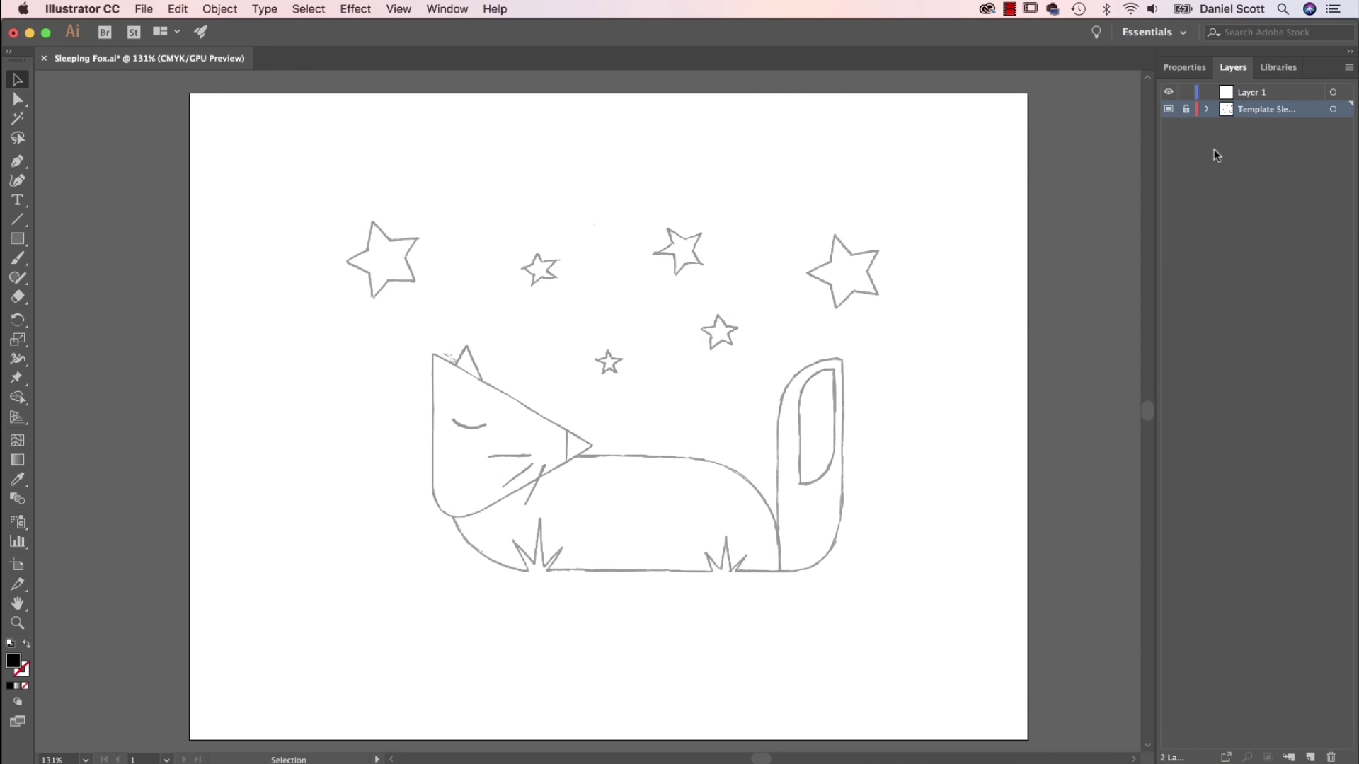
On Layer 1, draw a rectangle about 310 x 114 pt over the sketched fox's body.
click(1267, 95)
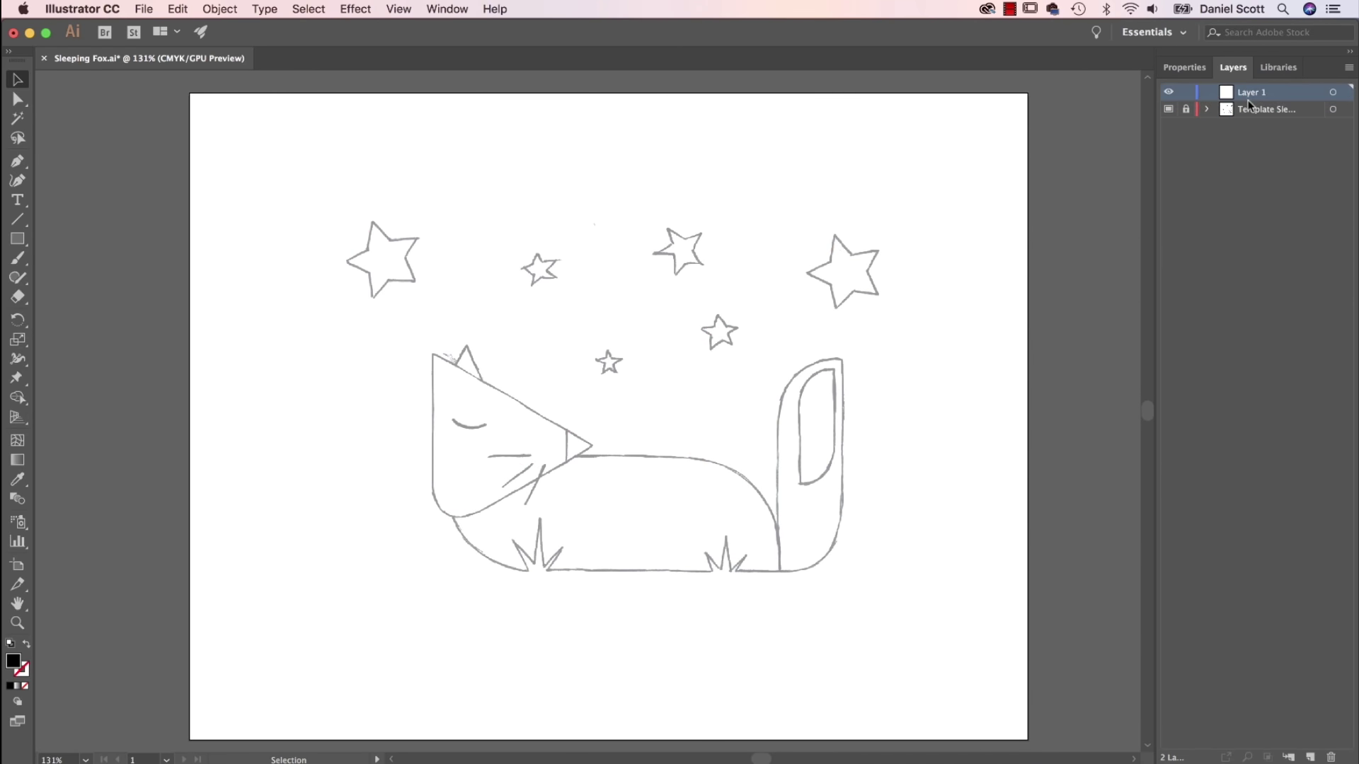
click(1185, 67)
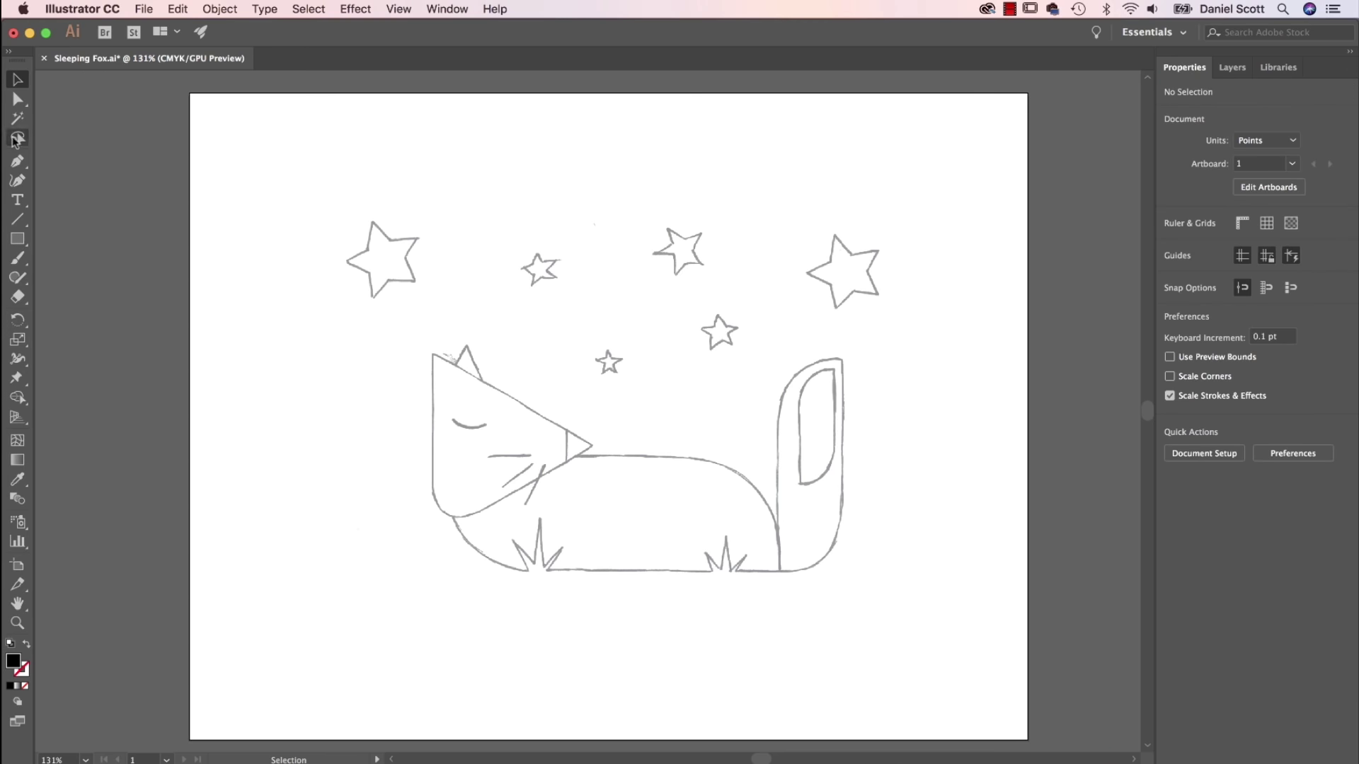
click(19, 239)
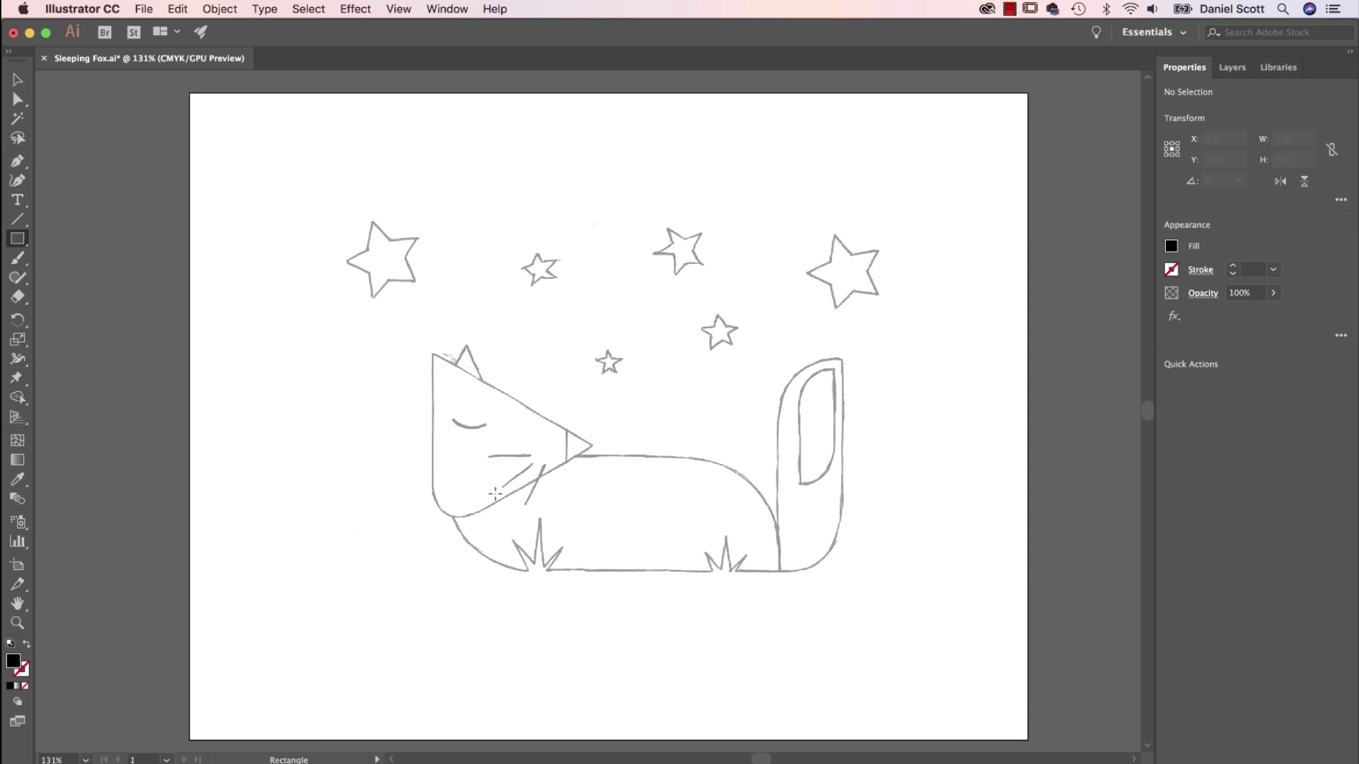
mouse_move(453, 451)
mouse_down()
mouse_move(713, 528)
mouse_move(782, 571)
mouse_up()
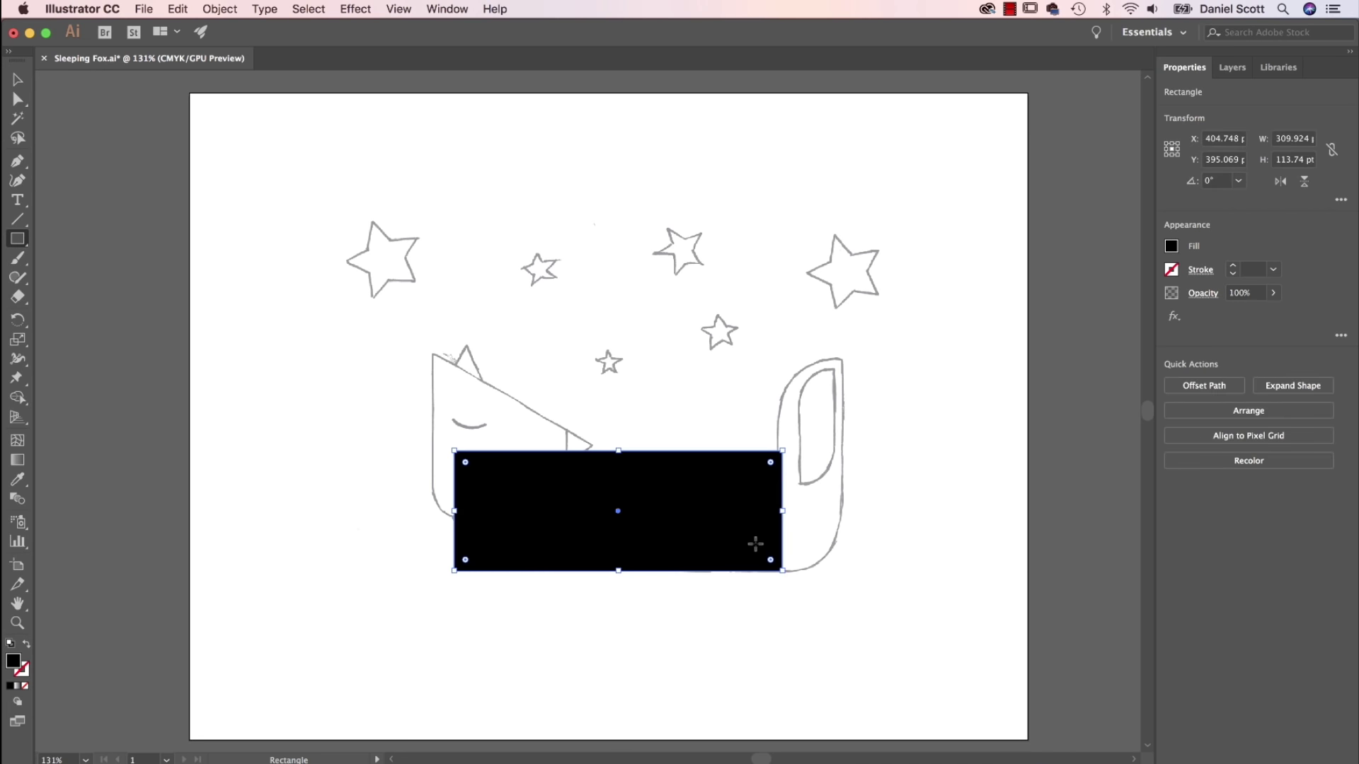
Adjust the top and side edges of the body rectangle to fit the sketch, about 309 x 107 pt.
click(17, 79)
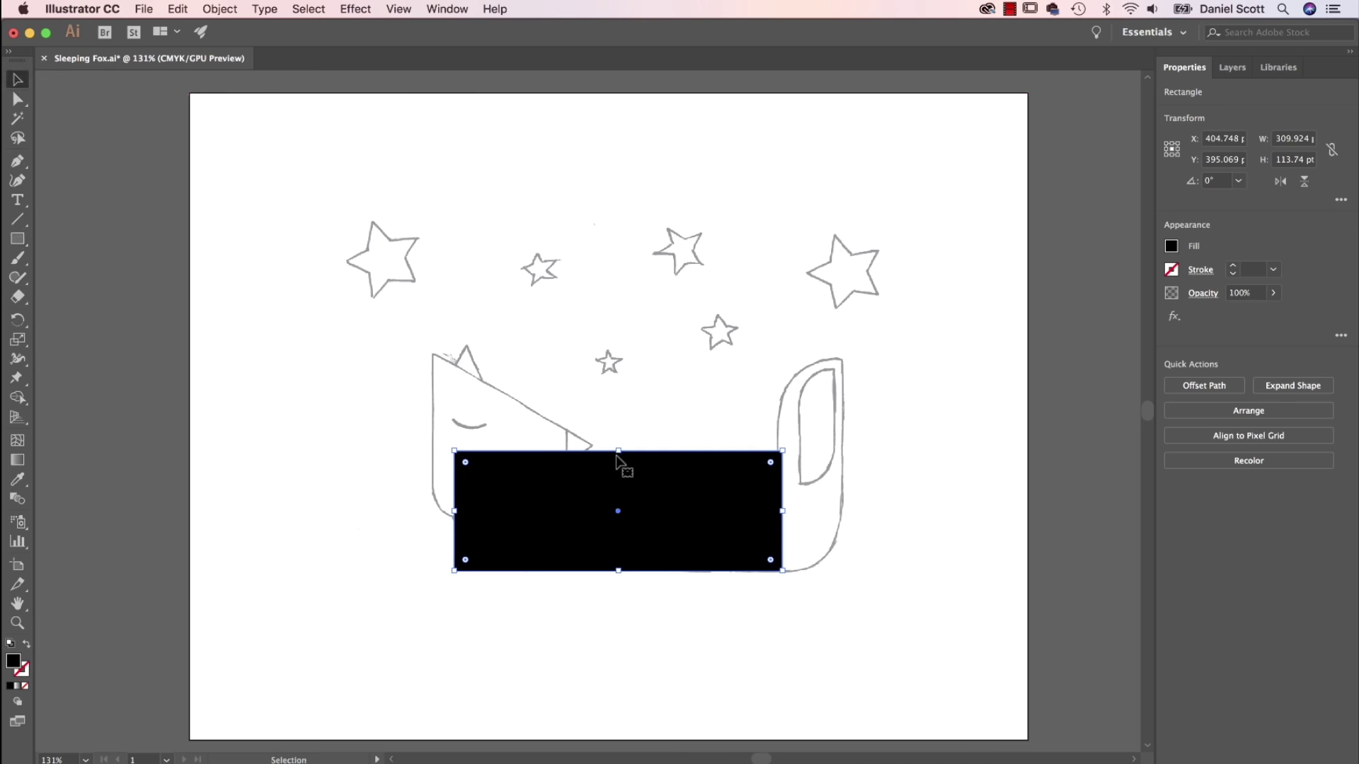
drag(619, 450, 618, 458)
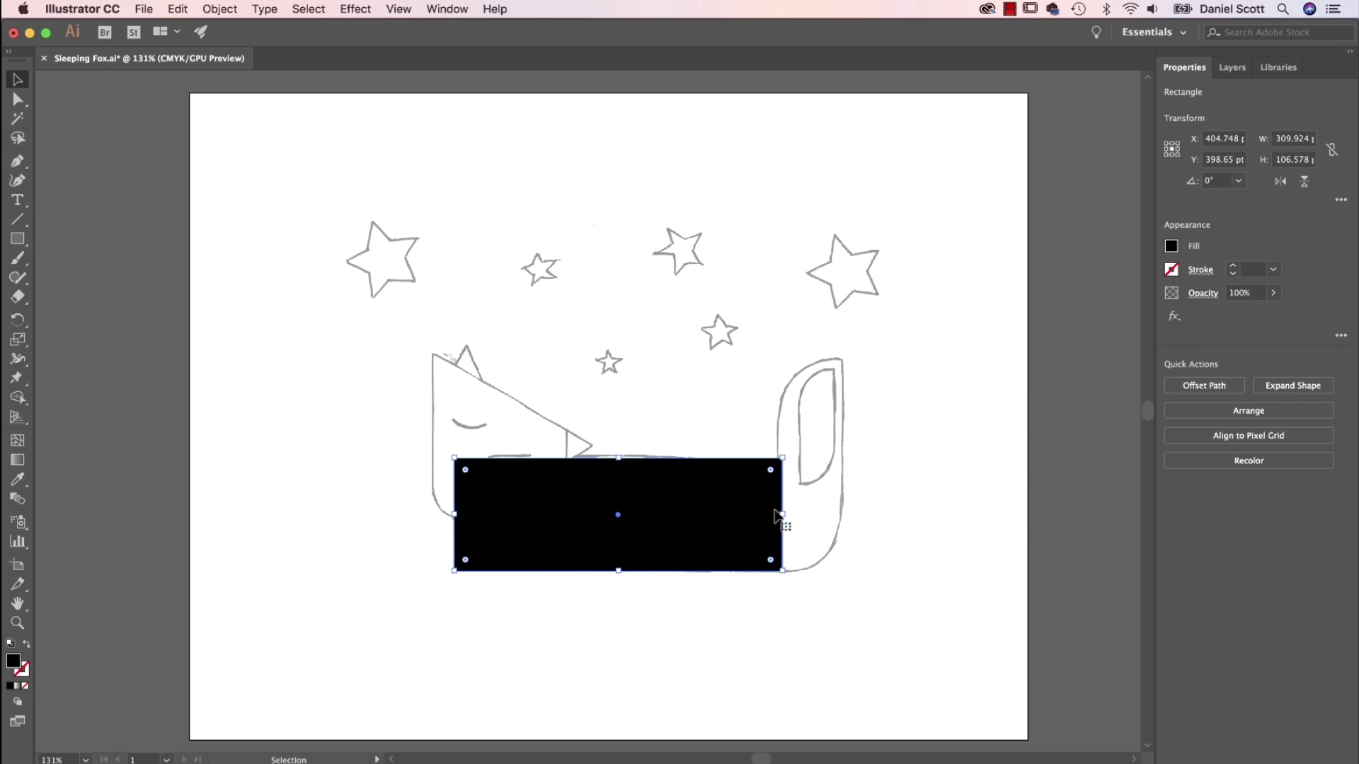
mouse_move(782, 515)
mouse_down()
mouse_move(725, 517)
mouse_move(782, 520)
mouse_up()
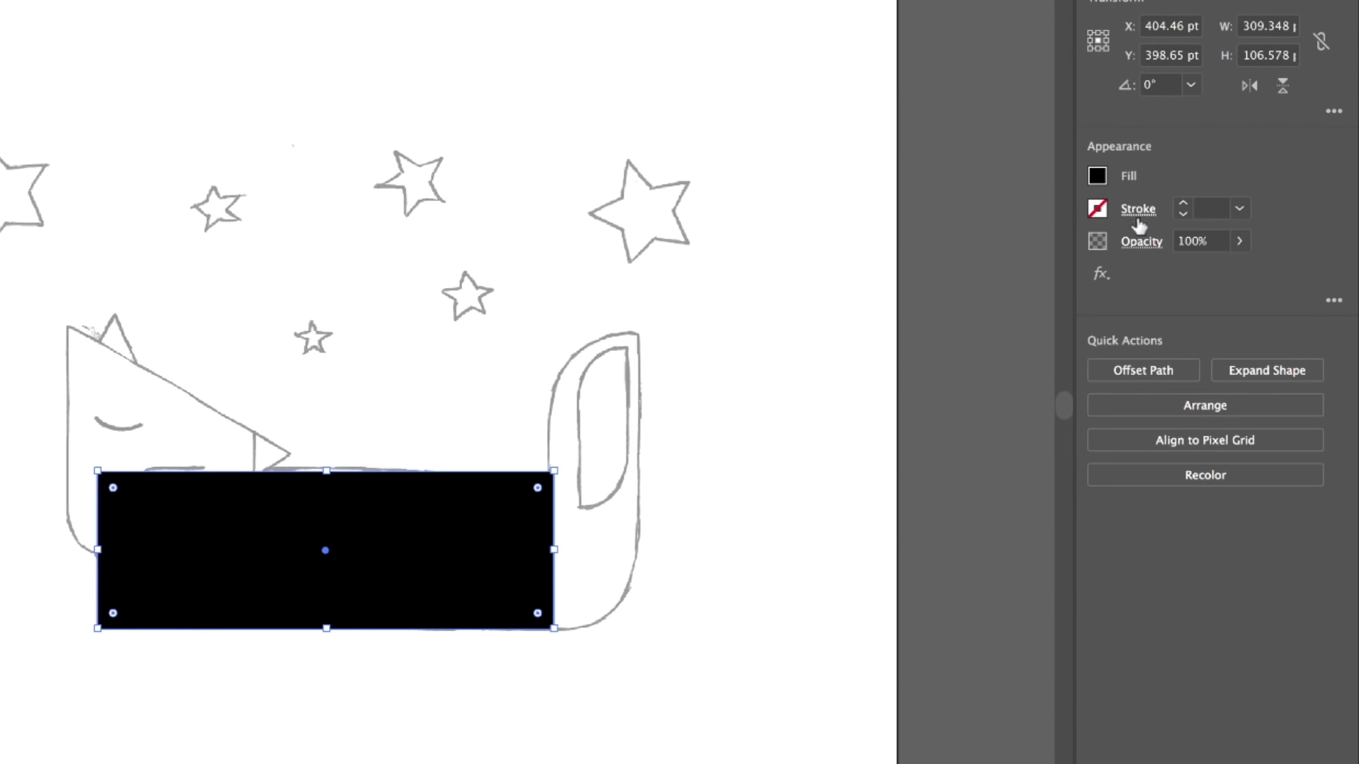
Fill the body rectangle with the orange swatch.
click(1096, 178)
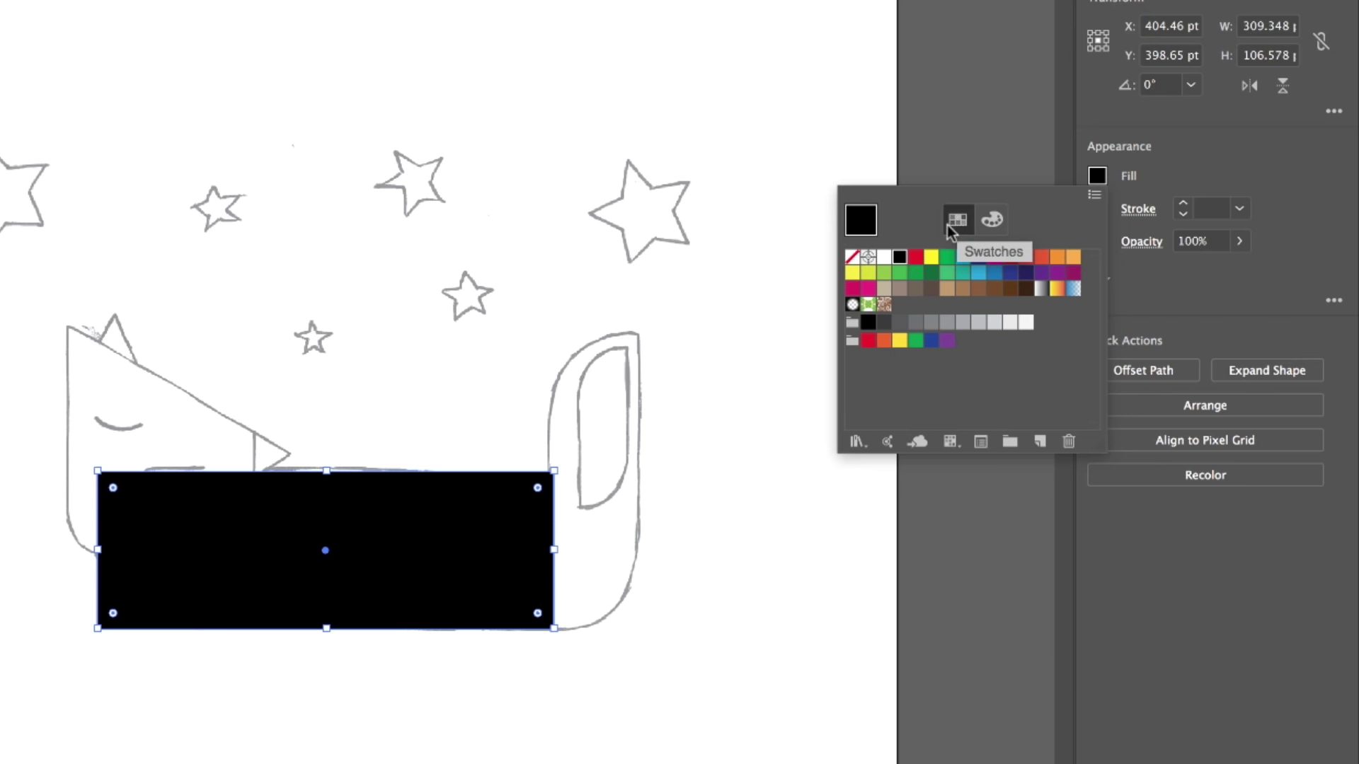
click(991, 220)
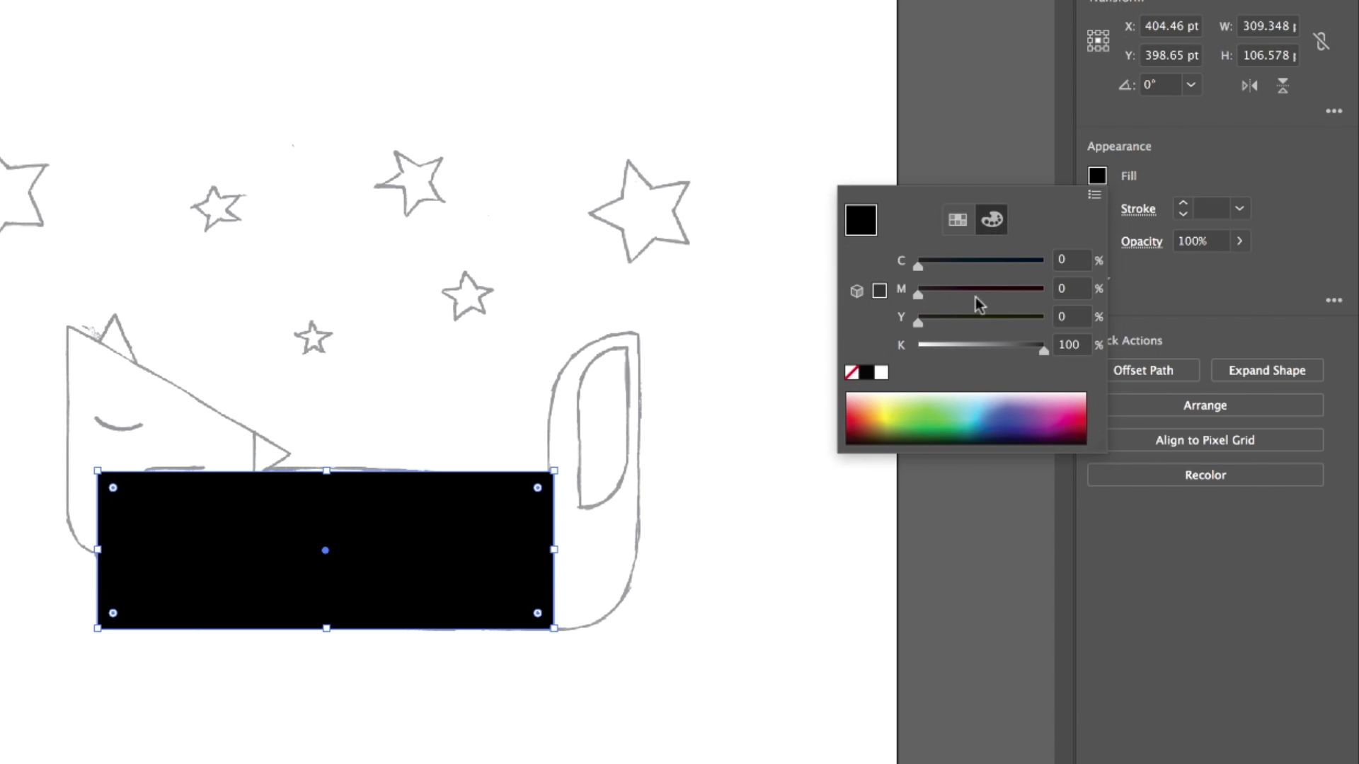
click(962, 220)
click(1041, 258)
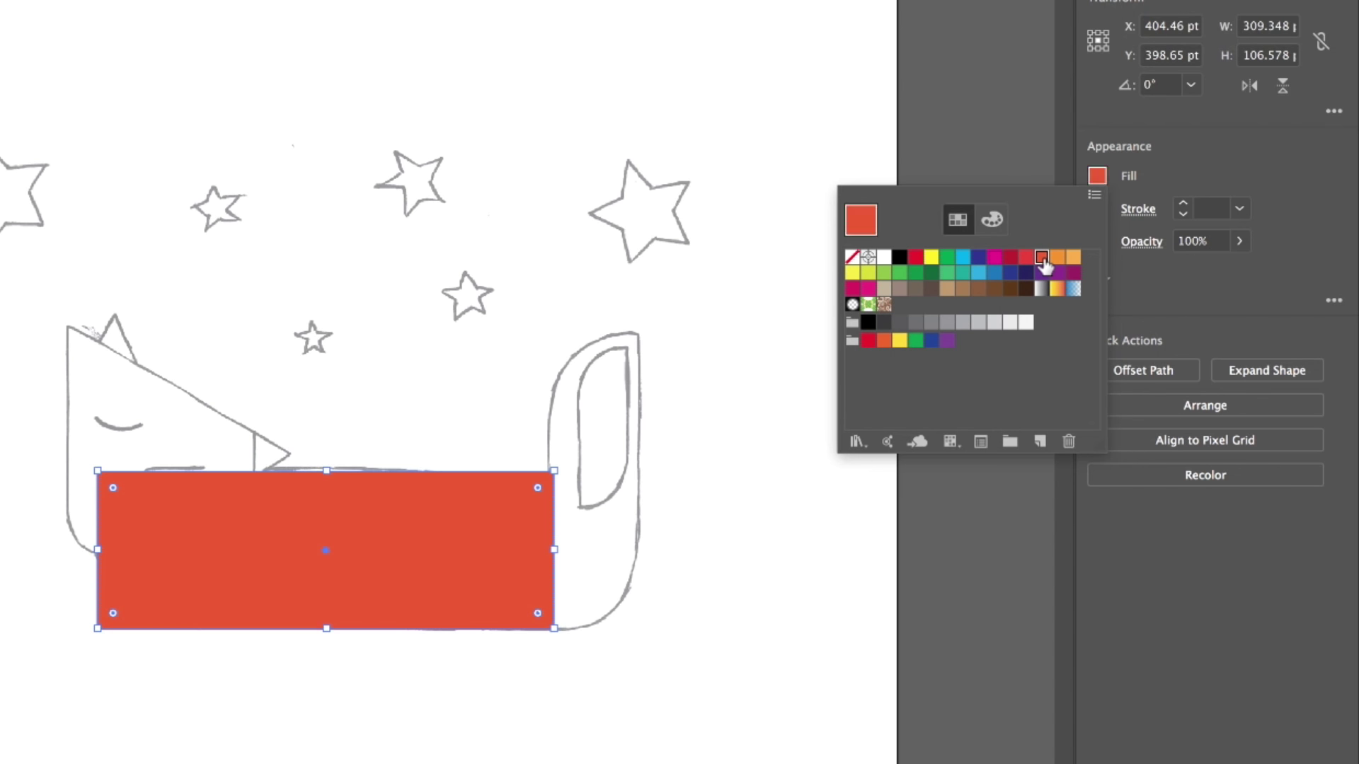
click(1057, 258)
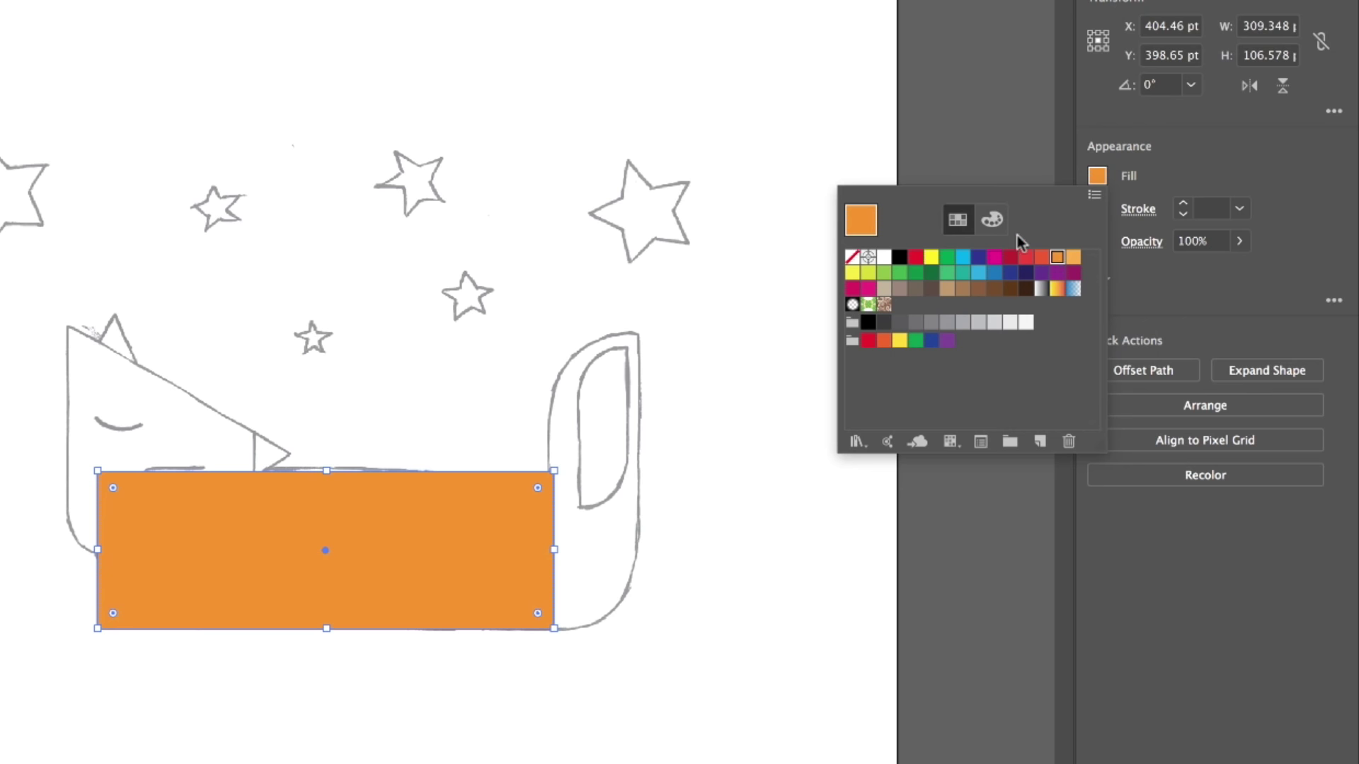
click(1167, 166)
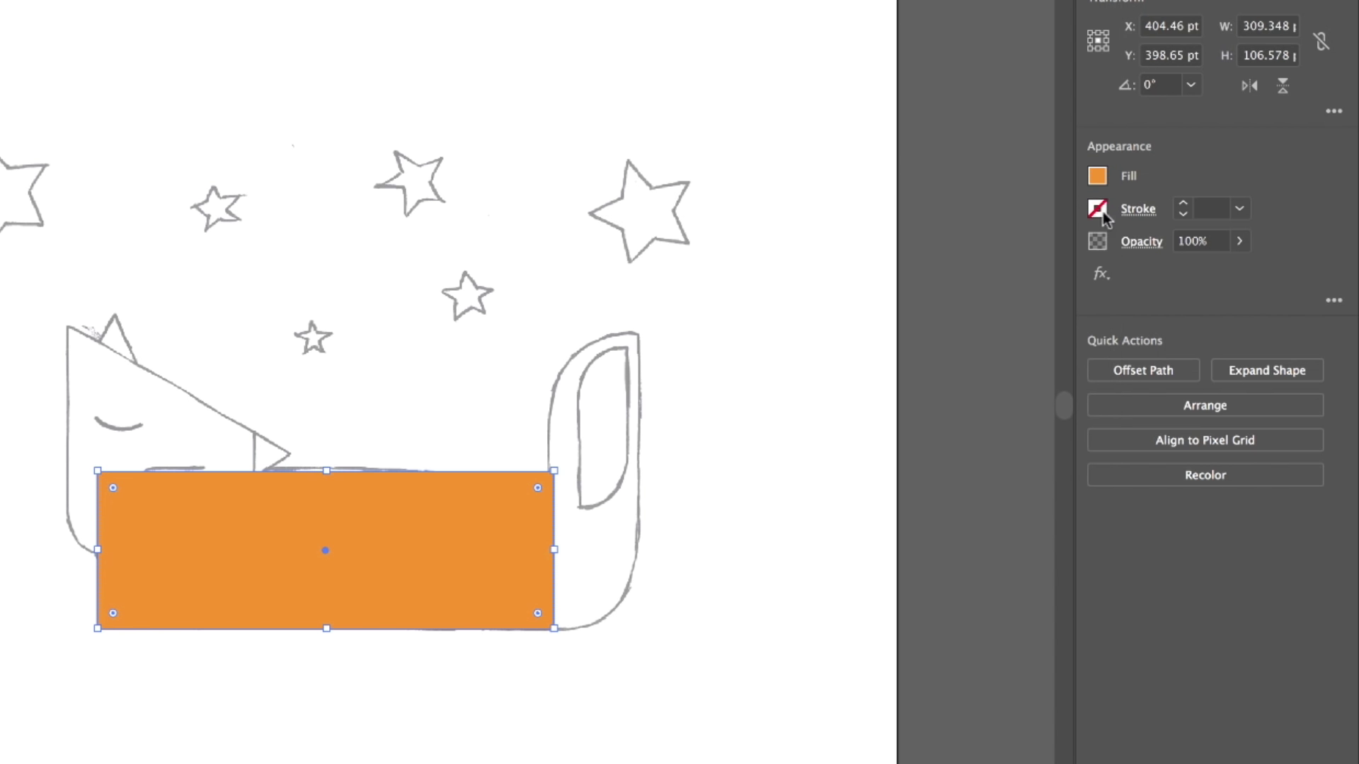
Give the body rectangle a black stroke and deselect it.
click(1099, 210)
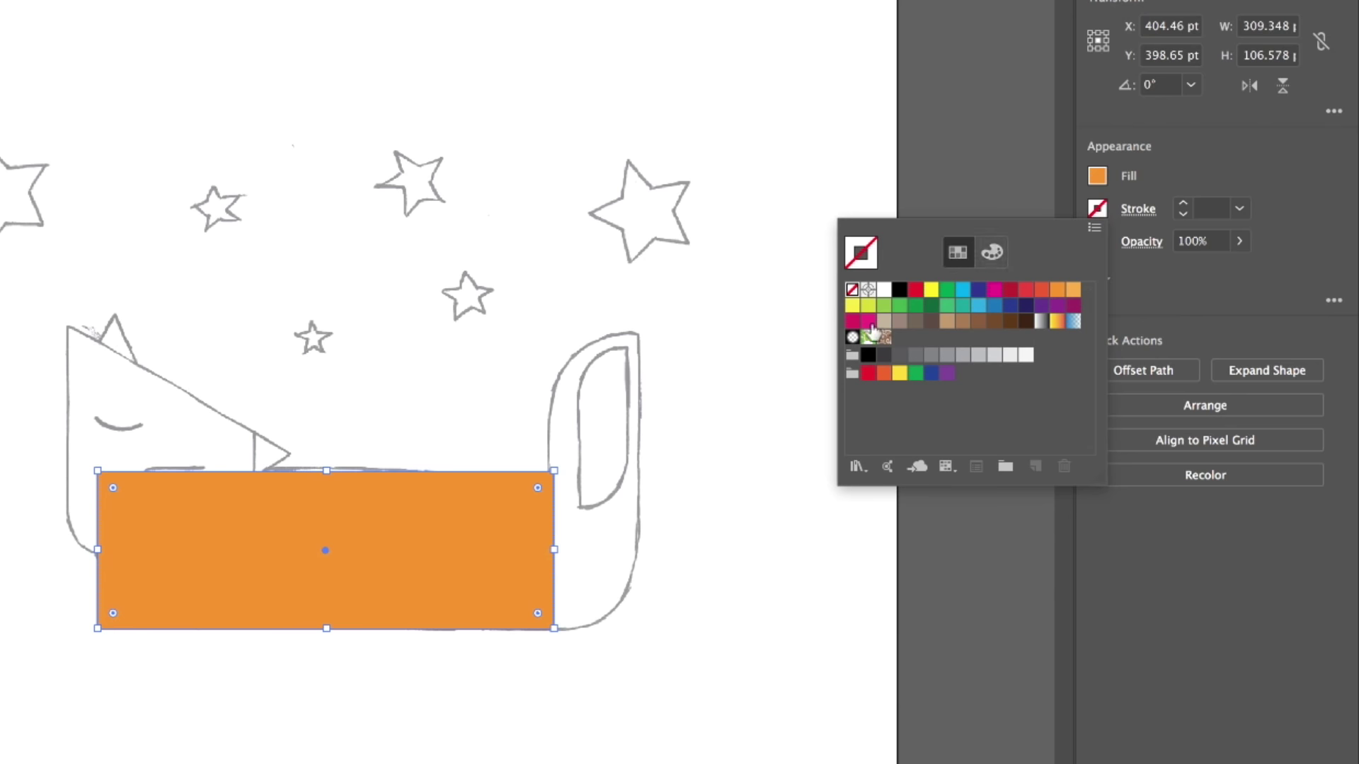
click(899, 289)
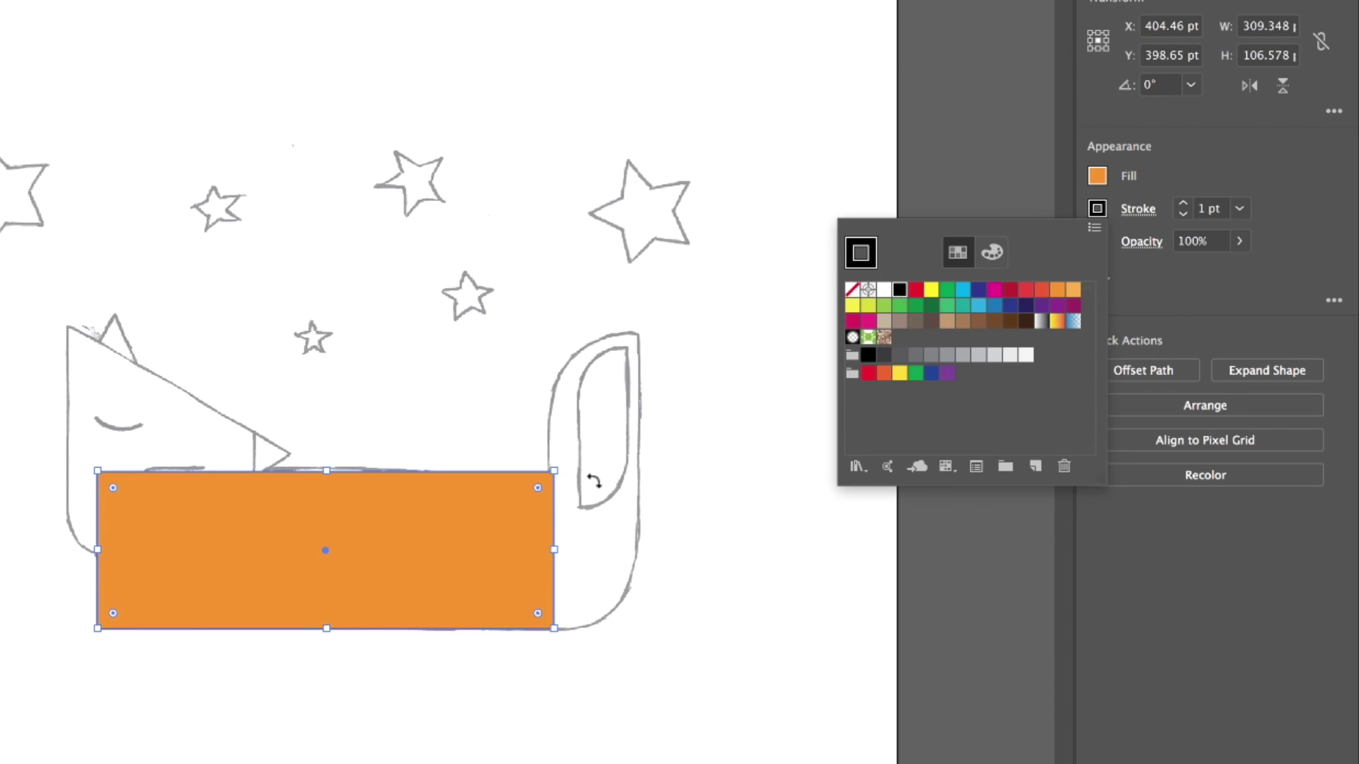
click(695, 507)
click(695, 510)
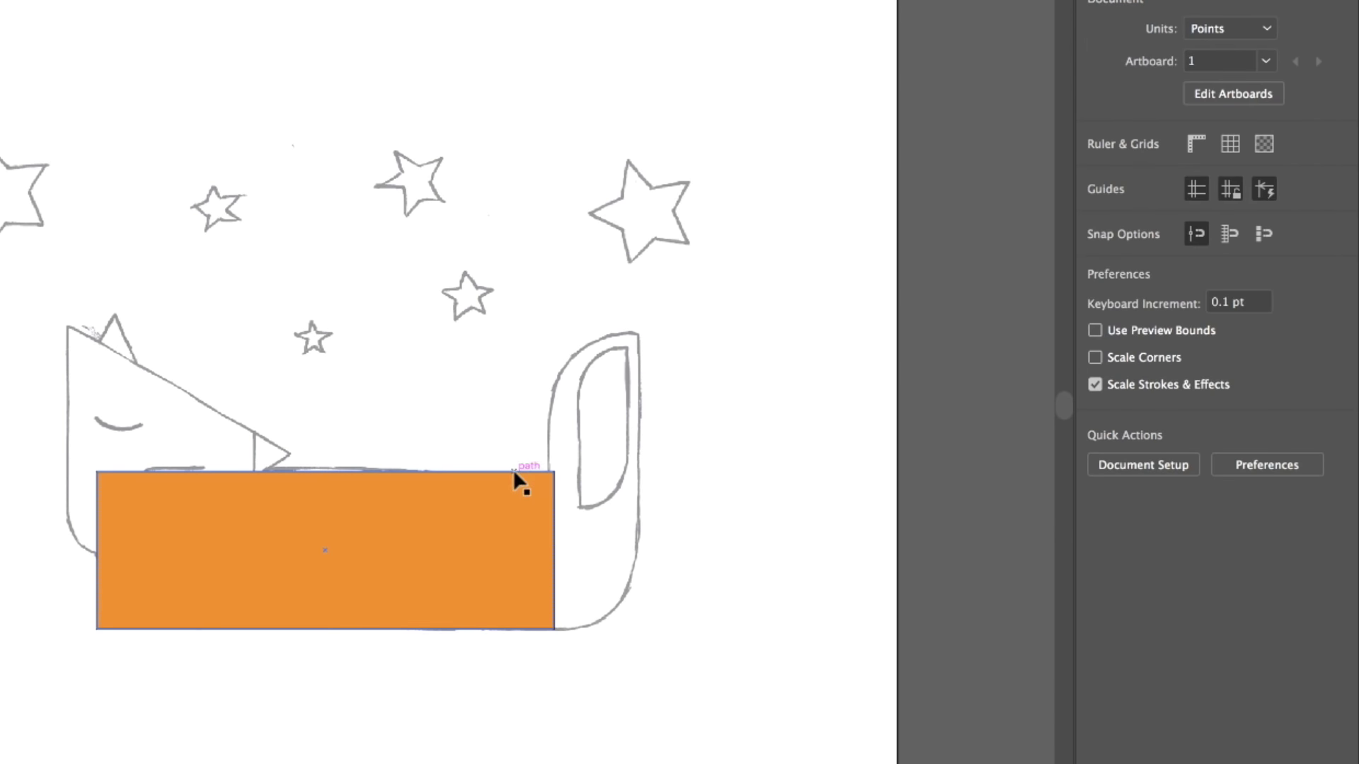
Set the body rectangle's stroke to None.
click(494, 522)
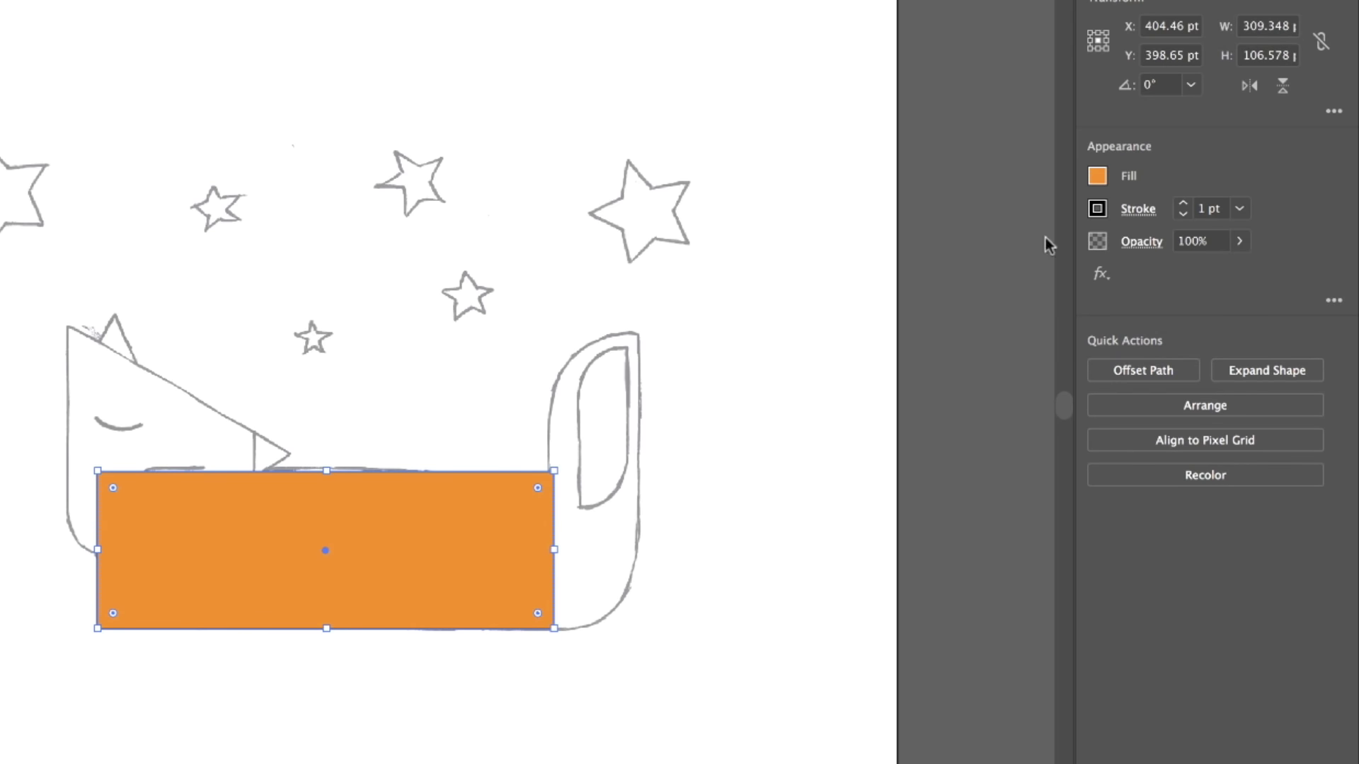
click(1097, 209)
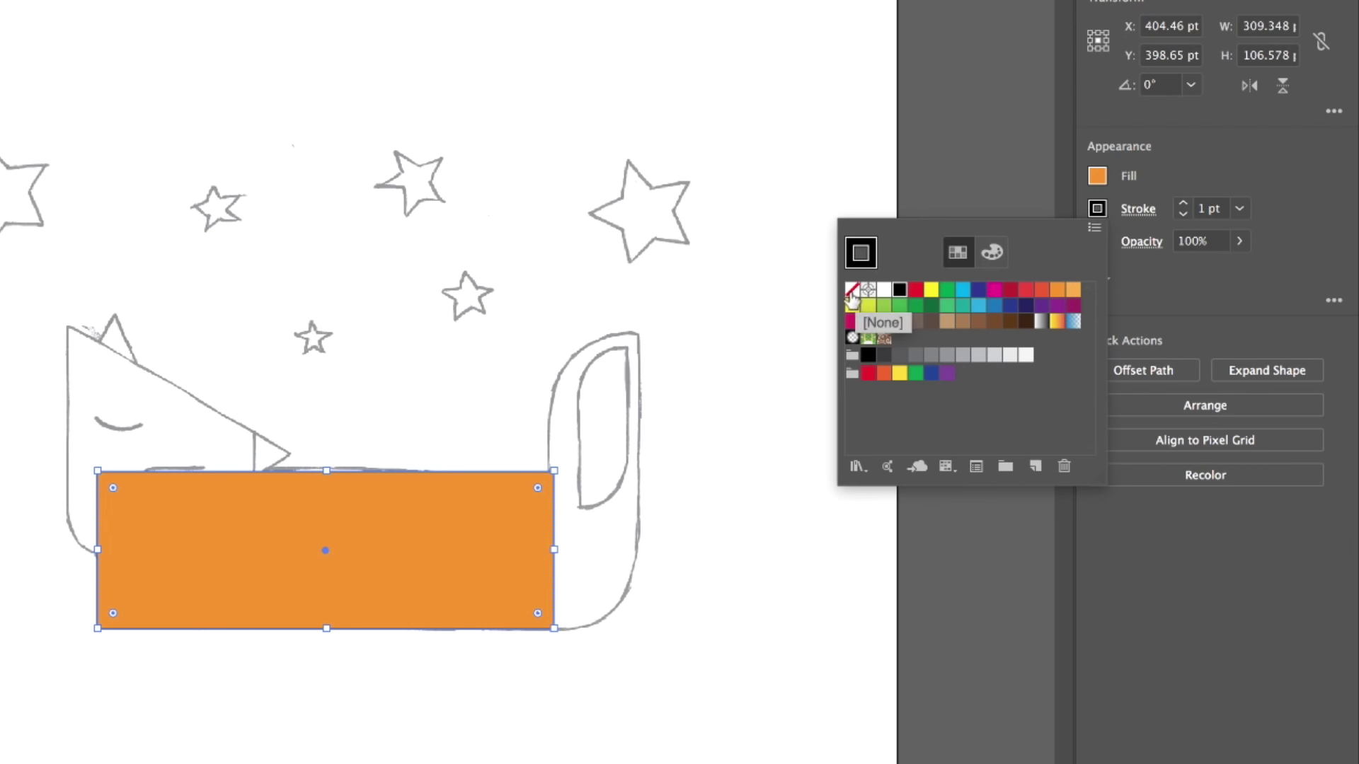
click(853, 293)
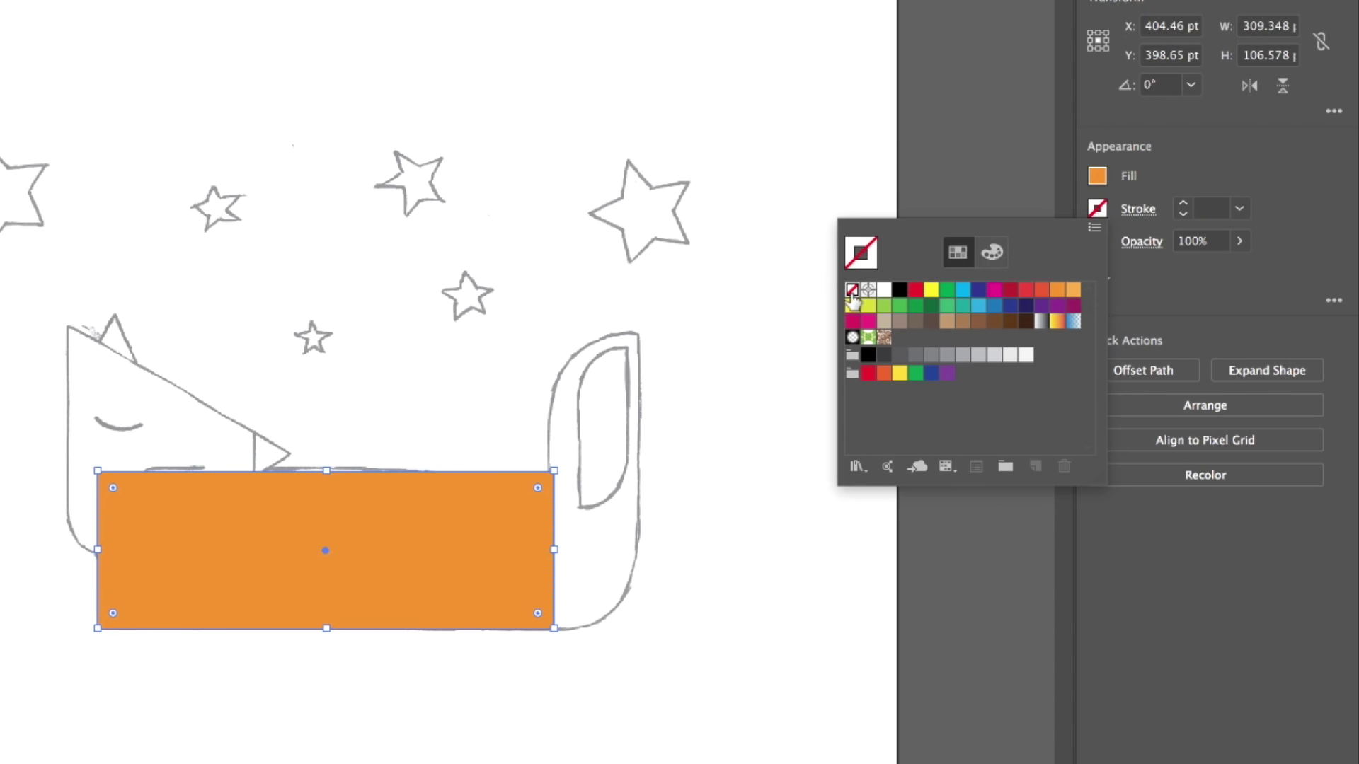
click(708, 369)
click(700, 439)
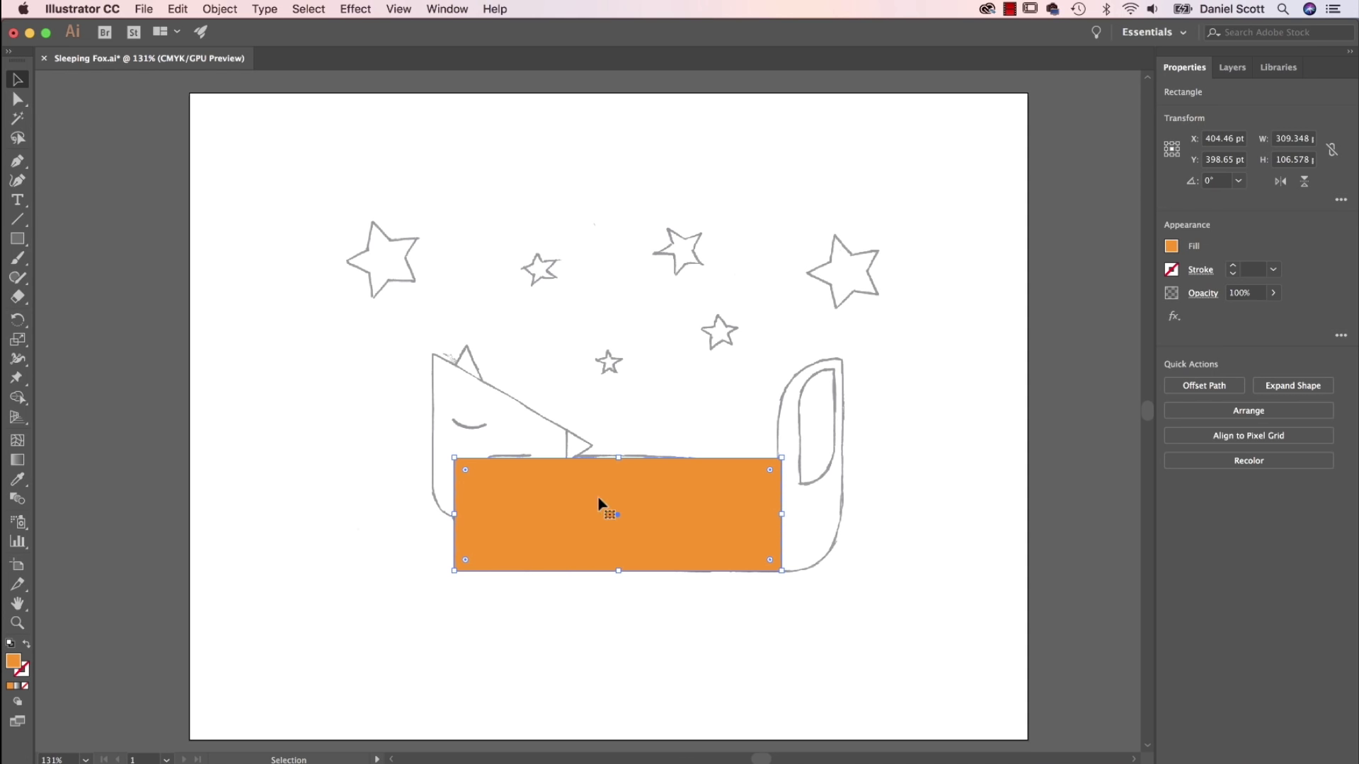
Try rounding all four corners of the body rectangle at once, and undo the corner radius.
drag(770, 470, 748, 494)
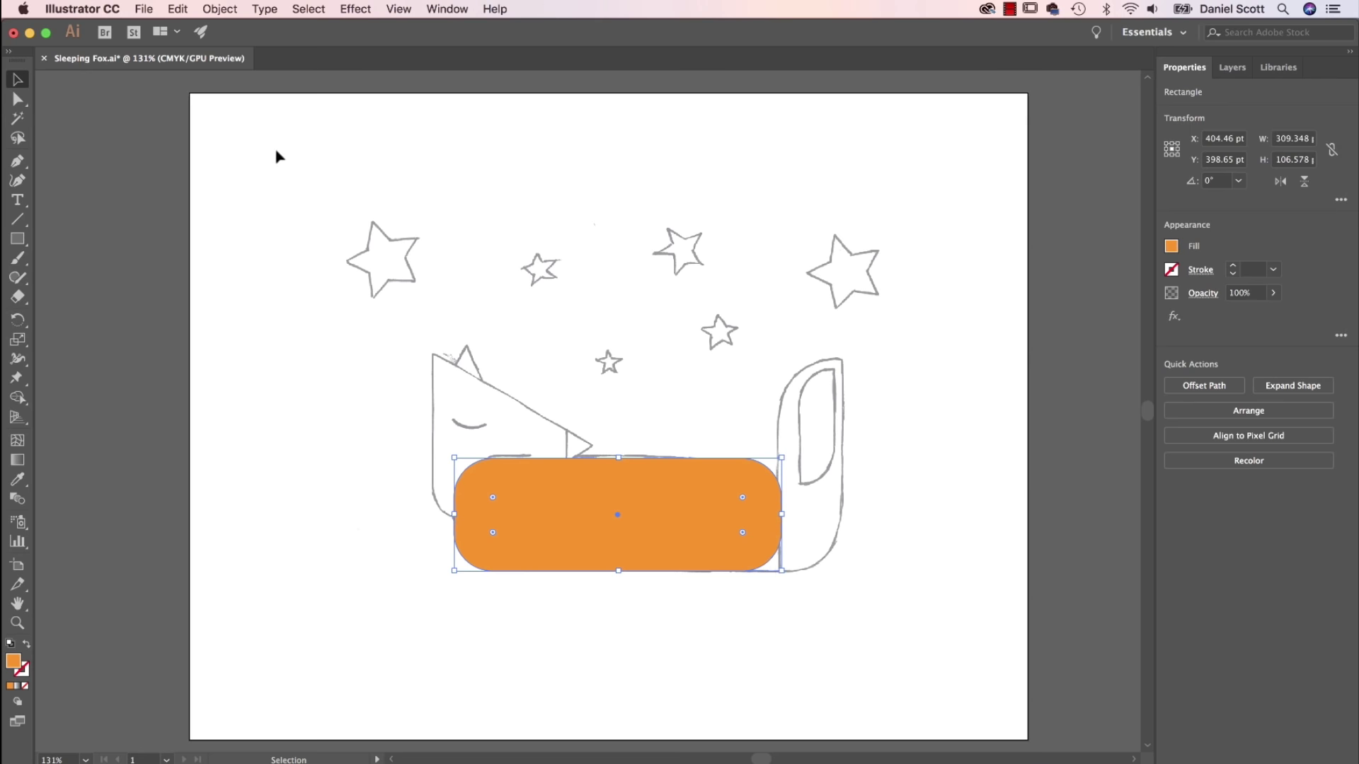
click(177, 9)
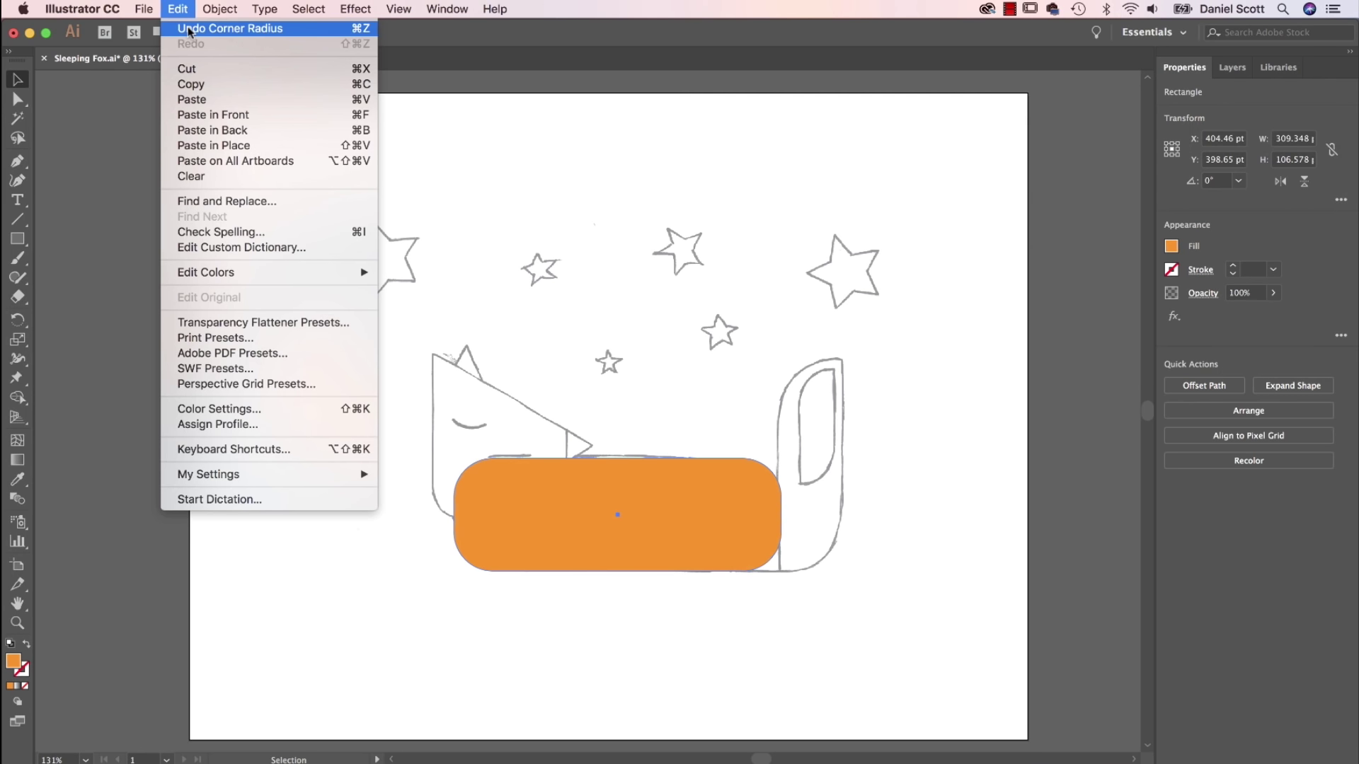
click(357, 32)
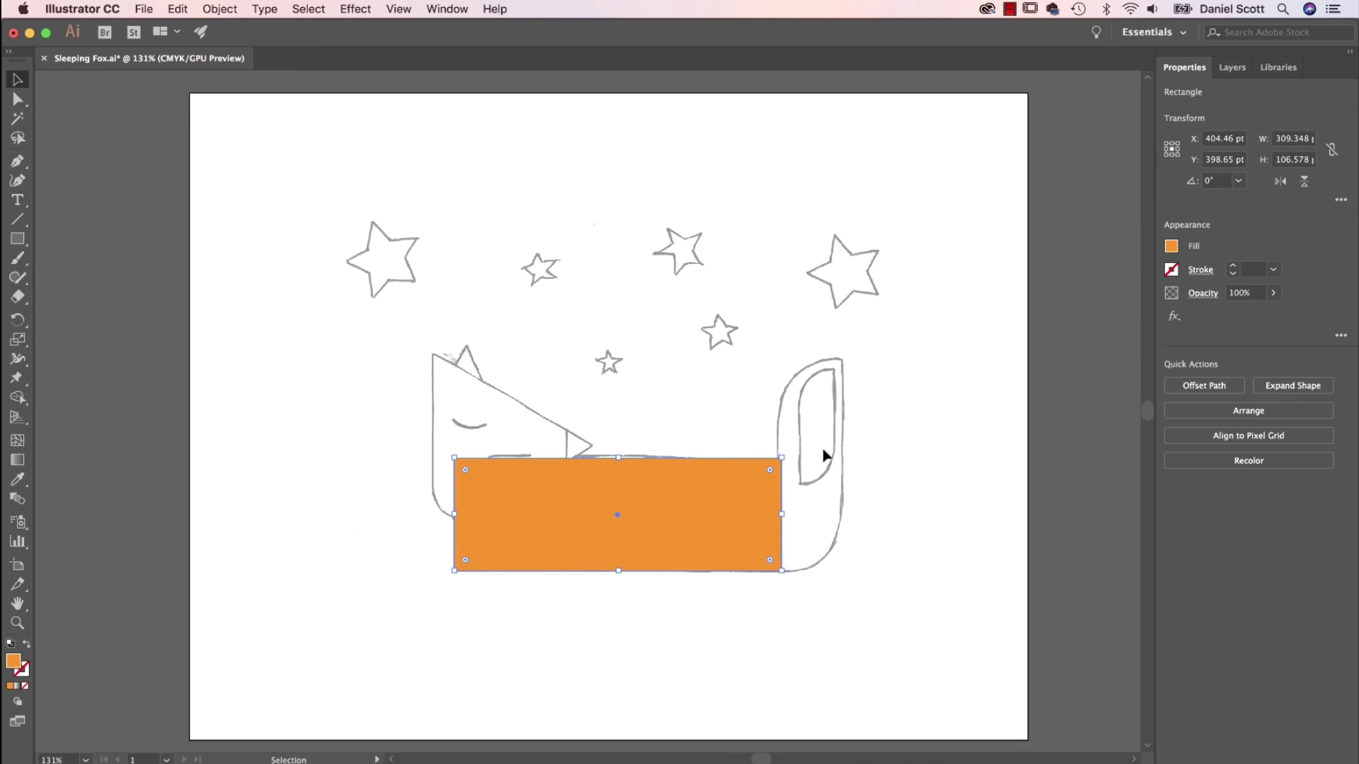
Step back through the latest edits to the body rectangle and redo them.
key(super+z)
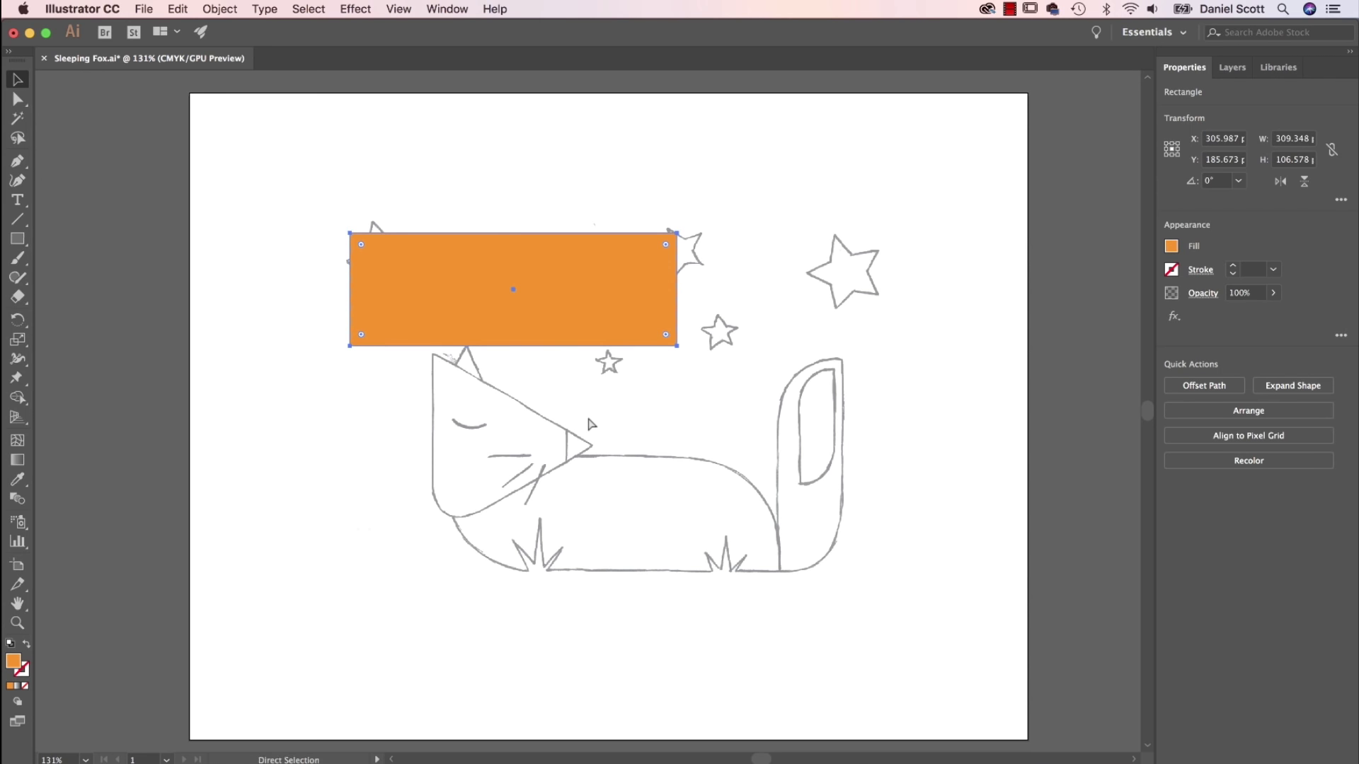
key(super+shift+z)
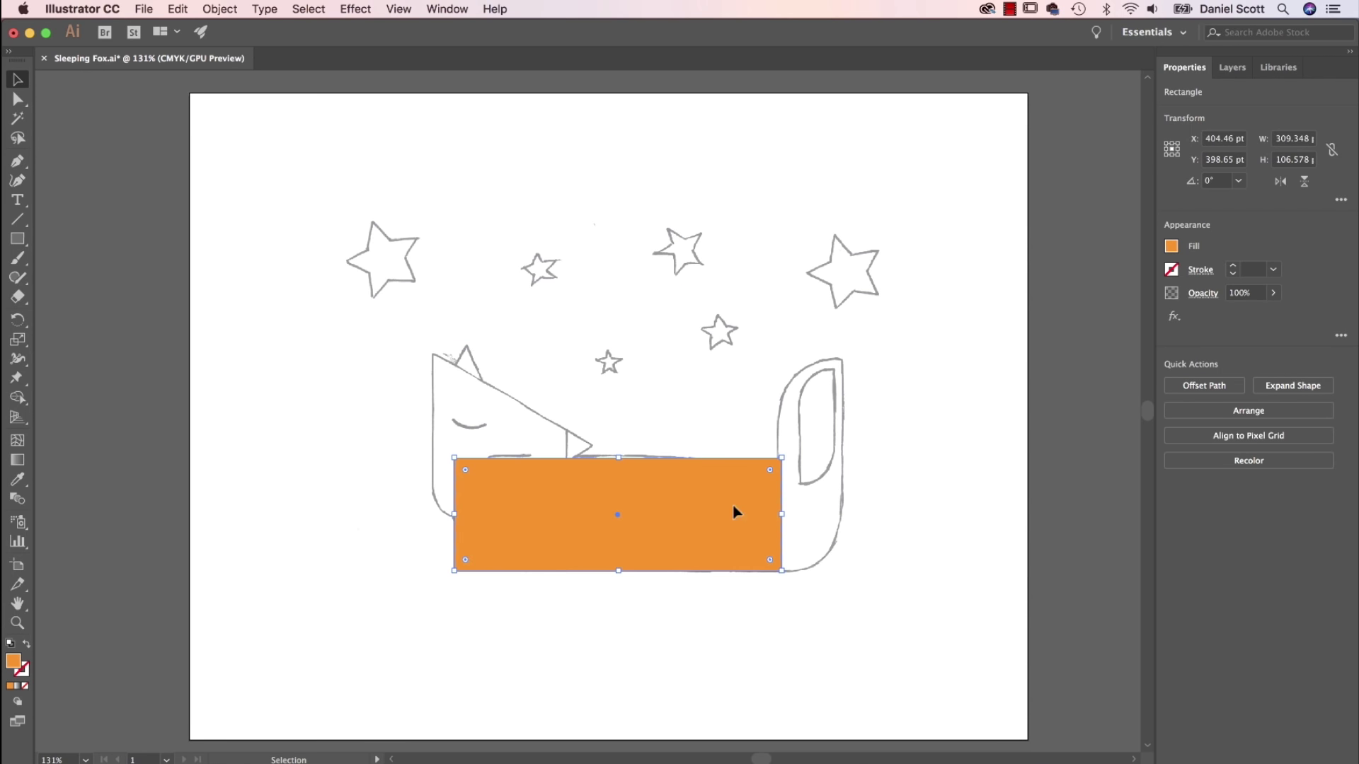
key(super+z)
key(super+shift+z)
Try rounding the body rectangle's upper-right and lower-left corners one at a time, and undo both roundings.
click(18, 99)
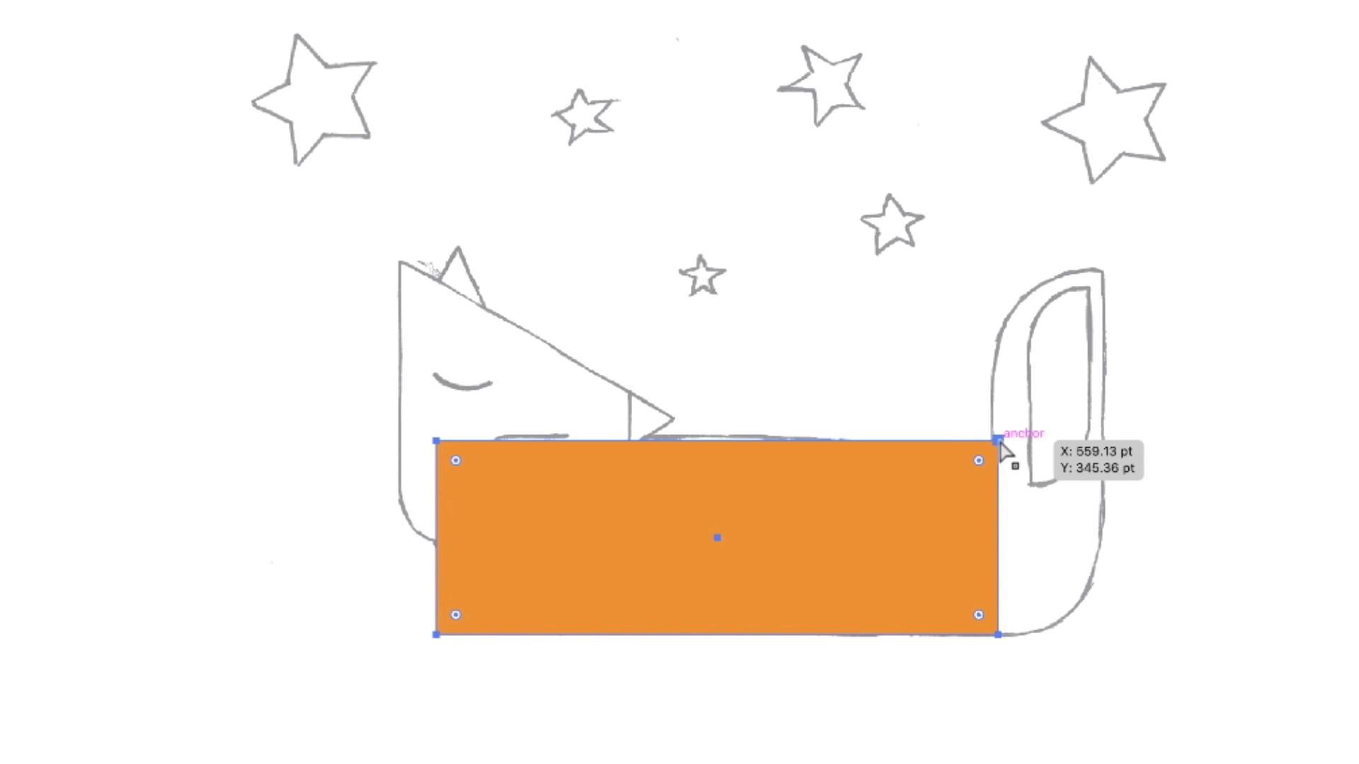
click(999, 441)
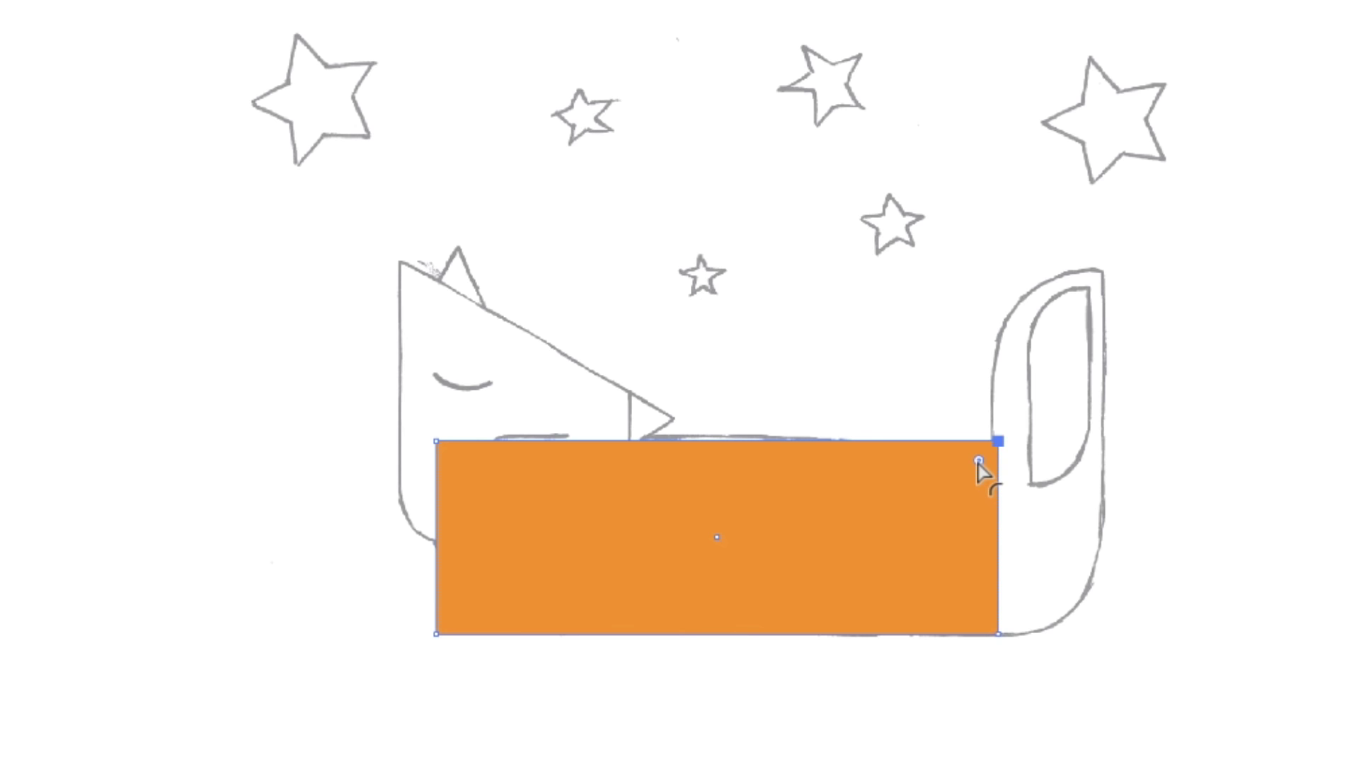
drag(979, 462, 853, 577)
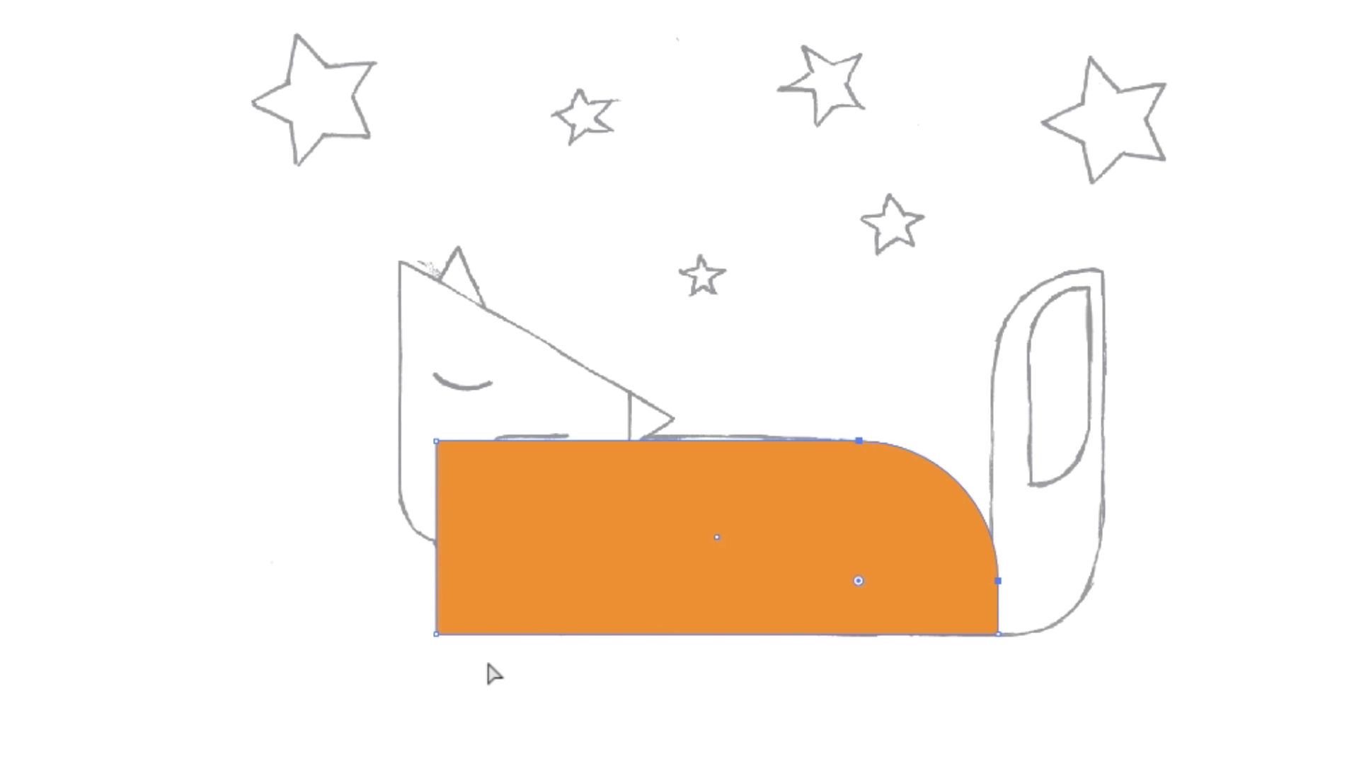
click(437, 636)
drag(457, 619, 616, 534)
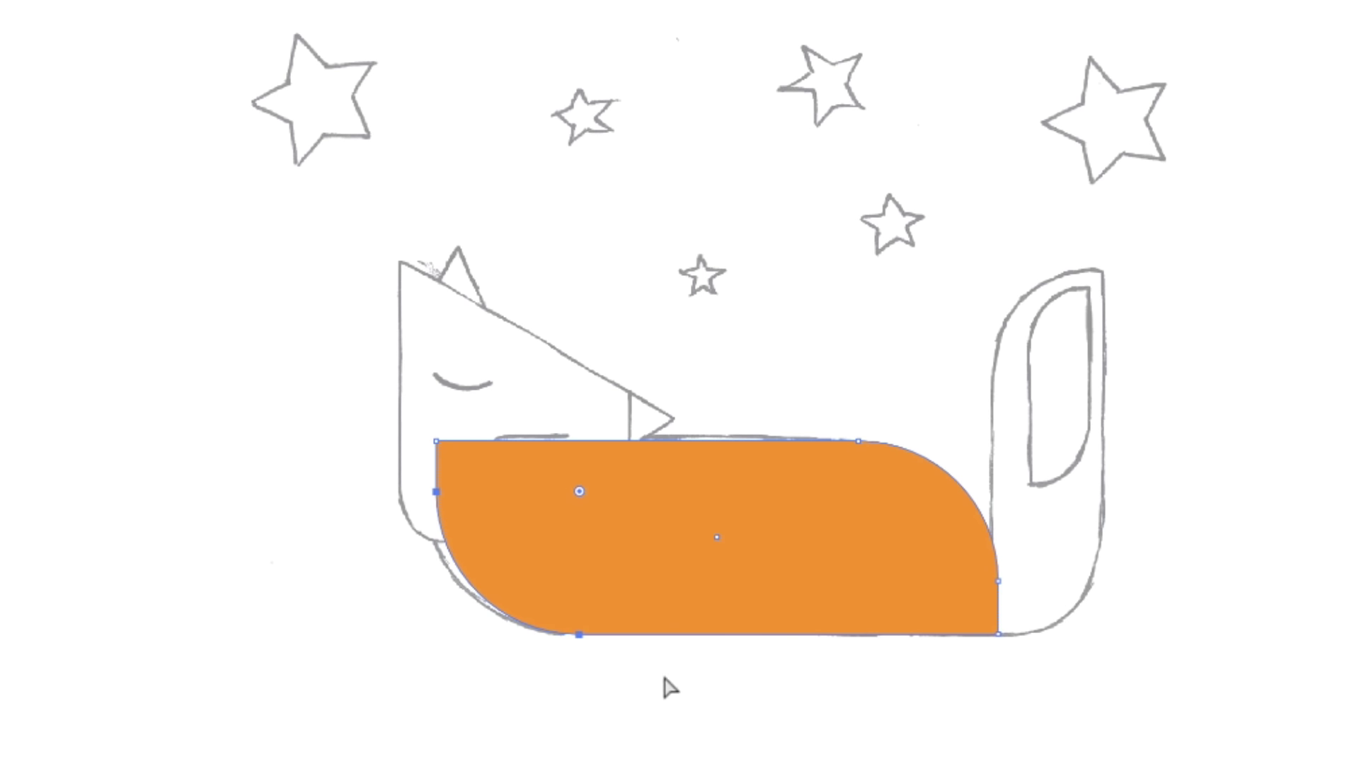
key(v)
key(ctrl+z)
key(ctrl+z)
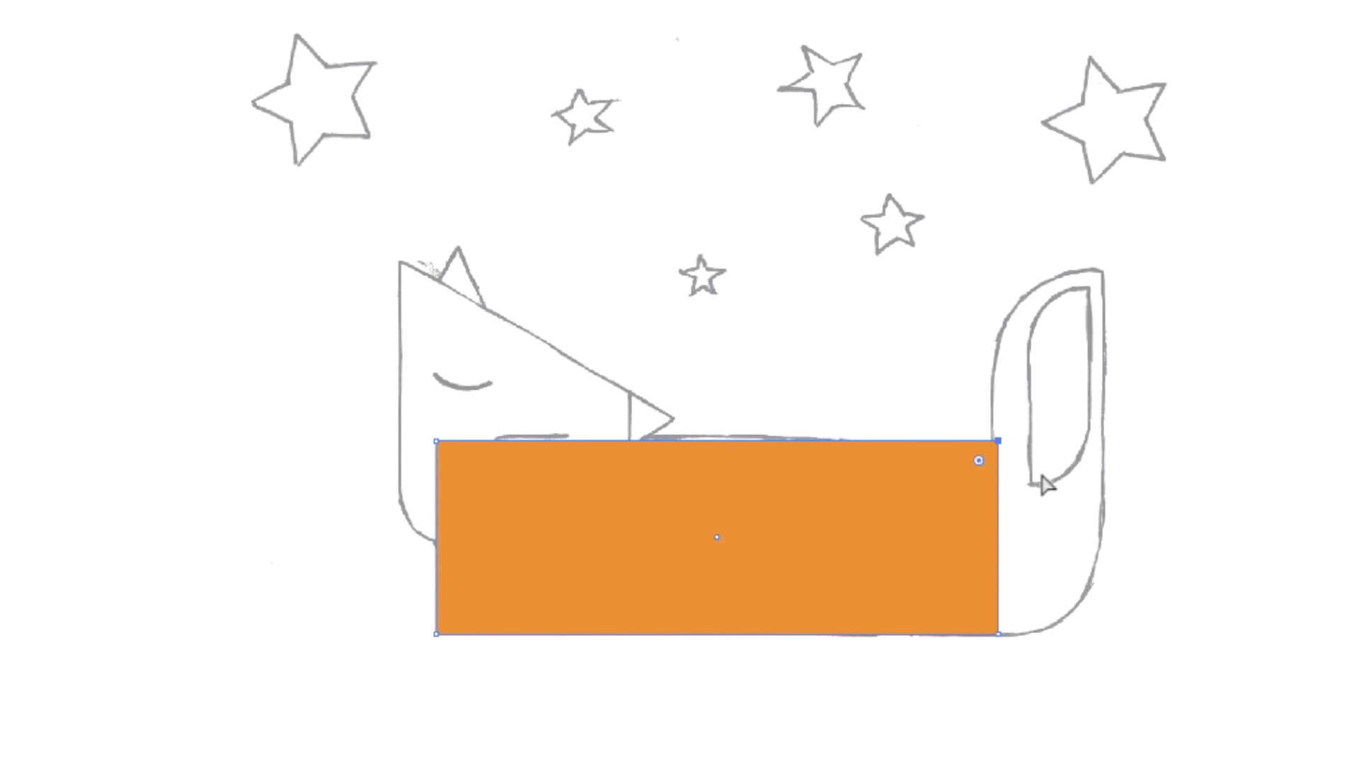
Round the body's upper-right and lower-left corners together to follow the sketched back and chest, and deselect the shape.
click(1126, 407)
drag(977, 460, 837, 588)
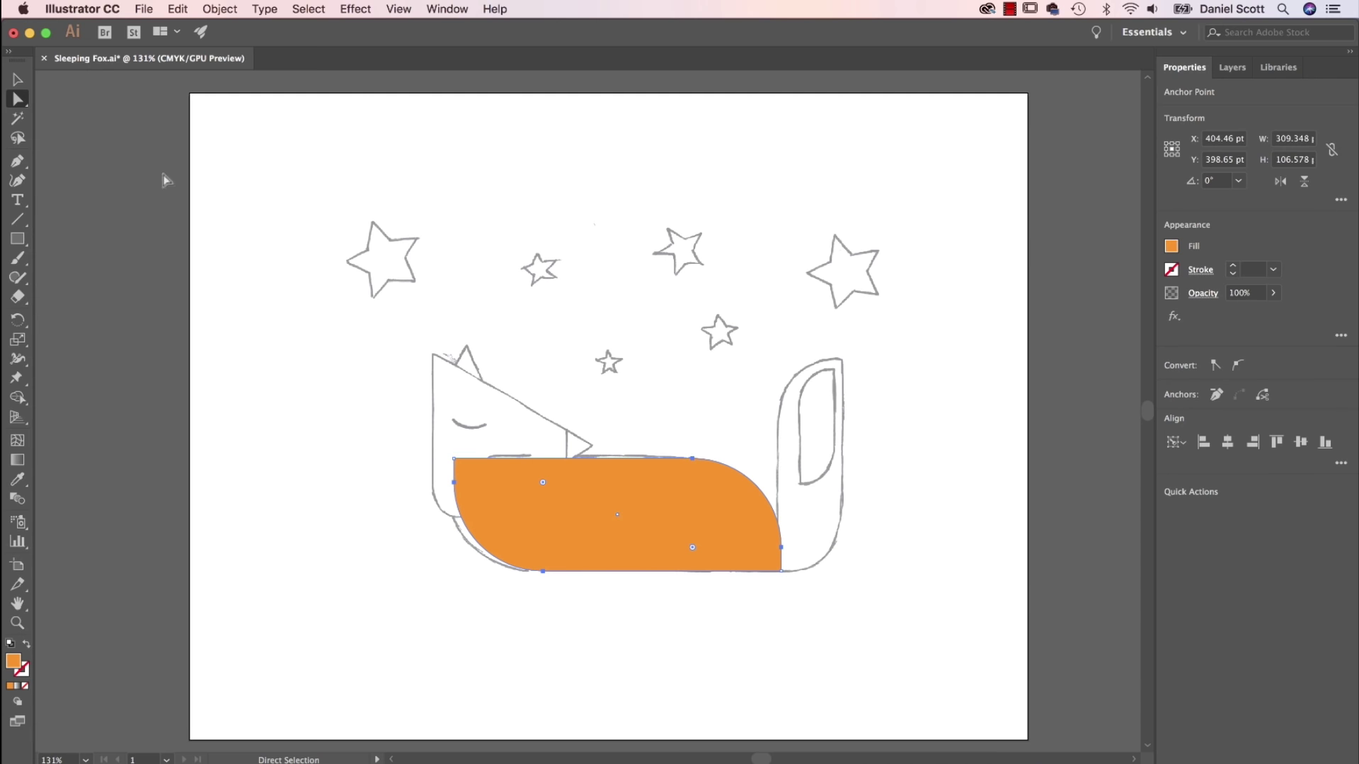
click(17, 79)
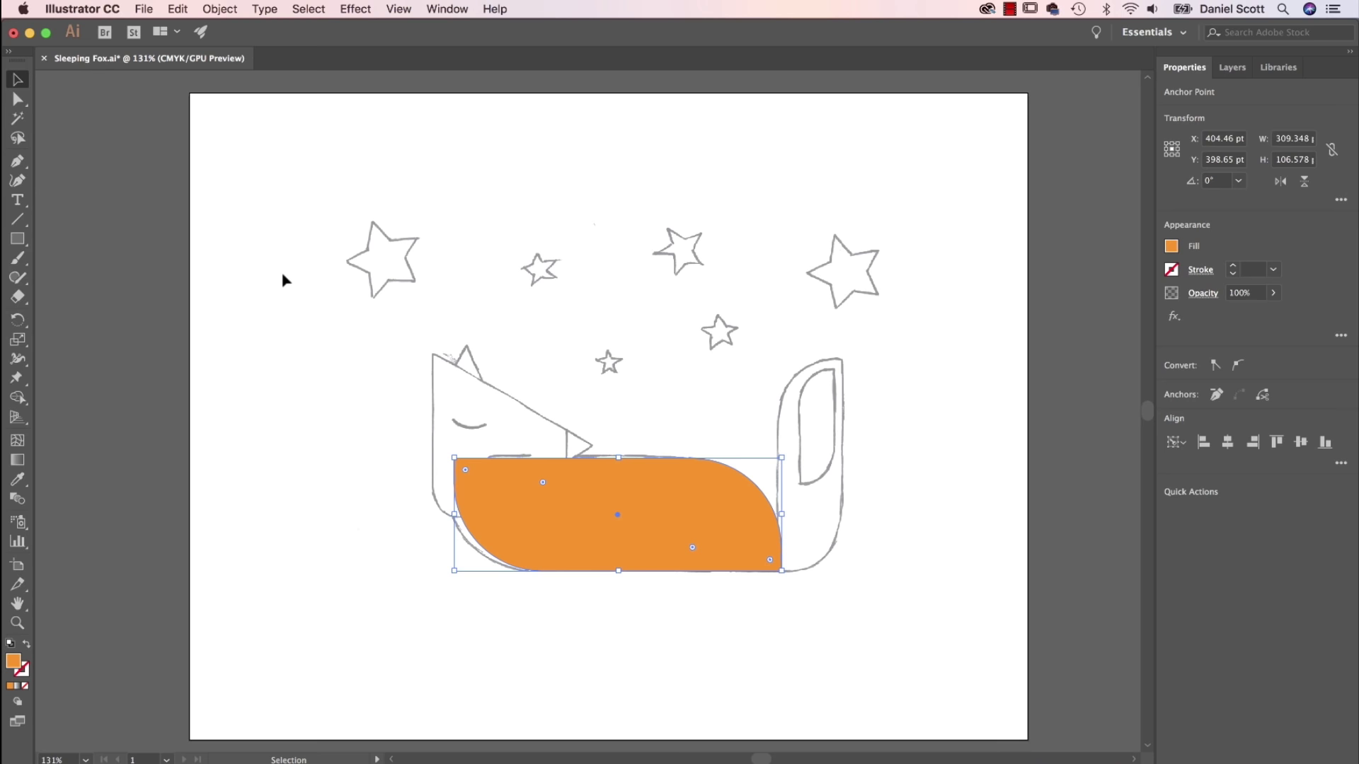
click(352, 324)
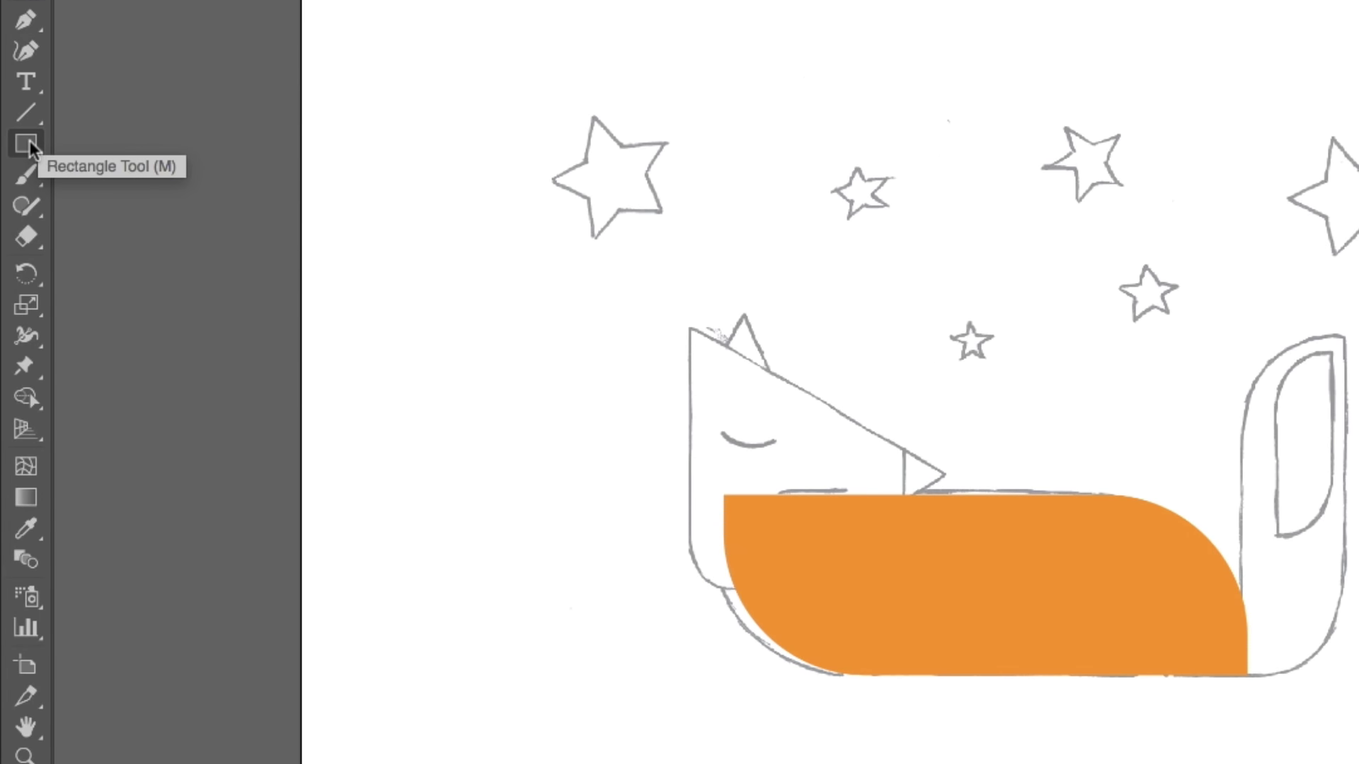
Draw a tilted triangle about 184 x 200 pt with the Polygon tool over the upper-left star, and delete it.
click(31, 146)
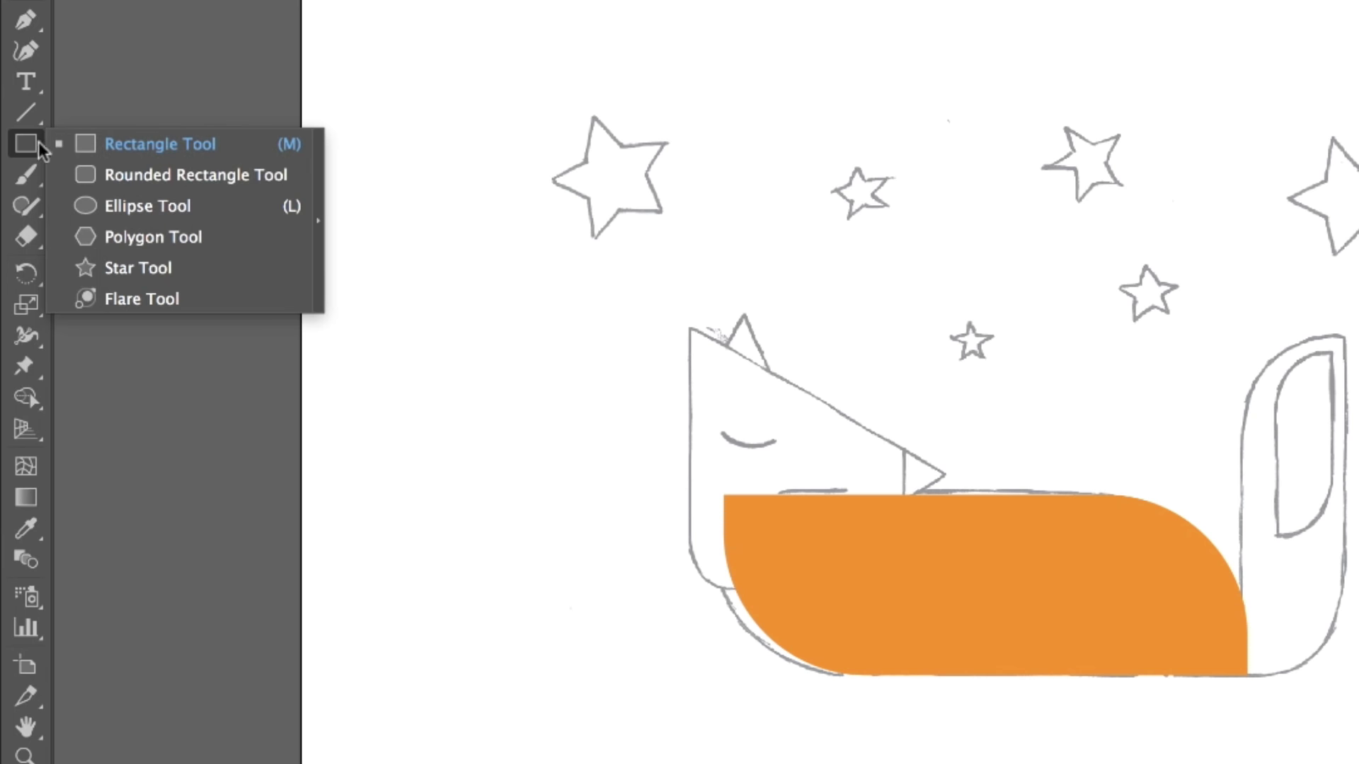
click(147, 238)
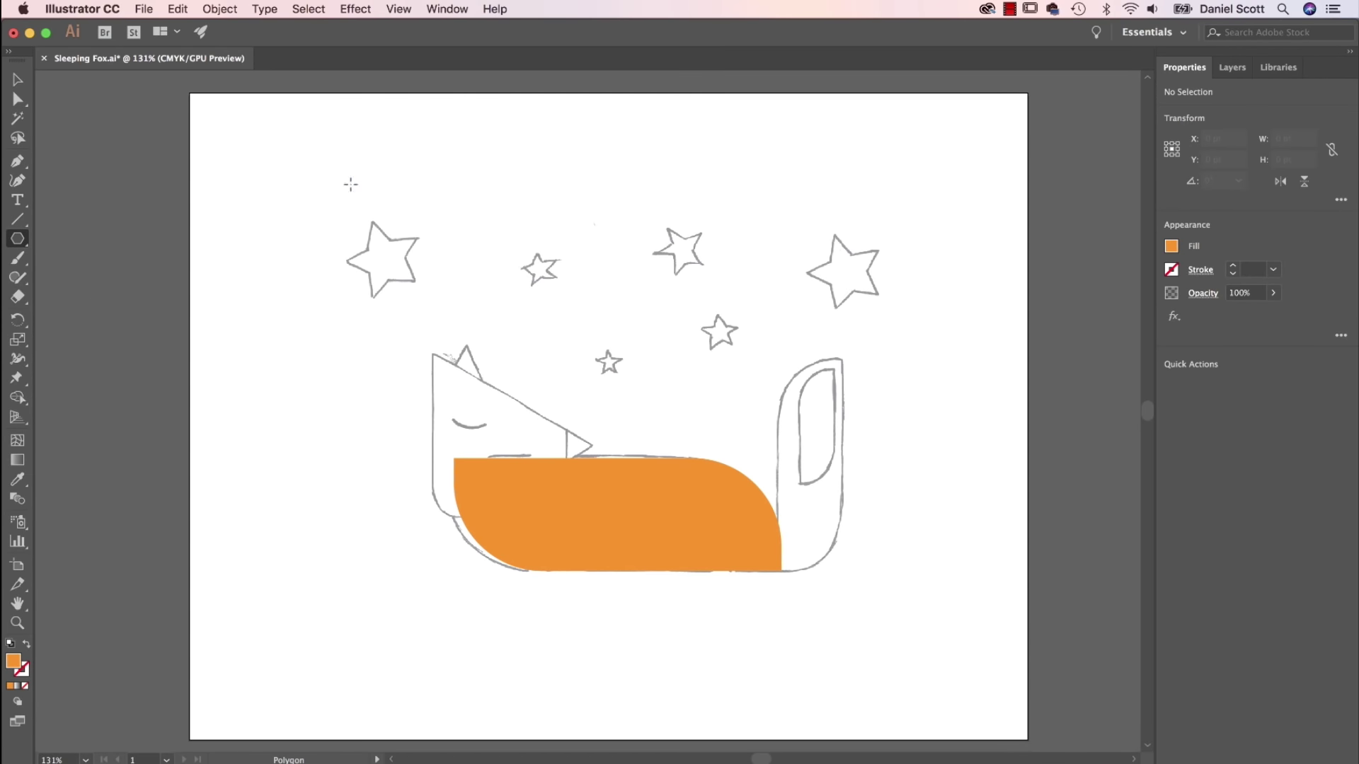
drag(334, 175, 406, 271)
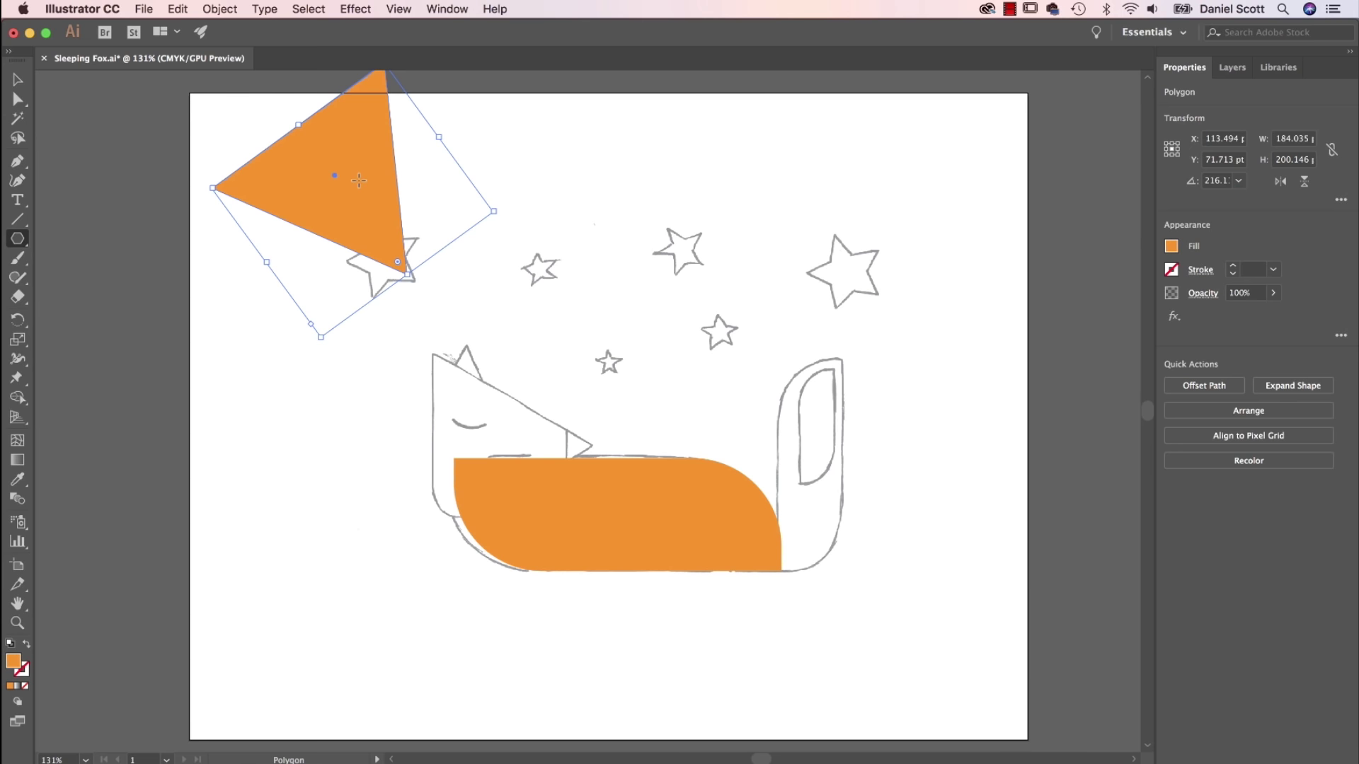
key(Delete)
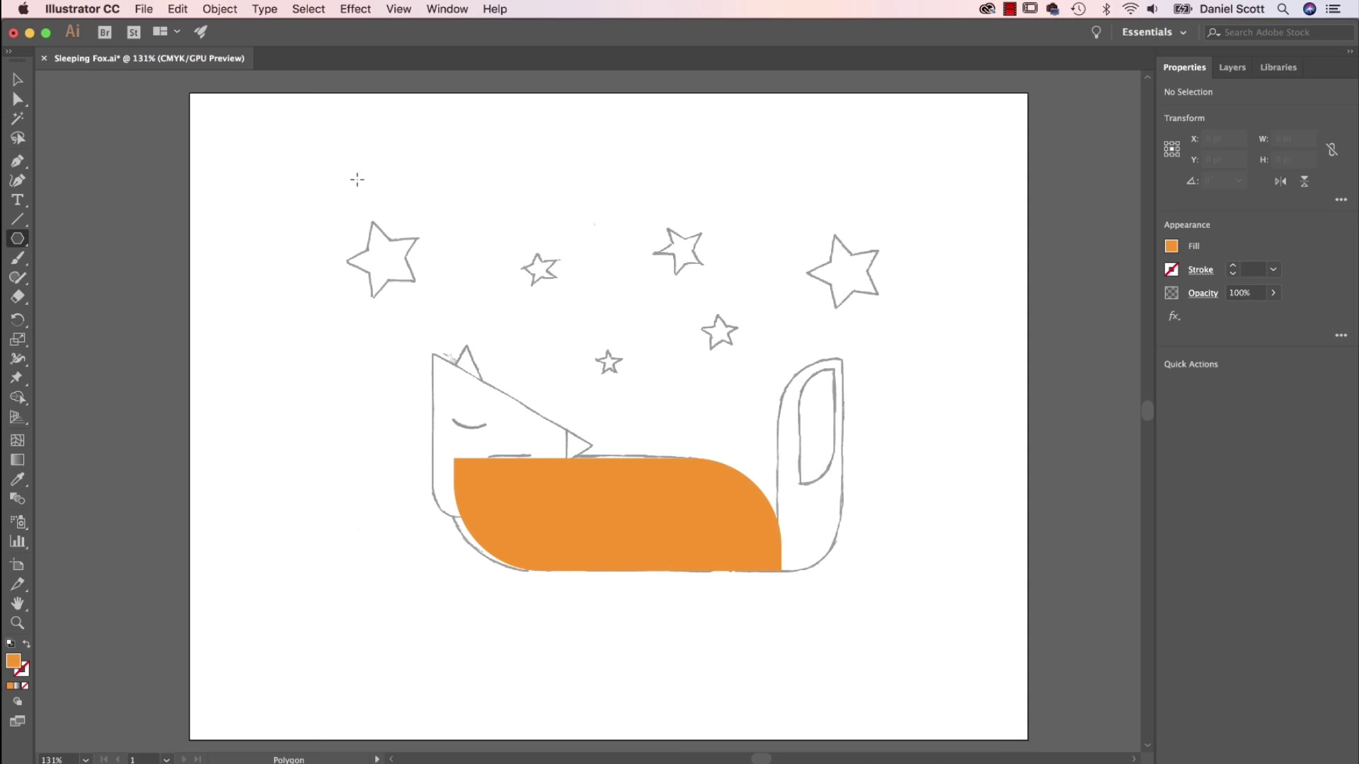
Create a 5-sided polygon with a 116.2134 pt radius near the upper-left star, and delete it.
click(357, 179)
drag(131, 108, 389, 147)
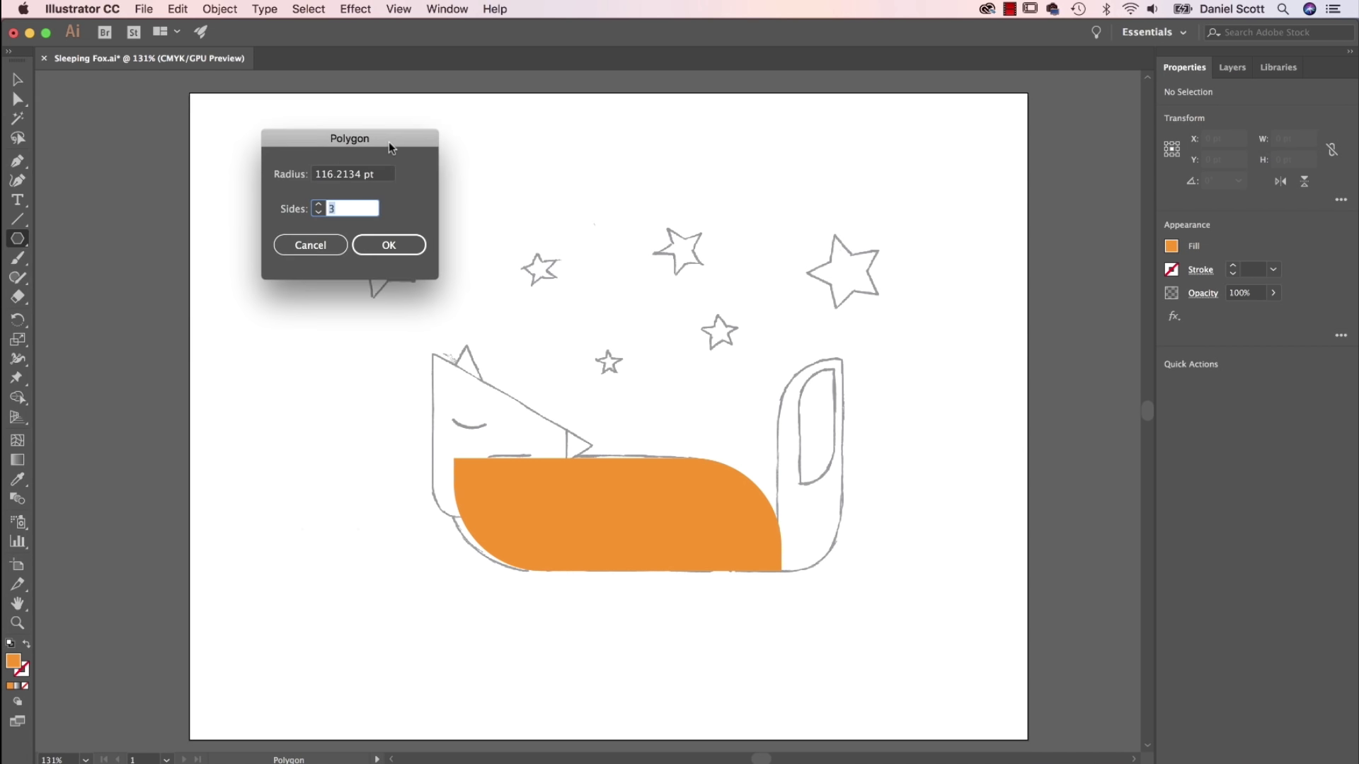
text(5)
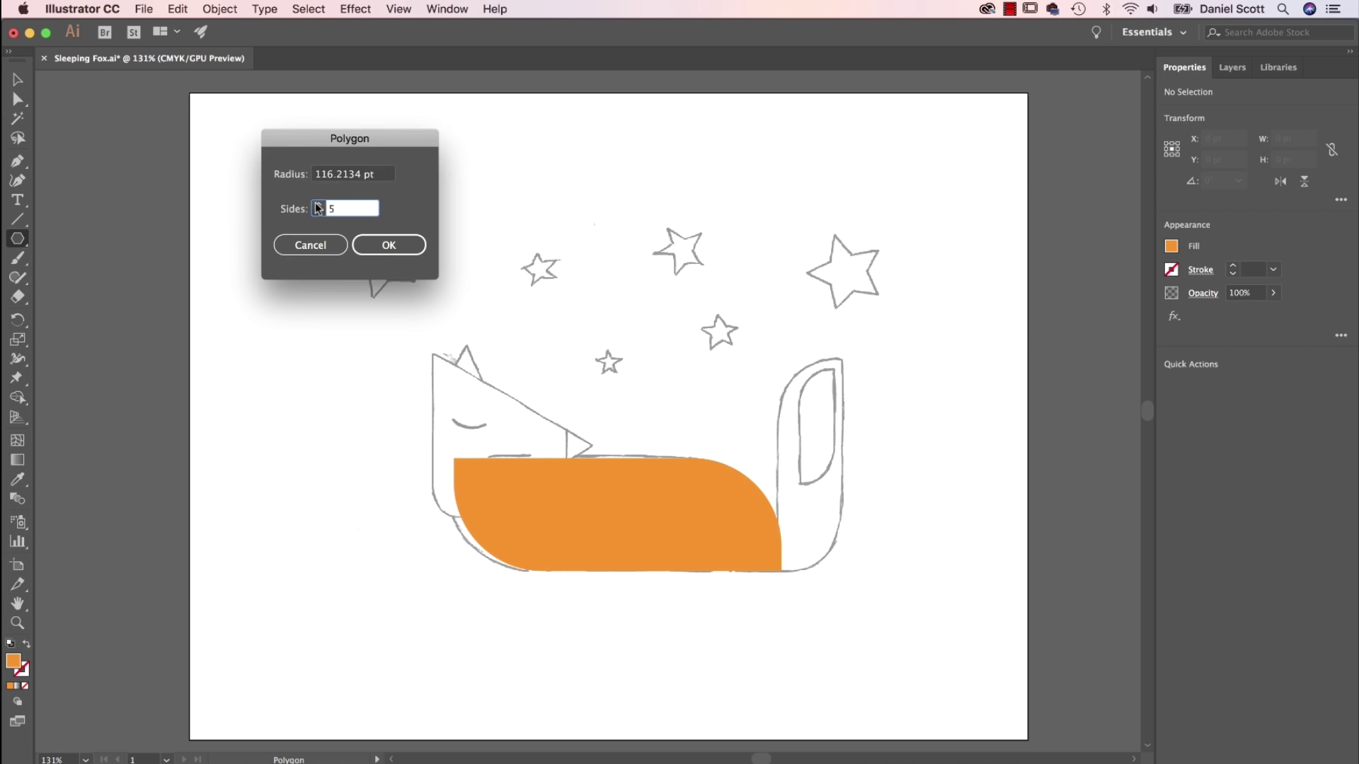
click(389, 245)
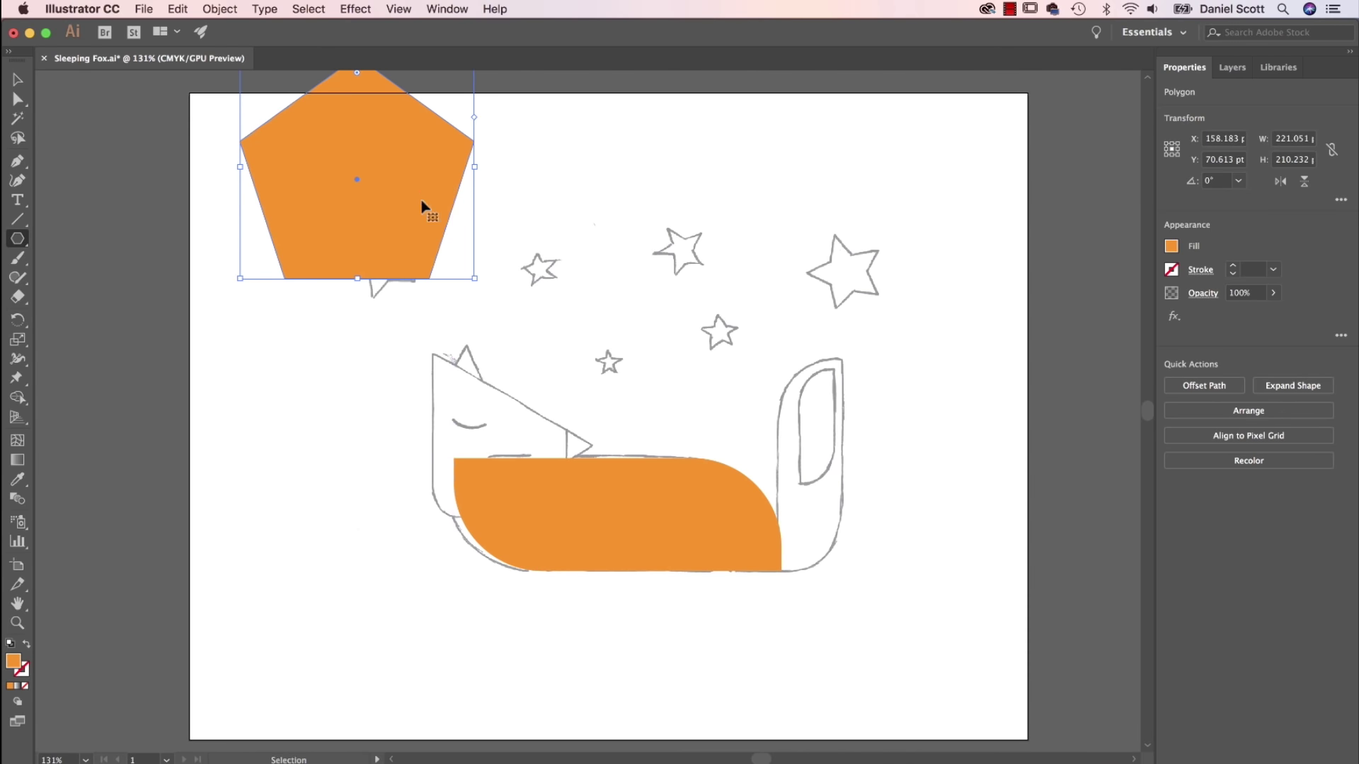
key(Delete)
Create a 3-sided polygon with a 116.2134 pt radius above the upper-left star.
click(340, 173)
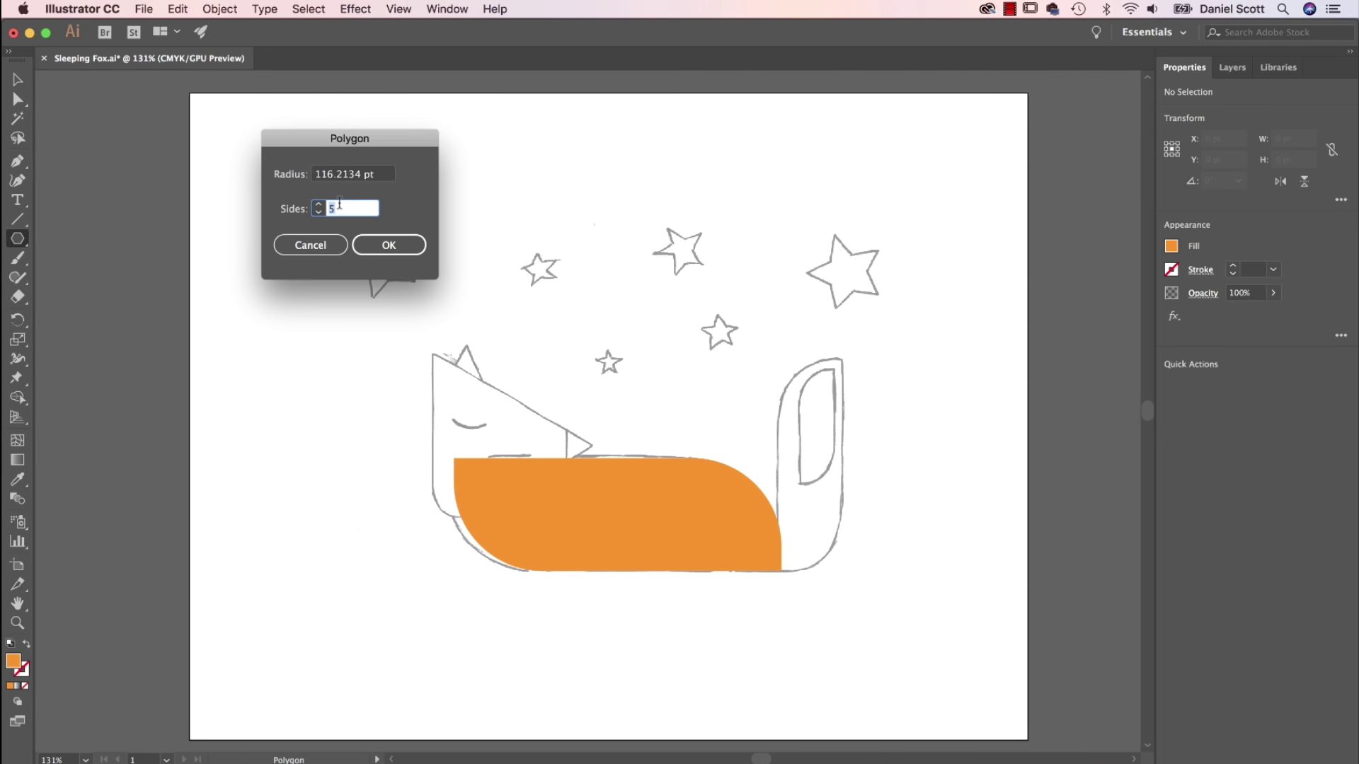
click(319, 213)
click(319, 212)
click(398, 246)
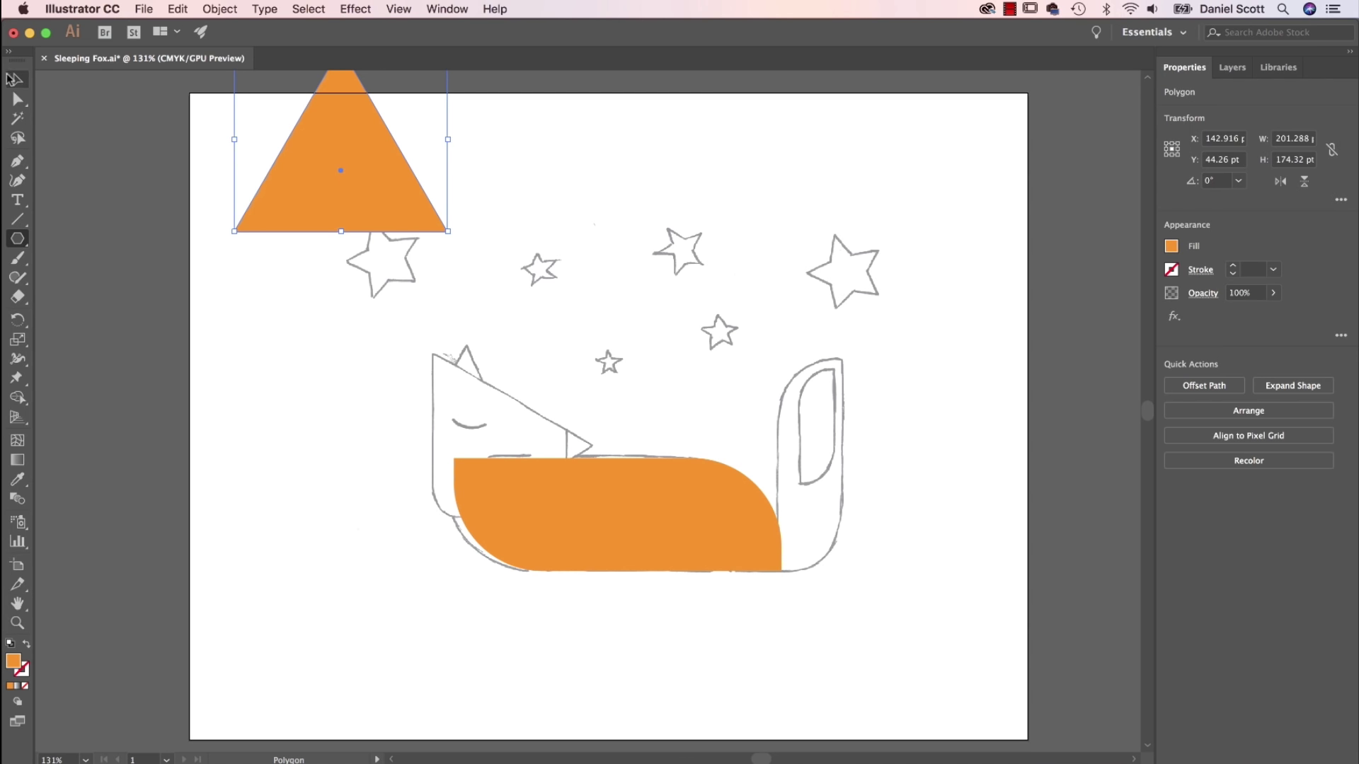
click(17, 80)
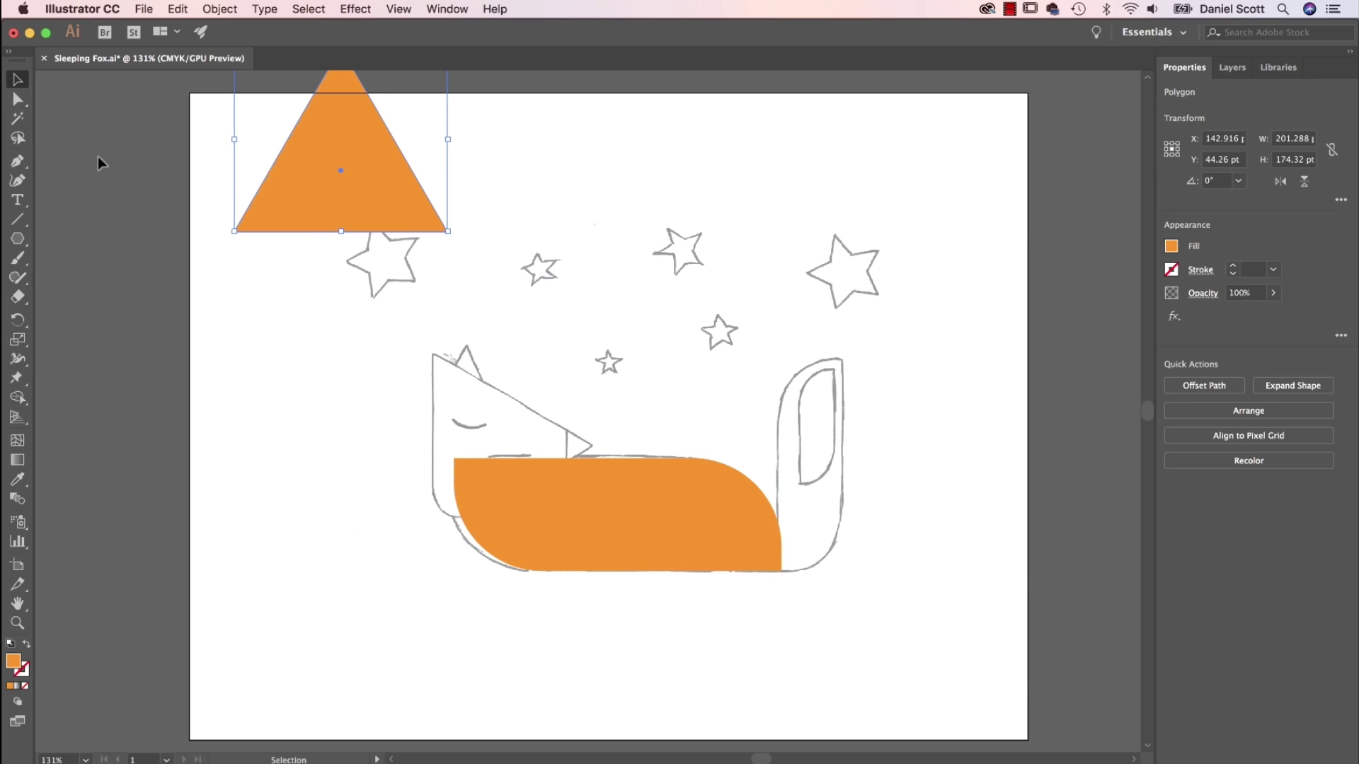
Move the orange triangle down beside the sketched head and rotate it to 270° so that it points right.
drag(342, 173, 348, 376)
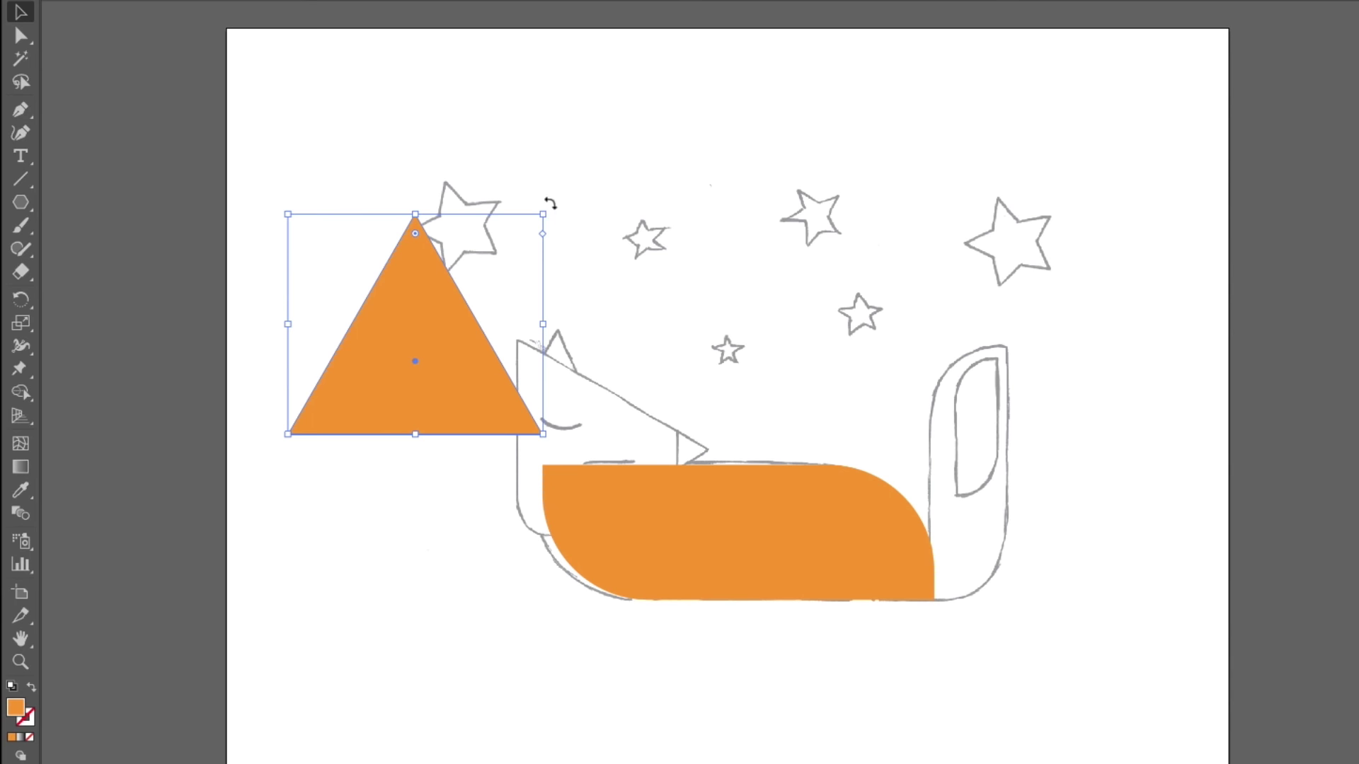
drag(549, 205, 570, 222)
key(ctrl+z)
drag(549, 206, 577, 273)
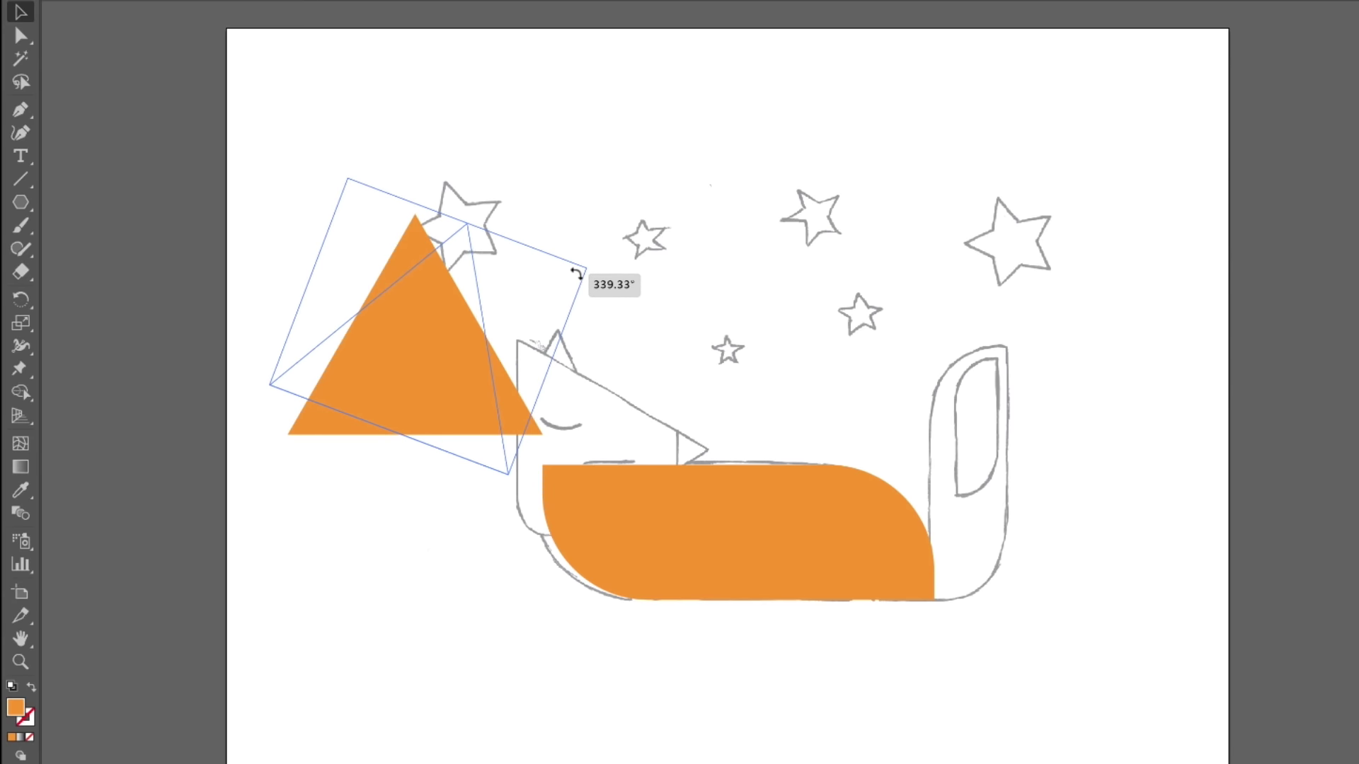
drag(577, 273, 600, 454)
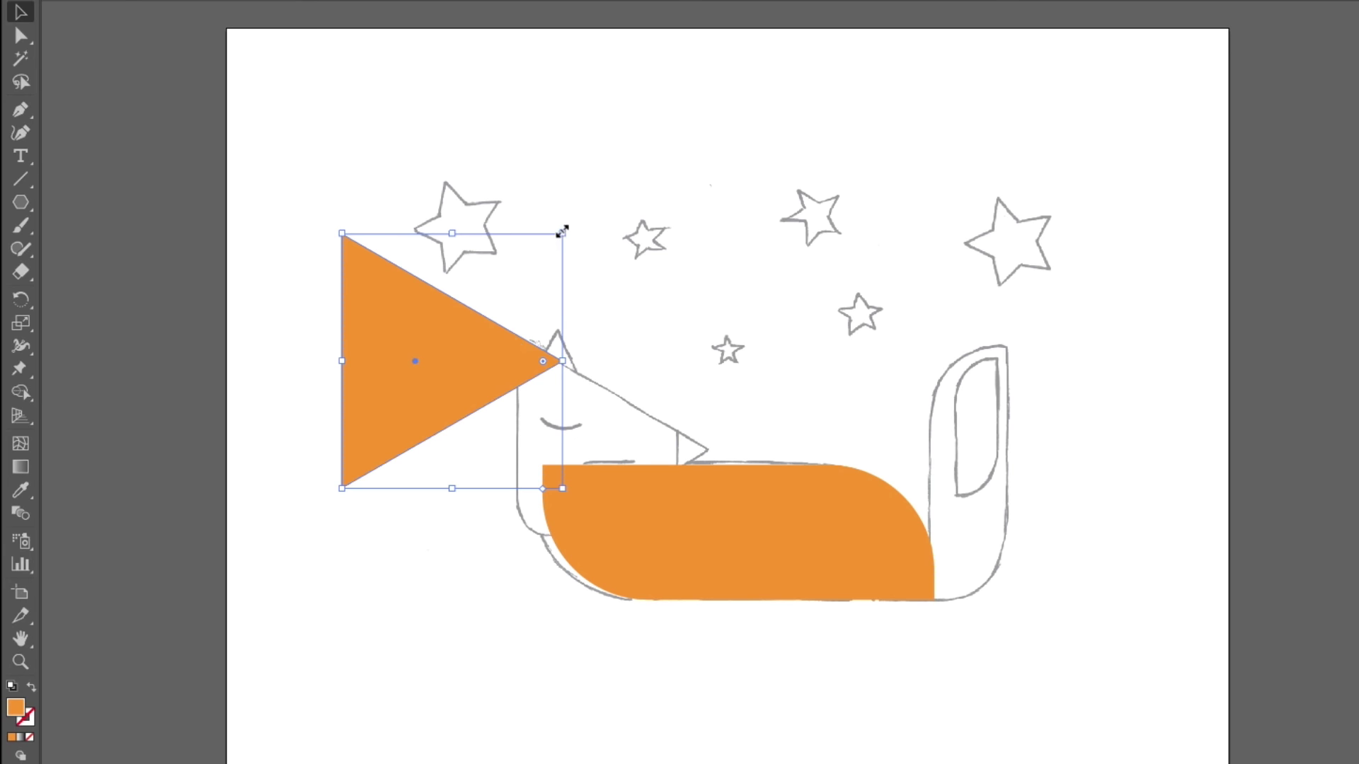
Try resizing the triangle by its upper-right corner without constraining its proportions, and undo each attempt.
drag(562, 231, 538, 198)
key(ctrl+z)
drag(562, 232, 650, 328)
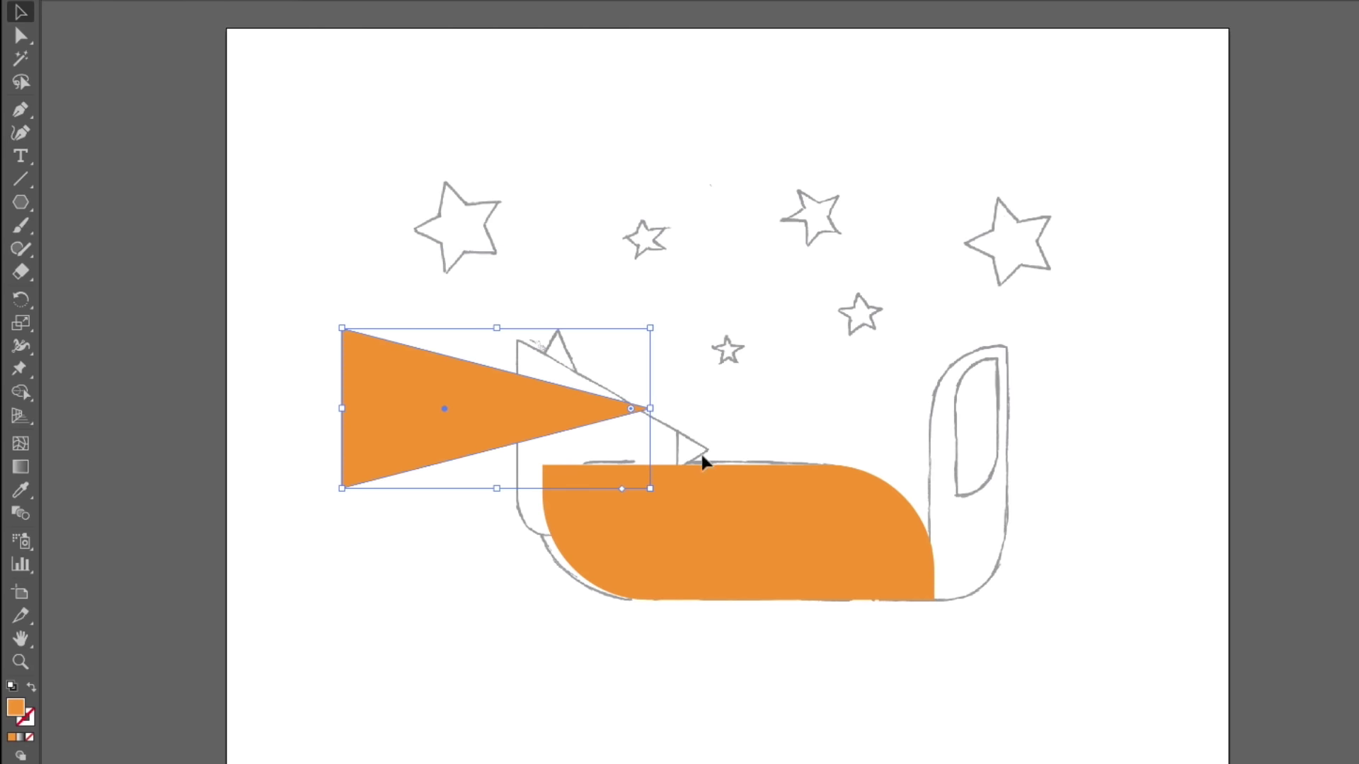
key(ctrl+z)
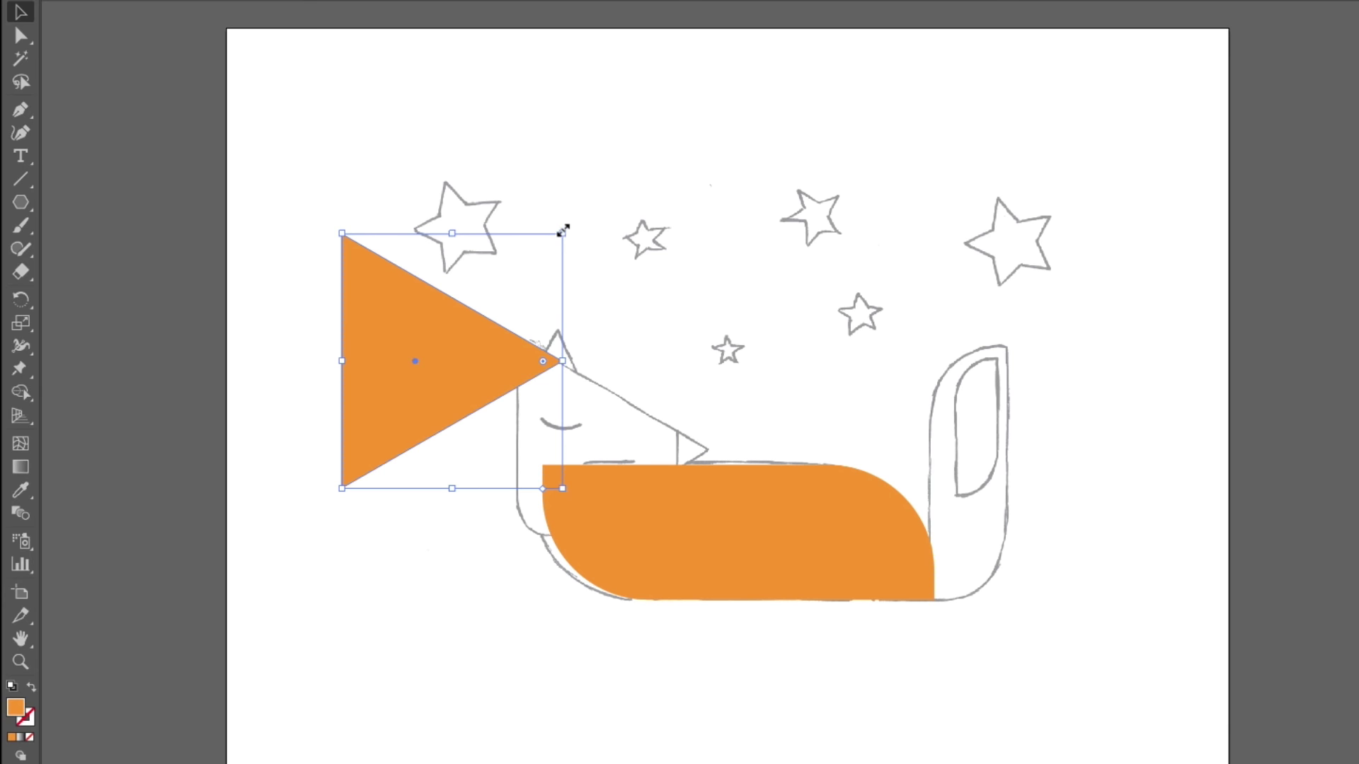
Scale the triangle proportionally to about 154 x 178 pt and fit it over the fox's sketched head.
drag(564, 233, 567, 306)
drag(421, 389, 596, 419)
drag(670, 518, 737, 552)
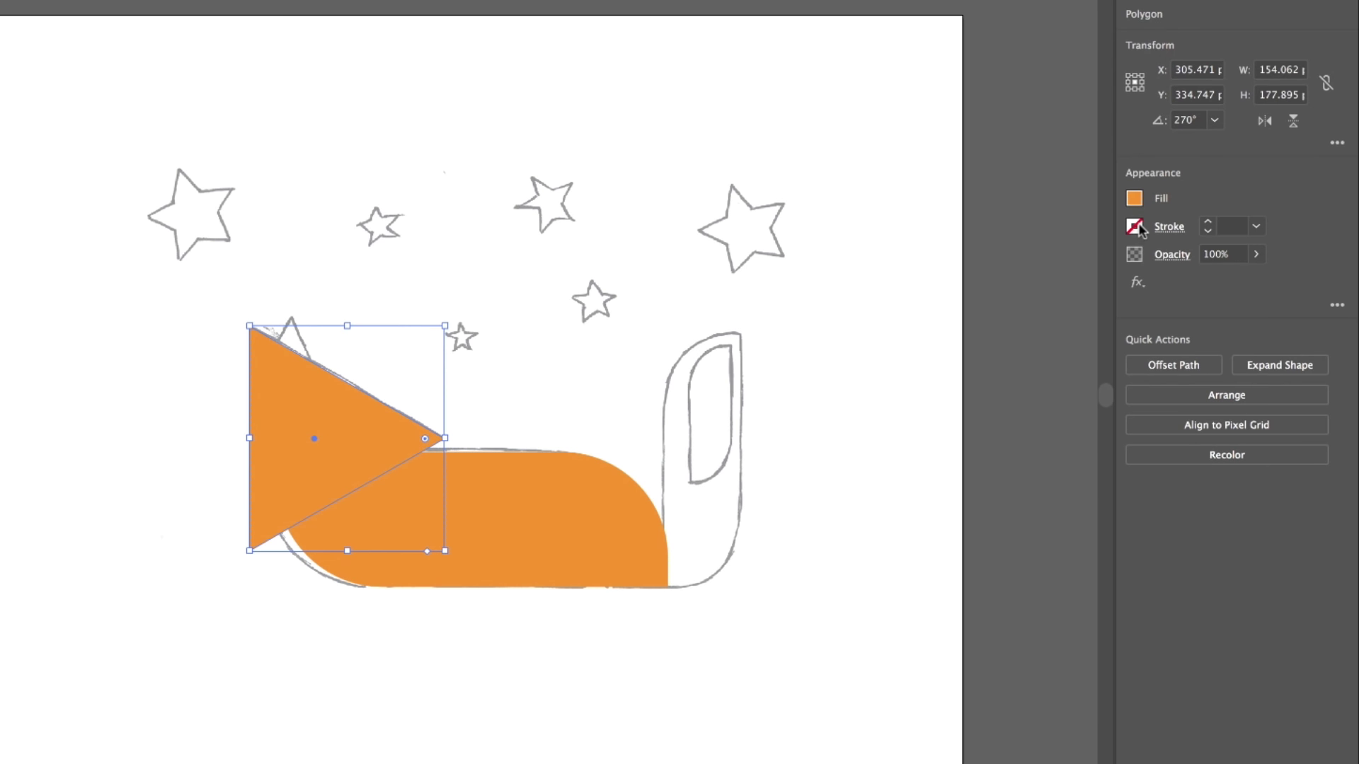
Give the head triangle a black stroke and set its fill to None so the sketch shows through.
click(1140, 228)
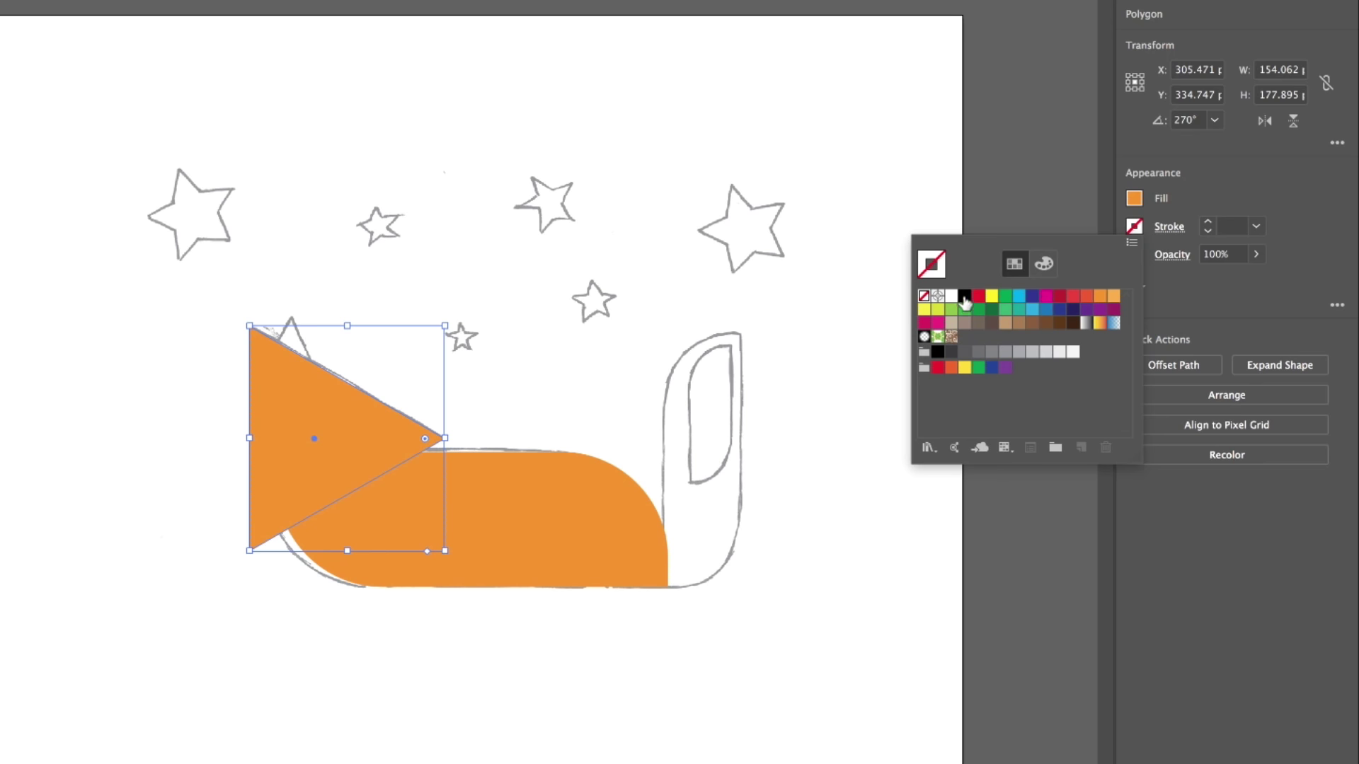
click(964, 297)
click(1134, 199)
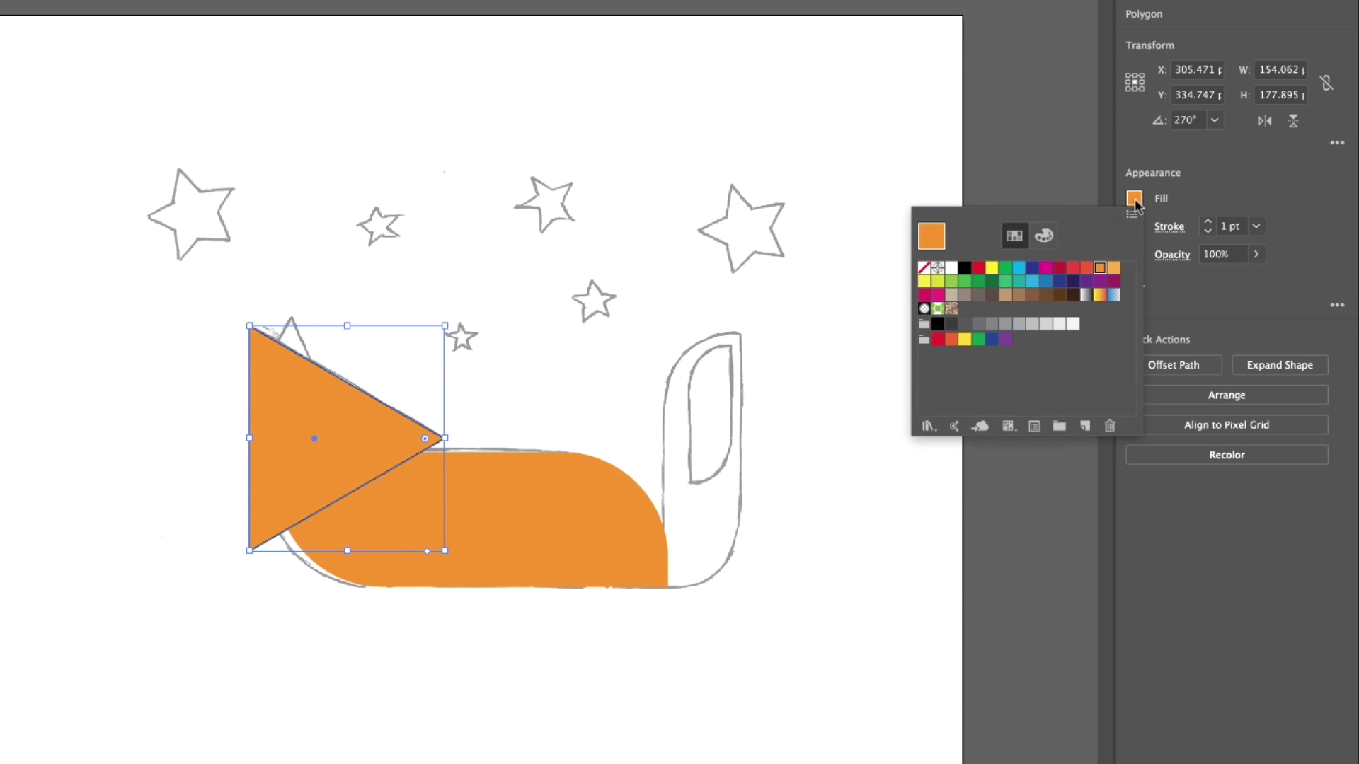
click(924, 267)
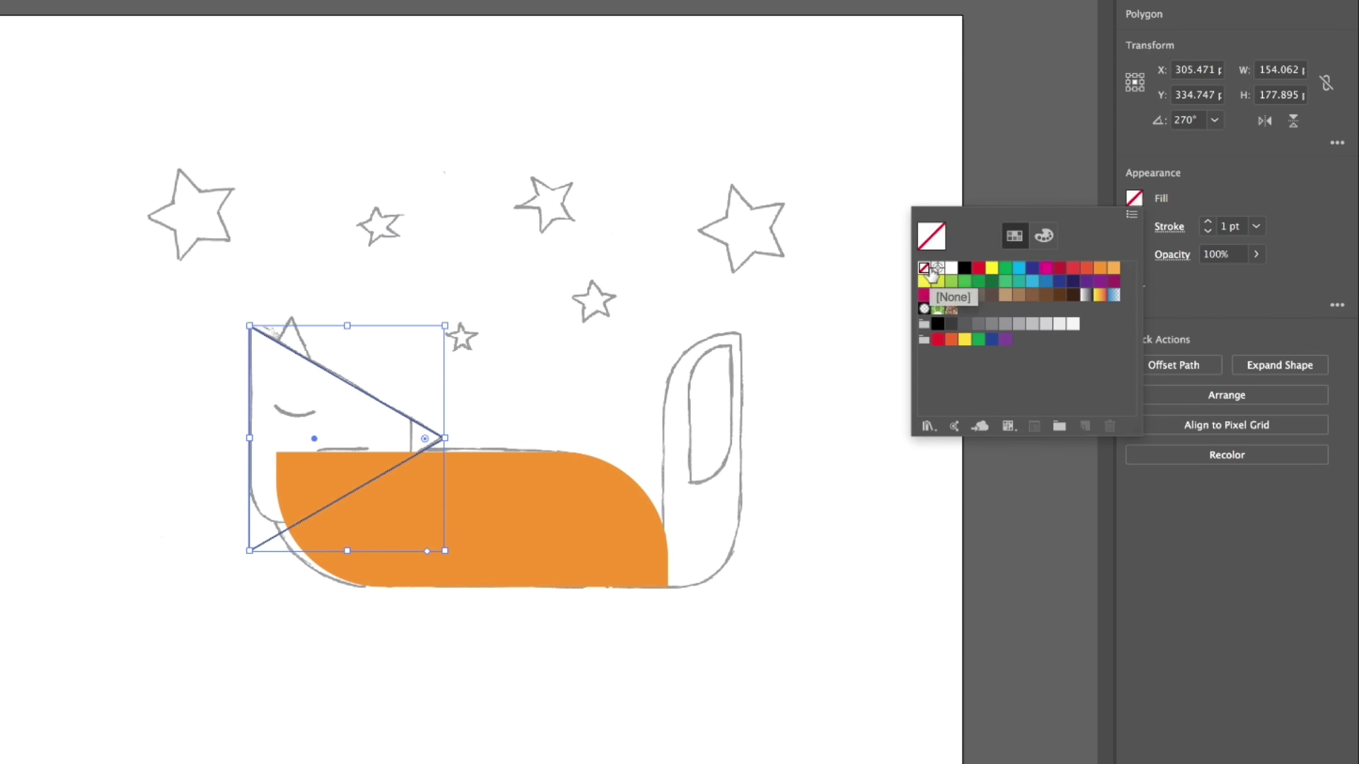
click(1257, 146)
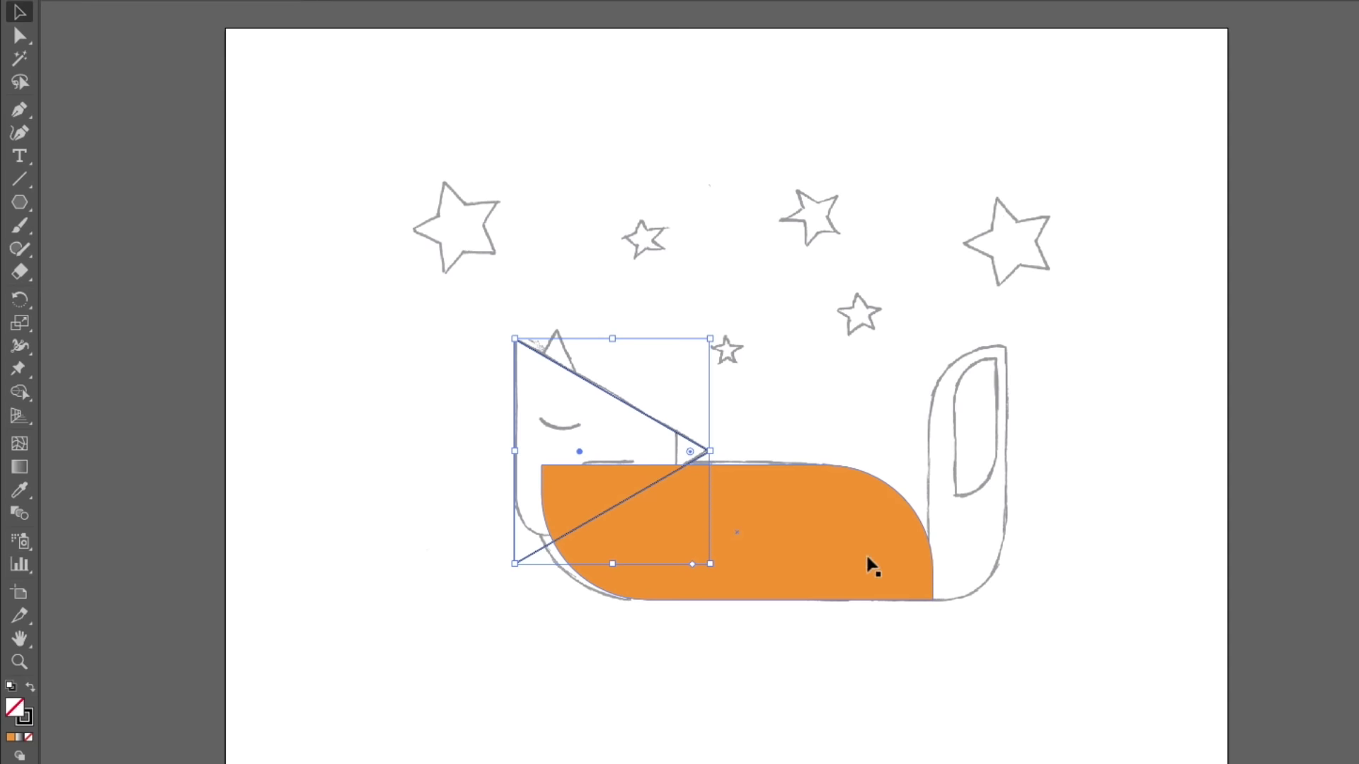
Compare selecting the filled body by its interior with selecting the unfilled head triangle by its outline.
click(630, 521)
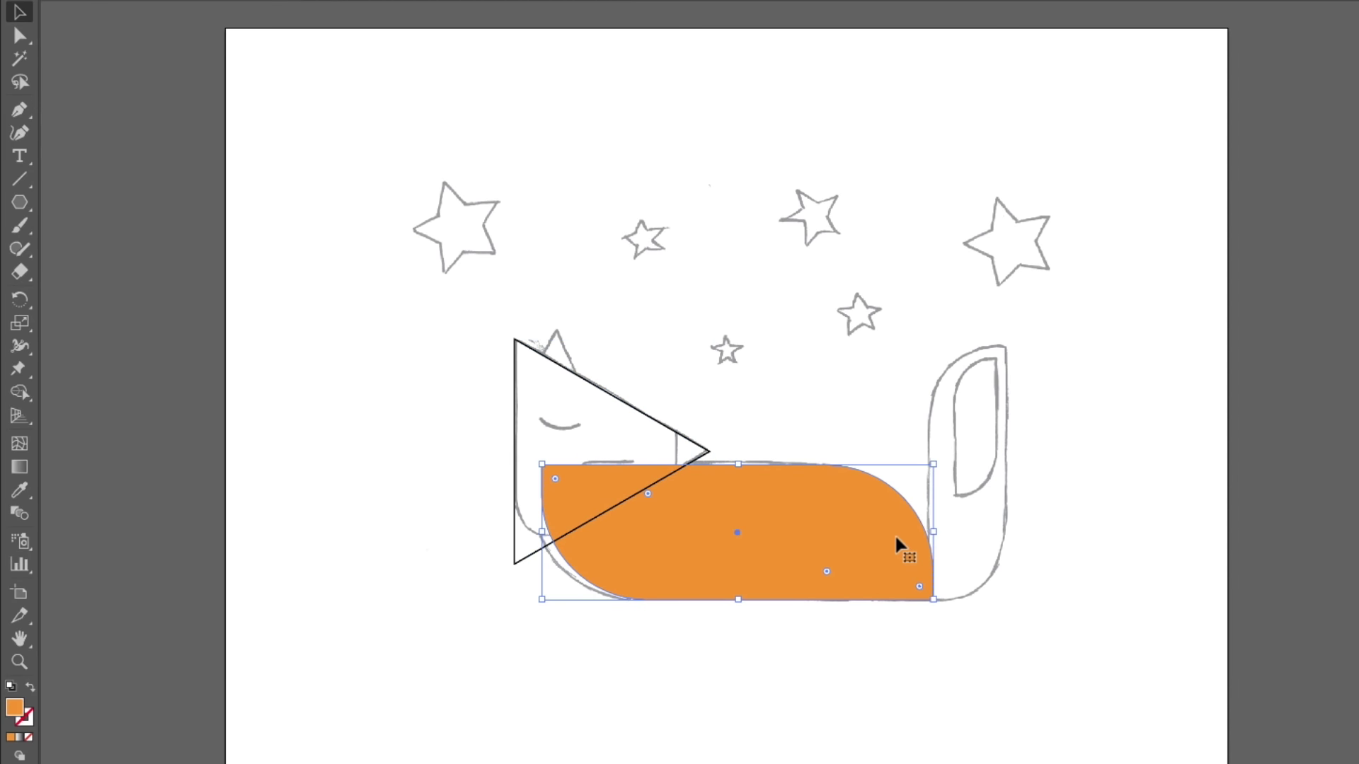
click(599, 392)
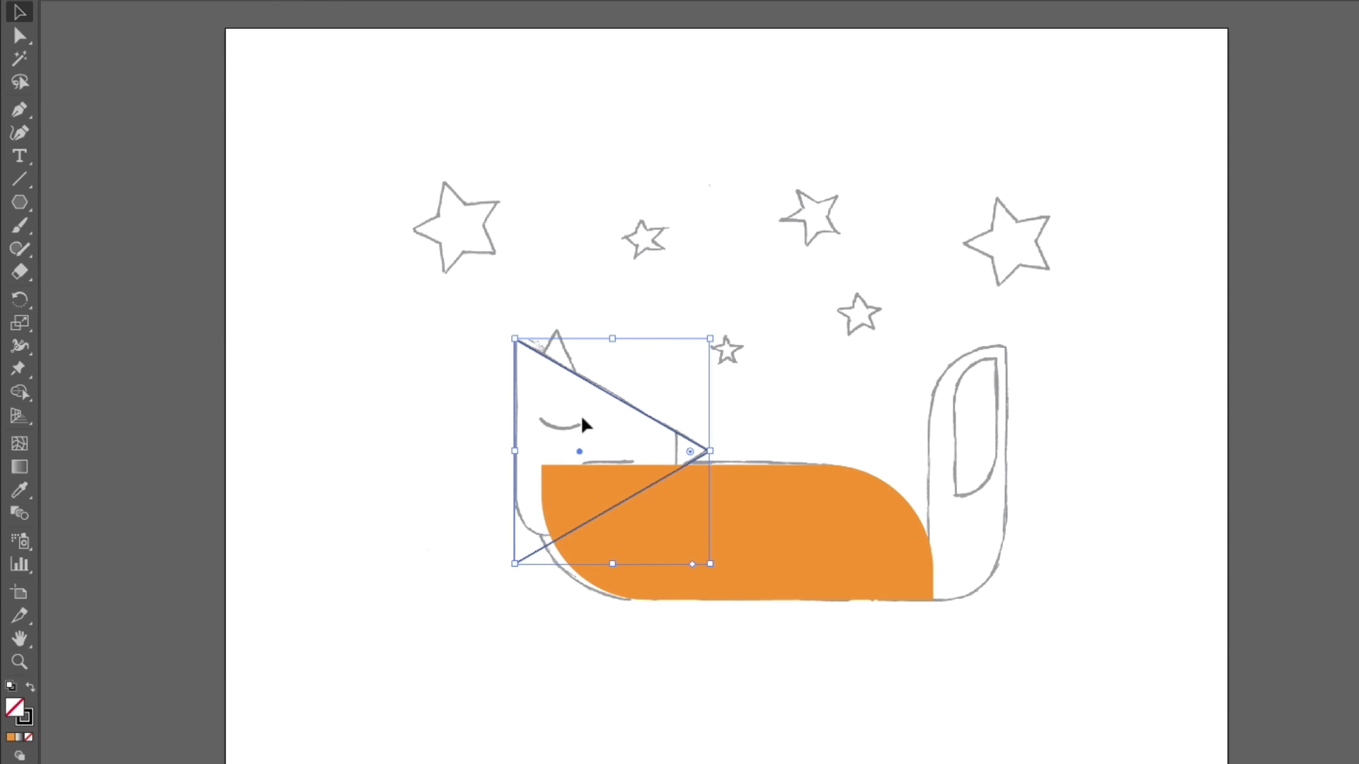
click(617, 434)
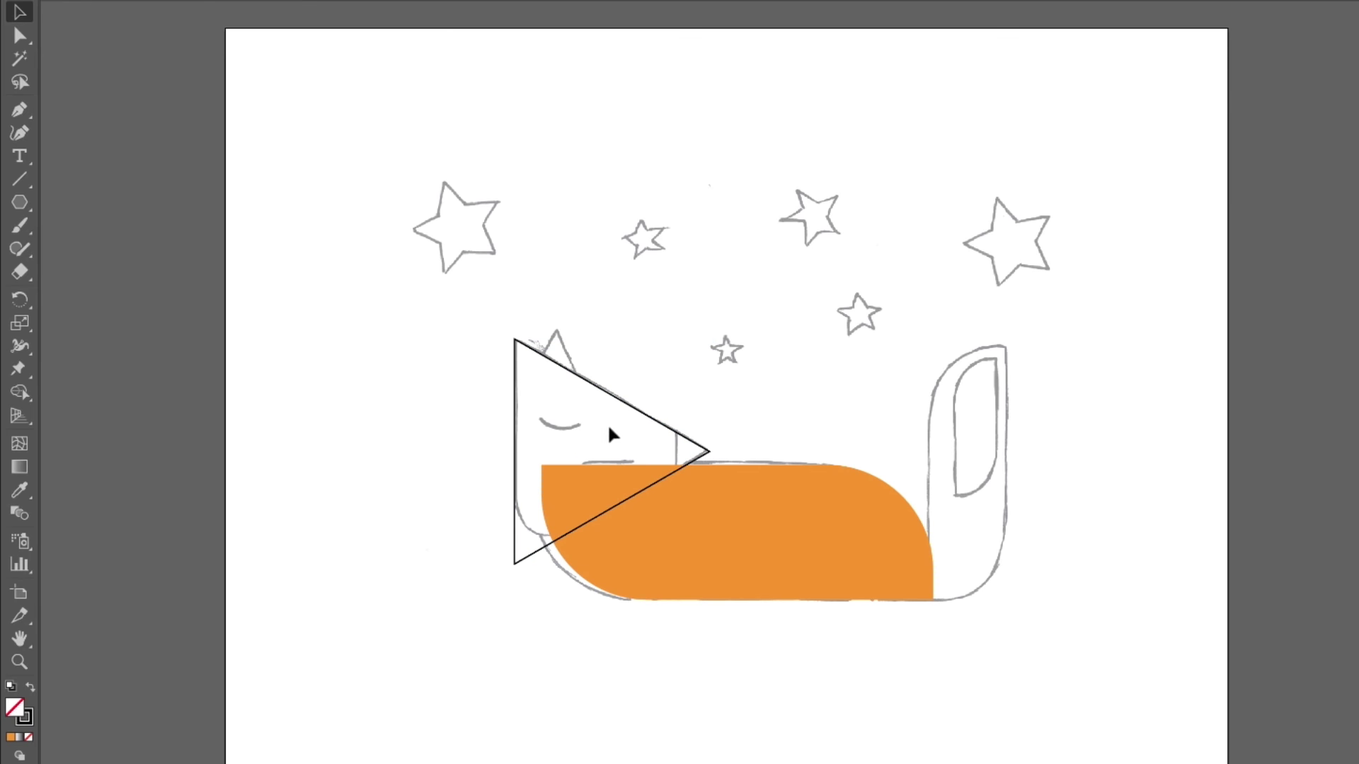
click(676, 494)
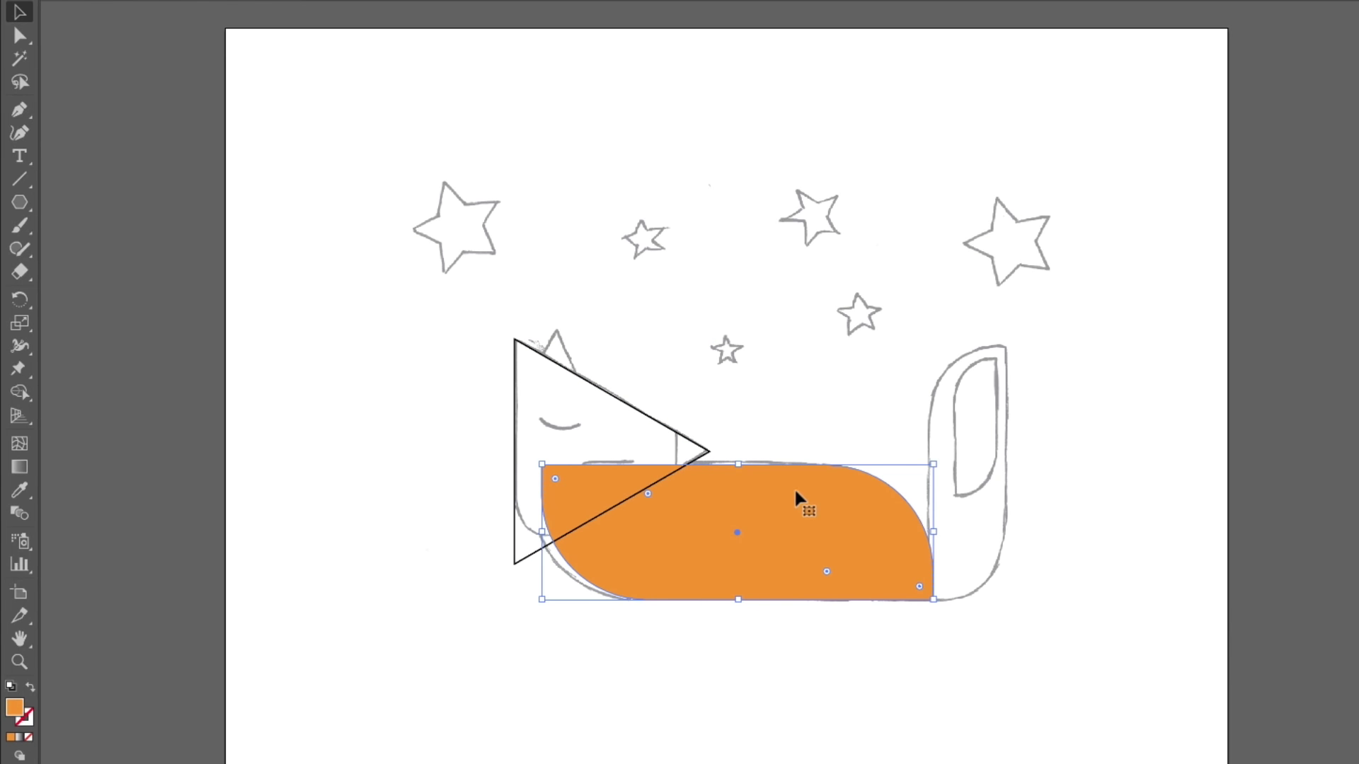
click(607, 432)
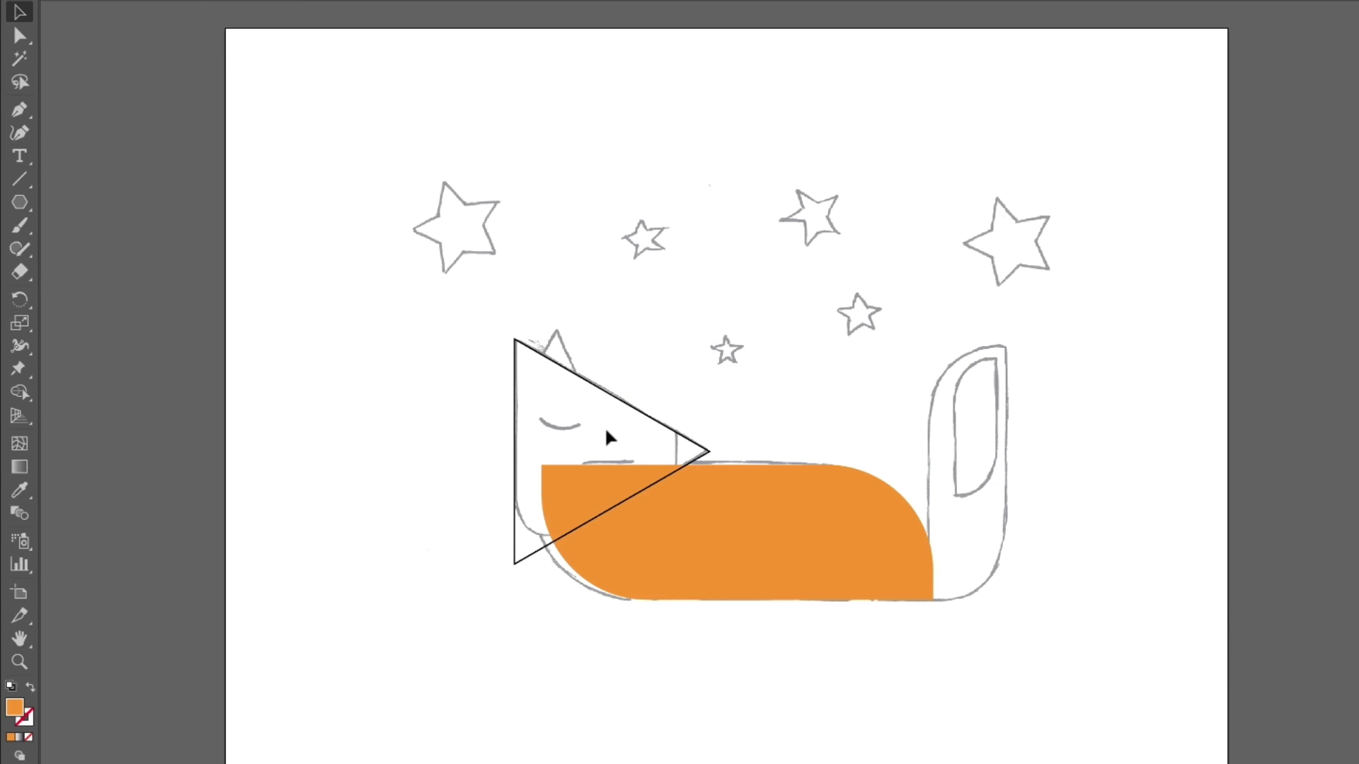
Select the head triangle by its outline, try rounding all its corners at once, and undo it.
click(632, 408)
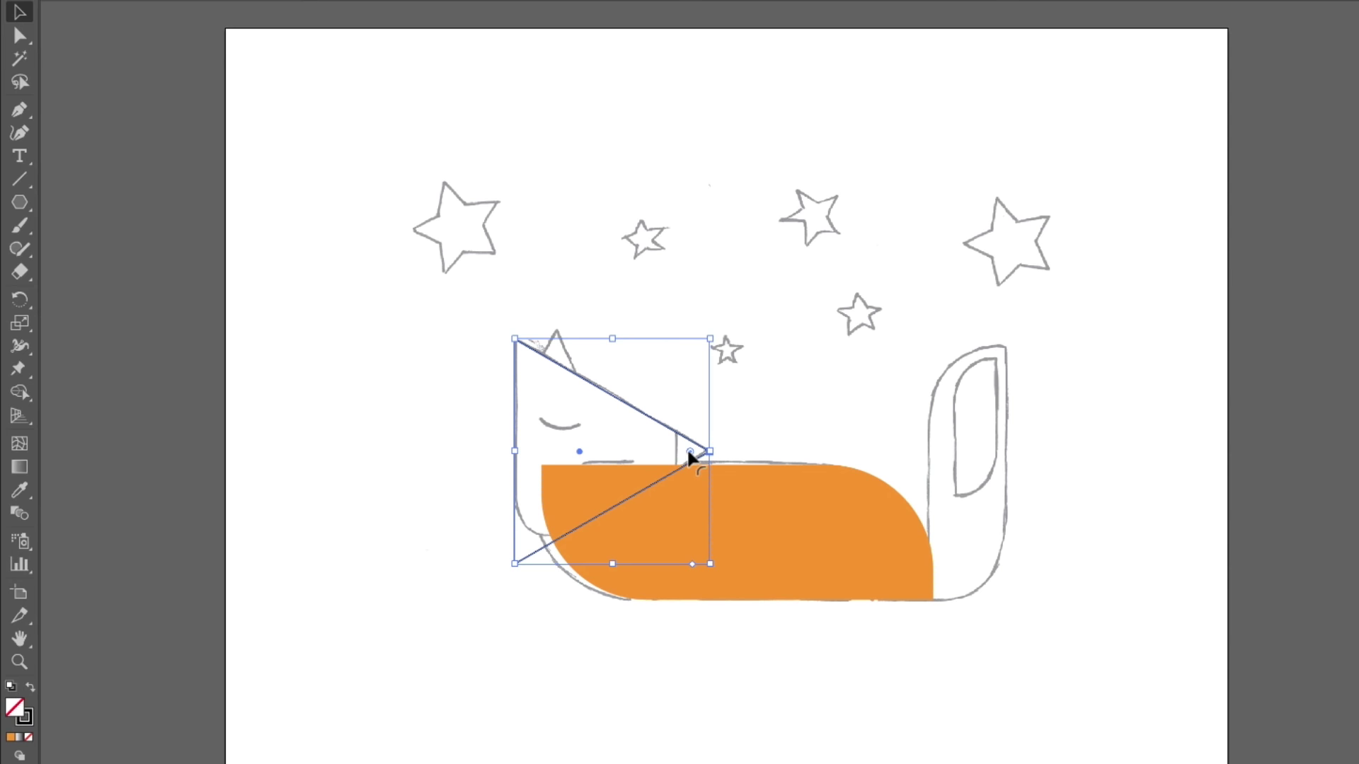
drag(689, 453, 543, 478)
key(ctrl+z)
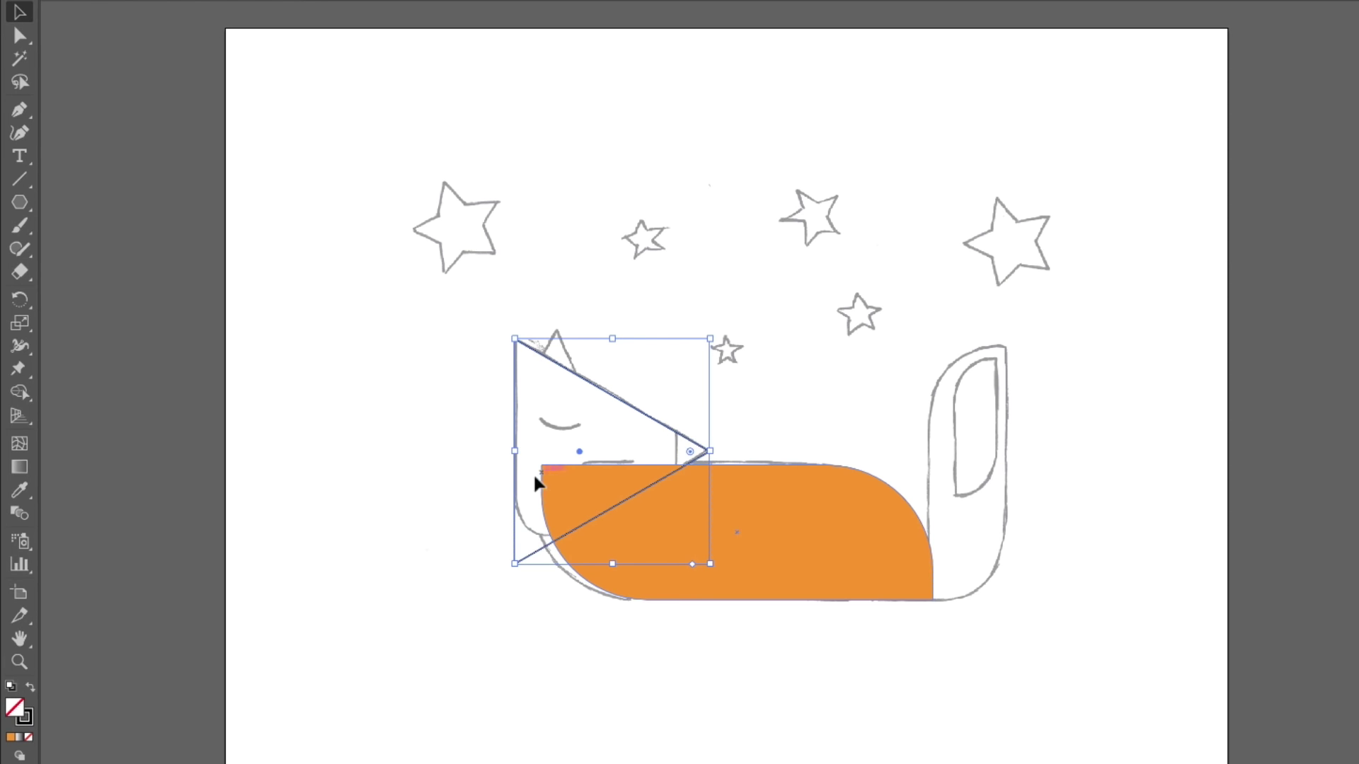
Round only the head triangle's lower-left corner with the Direct Selection tool to follow the sketched jaw.
click(20, 35)
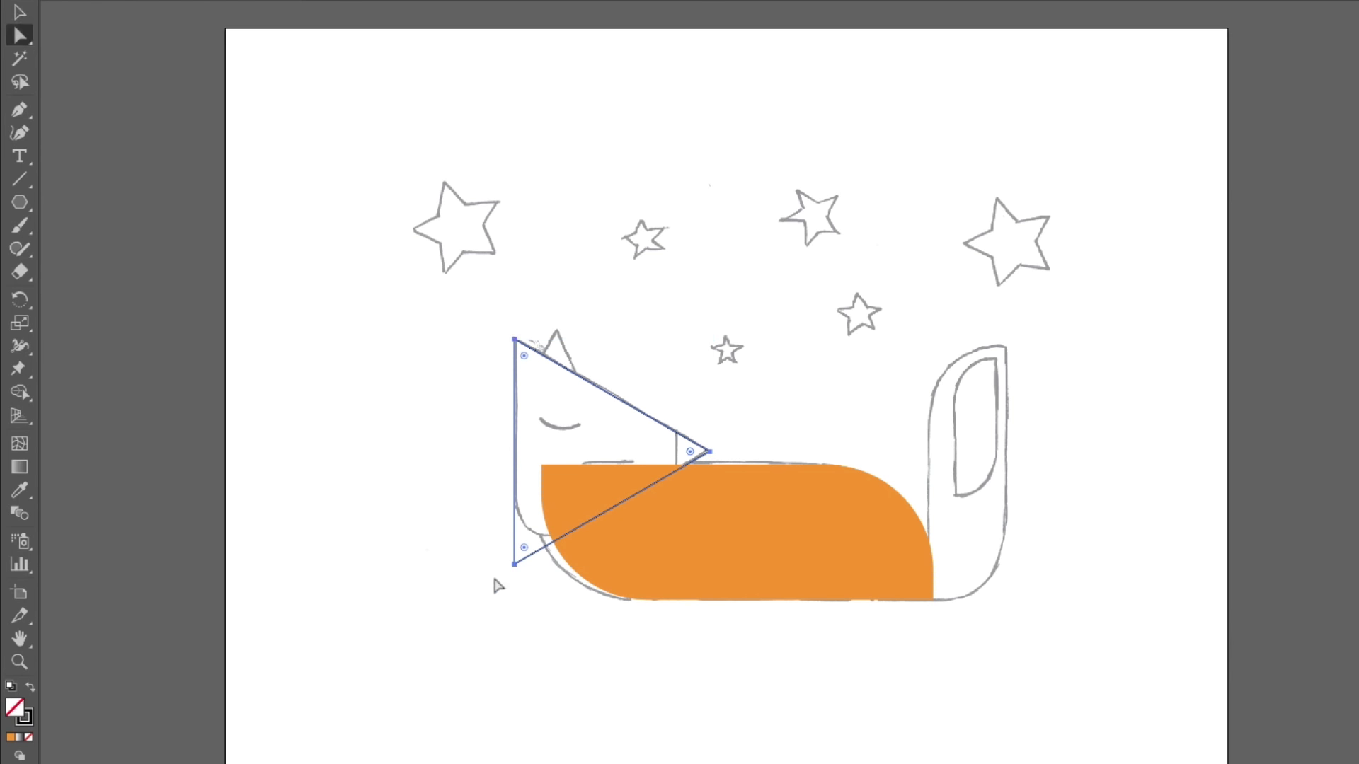
click(516, 564)
drag(524, 549, 552, 497)
Create another 3-sided polygon with the Polygon tool over the small star above the head.
click(20, 203)
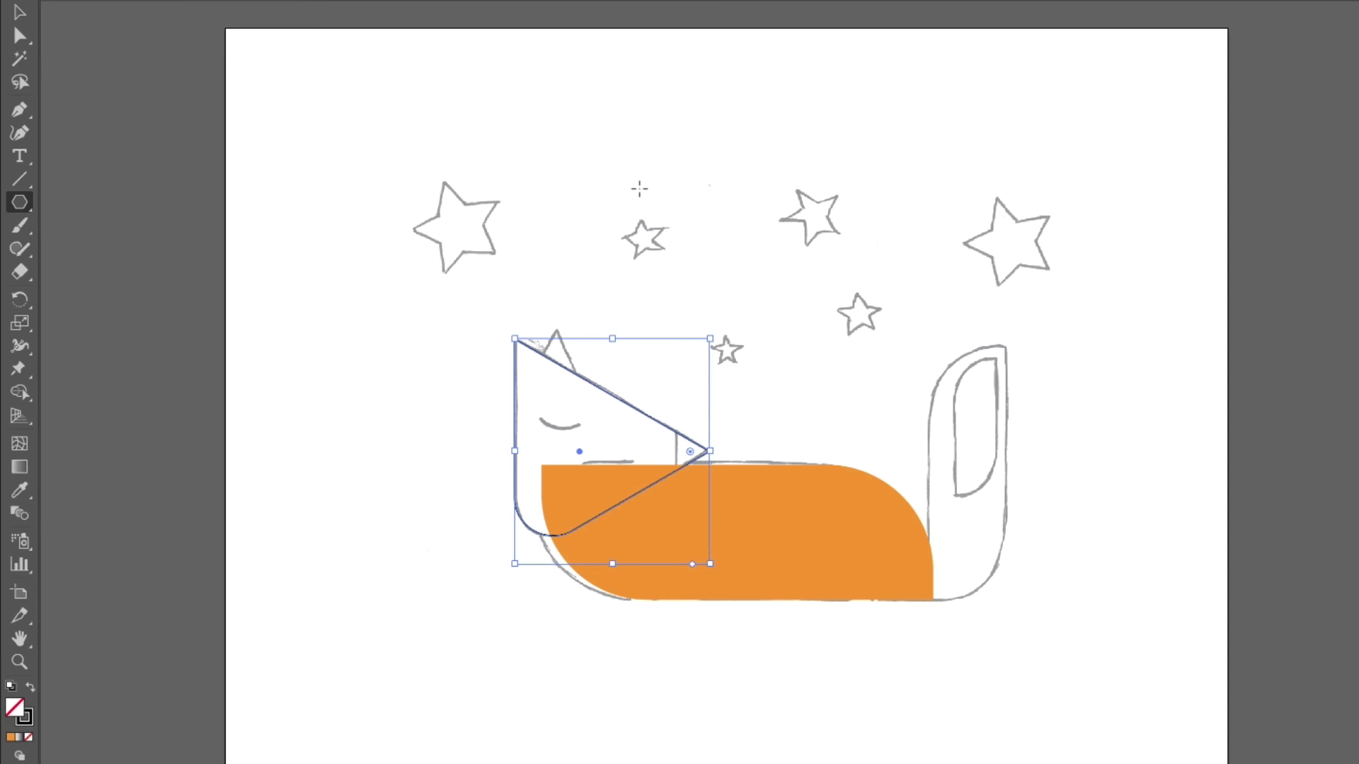
click(639, 189)
click(467, 210)
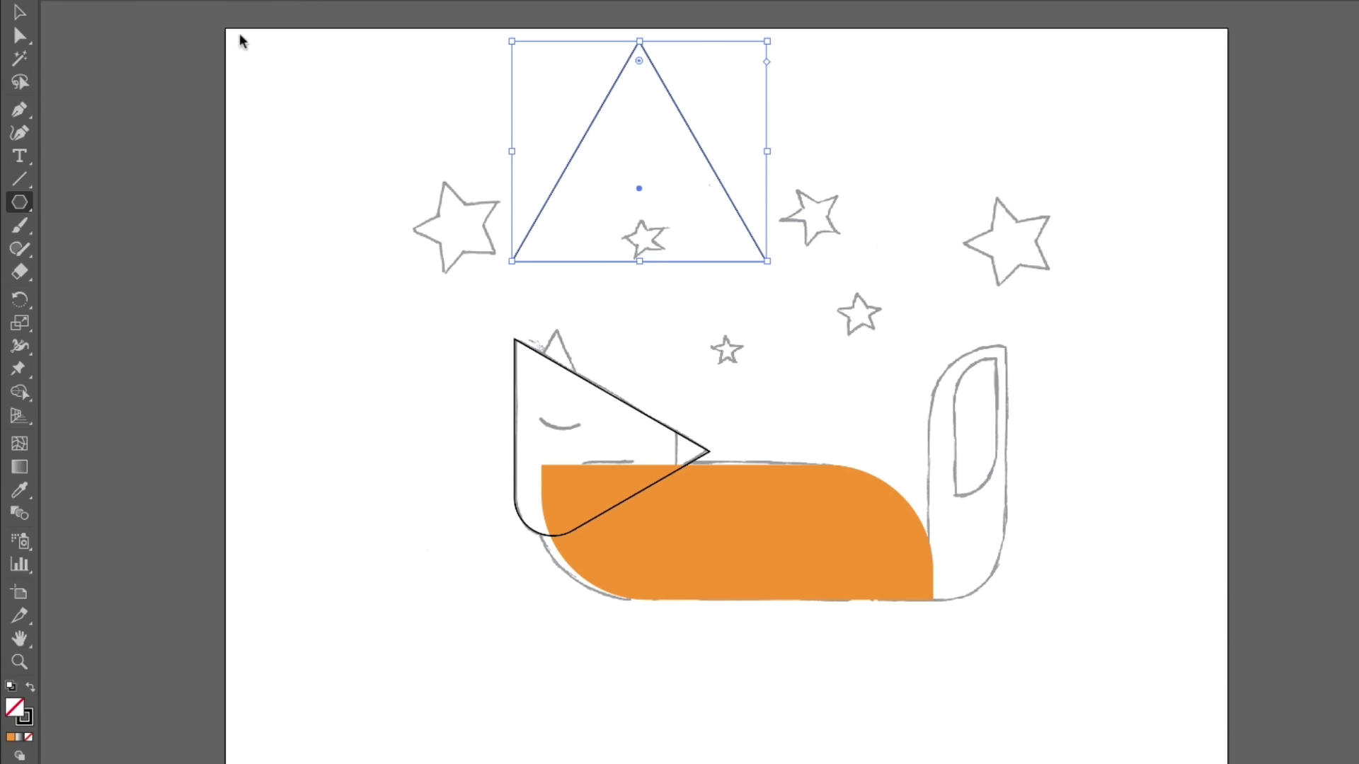
Shrink the new triangle to about 23 x 26 pt, rotate it to point right, and move it near the snout.
click(16, 14)
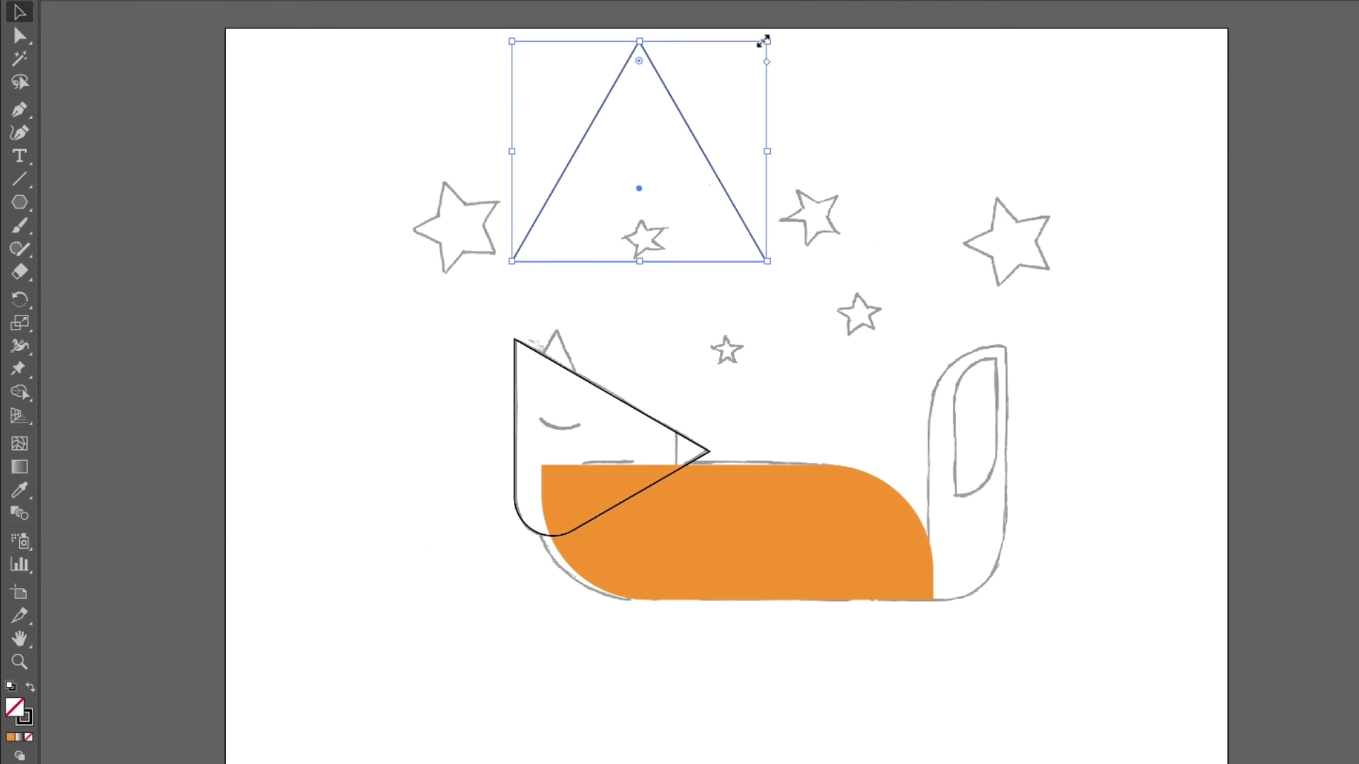
drag(768, 41, 674, 332)
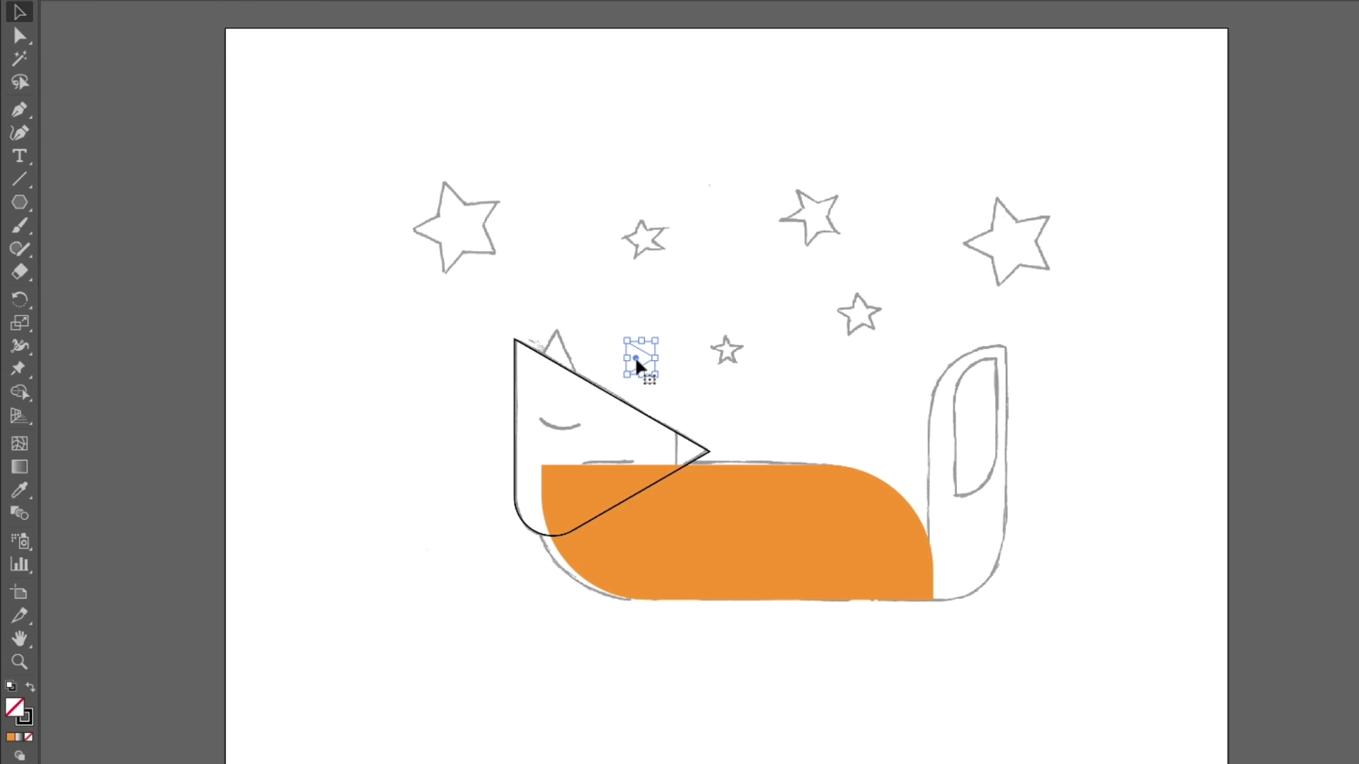
drag(637, 359, 712, 419)
drag(714, 400, 715, 429)
Check the Smart Guides setting, and snap the small triangle's tip anchor onto the tip of the fox's snout.
click(468, 0)
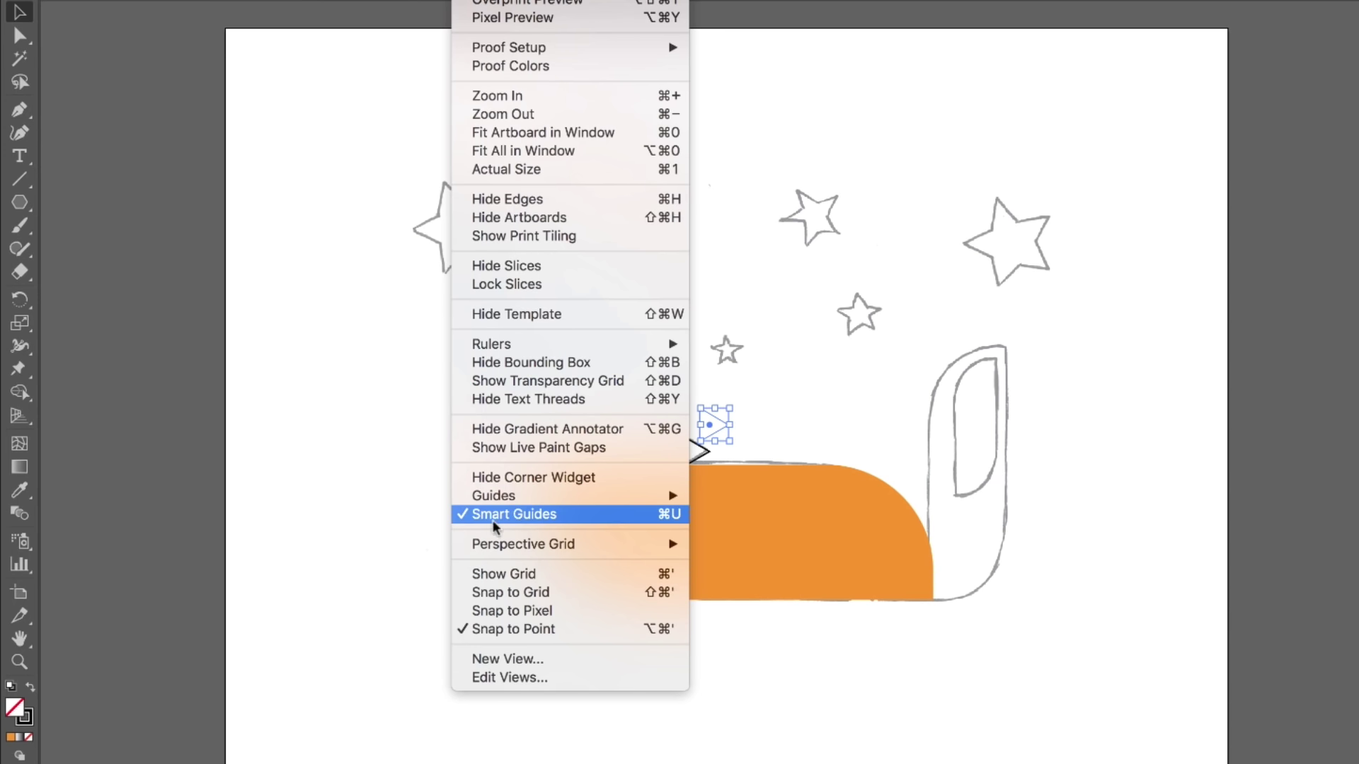
click(459, 515)
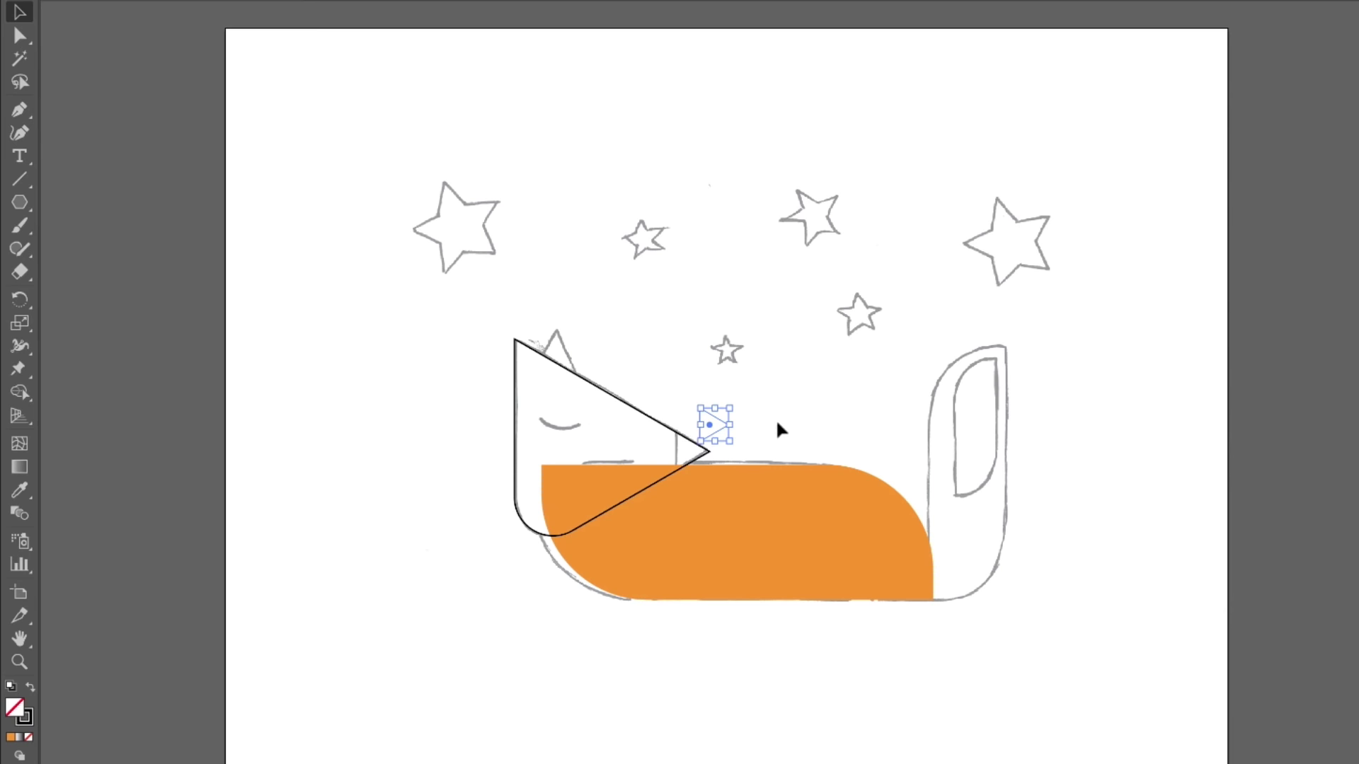
key(ctrl+plus)
key(ctrl+plus)
key(ctrl+plus)
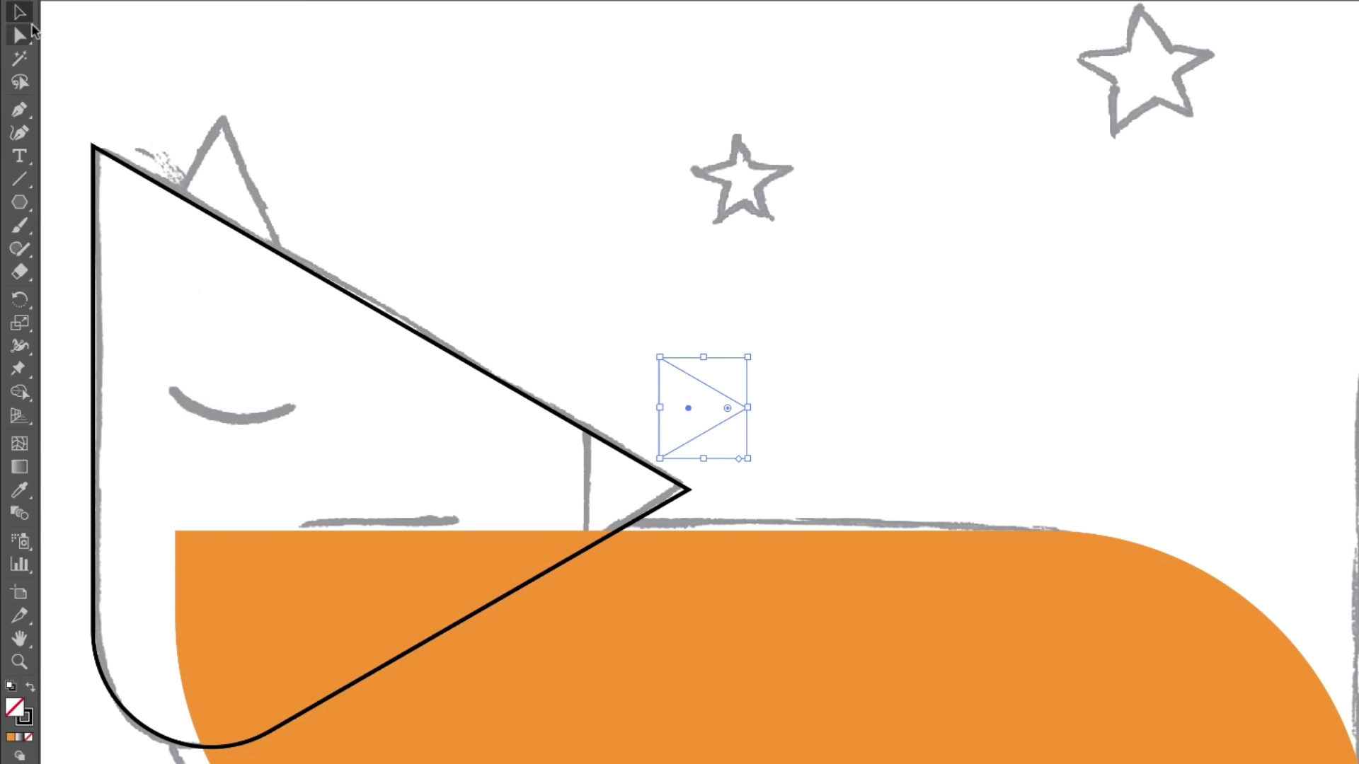
click(921, 368)
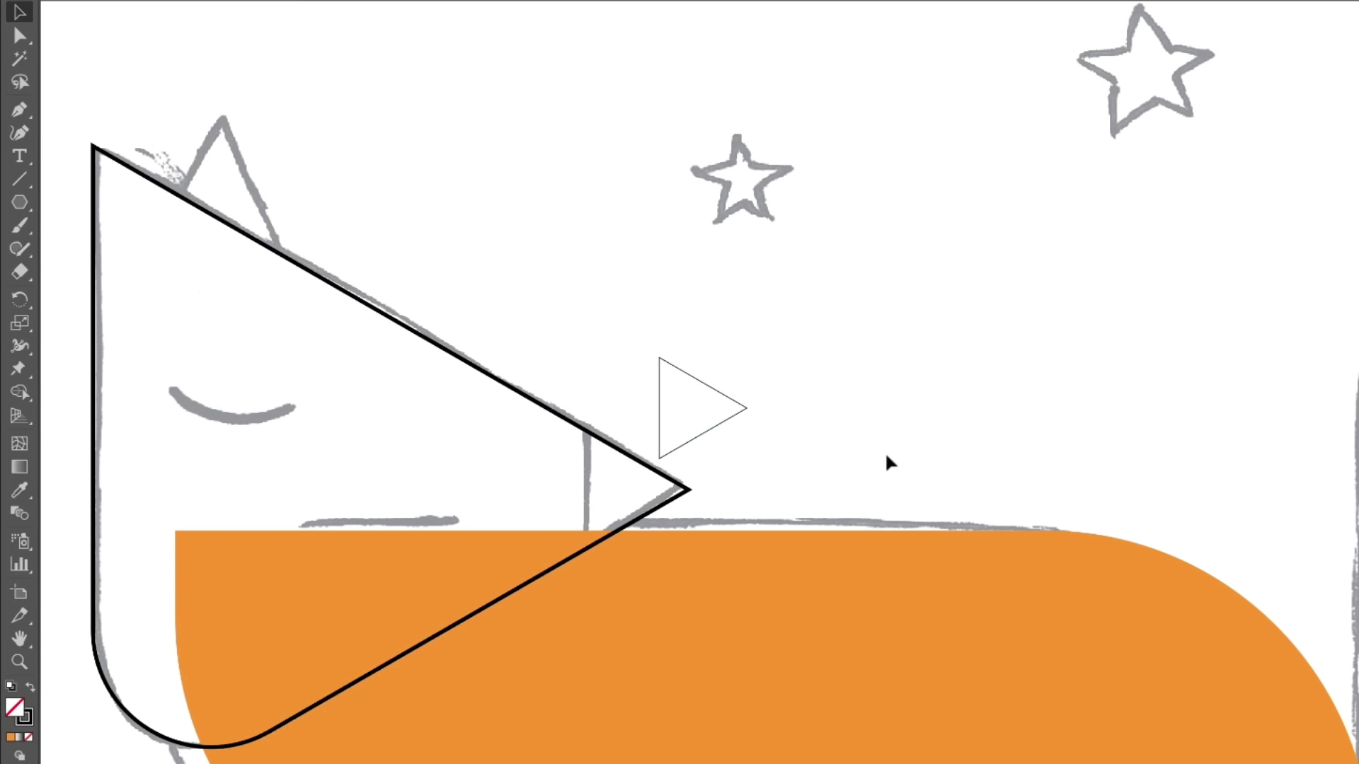
click(717, 425)
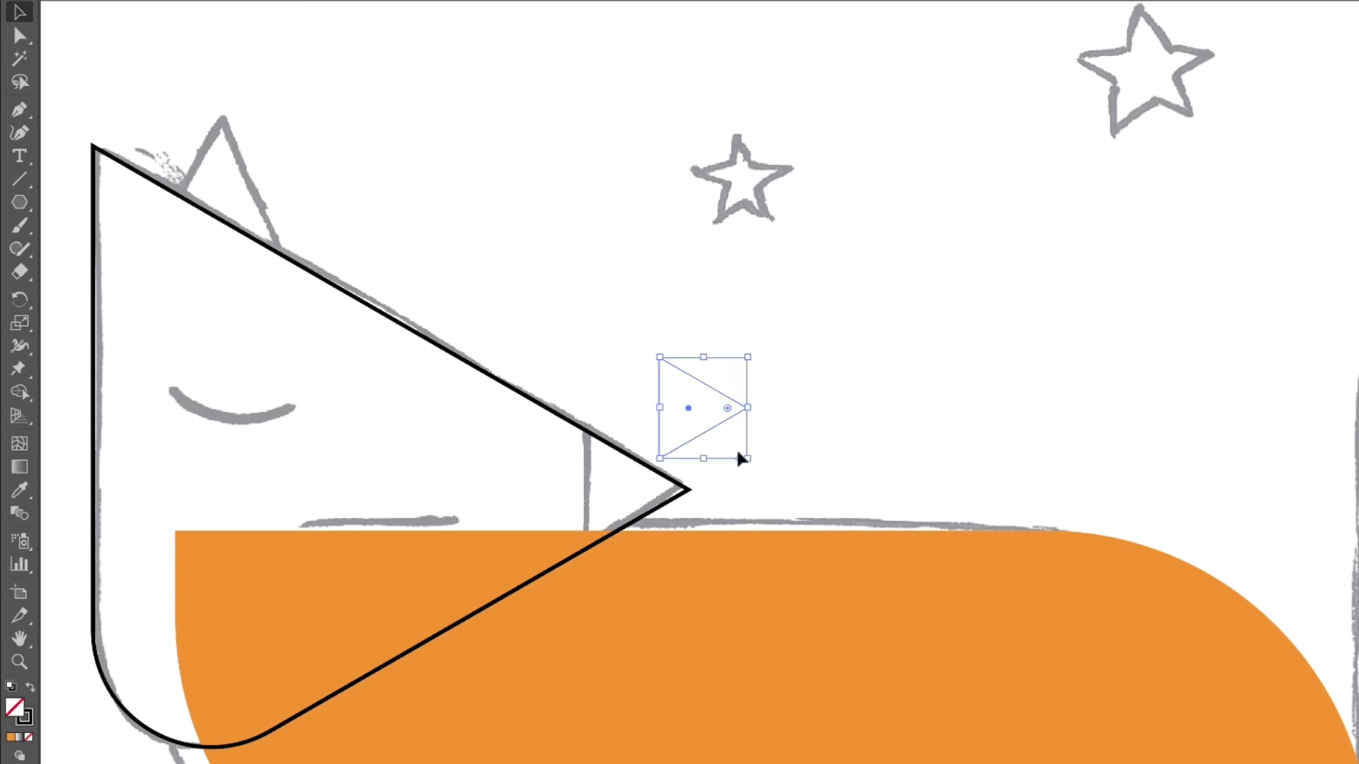
click(1018, 320)
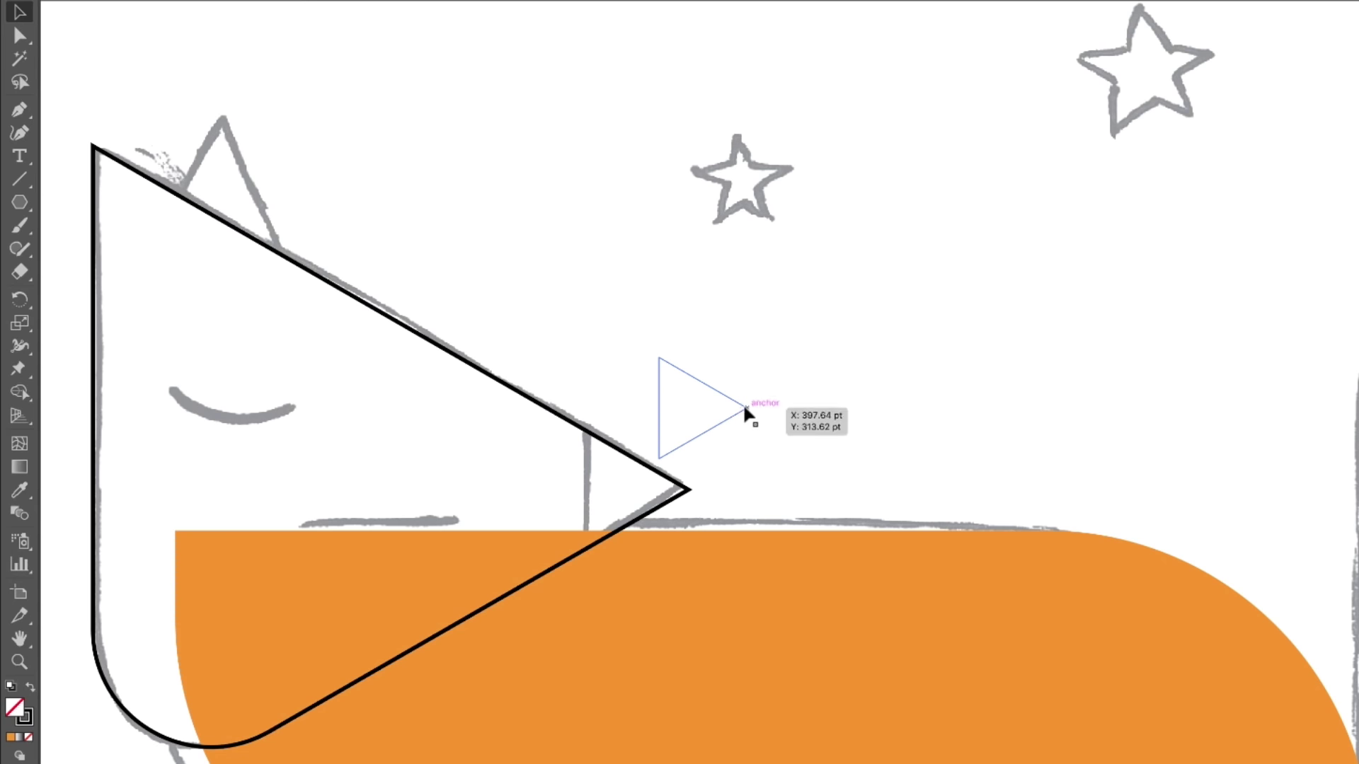
drag(744, 409, 688, 490)
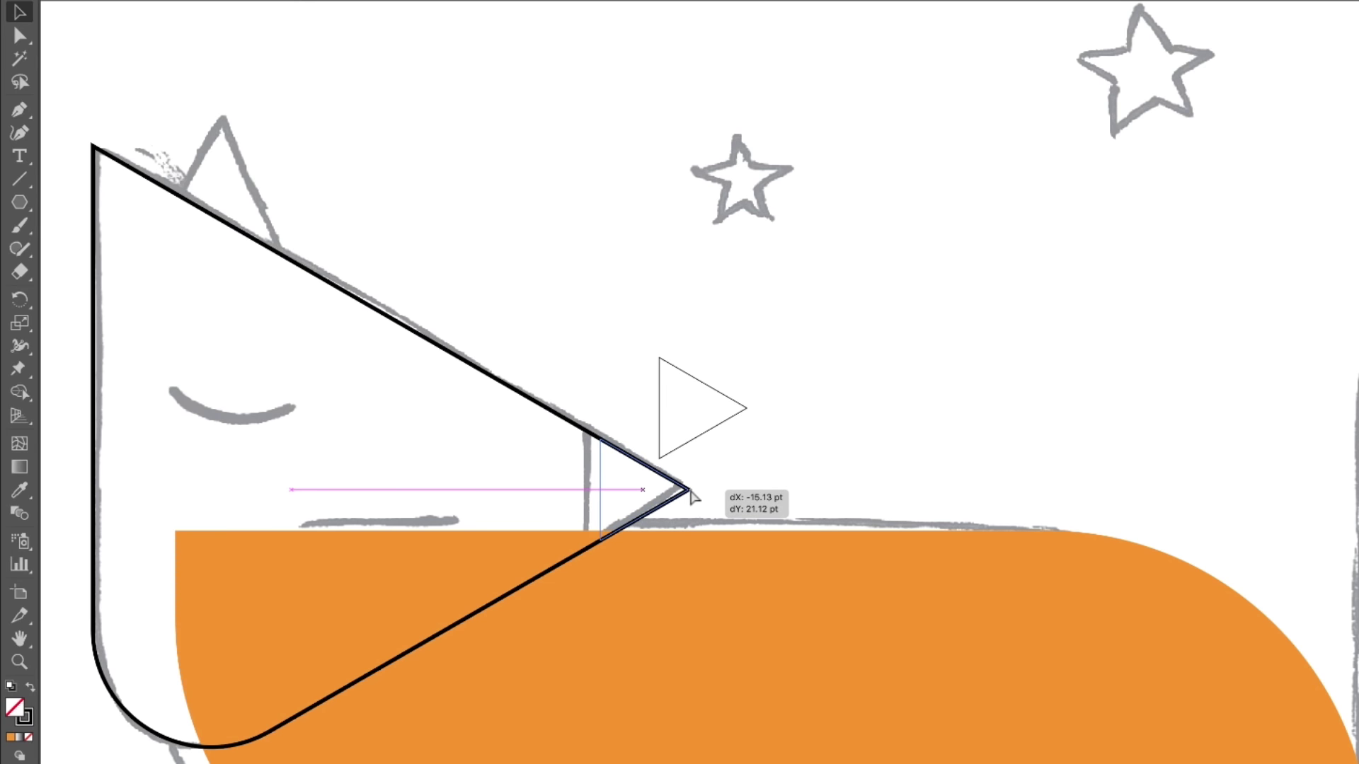
drag(689, 489, 689, 490)
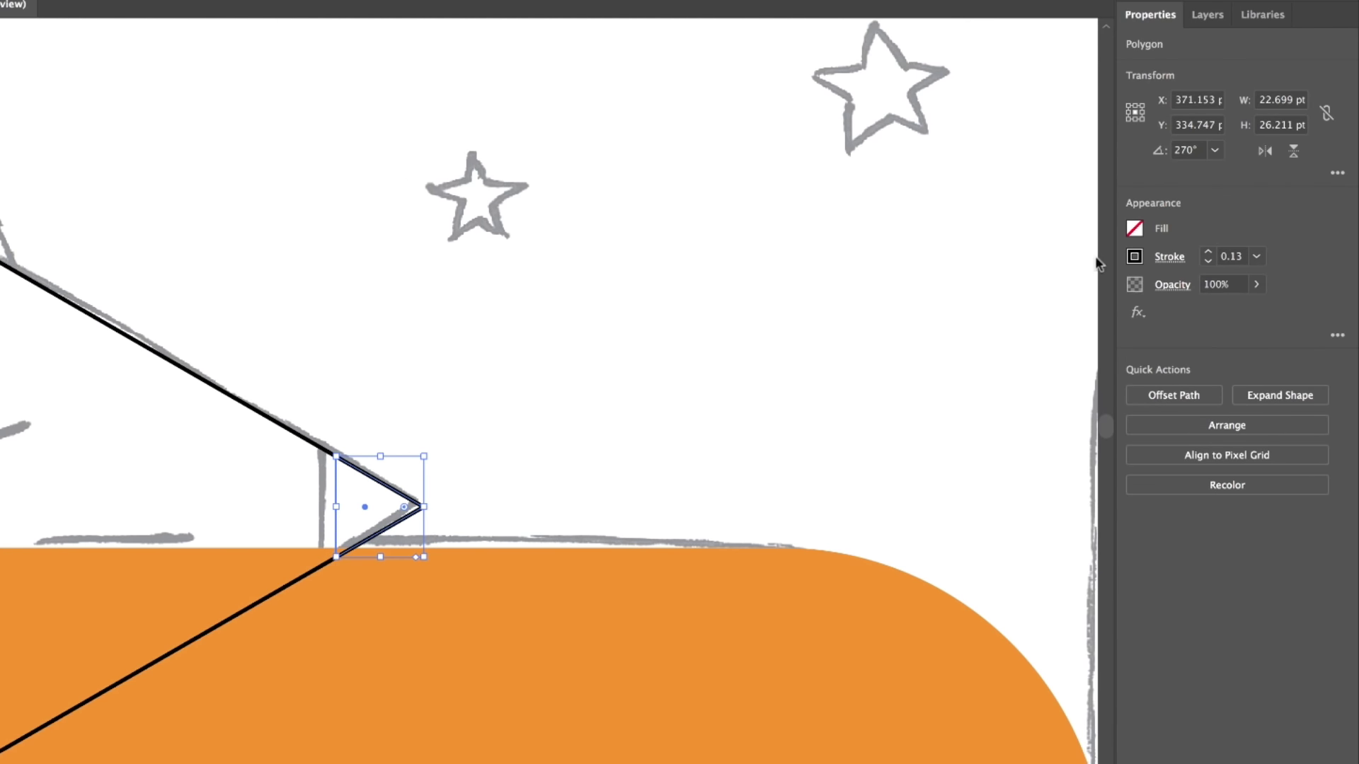
Fill the small nose triangle with black and set its stroke to None.
click(1135, 229)
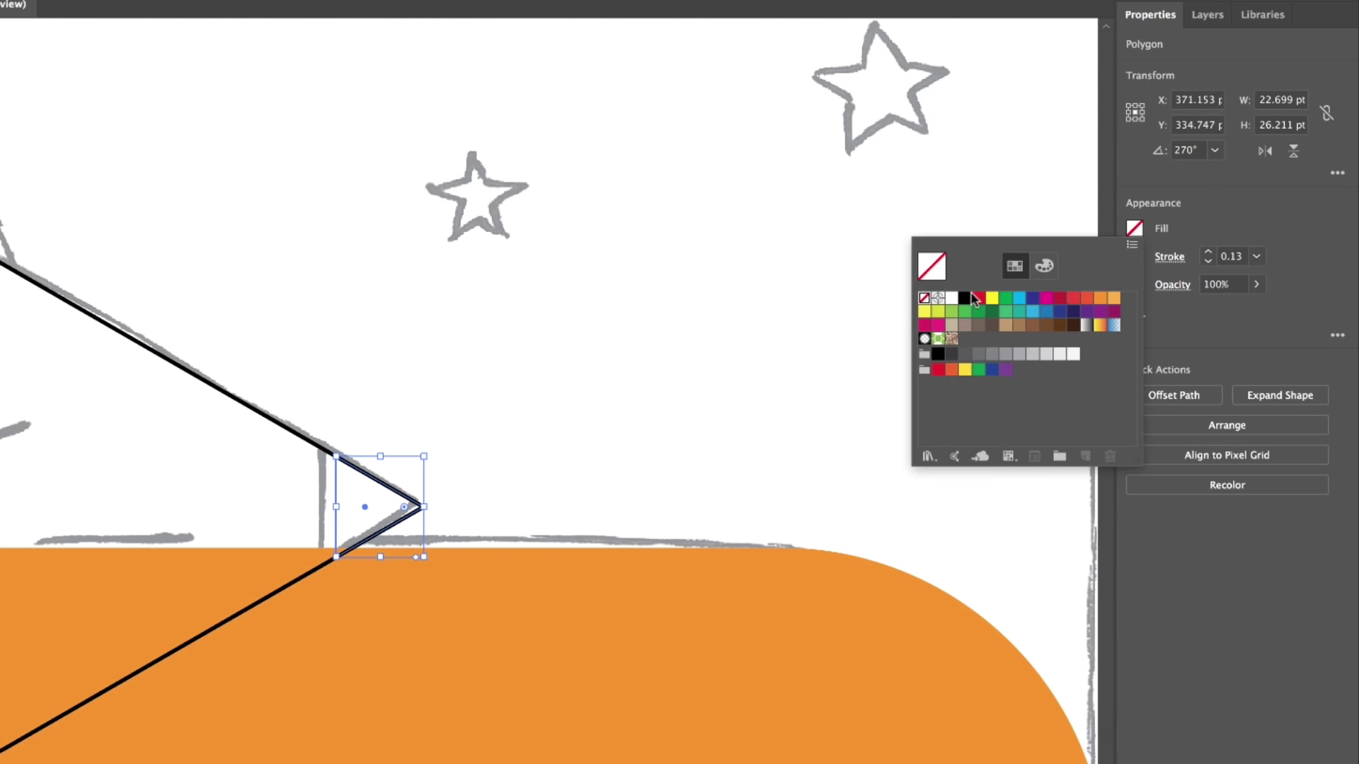
click(967, 297)
click(1135, 257)
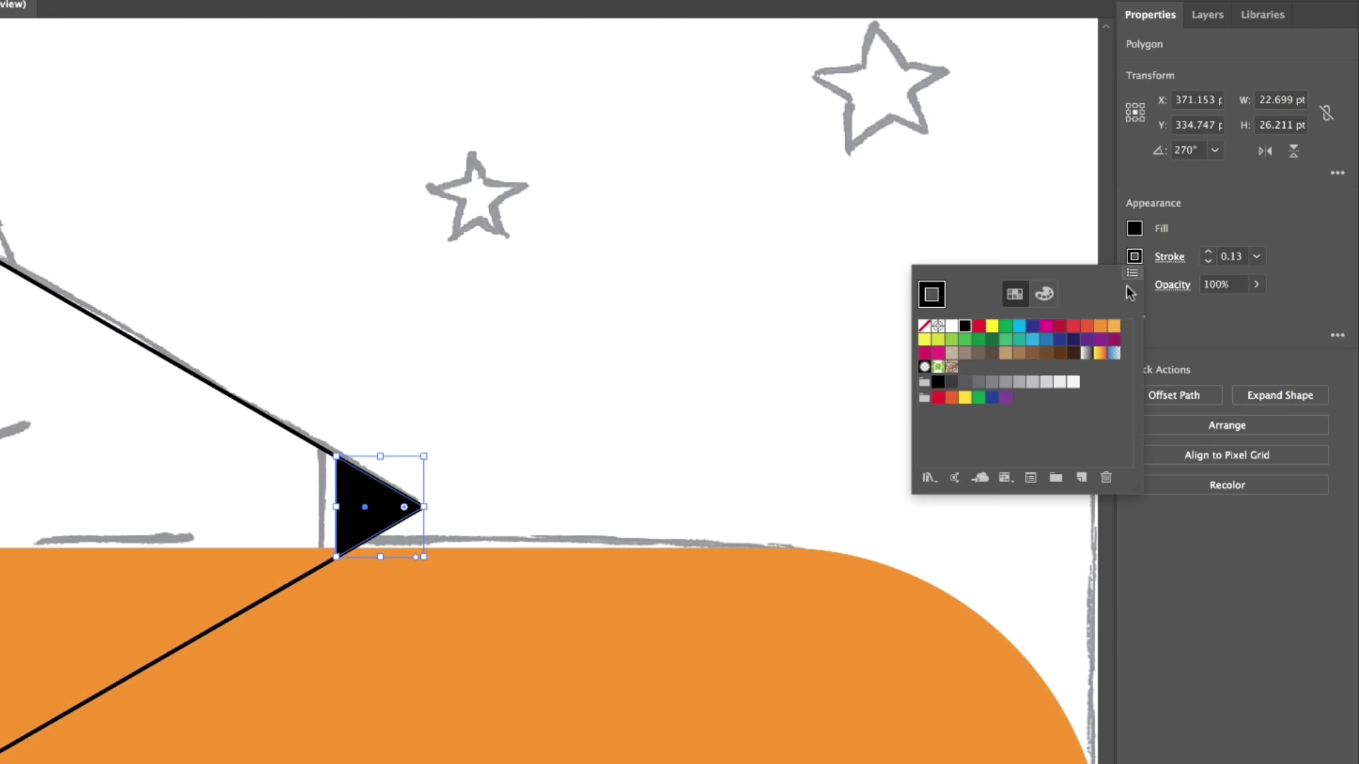
click(924, 325)
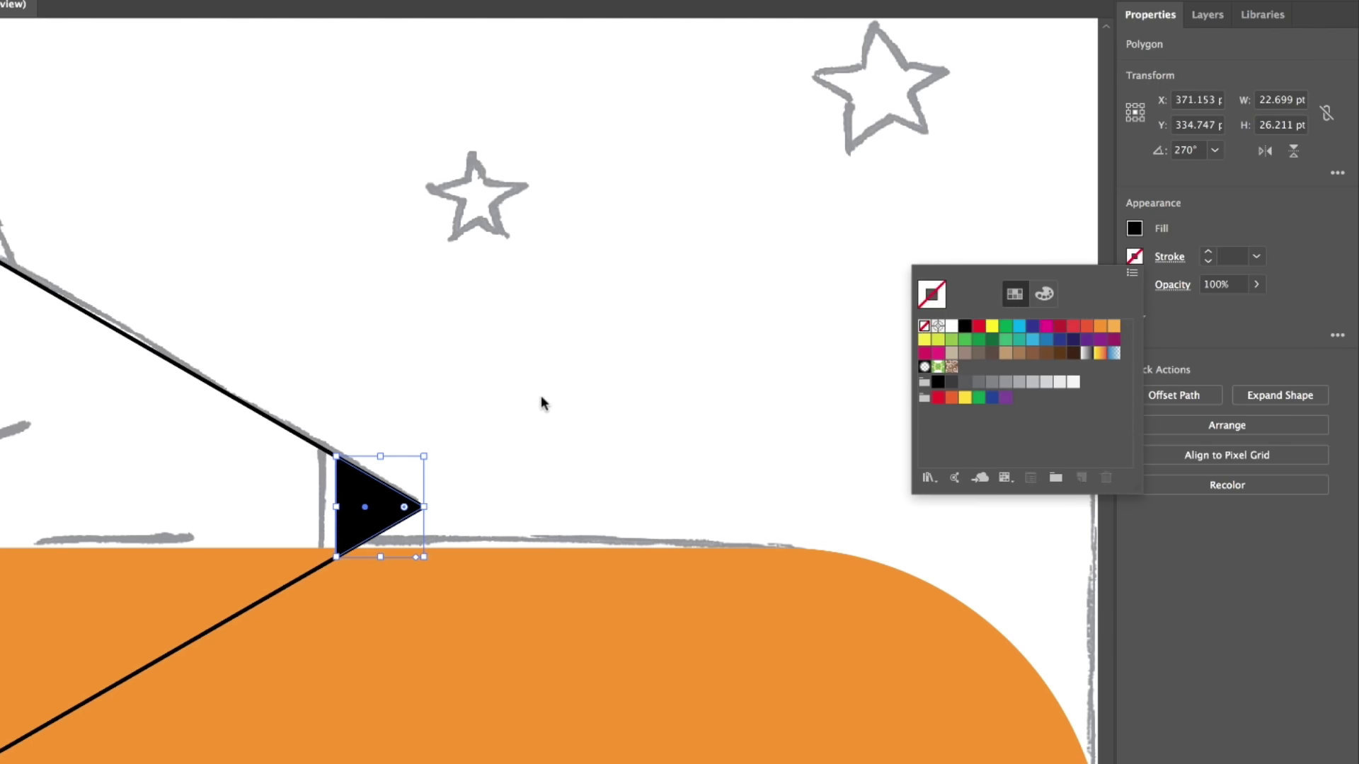
click(520, 396)
Set the fox body rectangle's fill to None and its stroke to black.
drag(256, 432, 387, 186)
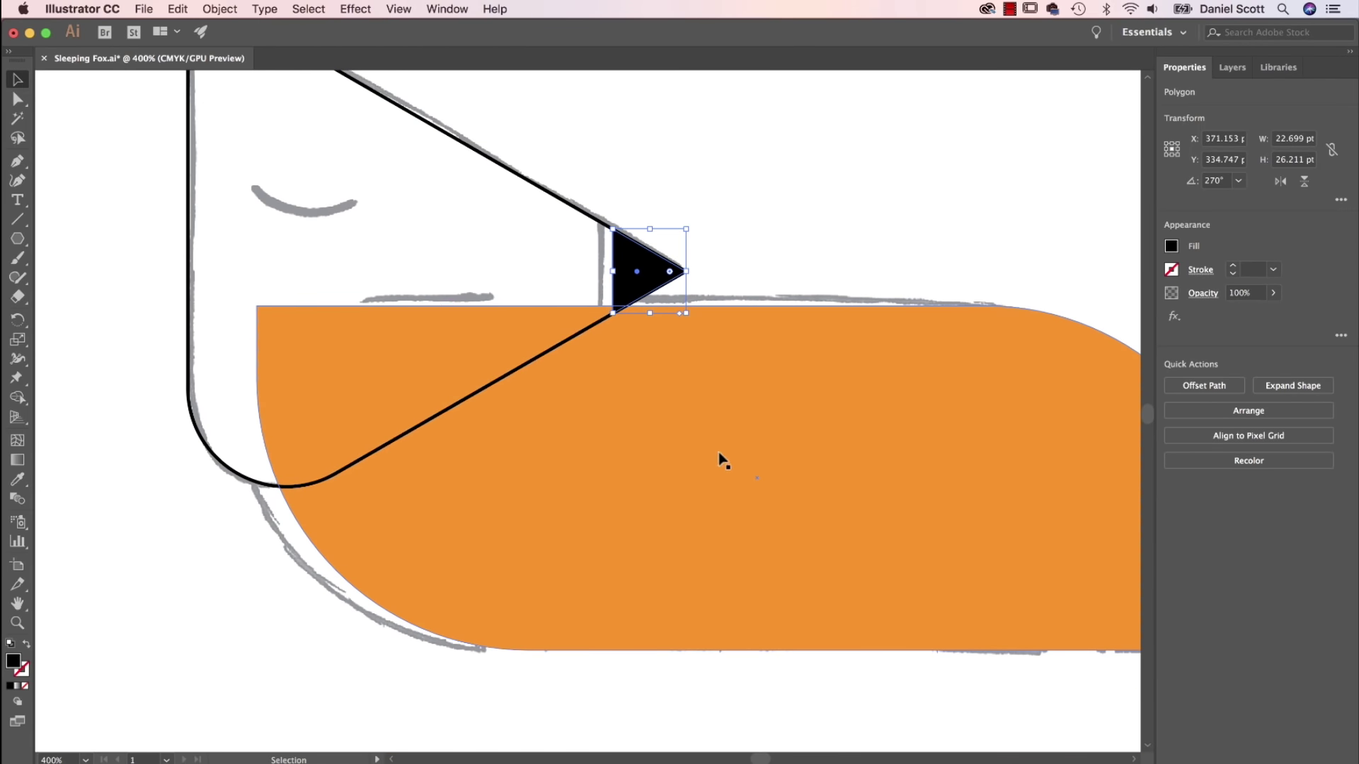
click(719, 459)
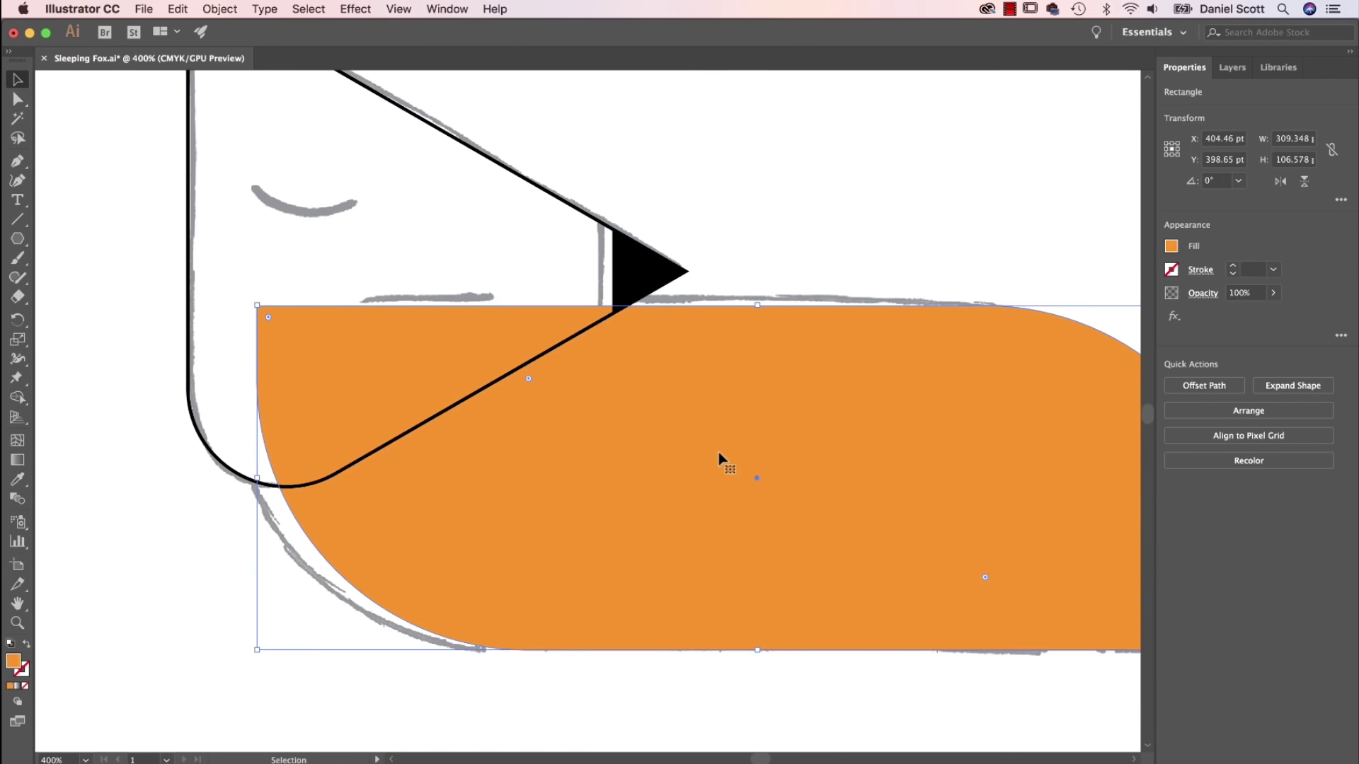
click(1172, 246)
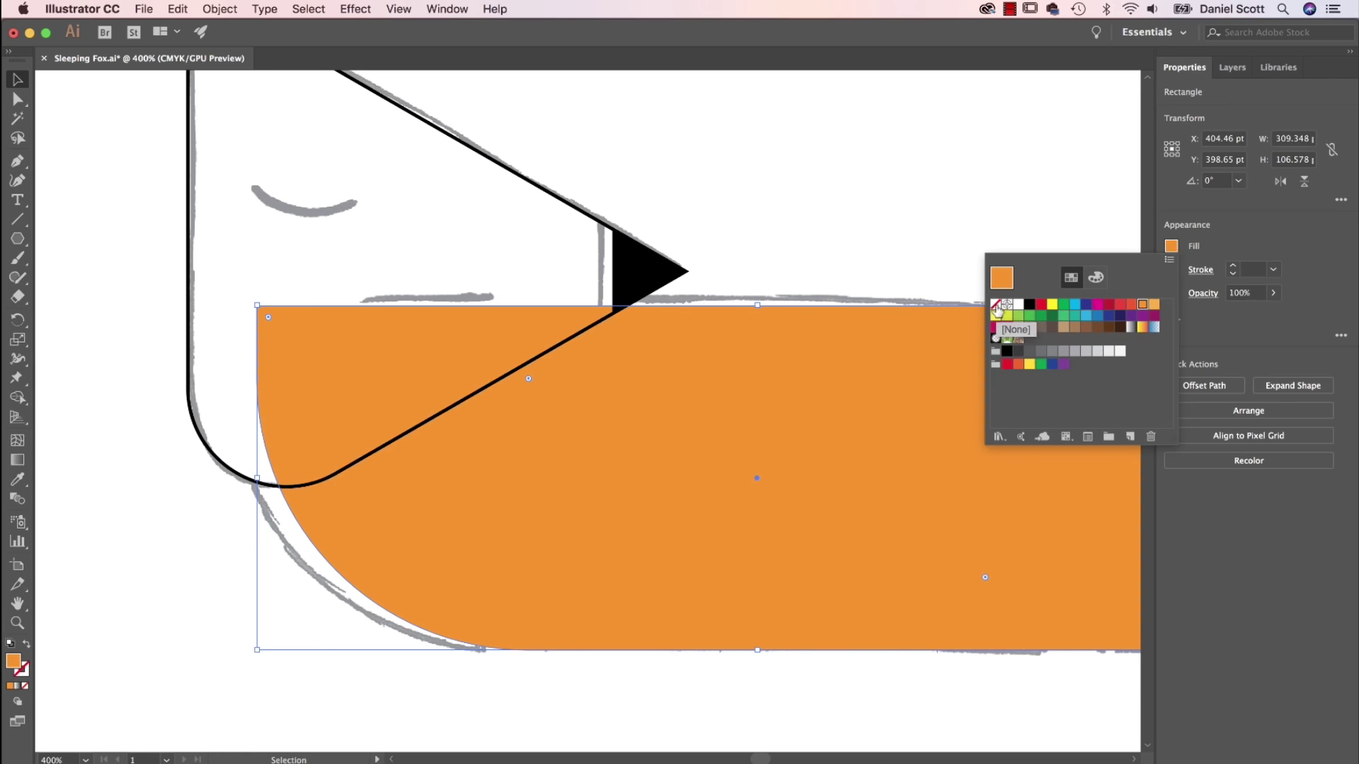
click(997, 304)
click(1172, 270)
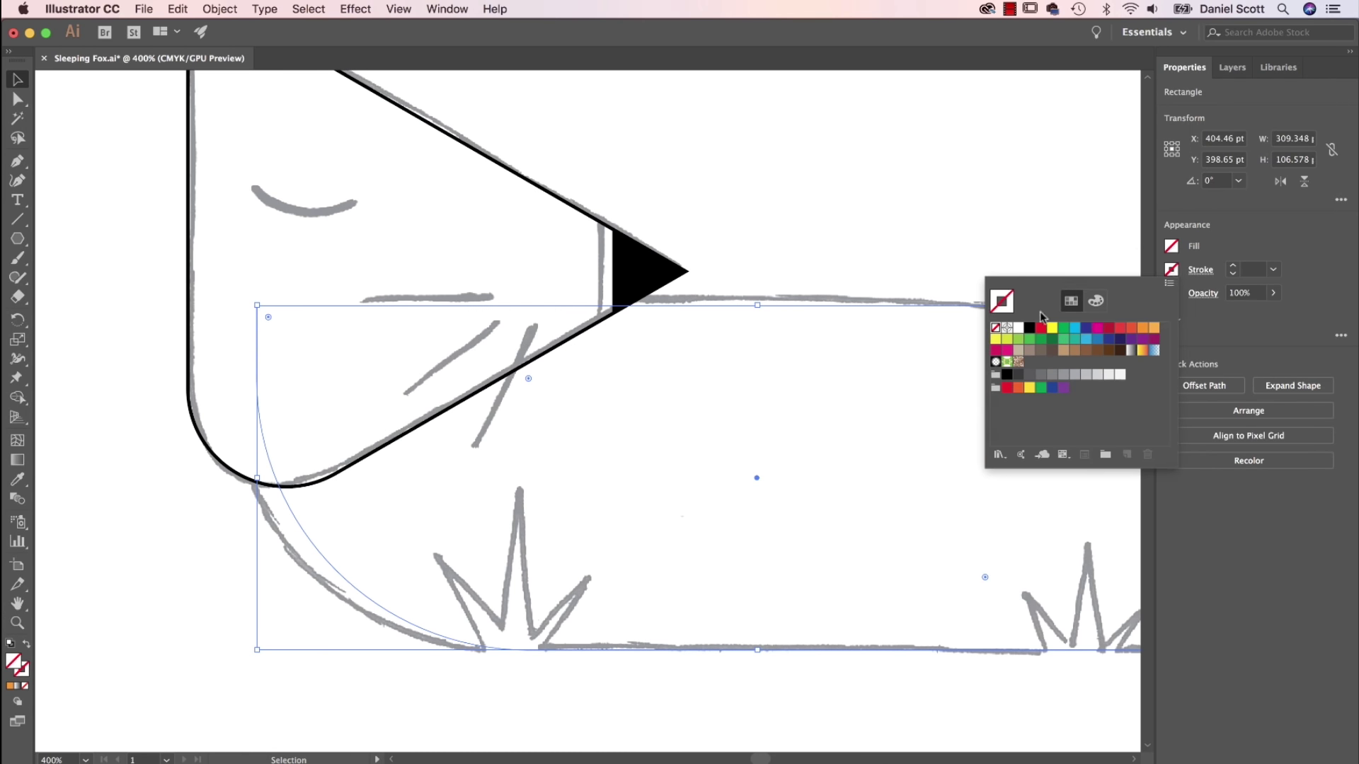
click(1033, 333)
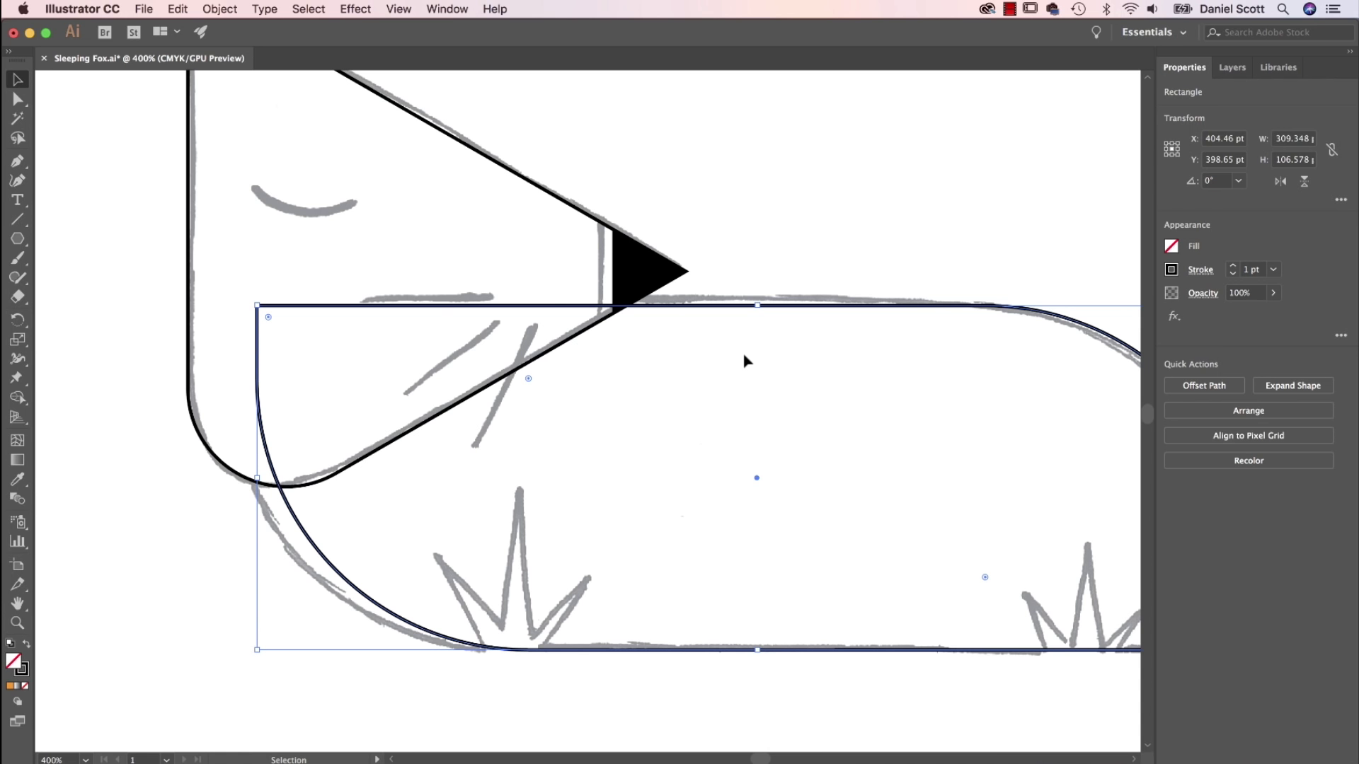
Draw three whiskers over the template strokes with the Line Segment tool, making the near-horizontal one about 43 pt long.
click(17, 221)
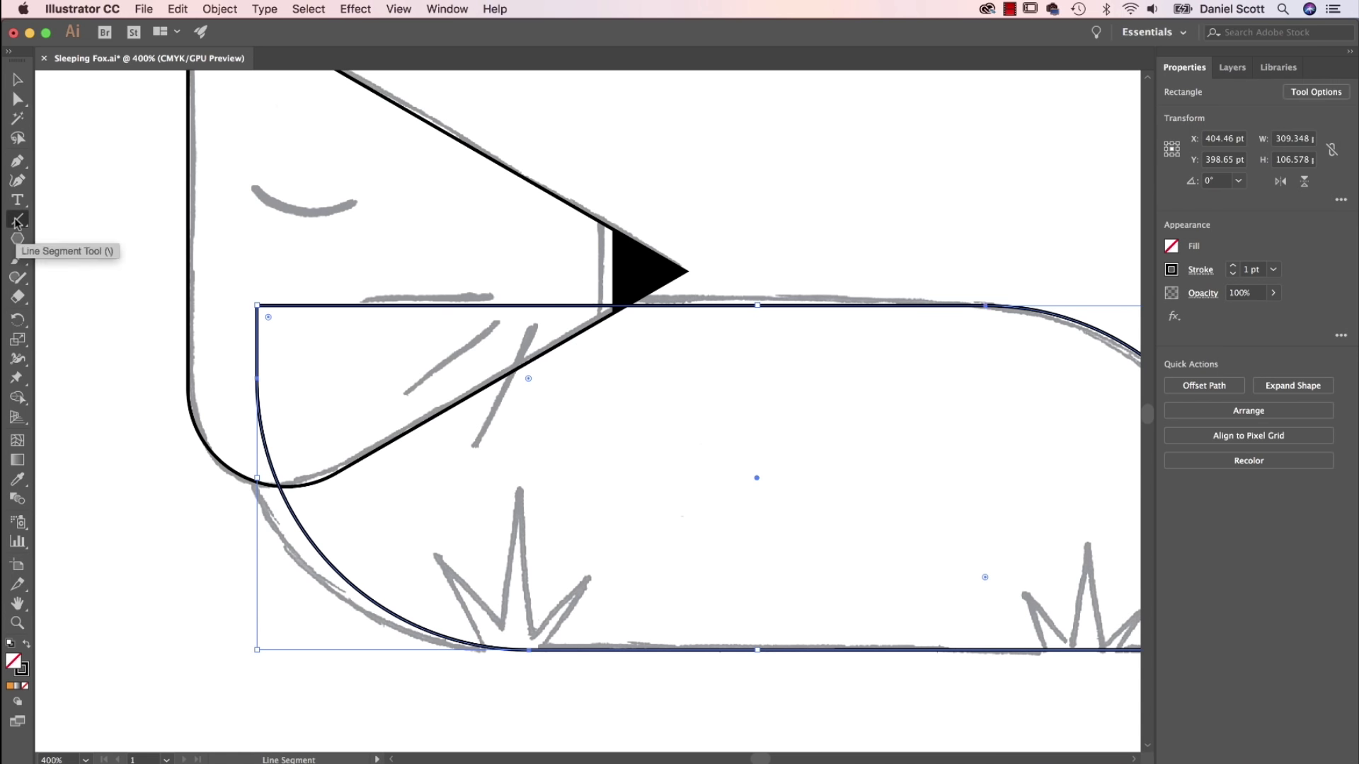
drag(528, 323, 480, 443)
drag(498, 322, 406, 391)
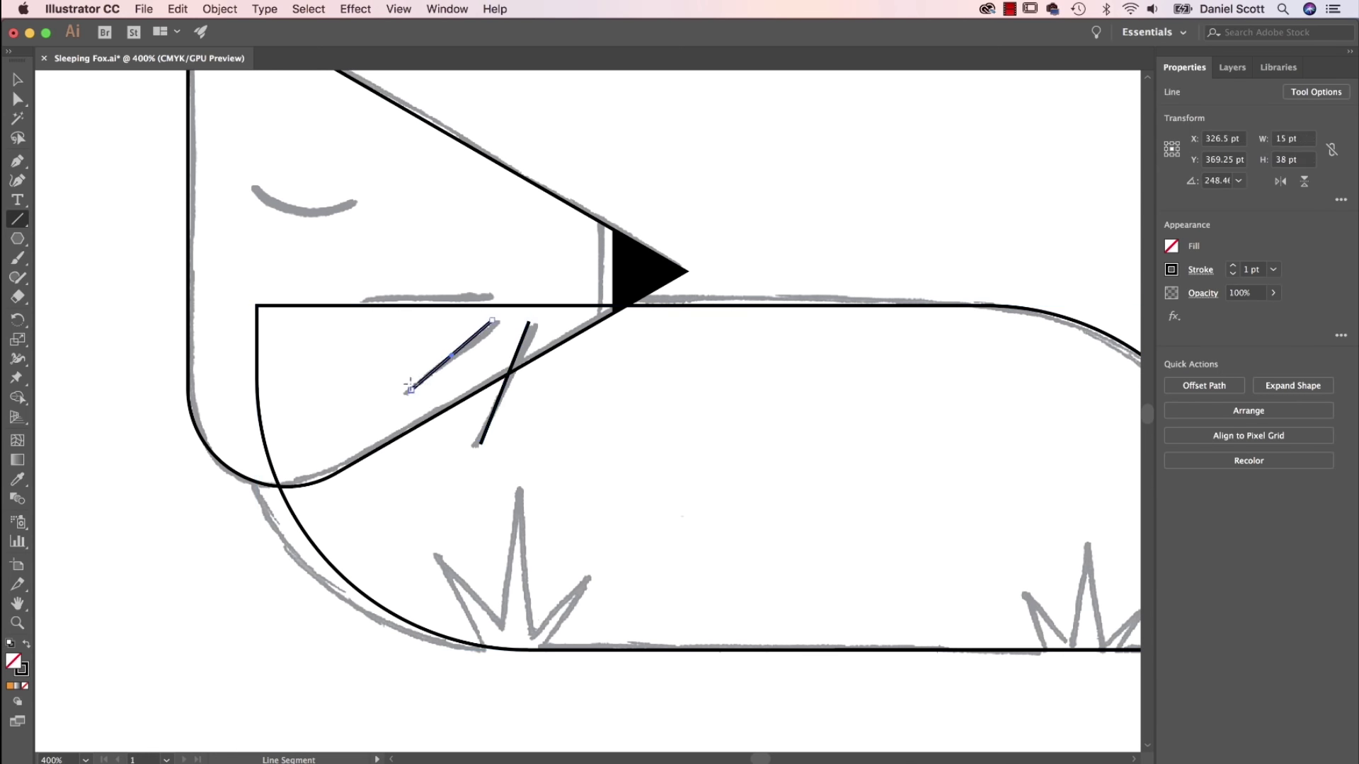
drag(497, 292, 358, 295)
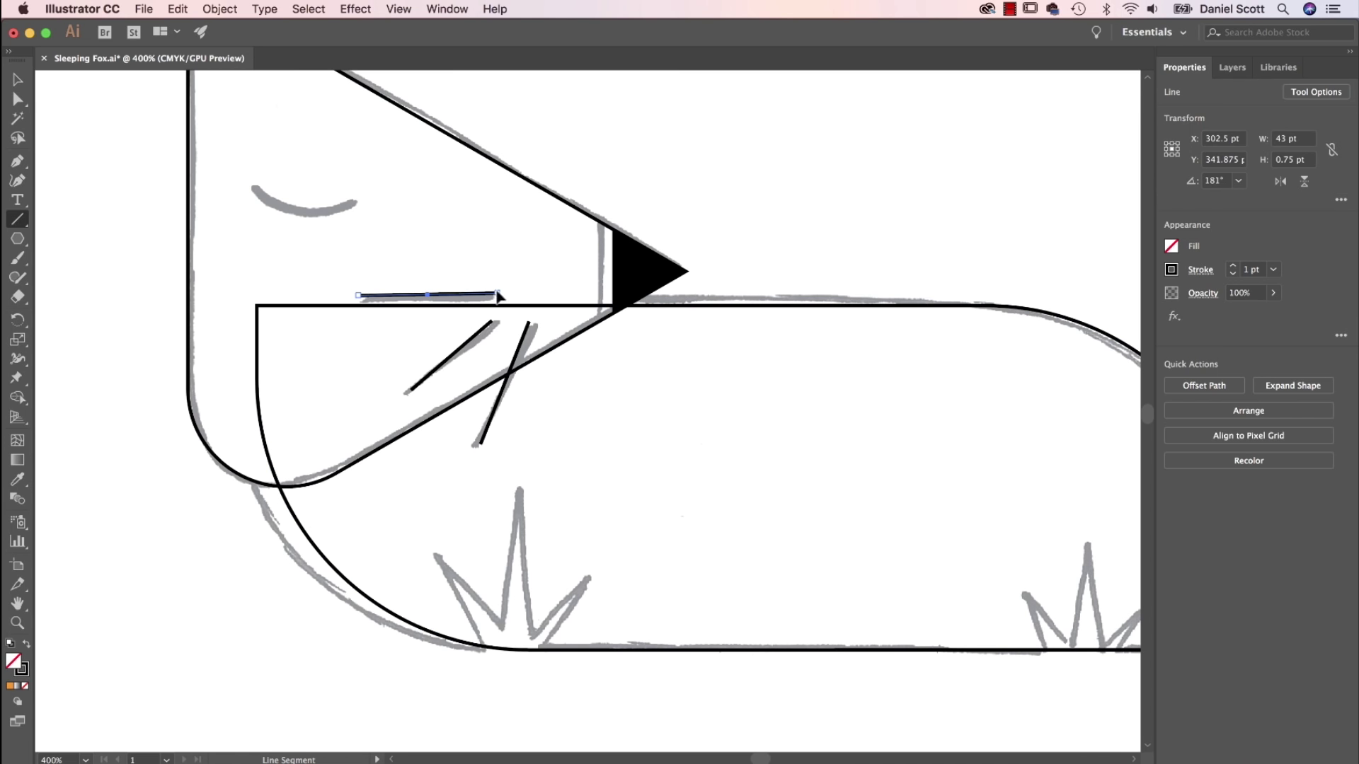
Try starting new lines from the end points of the horizontal whisker and of a test line drawn above it.
drag(498, 292, 422, 222)
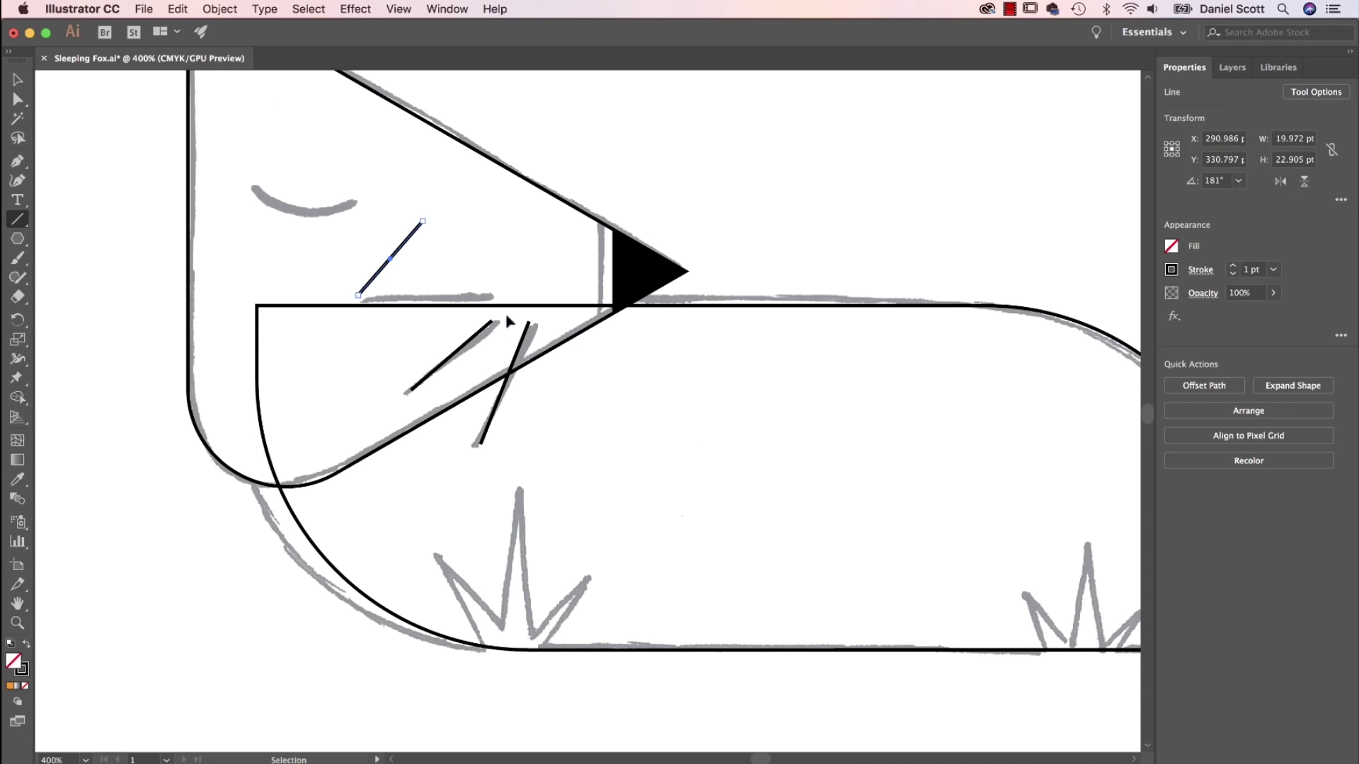
key(super+z)
drag(524, 253, 407, 186)
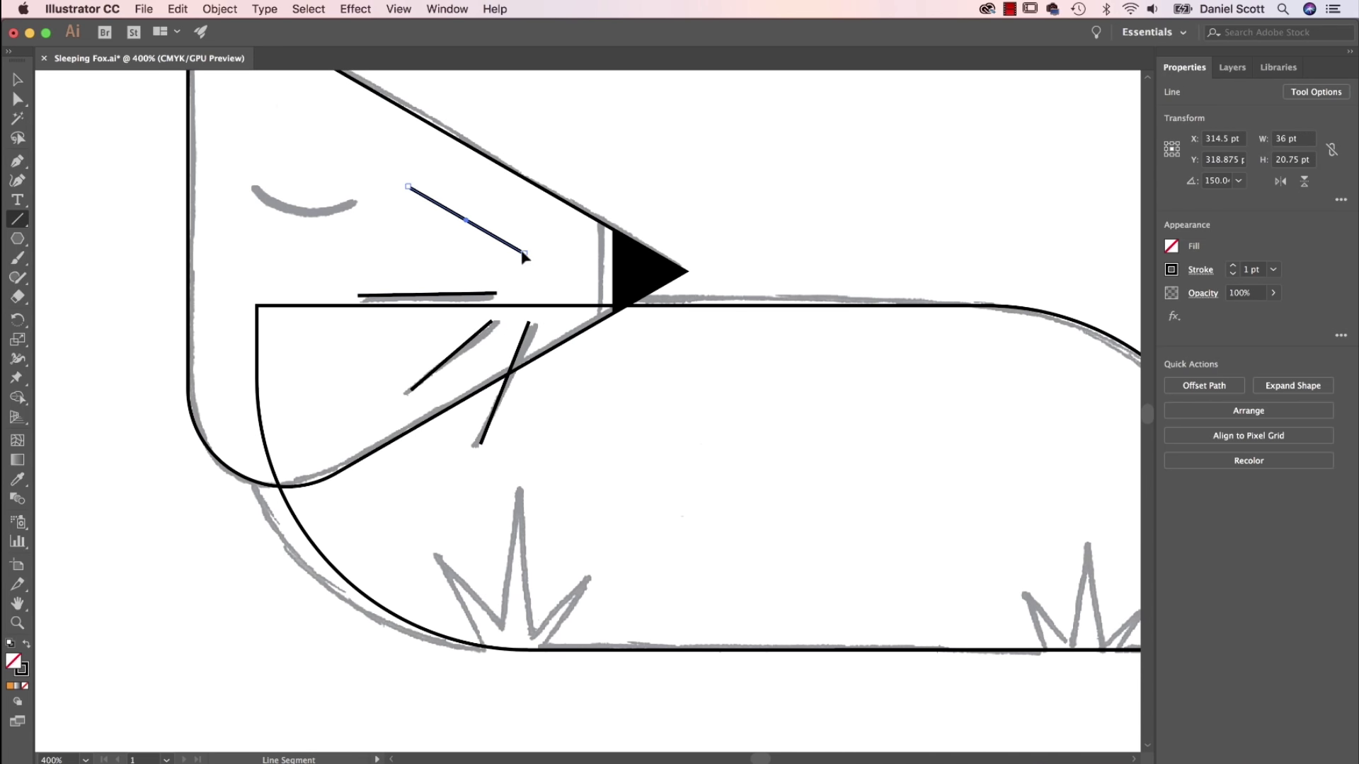
drag(524, 253, 503, 189)
key(super+z)
key(v)
click(675, 153)
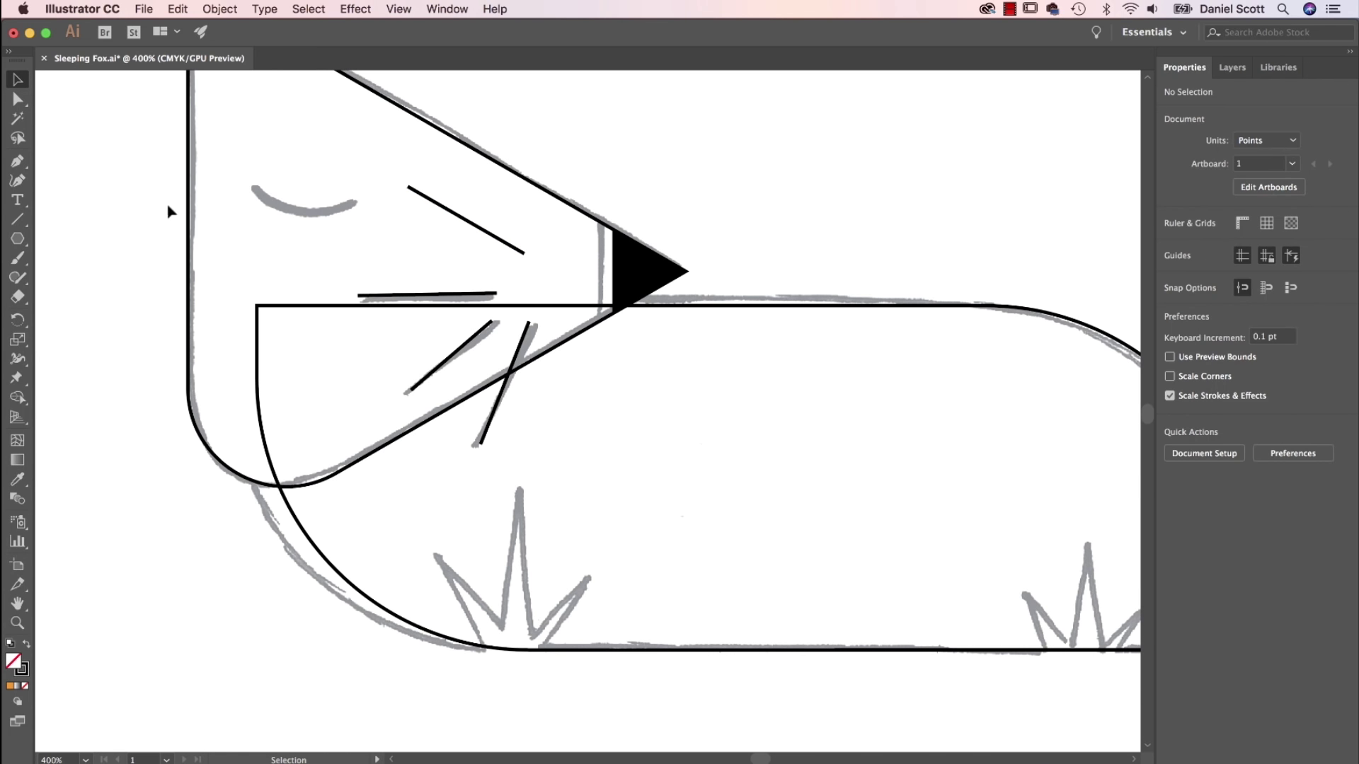
Try two more lines from the test line's end point, deselecting between them, and undo all the test lines.
click(18, 219)
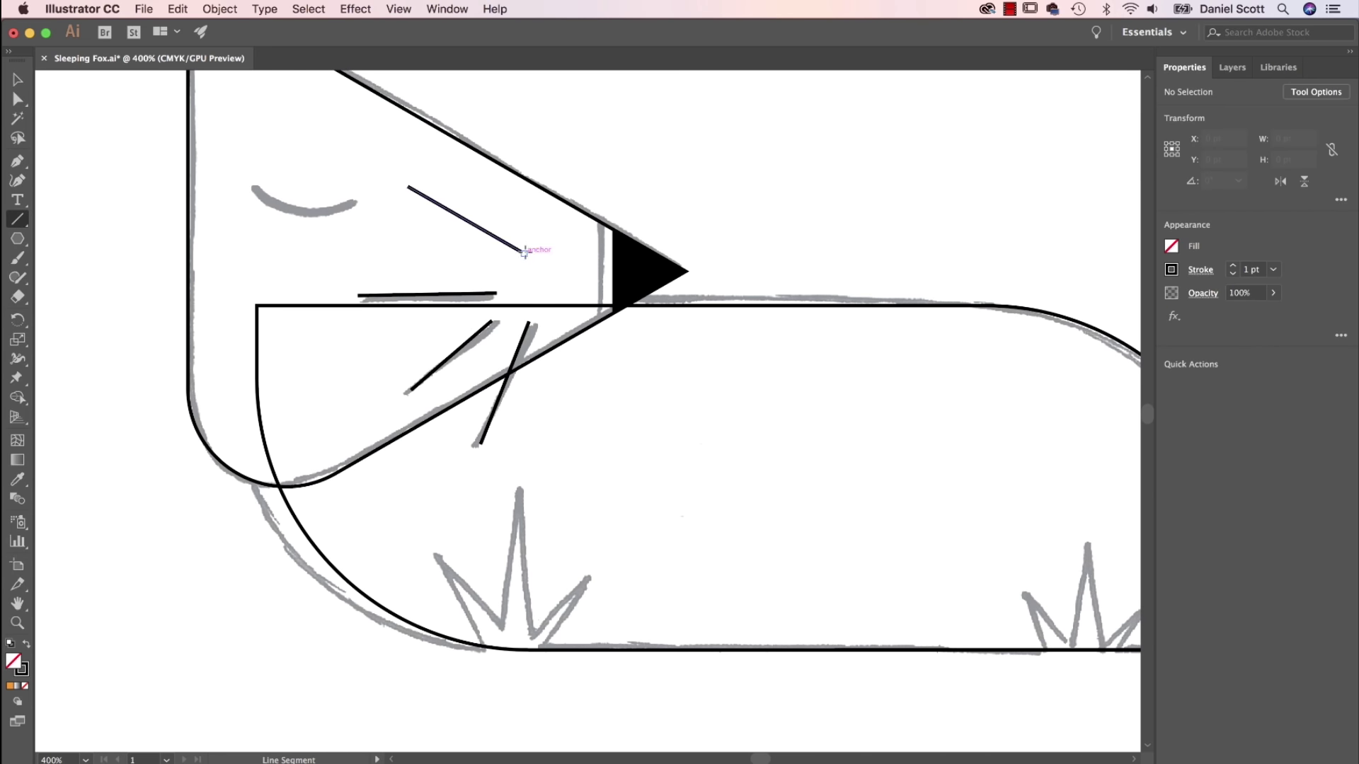
drag(524, 253, 474, 141)
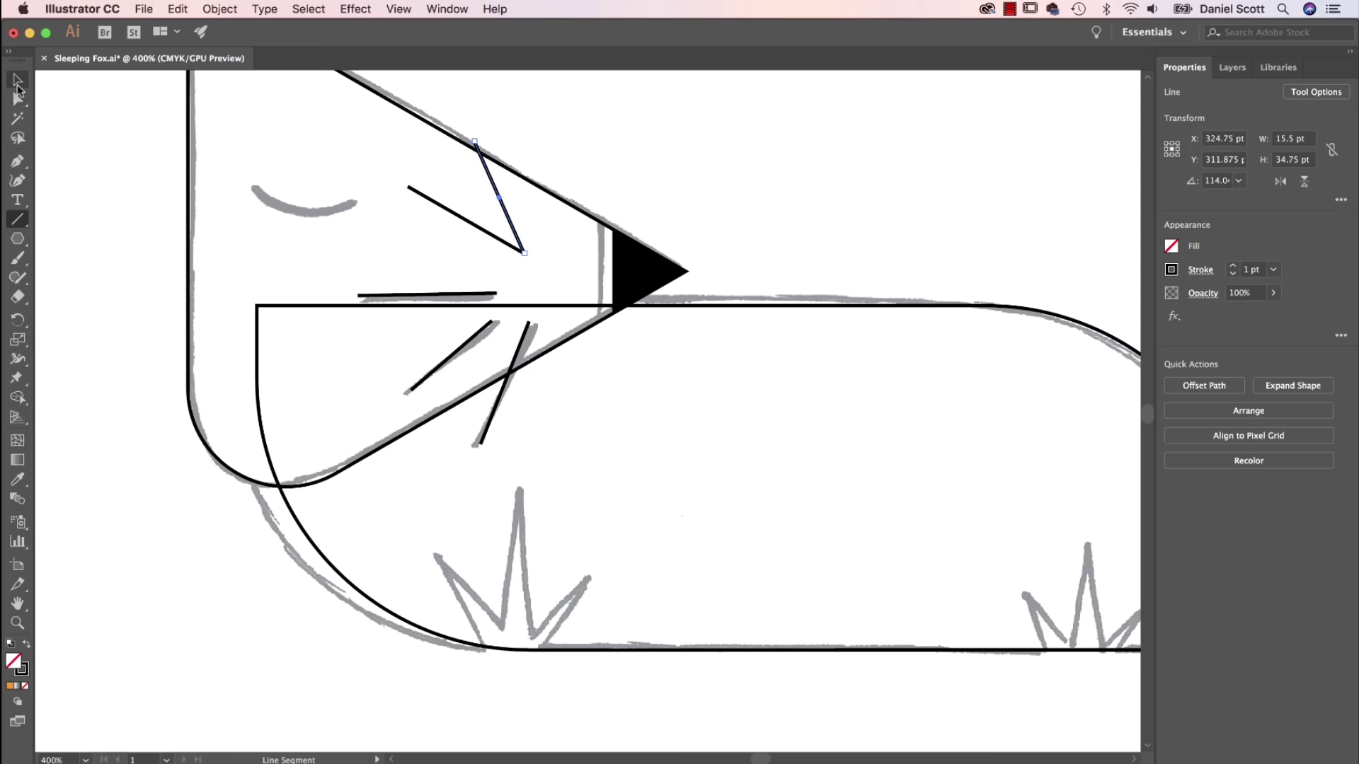
click(18, 80)
click(835, 181)
click(18, 219)
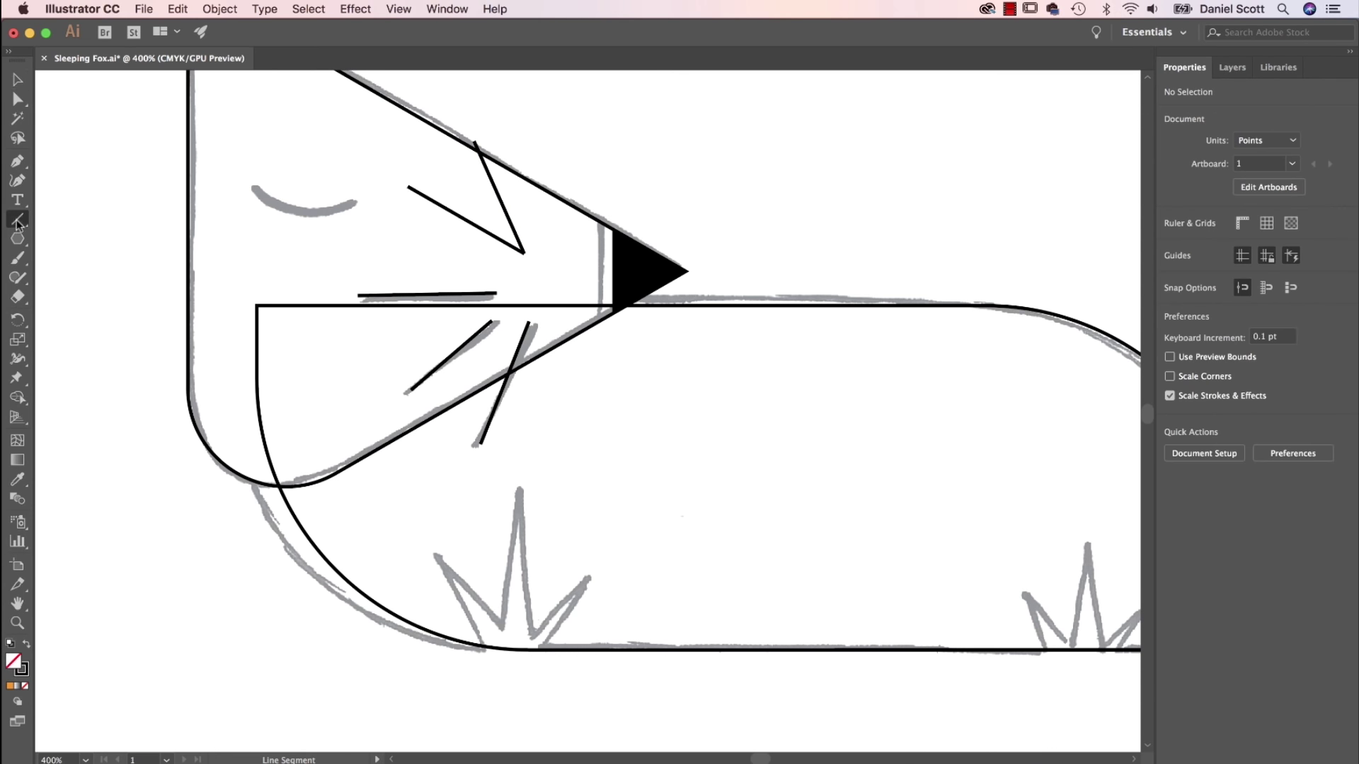
drag(524, 253, 552, 150)
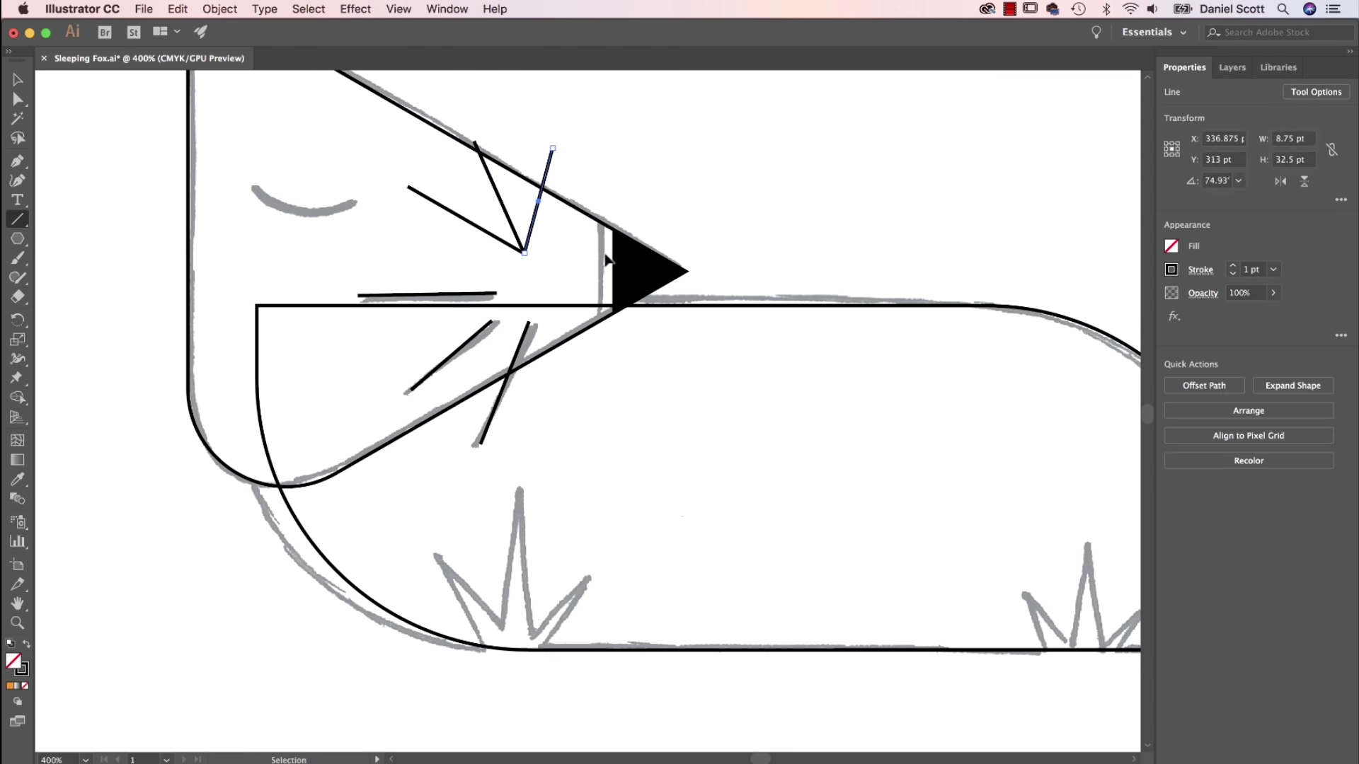
key(super+z)
key(super+z)
key(super+z)
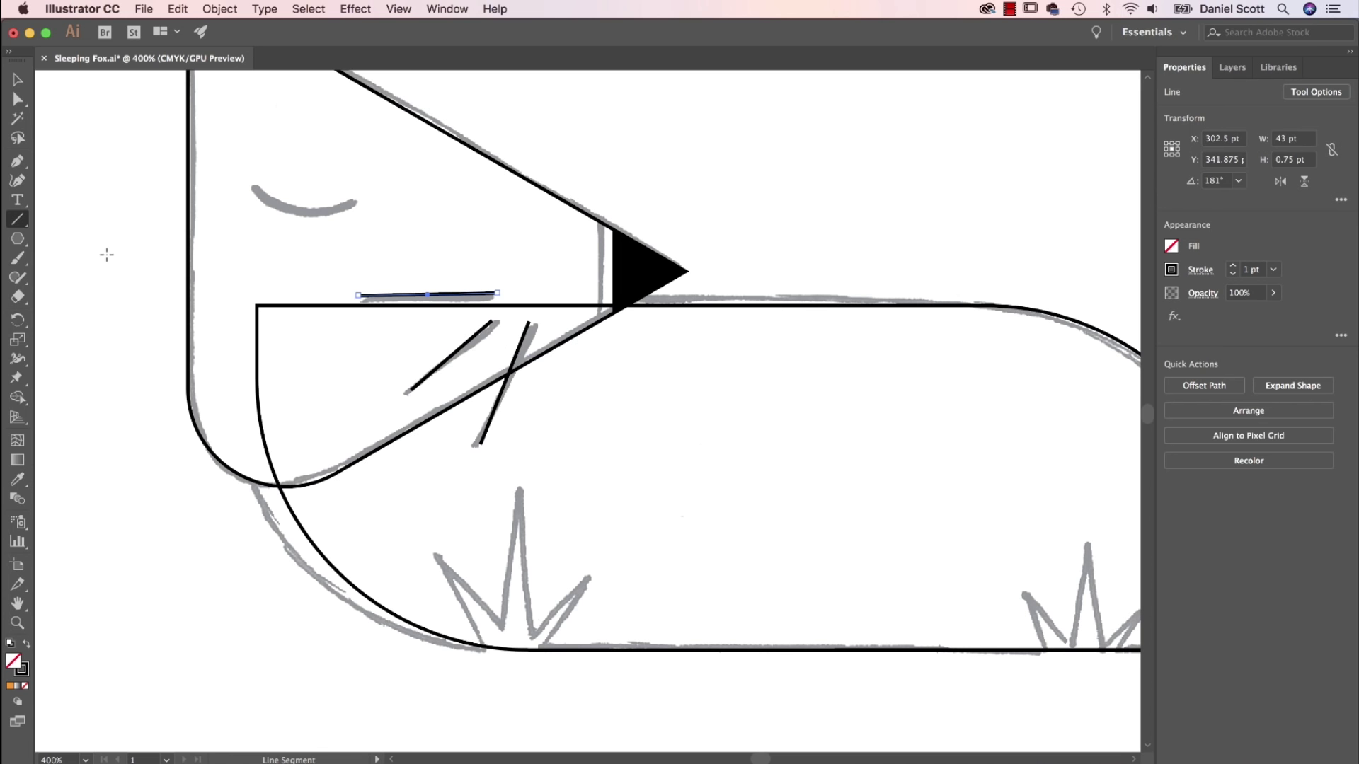
Try a circle about 28 pt wide over the closed-eye sketch with the Ellipse tool and delete it.
click(18, 80)
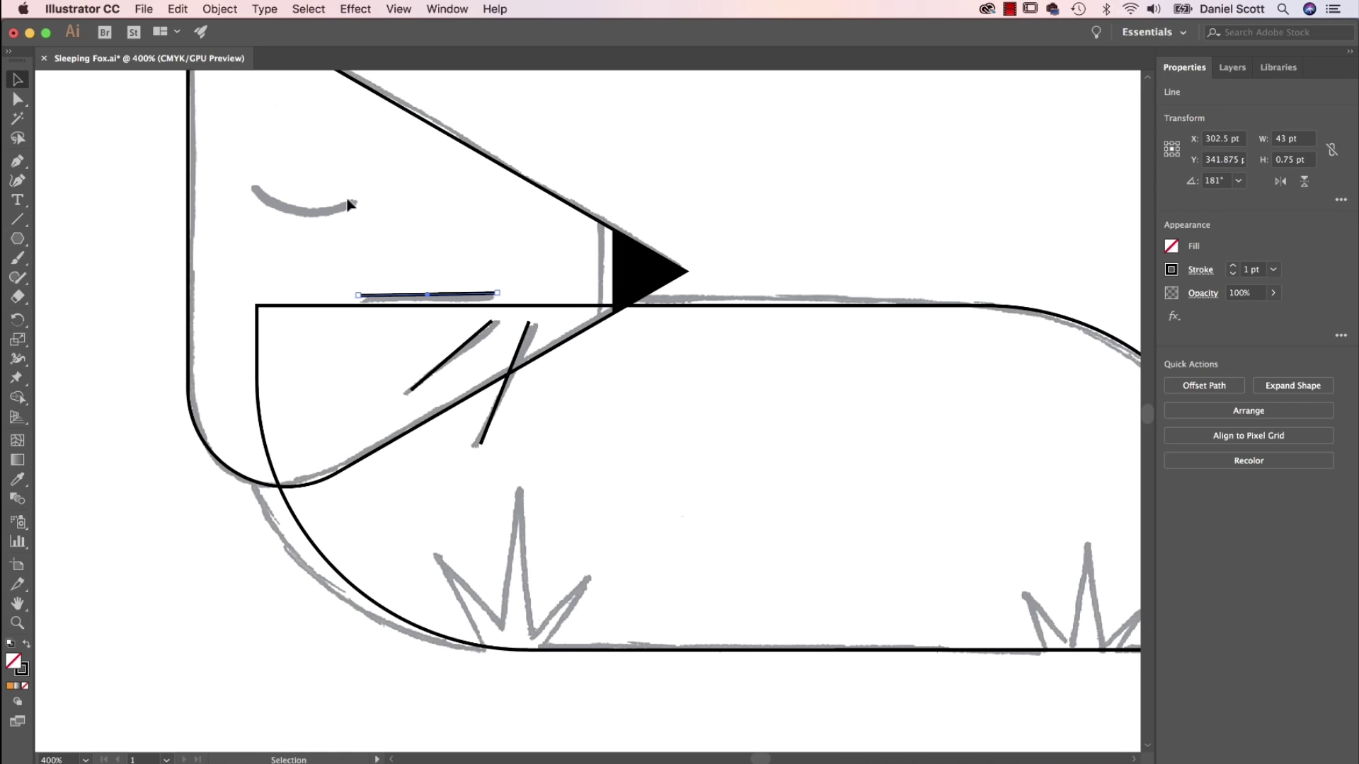
drag(18, 238, 81, 278)
drag(262, 155, 353, 245)
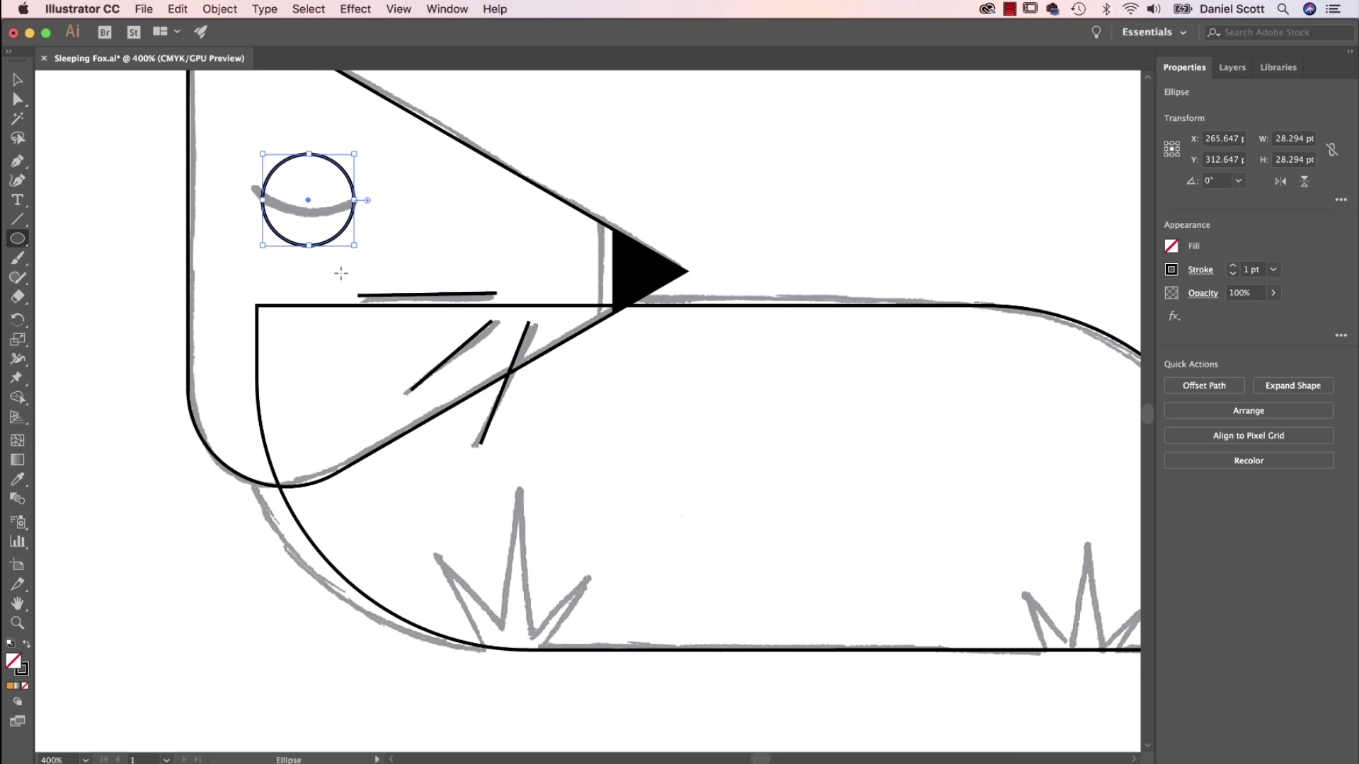
key(Delete)
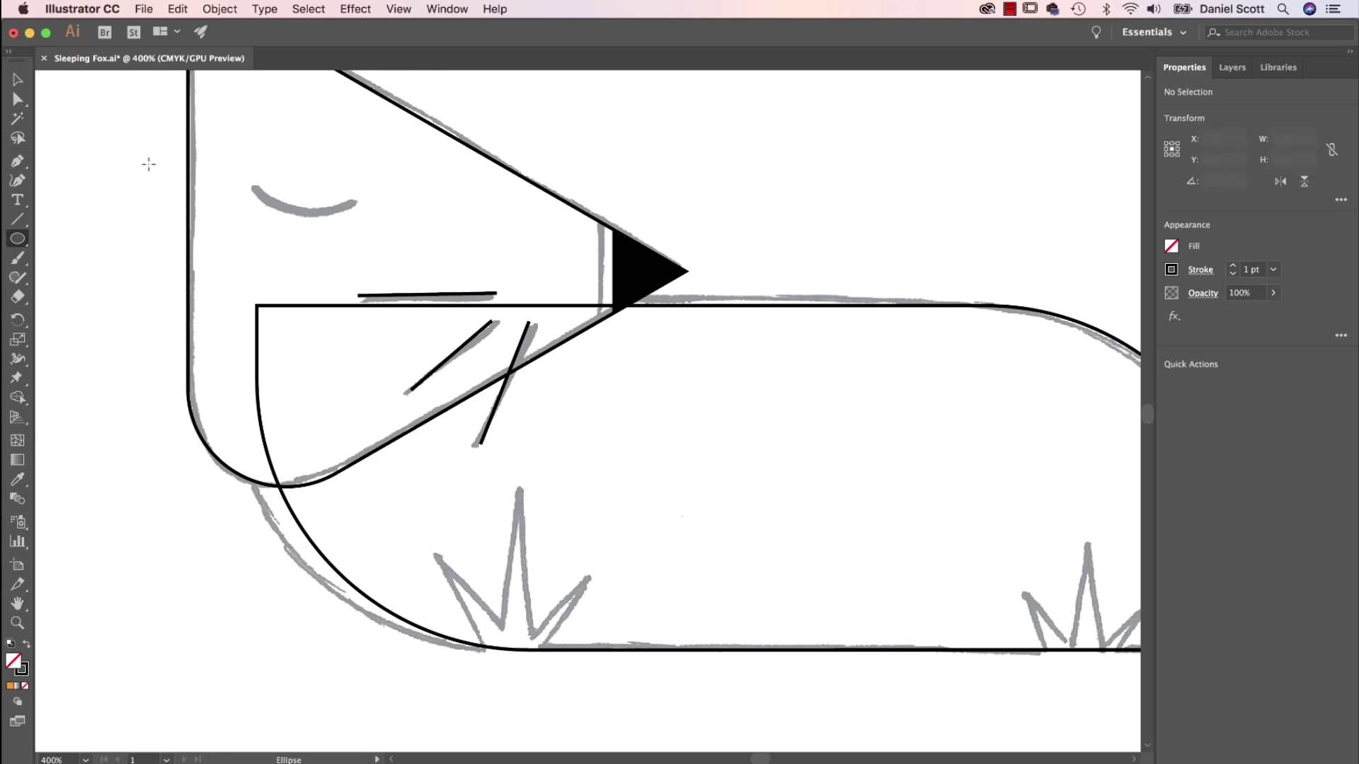
Draw an arc about 19.5 x 15.5 pt just above the closed-eye sketch with the Arc tool, undoing the first attempt.
click(14, 223)
click(15, 221)
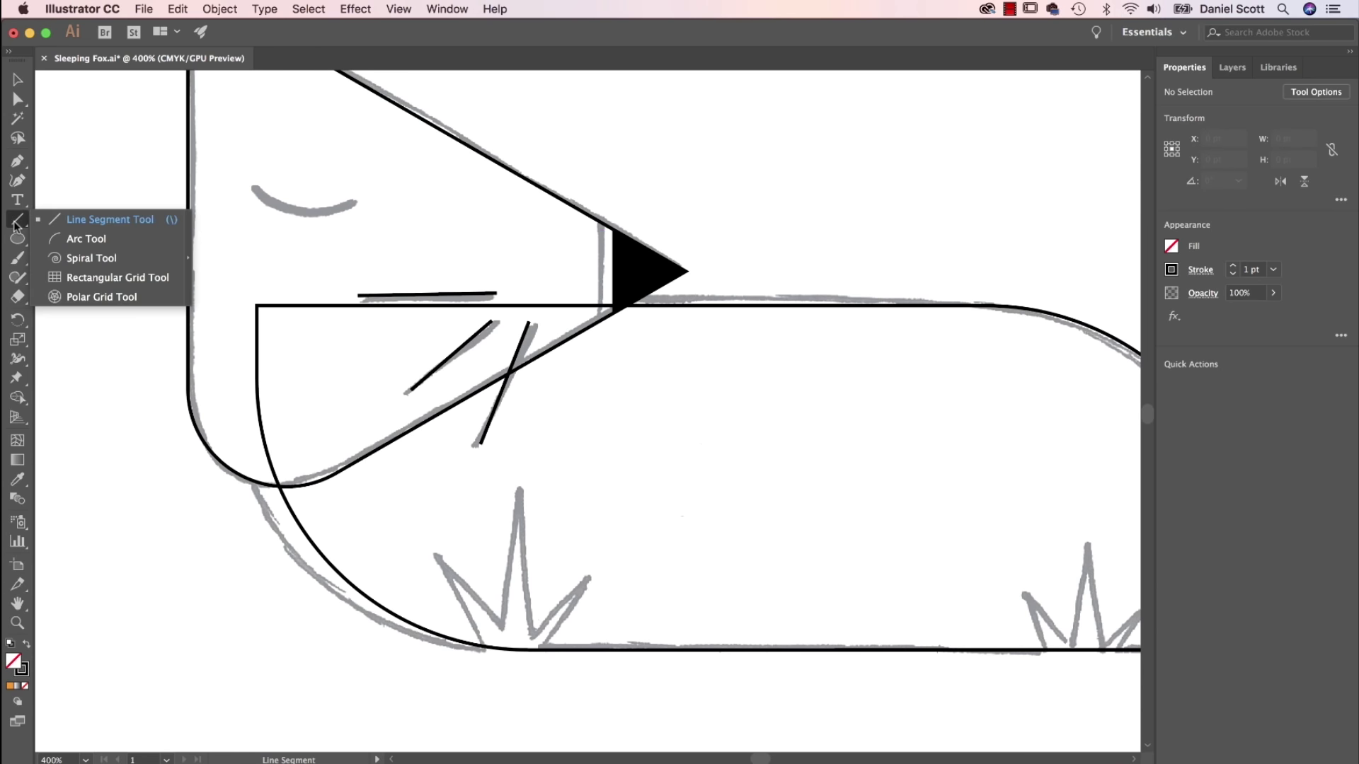
click(81, 239)
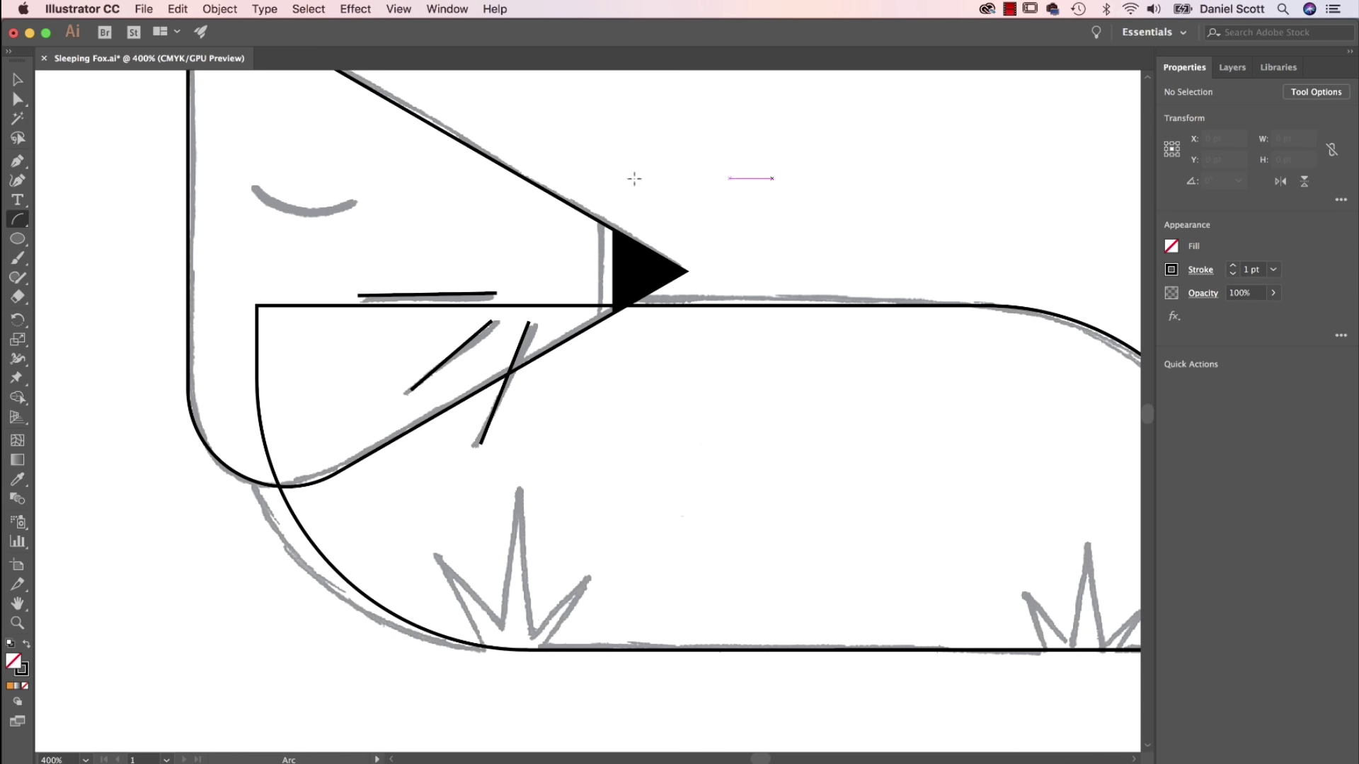
drag(281, 138, 341, 194)
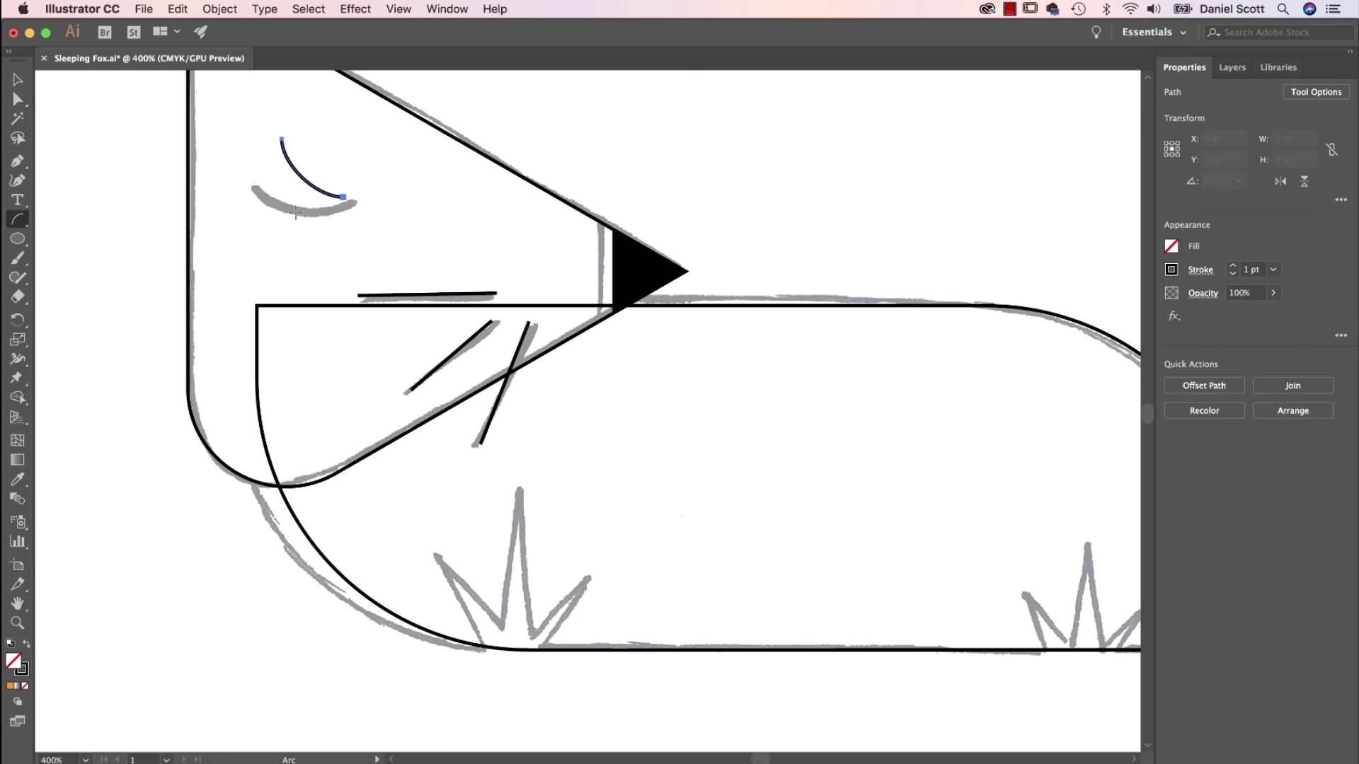
key(cmd+z)
drag(285, 128, 351, 179)
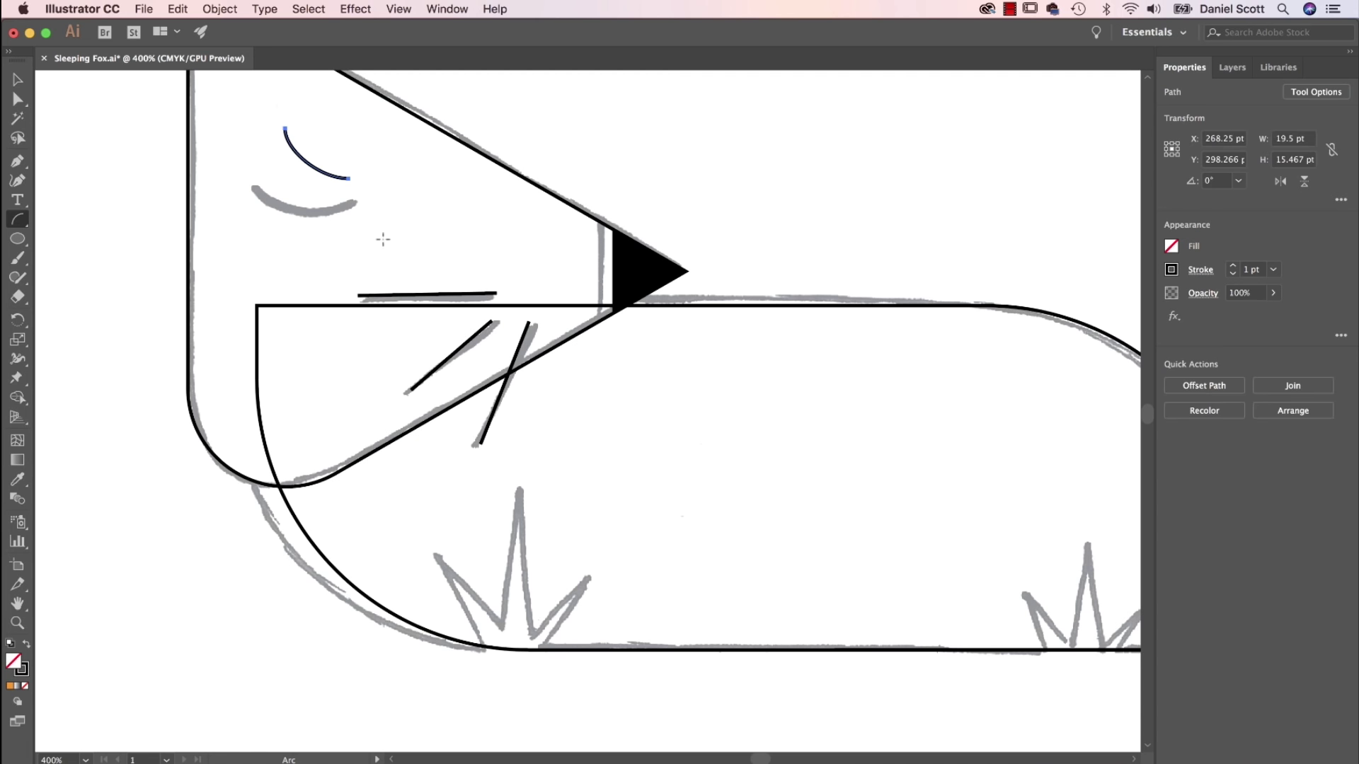
Rotate the arc about 35°, enlarge it to about 30 pt wide, and position it over the closed-eye sketch.
key(v)
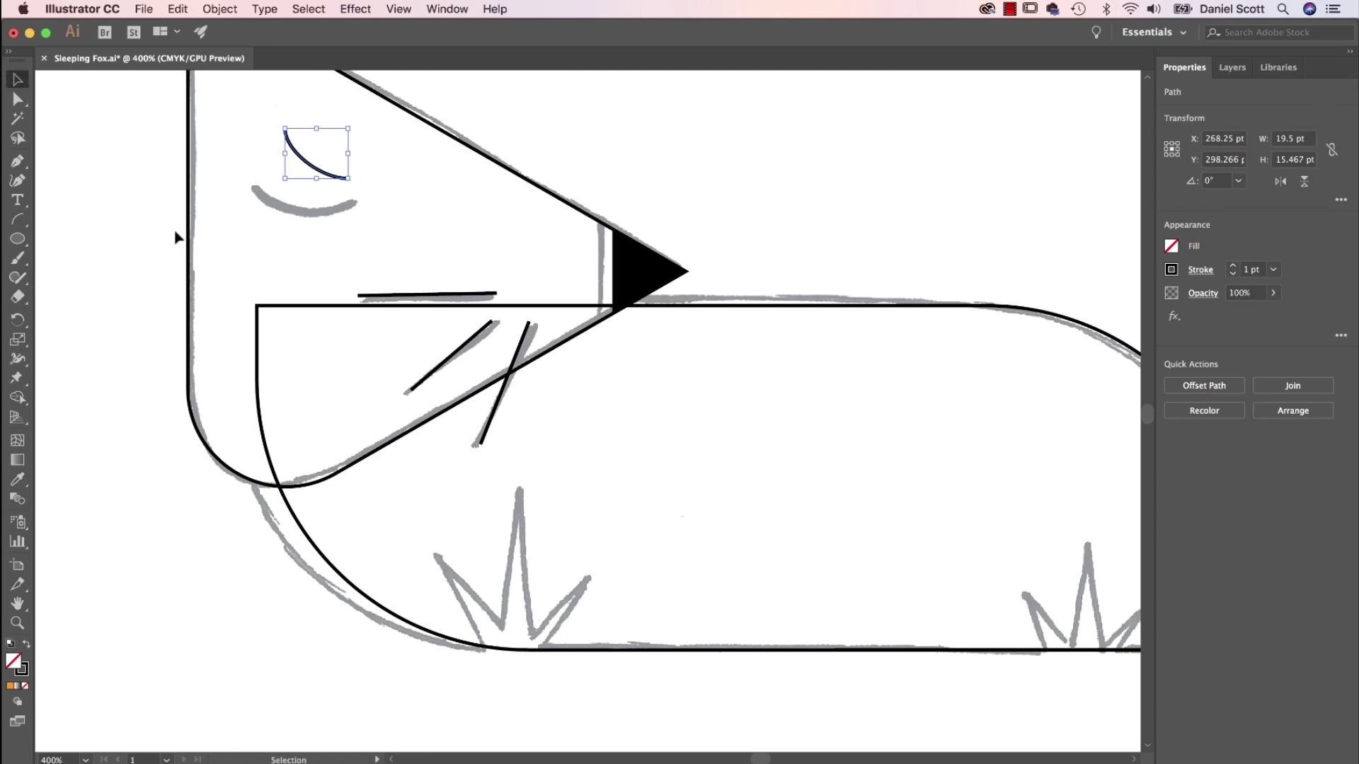
mouse_move(352, 186)
mouse_down()
mouse_move(381, 151)
mouse_move(333, 186)
mouse_move(327, 211)
mouse_move(345, 186)
mouse_move(332, 194)
mouse_move(373, 195)
mouse_move(337, 222)
mouse_up()
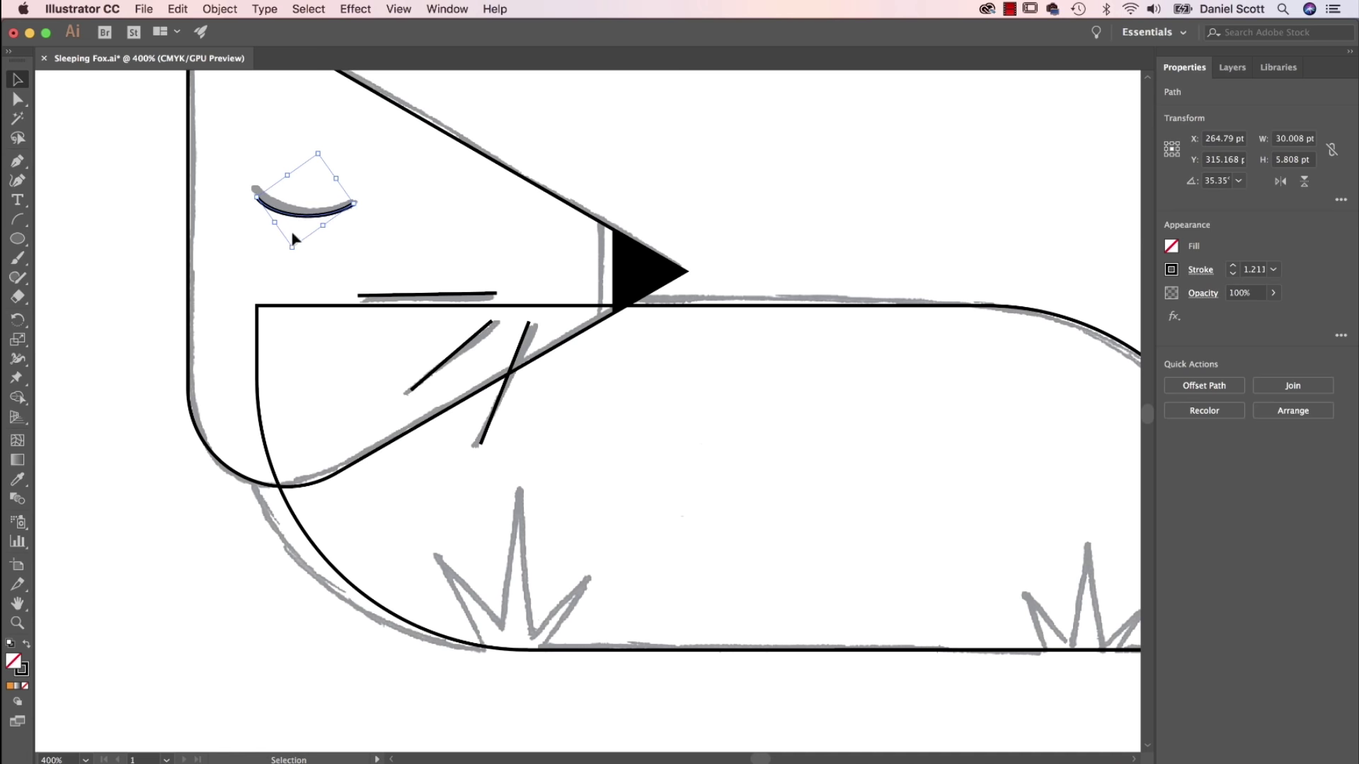
drag(293, 209, 293, 207)
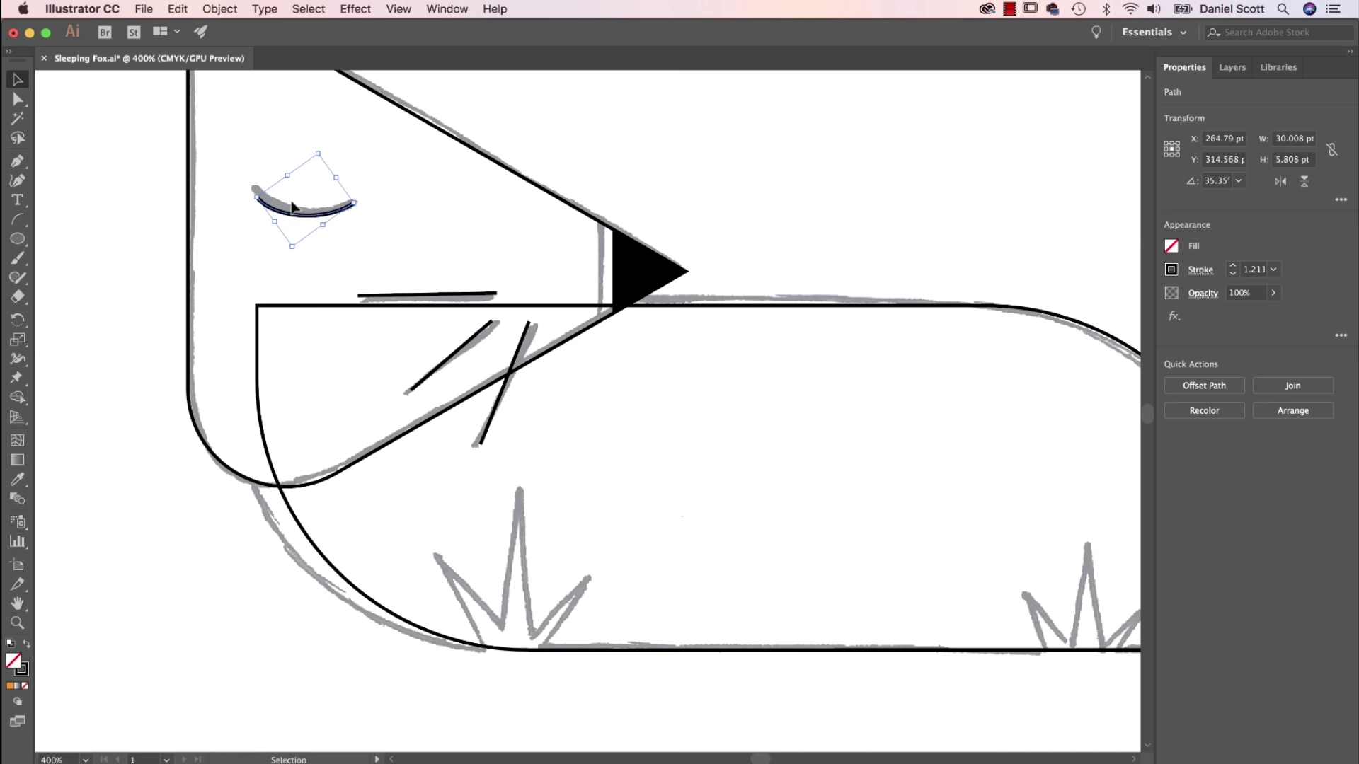
Set the stroke weight of the steepest whisker, the one crossing the head's lower edge, to 5 pt.
click(473, 297)
click(478, 334)
click(516, 345)
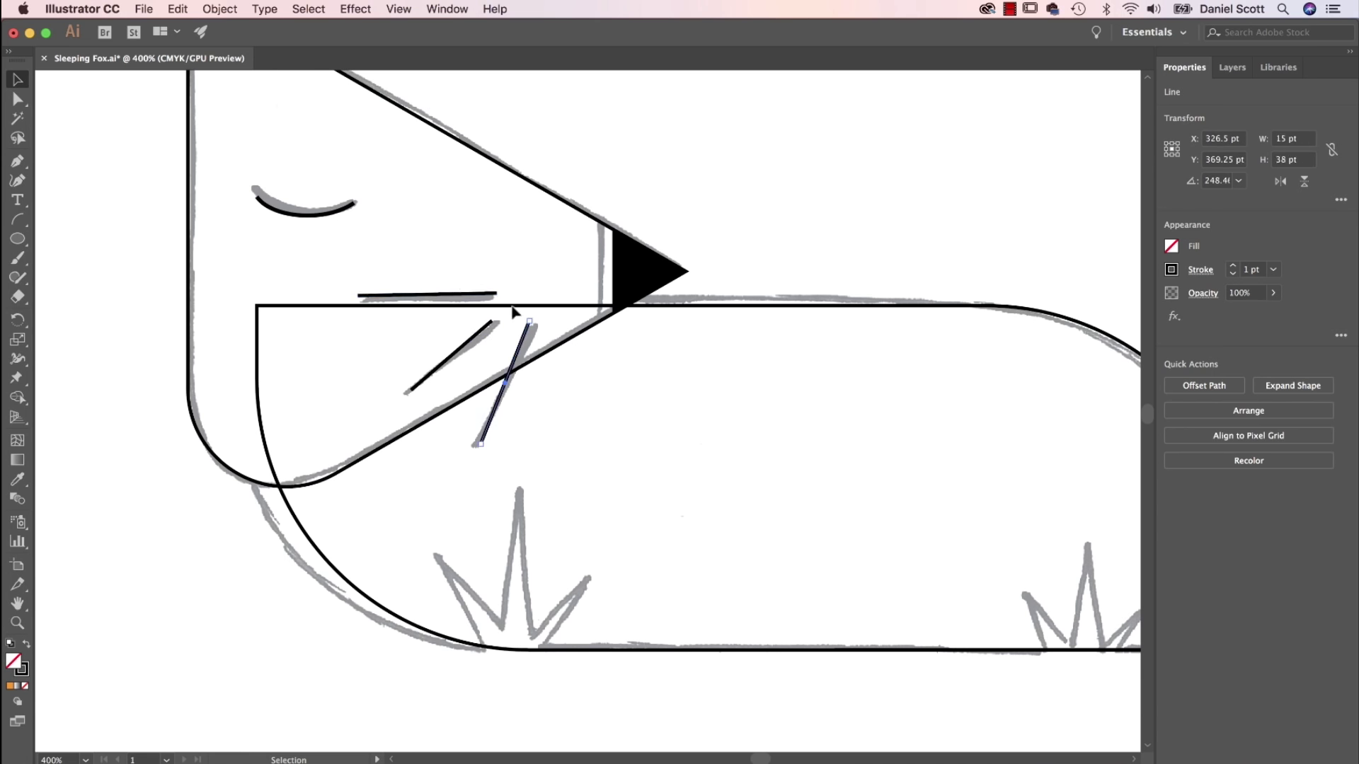
click(1233, 269)
click(1233, 268)
click(1233, 268)
click(1233, 268)
click(1233, 268)
click(1233, 268)
click(1233, 268)
click(1233, 268)
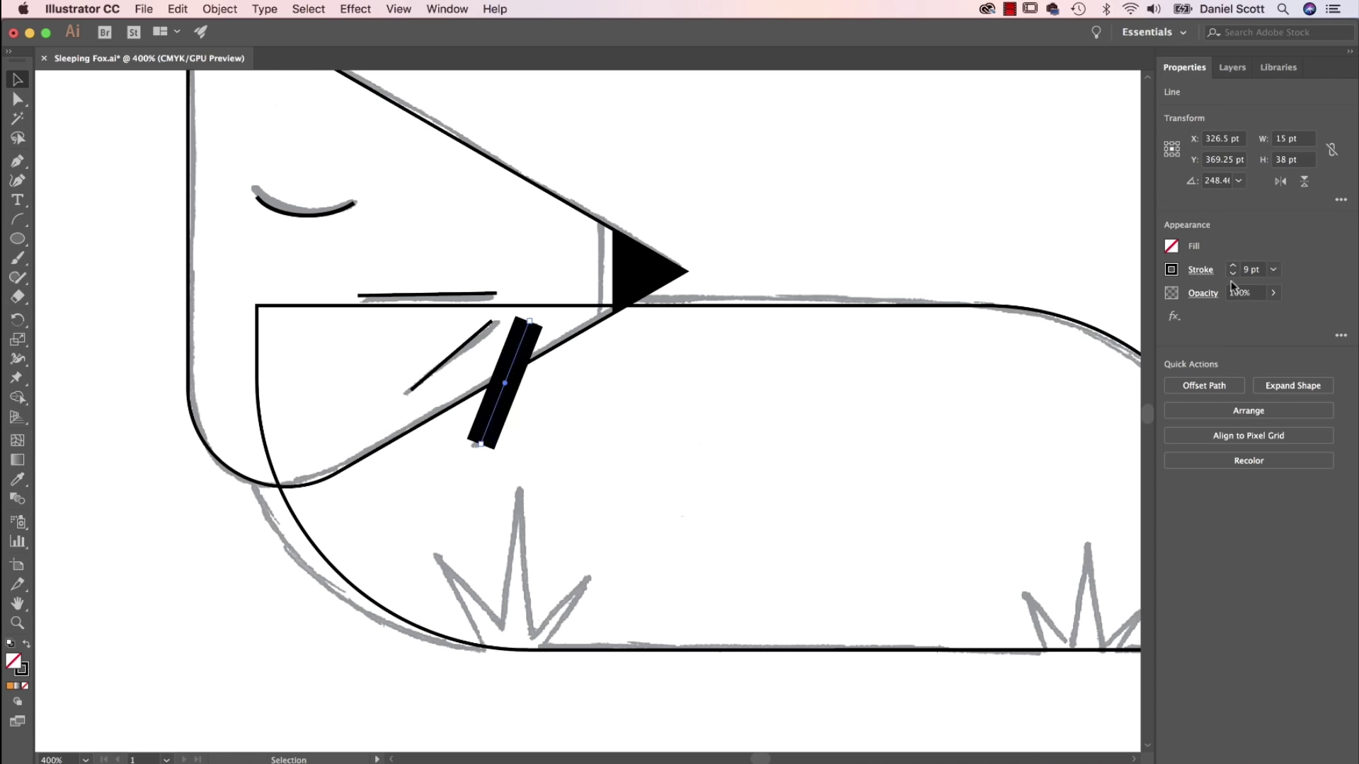
click(1232, 273)
click(1232, 274)
click(1232, 274)
click(1232, 274)
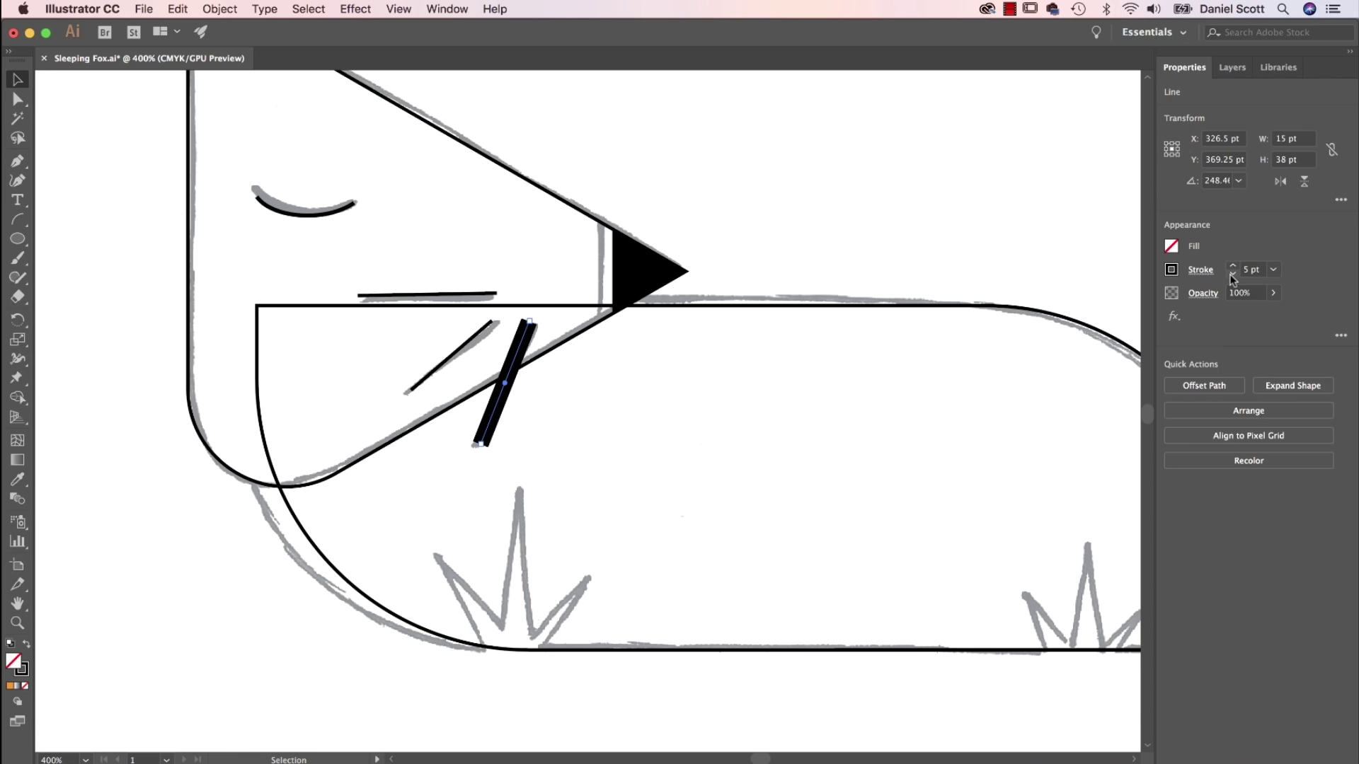
Set the stroke weight of the other two whiskers and the eye arc to 5 pt, and deselect them.
click(464, 343)
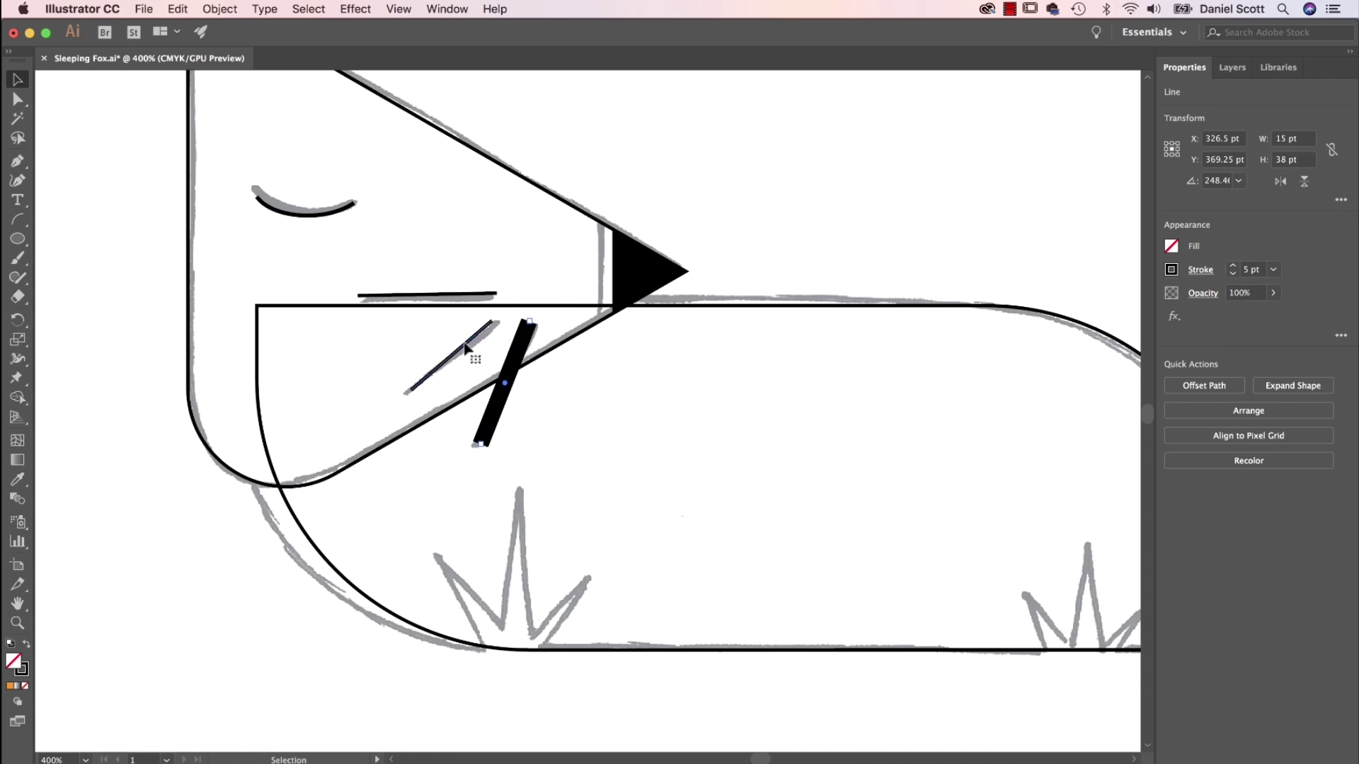
shift+click(456, 294)
shift+click(325, 218)
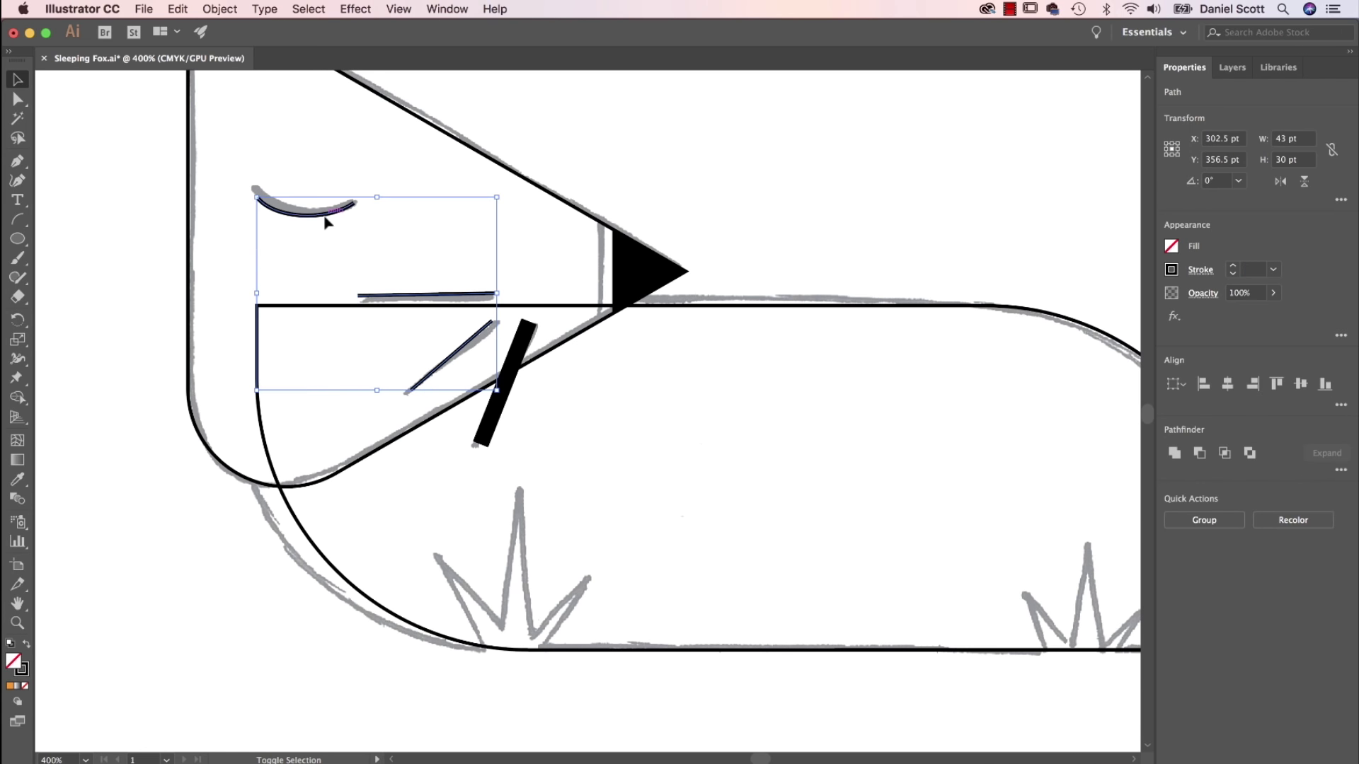
click(1233, 266)
click(1232, 267)
click(1232, 268)
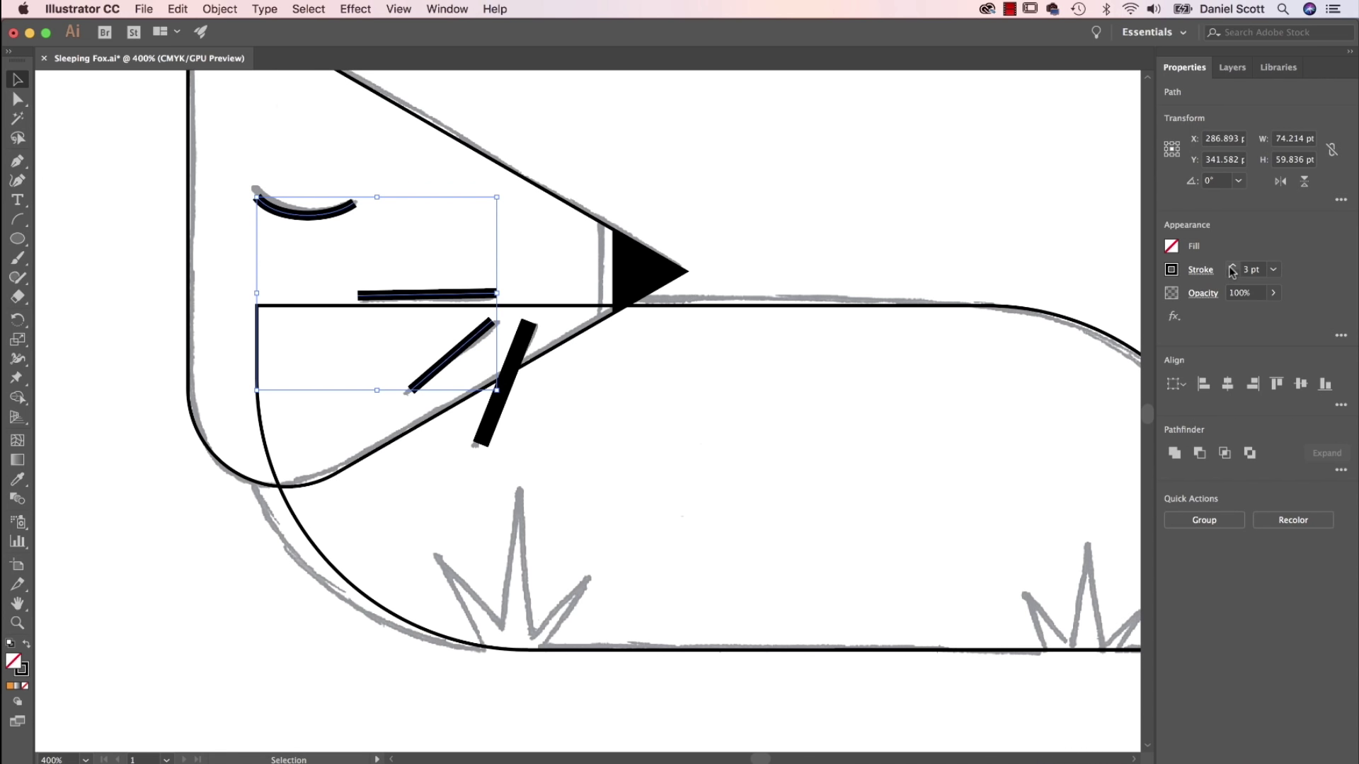
click(1231, 267)
click(1231, 267)
click(1232, 268)
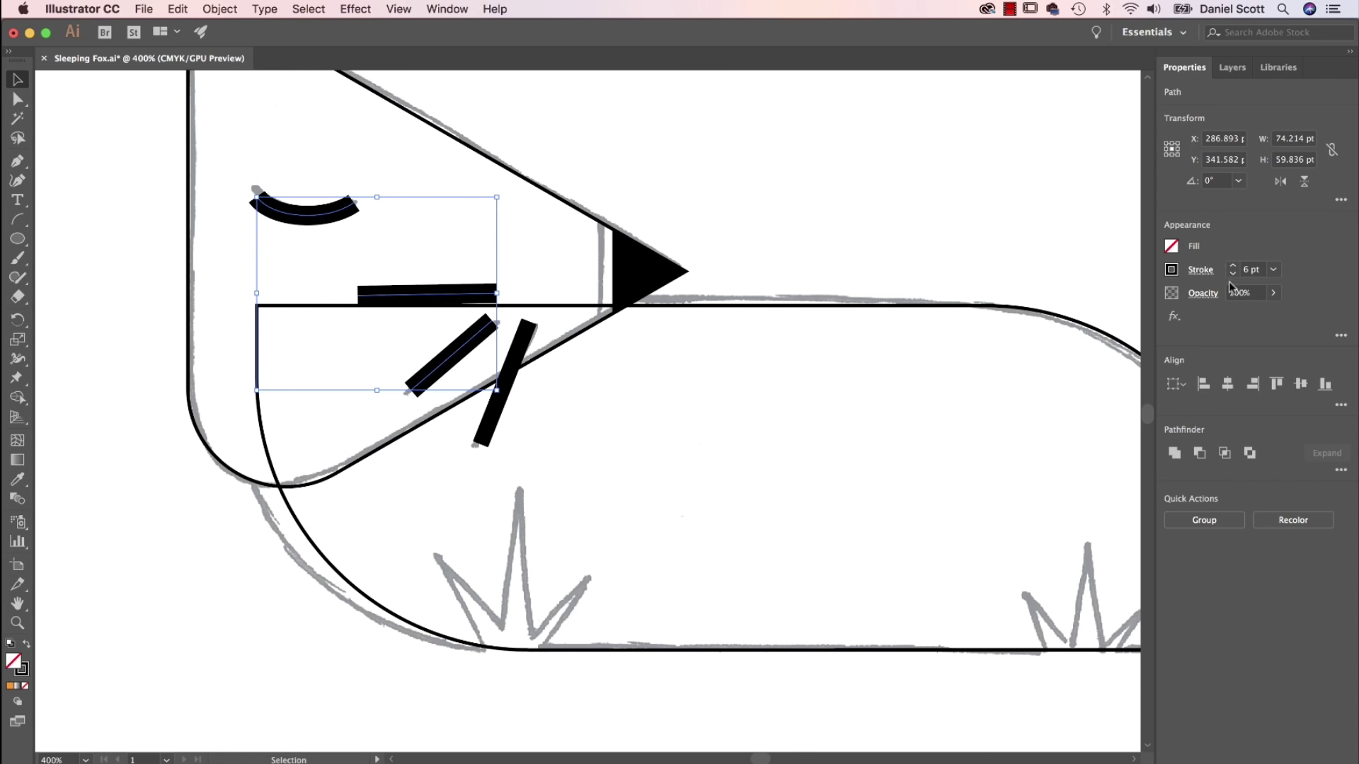
click(1233, 275)
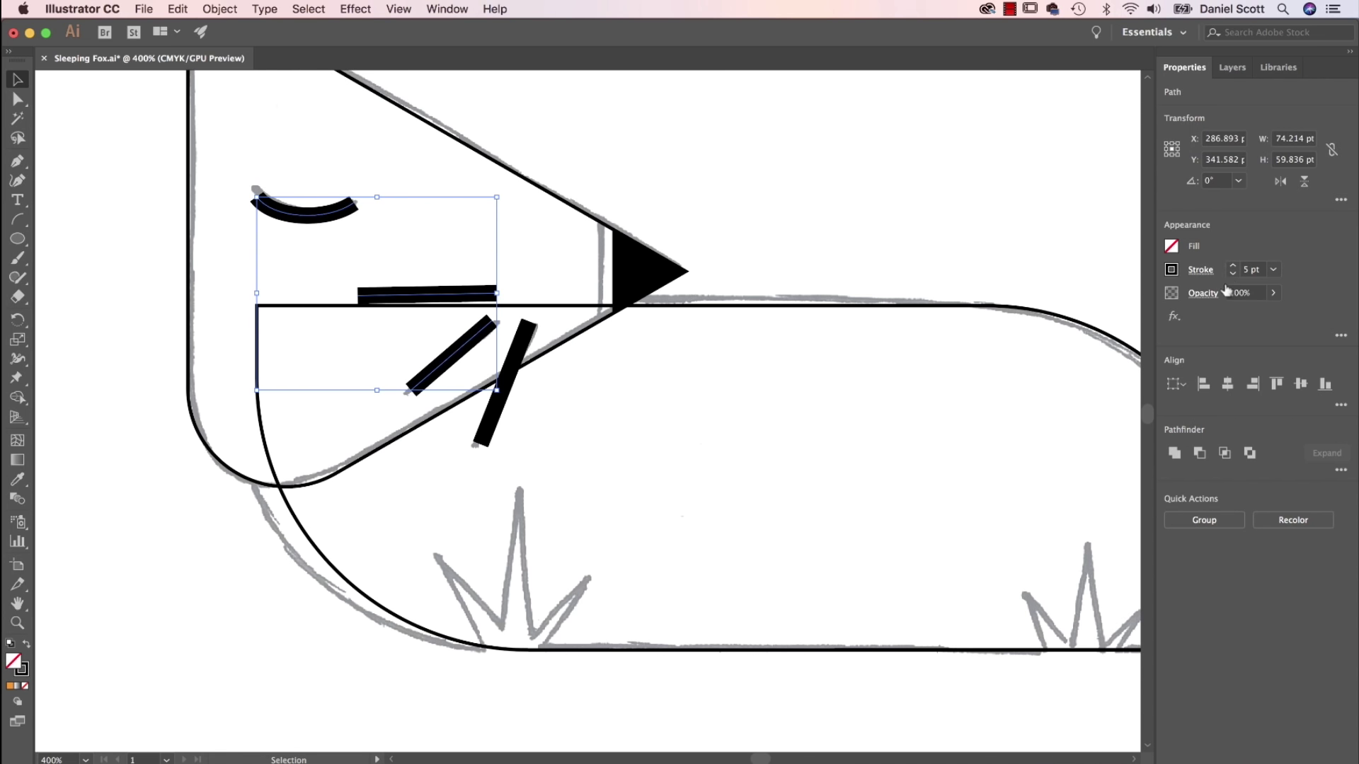
click(773, 187)
key(super+minus)
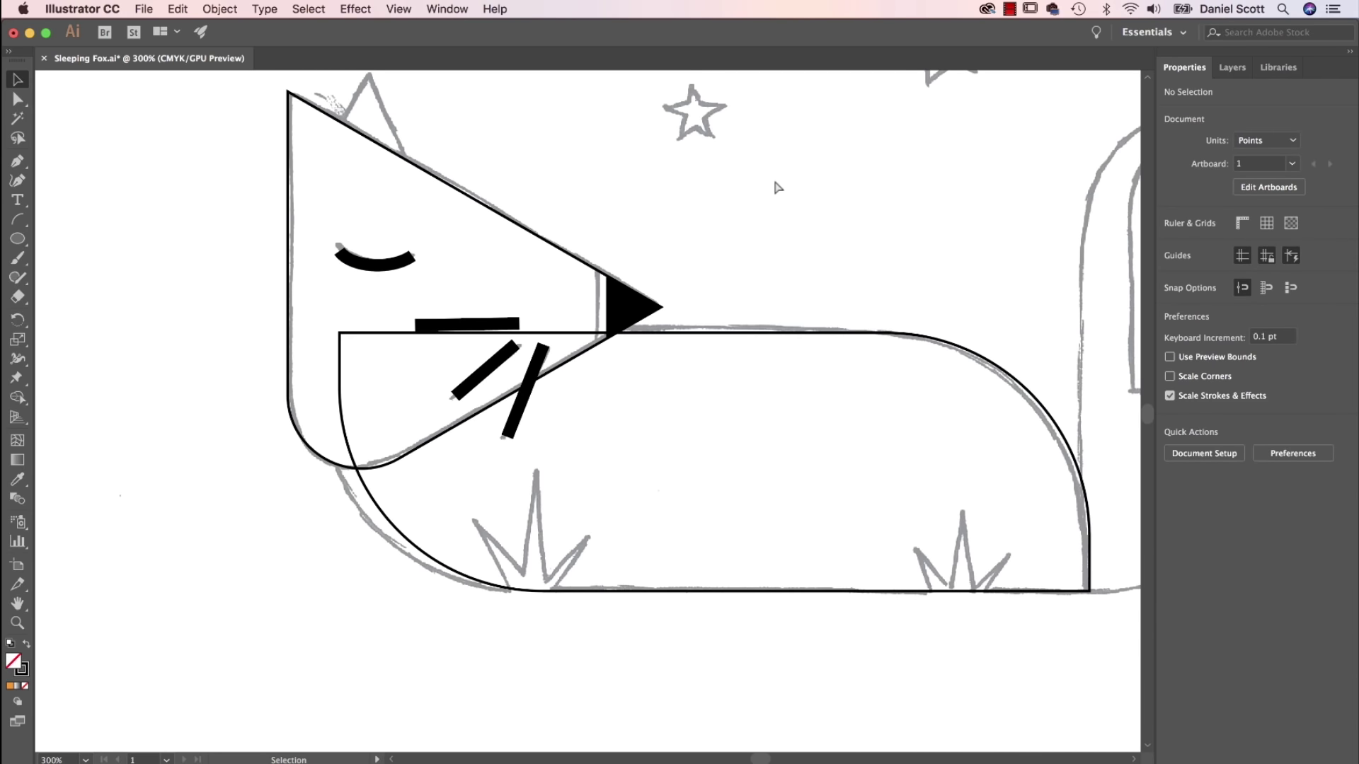
Remove the stroke from the fox's body shape and fill it with orange.
key(super+minus)
click(722, 358)
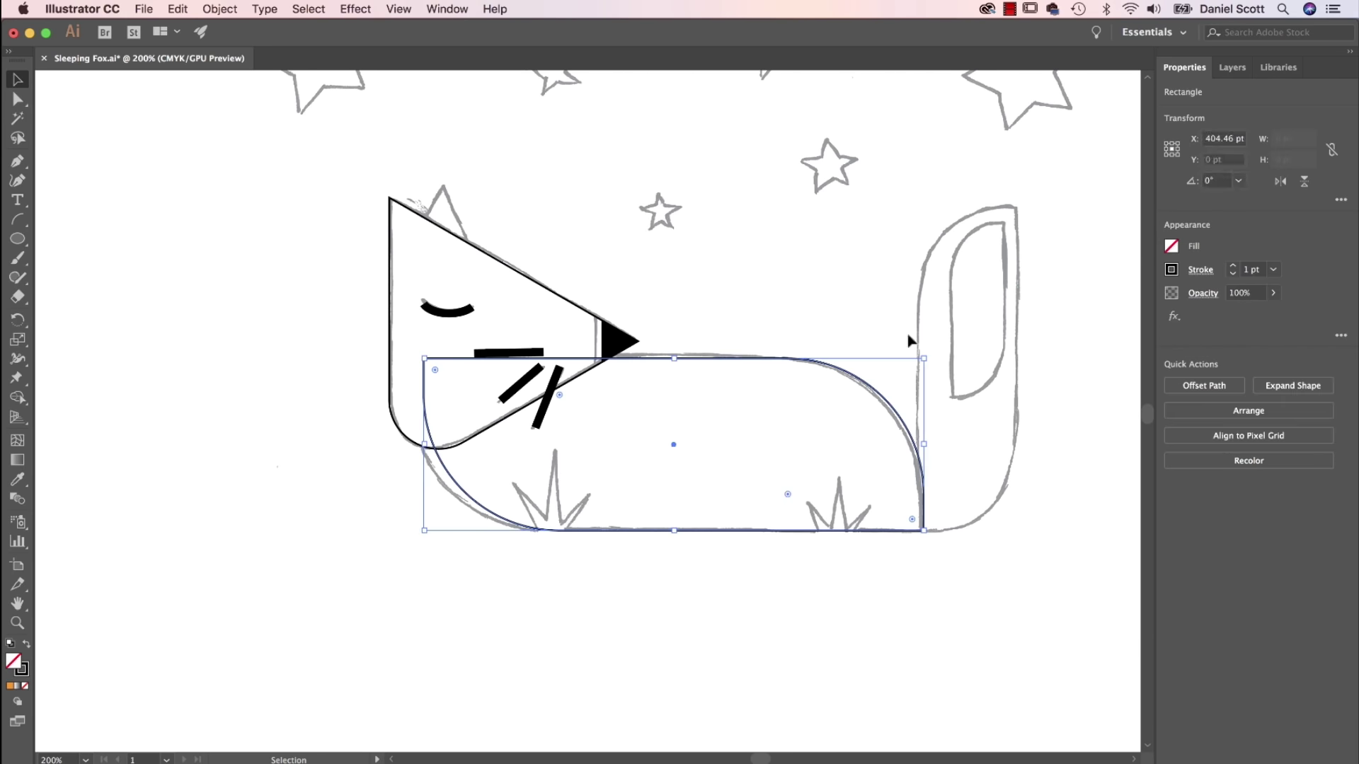
click(1172, 270)
click(996, 328)
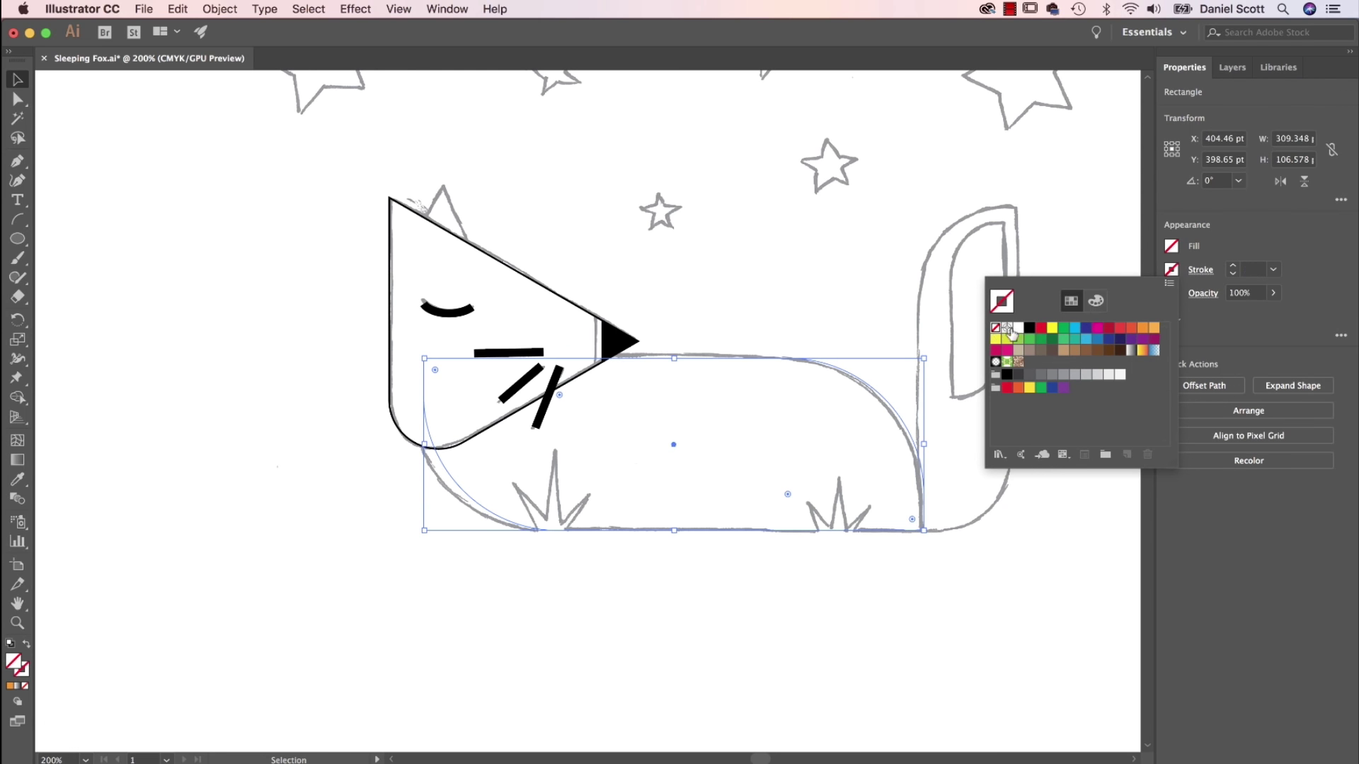
click(1171, 248)
click(1172, 246)
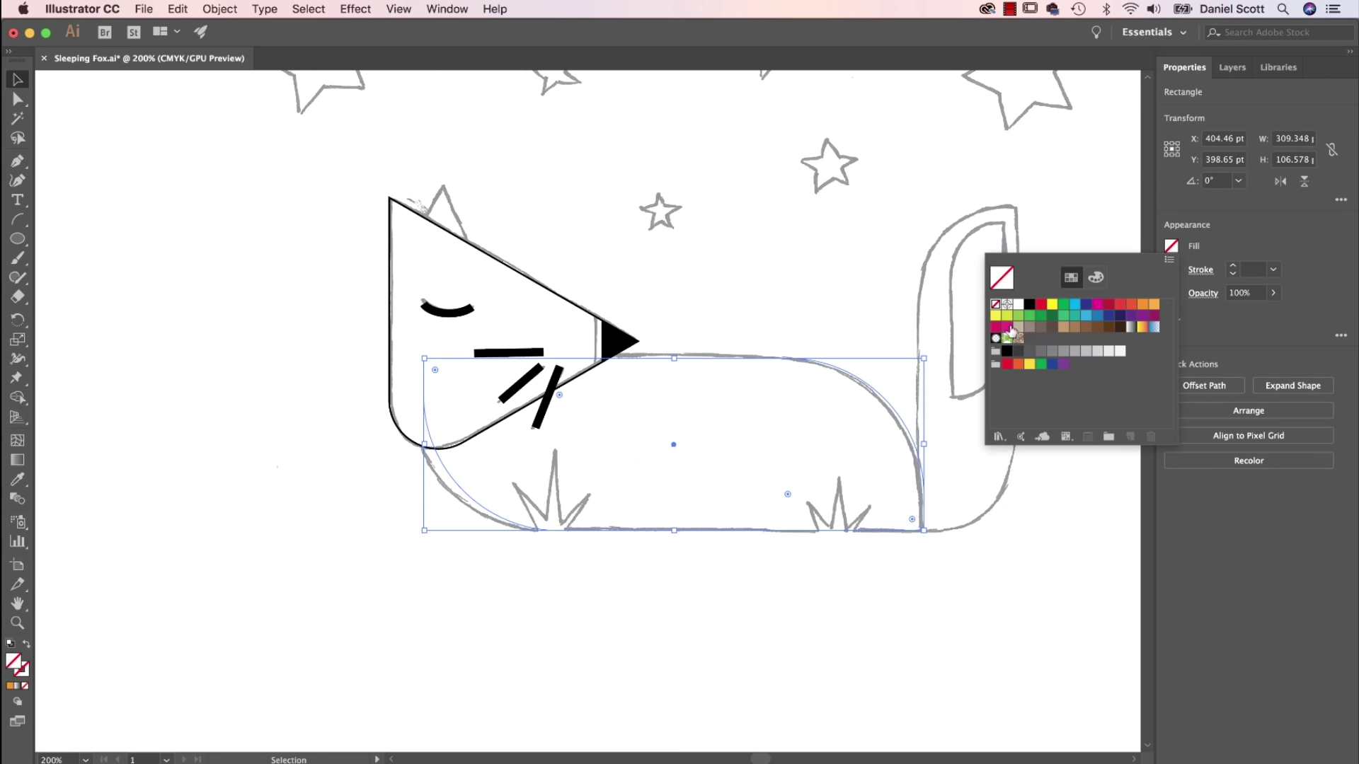
click(1142, 306)
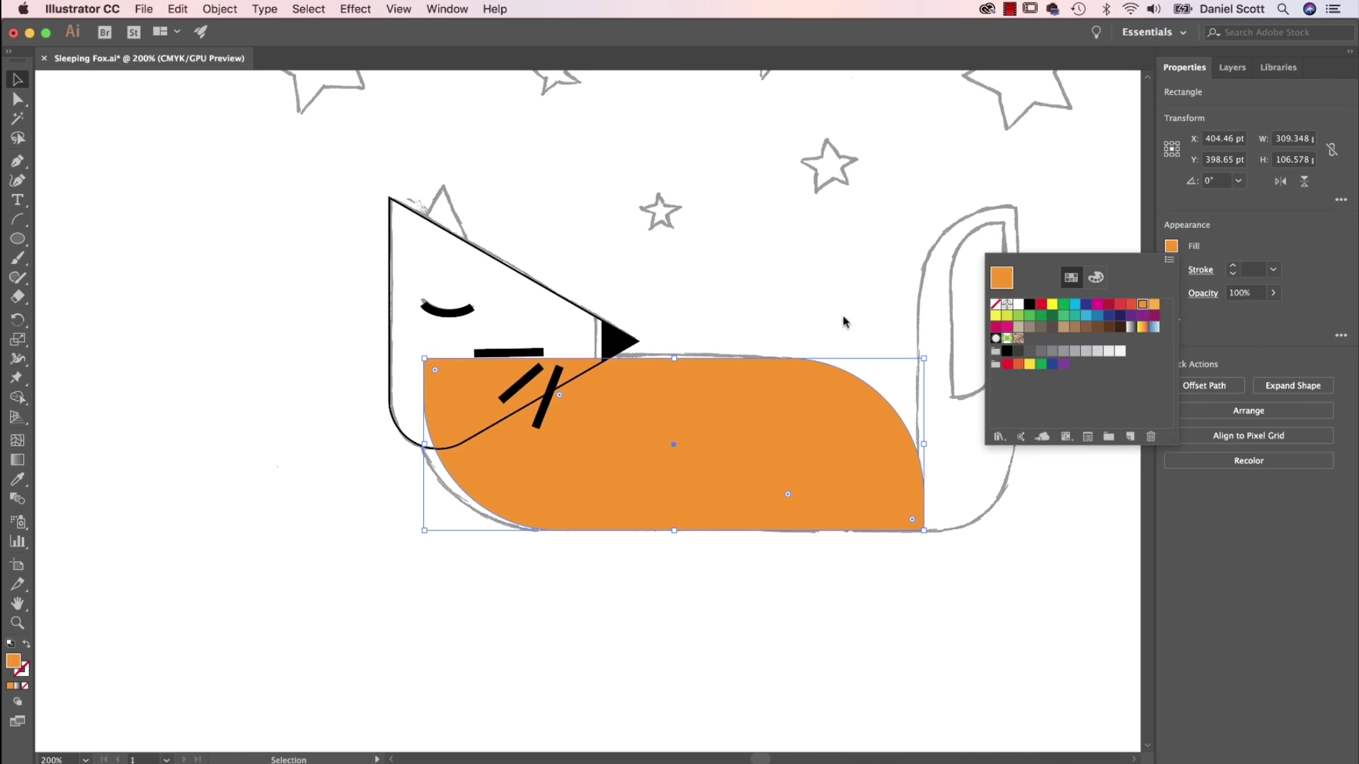
Remove the stroke from the head shape, fill it with a lighter orange than the body, and deselect it.
click(567, 306)
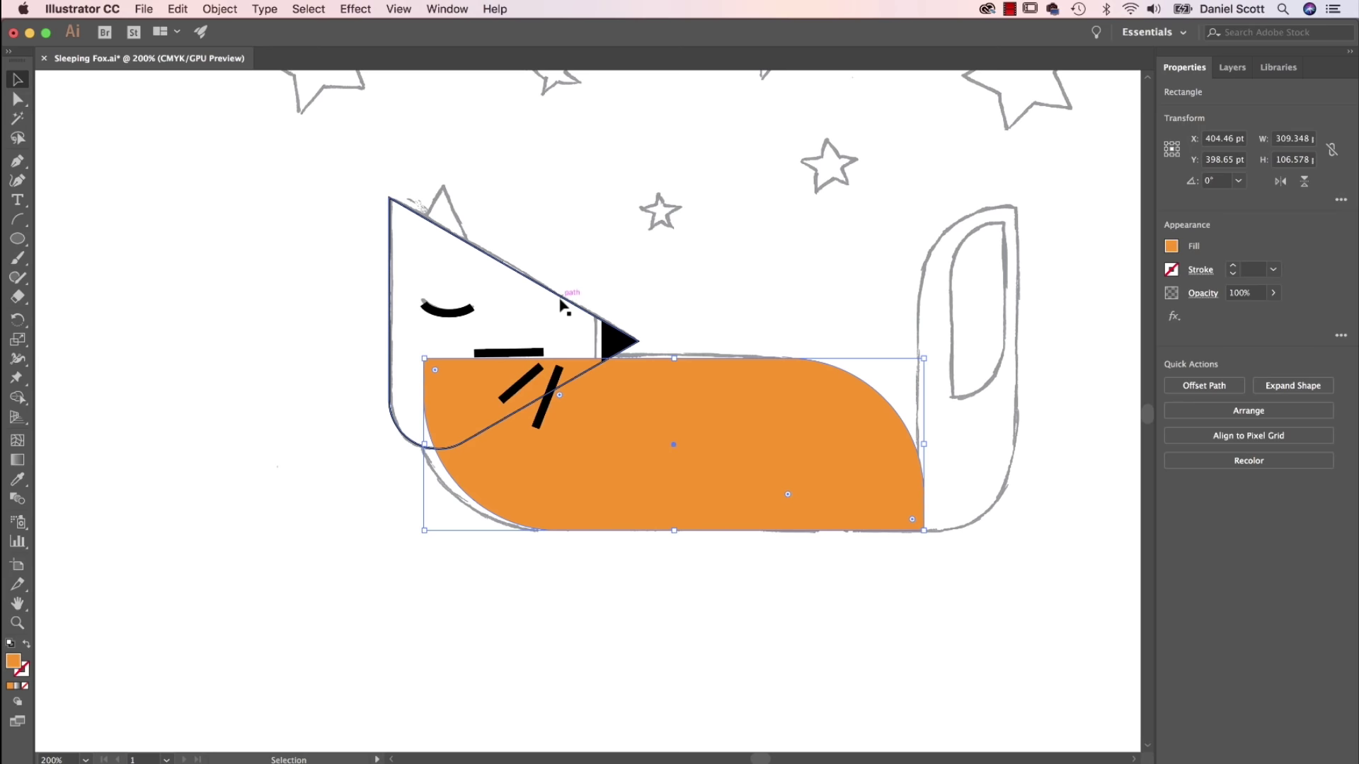
click(565, 305)
click(1172, 269)
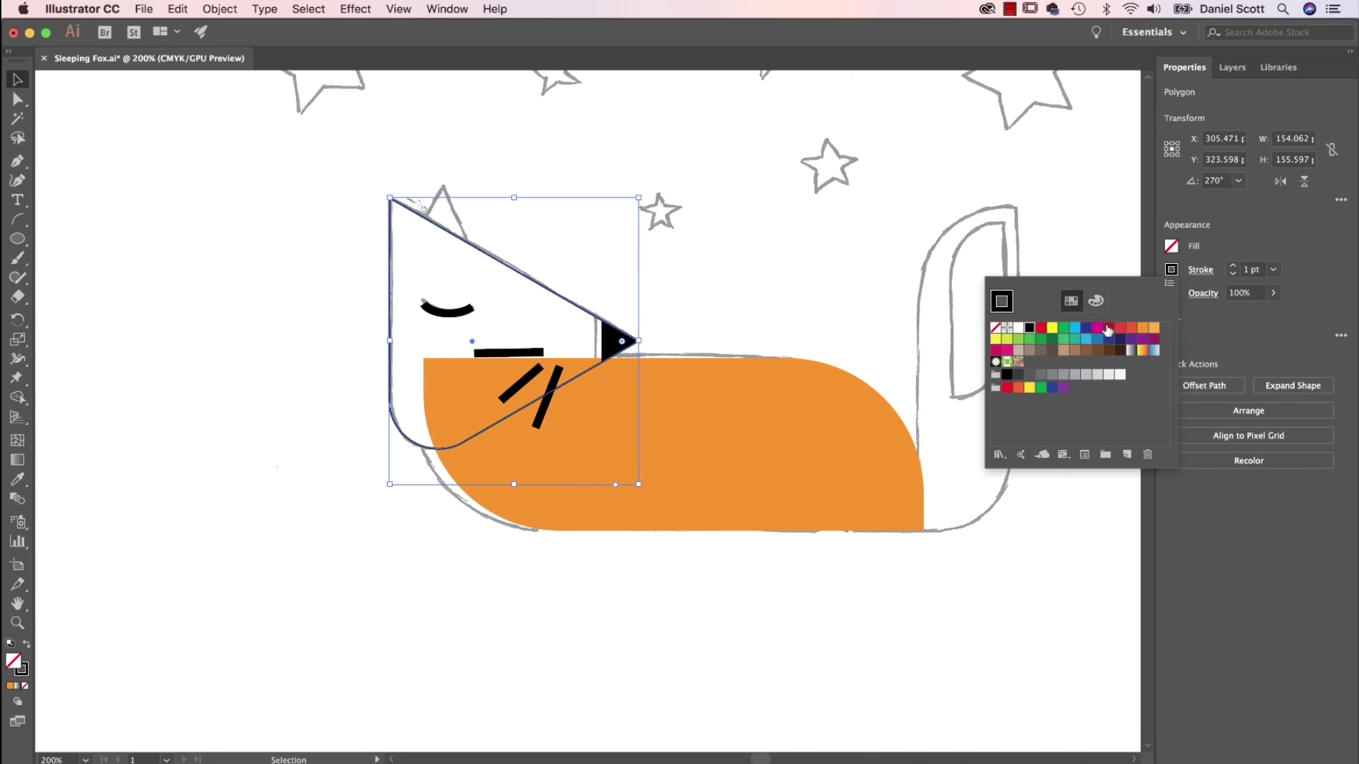
click(995, 328)
click(1178, 252)
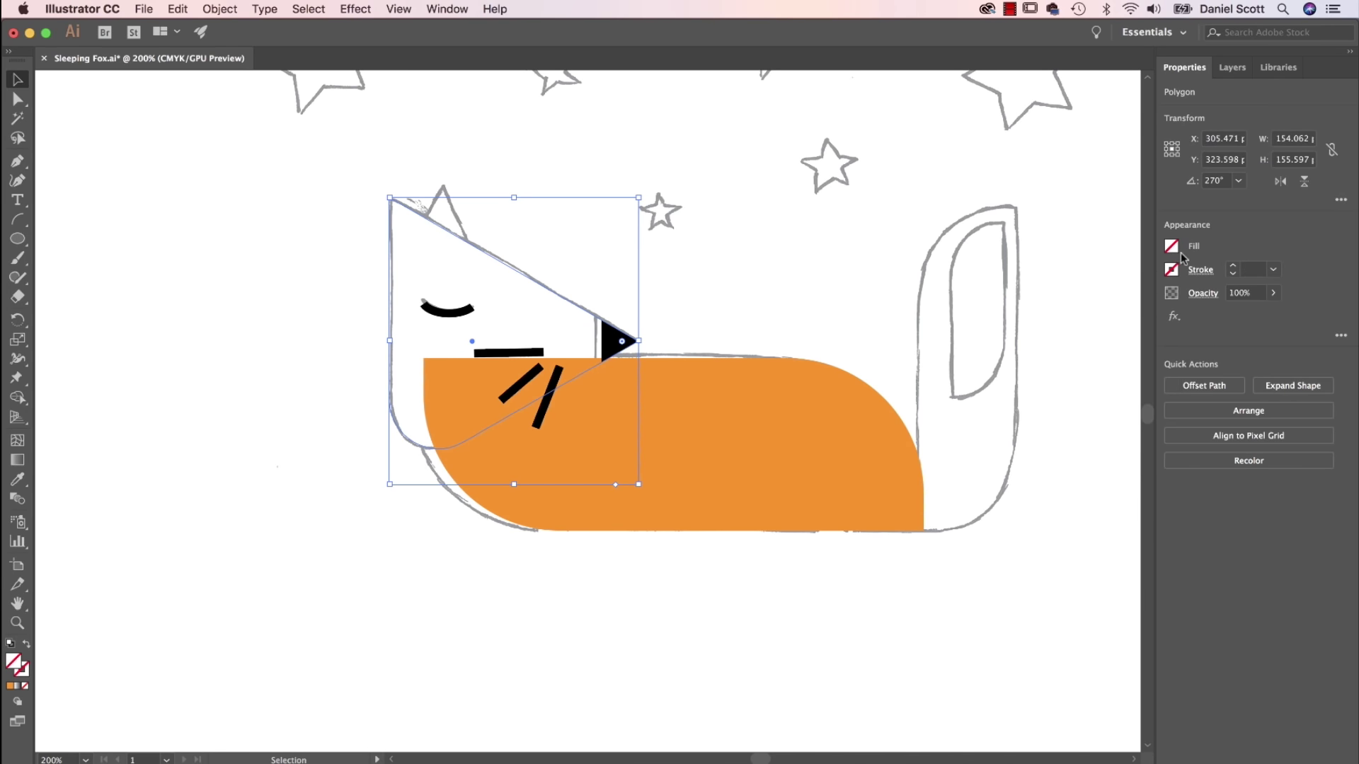
click(1178, 253)
click(1152, 304)
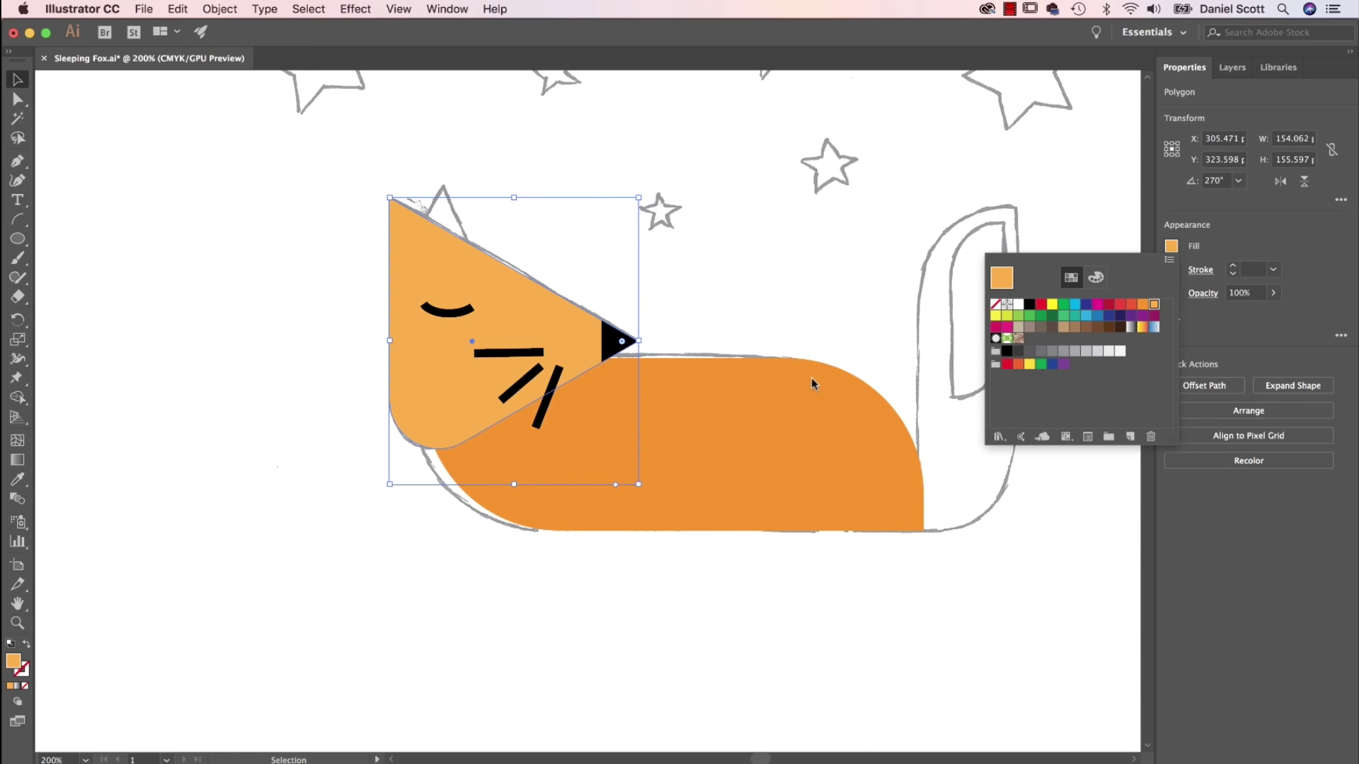
click(744, 626)
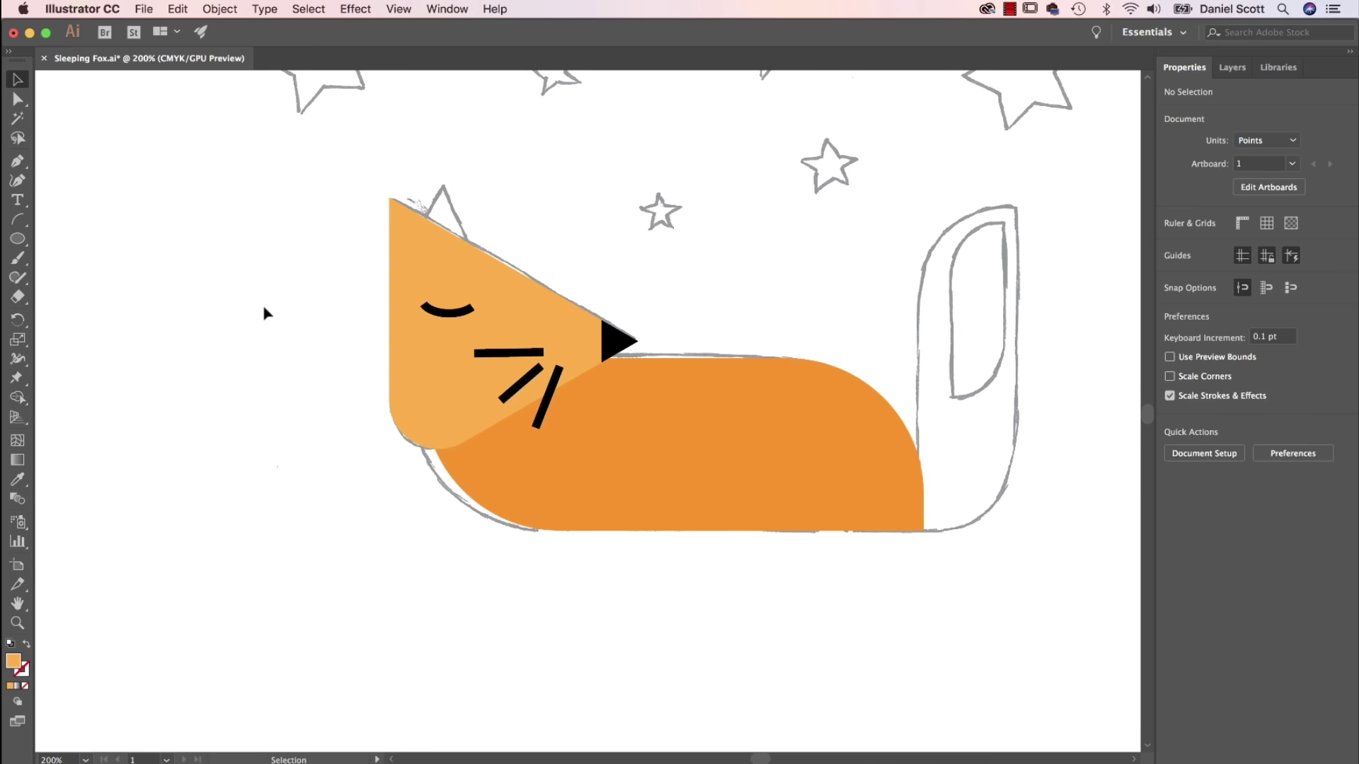
Draw a triangle with the Polygon tool, place it left of the head, and size it to about 45 x 48 pt.
click(20, 240)
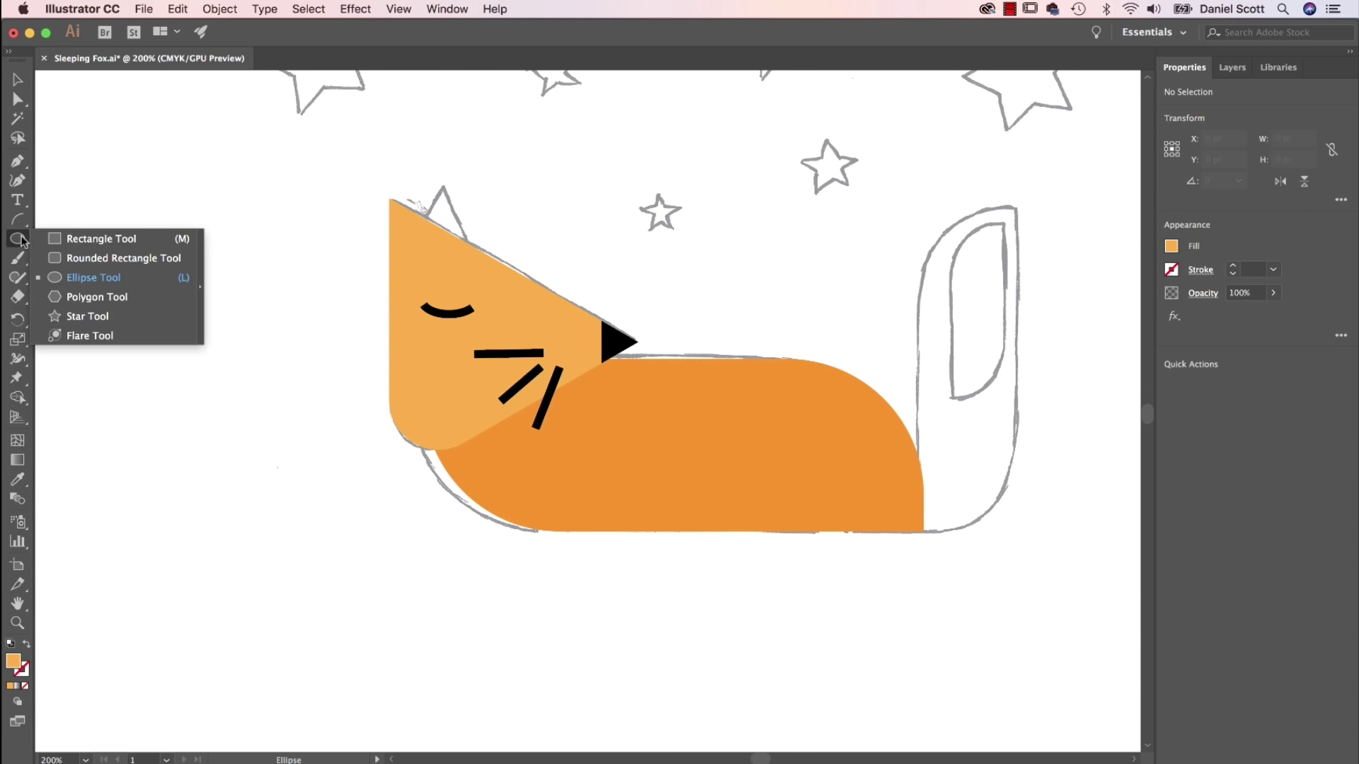
drag(21, 241, 89, 298)
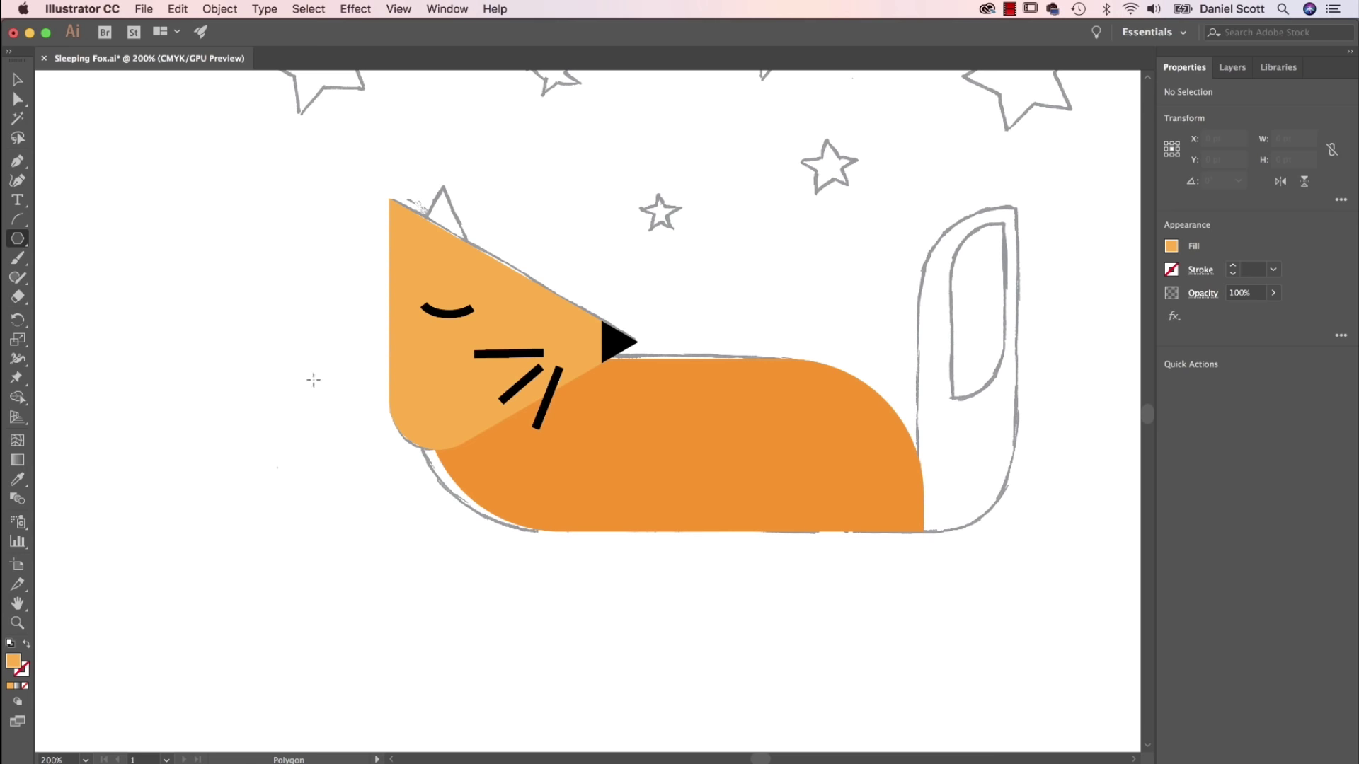
mouse_move(126, 214)
mouse_down()
mouse_move(182, 209)
mouse_move(221, 228)
mouse_move(143, 158)
mouse_move(134, 221)
mouse_up()
key(Delete)
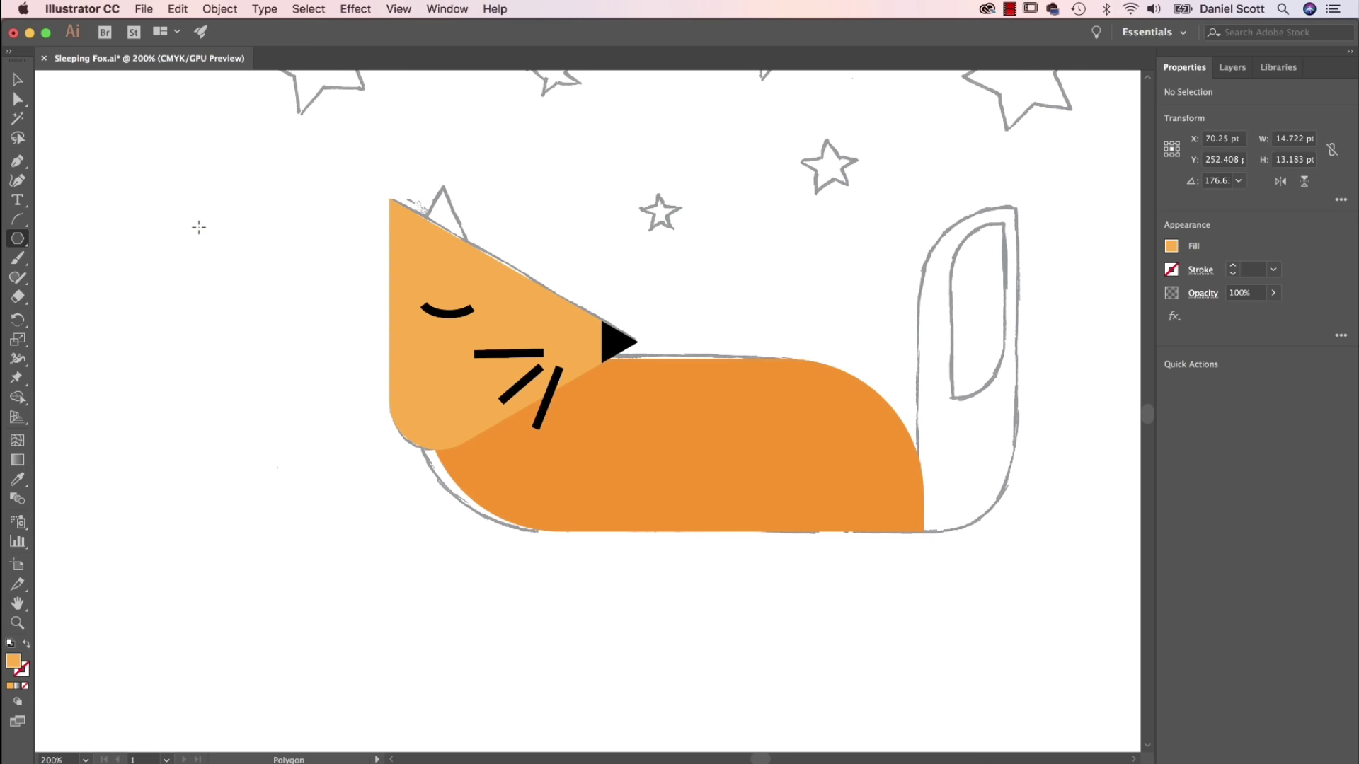
click(197, 224)
click(309, 246)
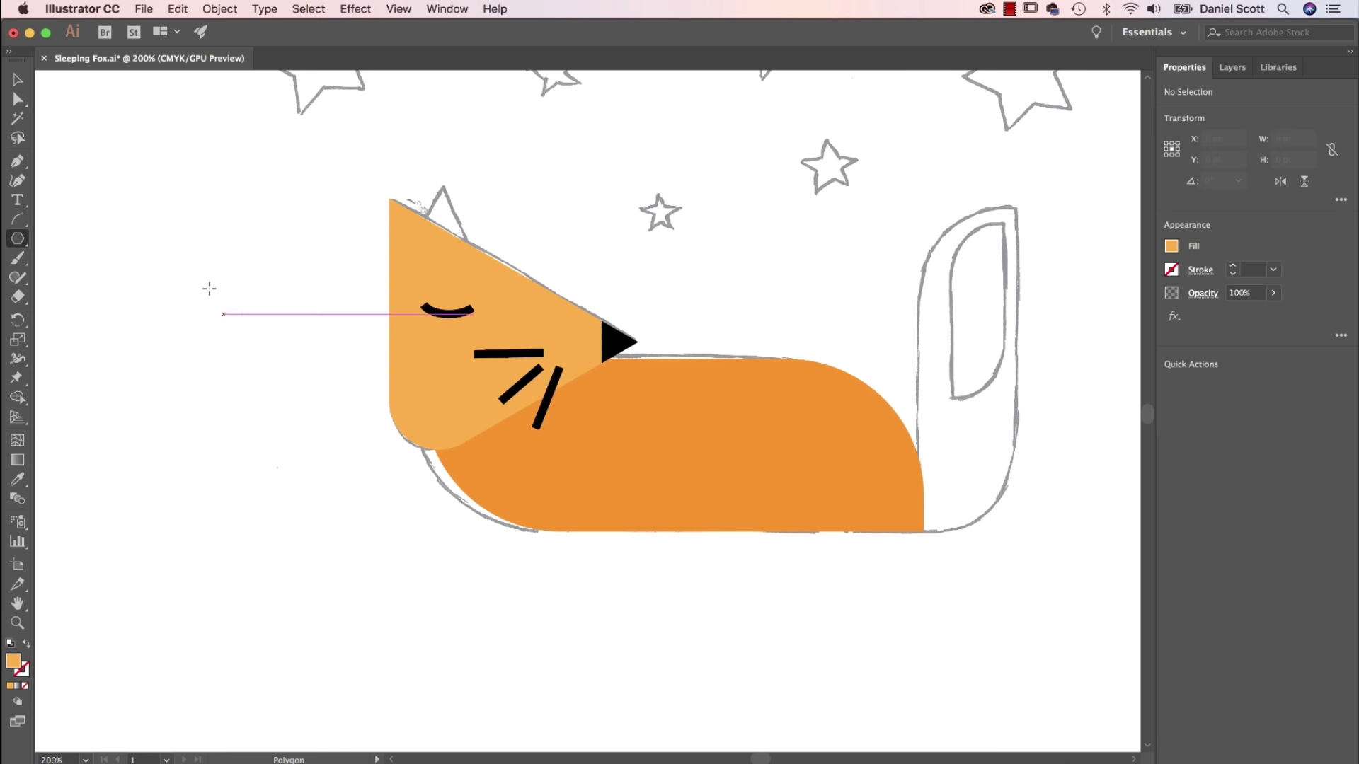
drag(152, 164, 177, 189)
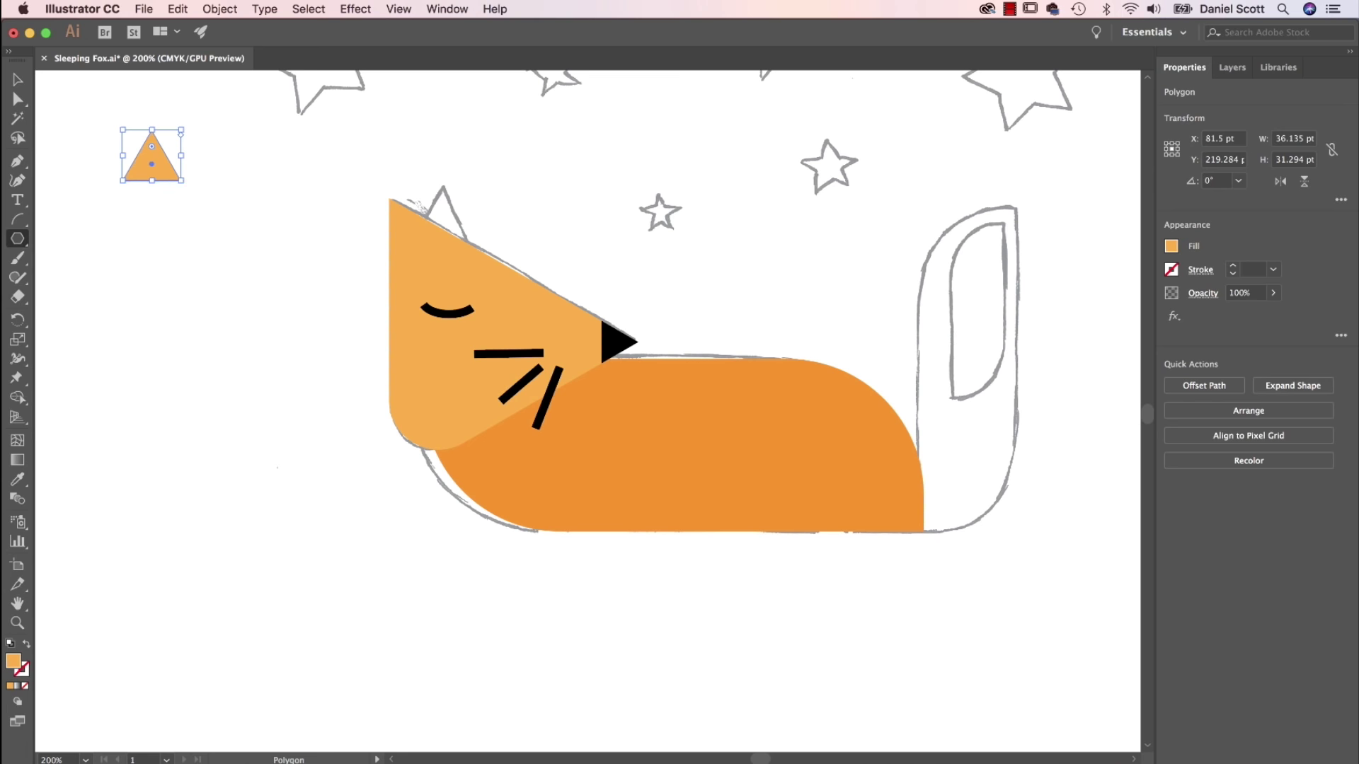
click(18, 79)
mouse_move(151, 163)
mouse_down()
mouse_move(441, 212)
mouse_move(488, 264)
mouse_move(461, 241)
mouse_move(321, 271)
mouse_up()
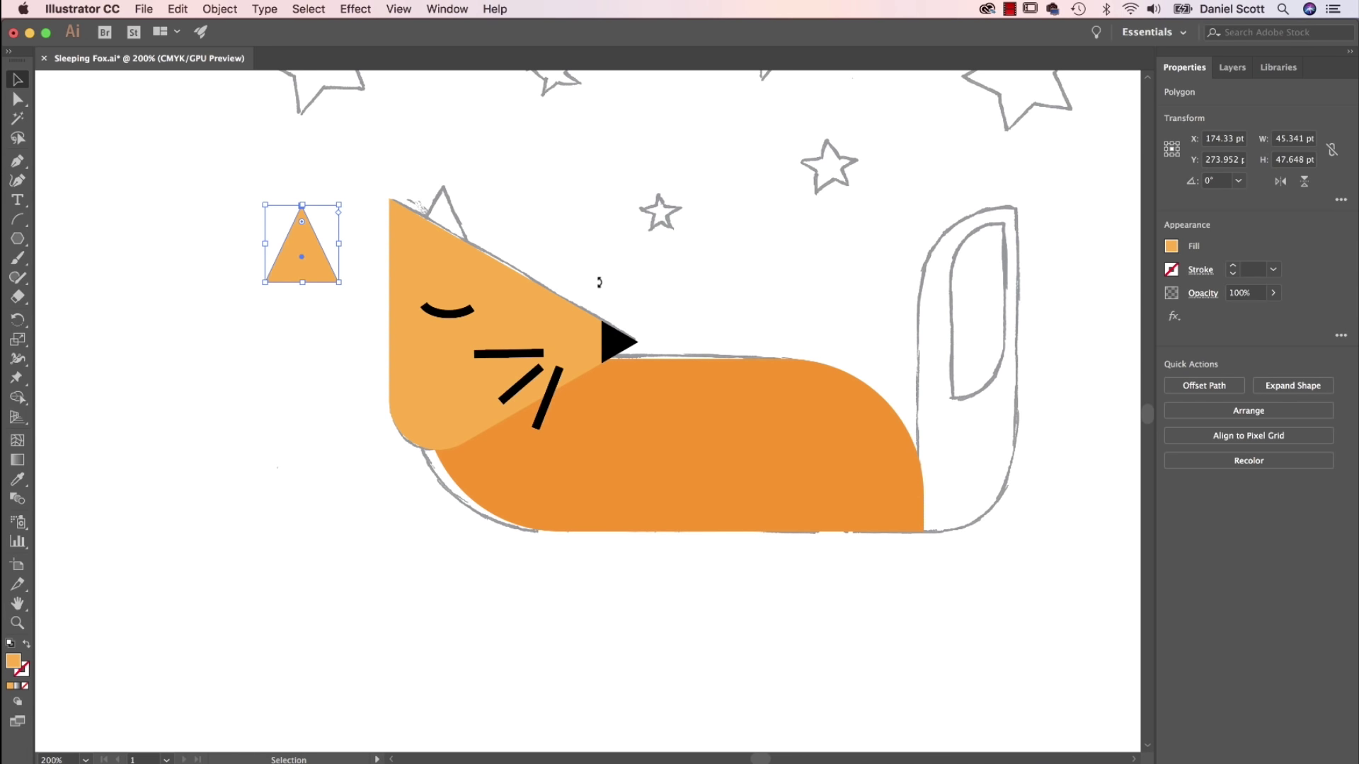
Fill the triangle with white and give it the same orange as the body for its stroke.
click(1171, 245)
click(1018, 304)
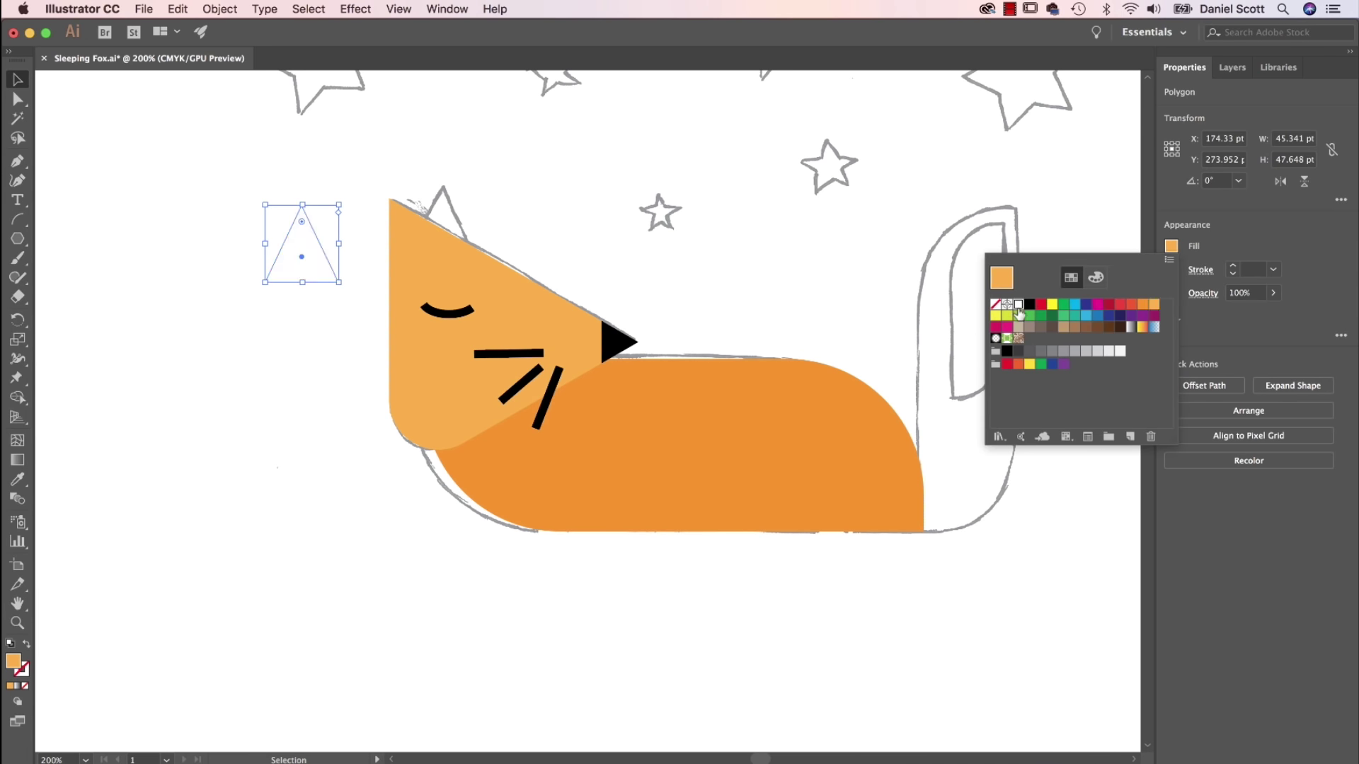
click(1267, 242)
click(1172, 270)
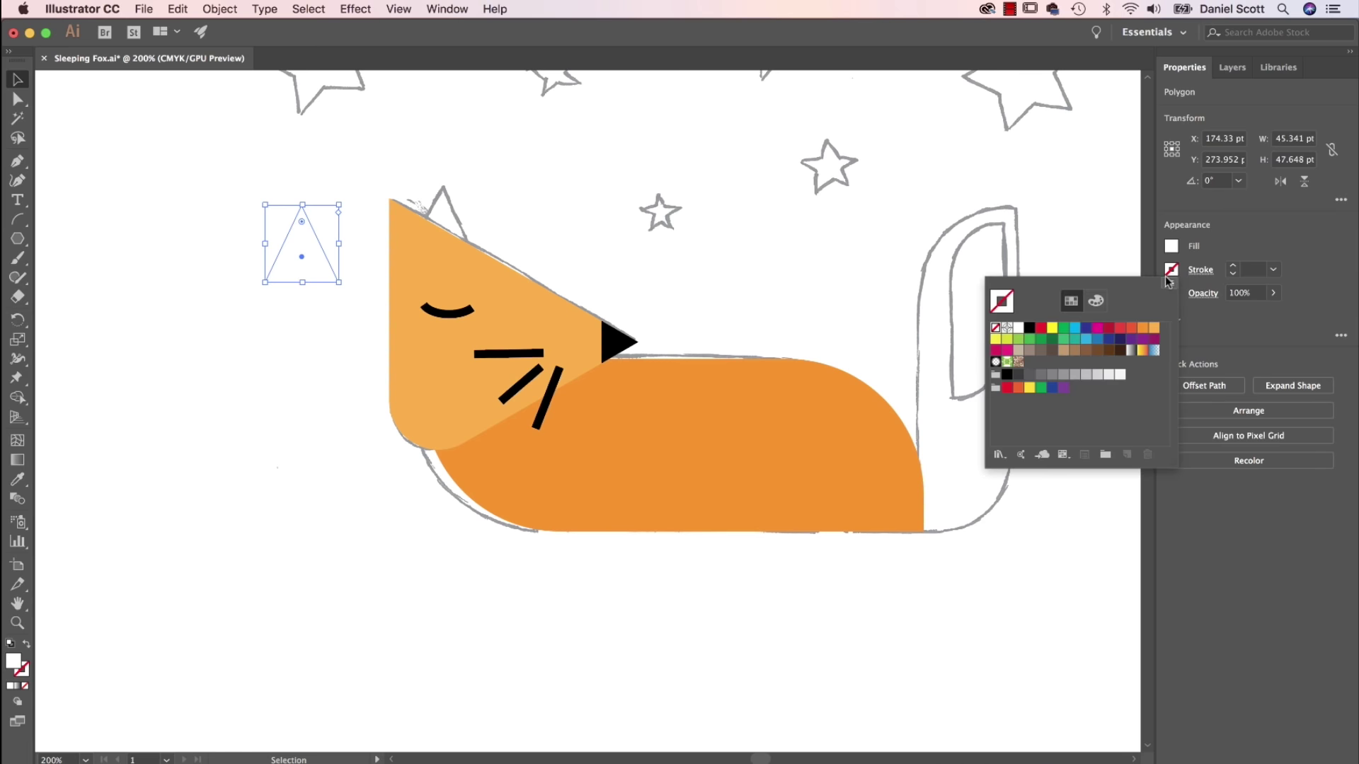
click(1141, 329)
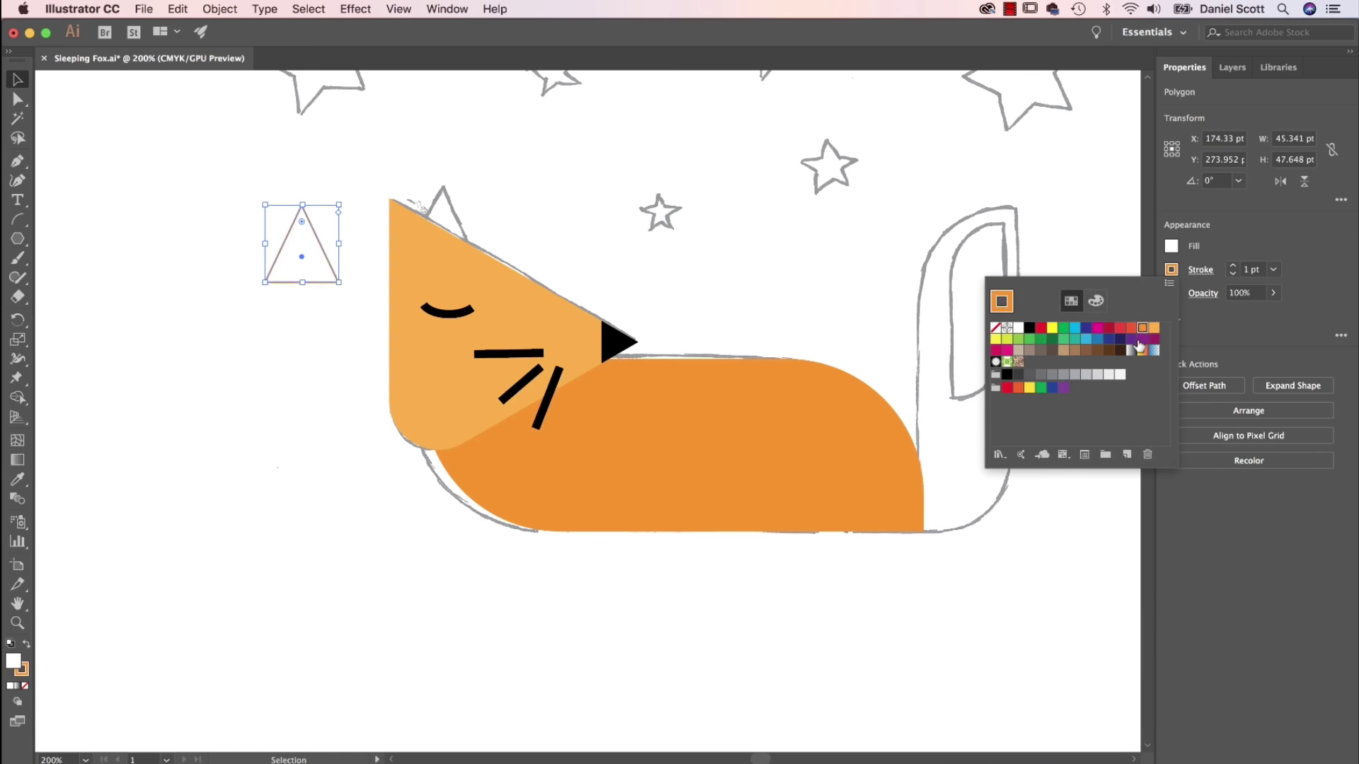
Set the triangle's stroke weight to 5 pt.
click(1233, 266)
click(1232, 264)
click(1233, 265)
click(1232, 265)
click(1232, 265)
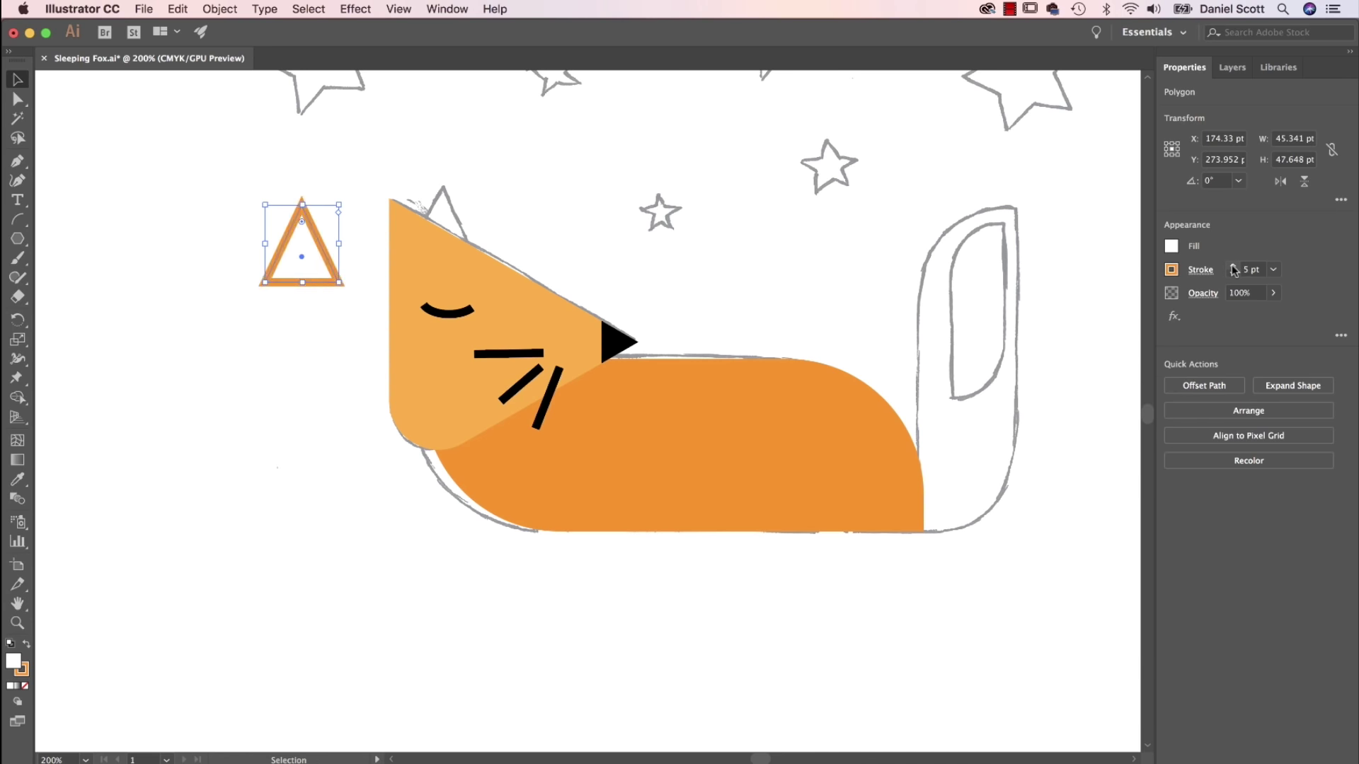
click(1233, 265)
click(1232, 275)
Move the triangle over the ear sketch, send it to the back behind the head, and deselect it.
drag(325, 253, 470, 236)
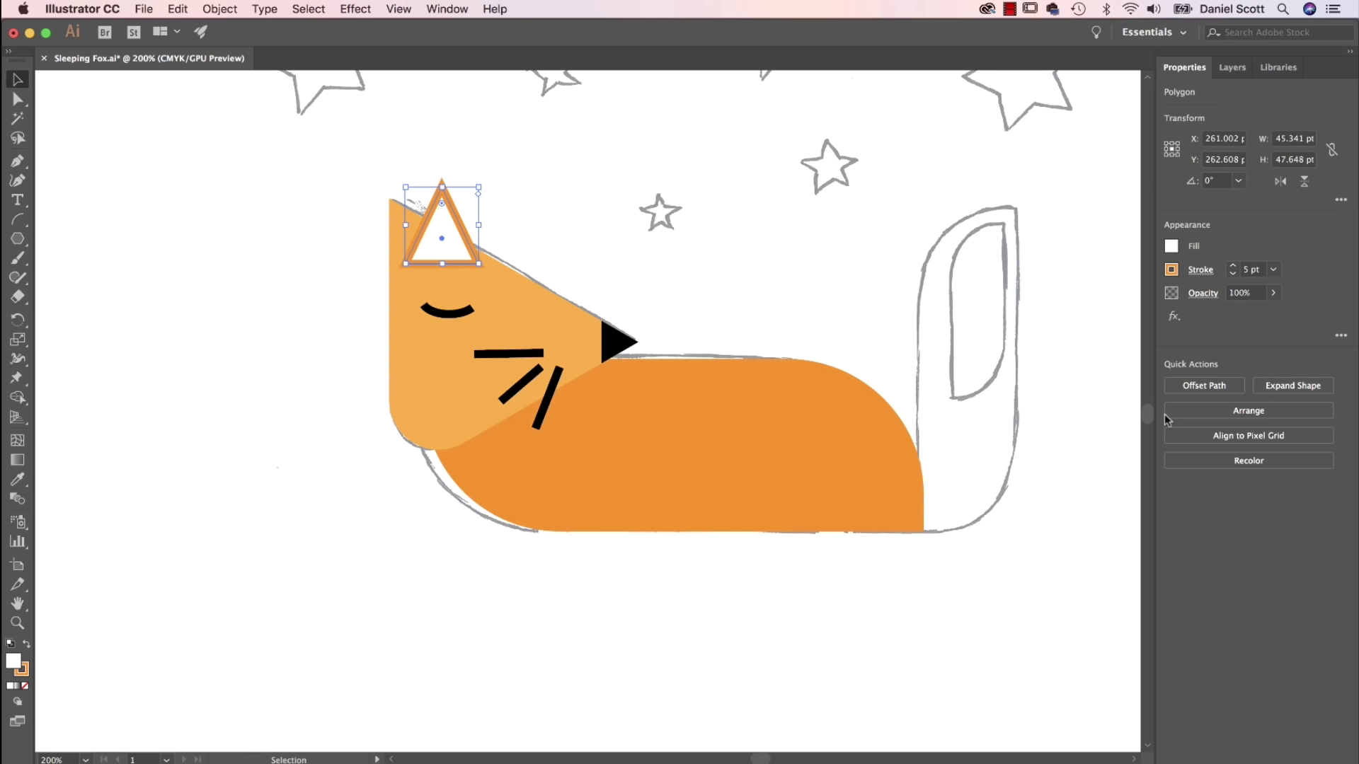
click(1249, 410)
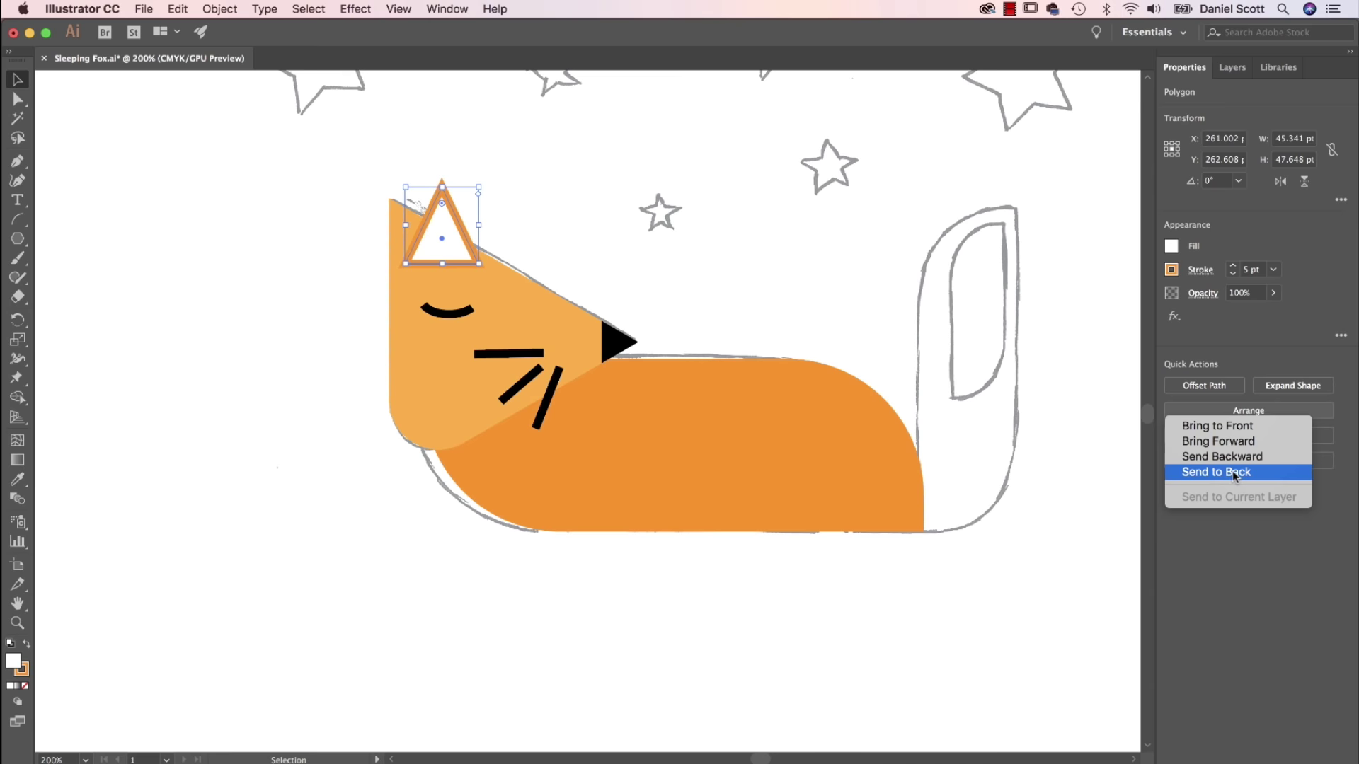
click(1233, 472)
key(super+z)
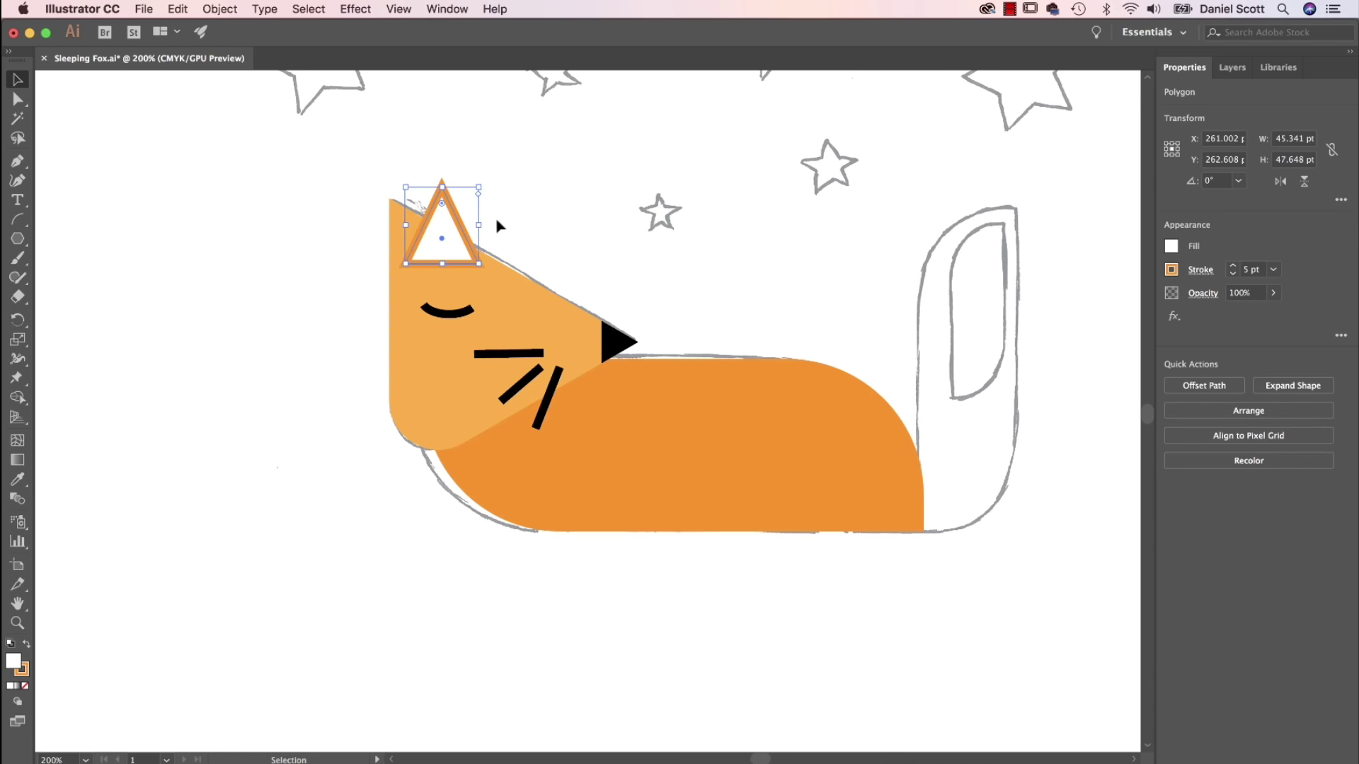
right_click(448, 223)
mouse_move(526, 468)
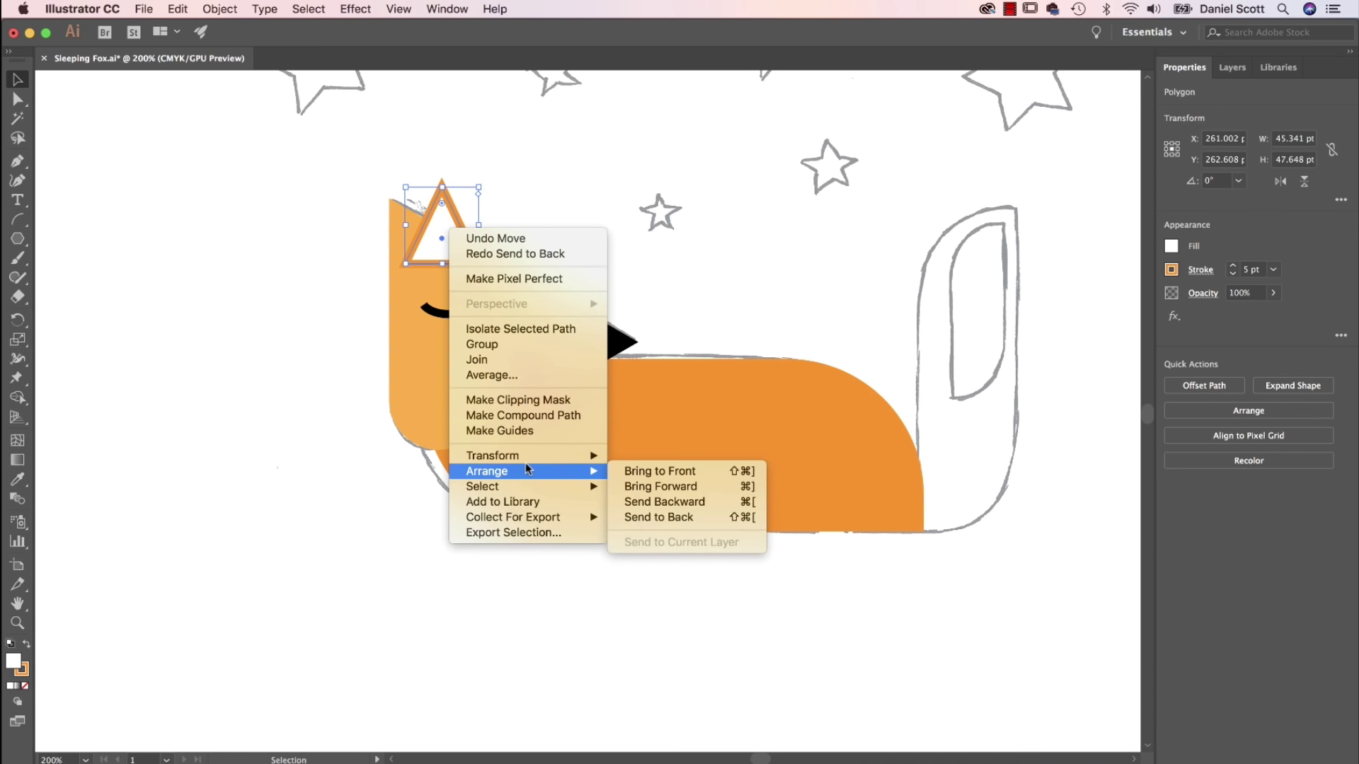
click(684, 520)
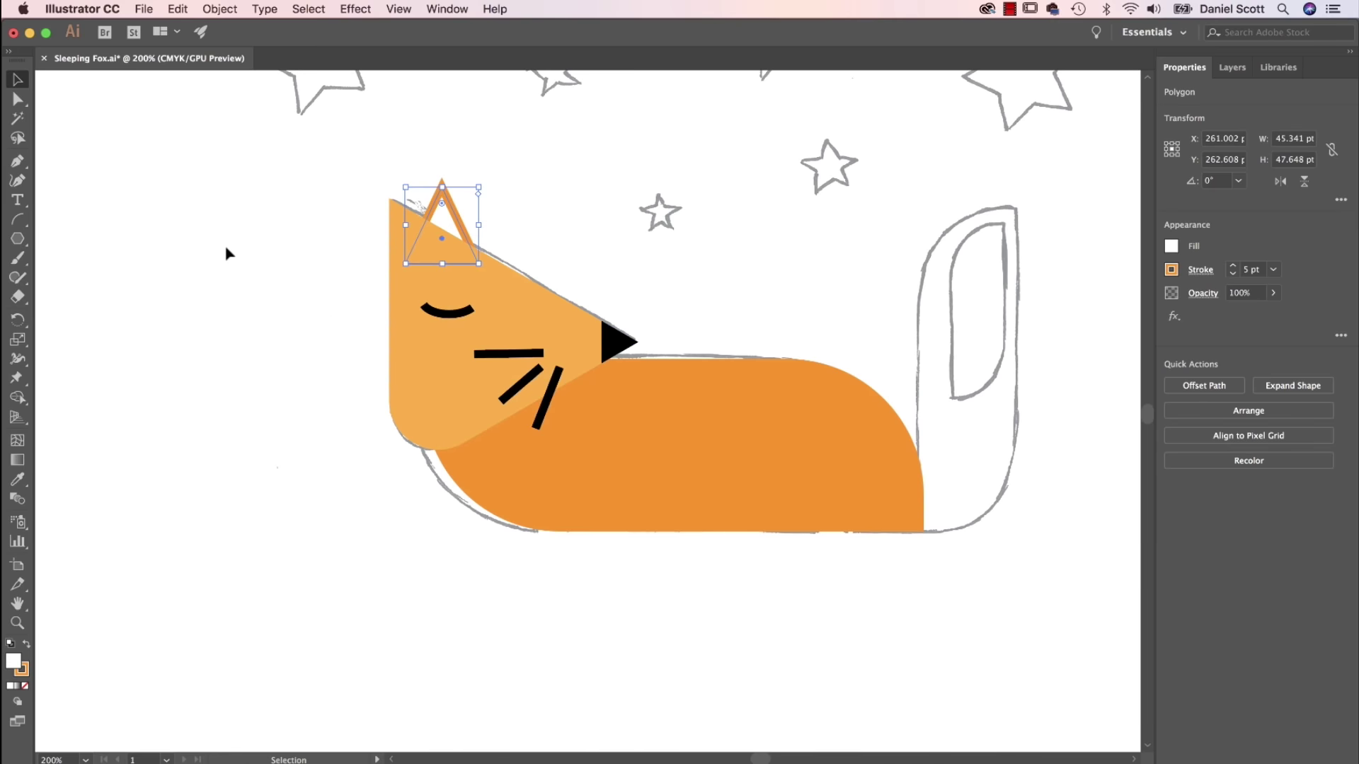
click(225, 252)
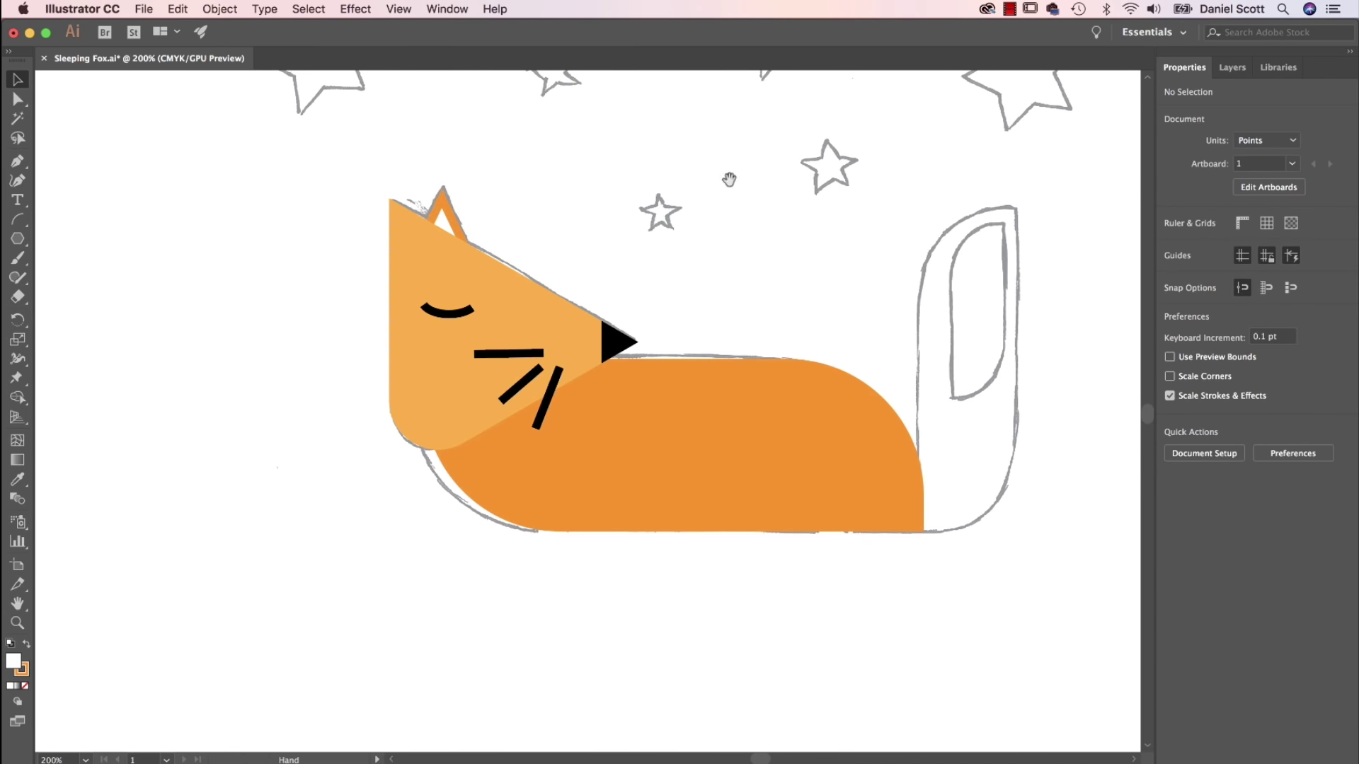
Activate the Star tool for tracing the sketched stars above the fox.
drag(729, 176, 662, 355)
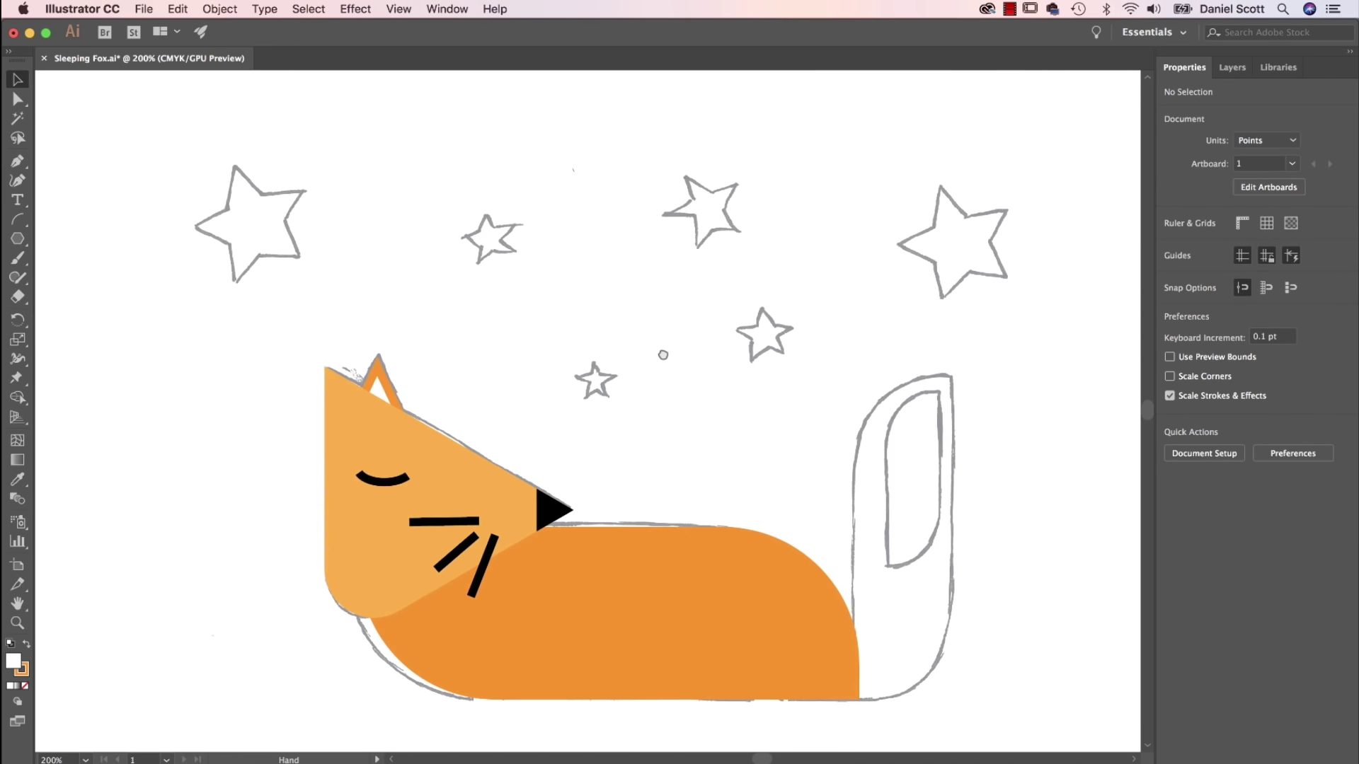
click(18, 239)
click(18, 239)
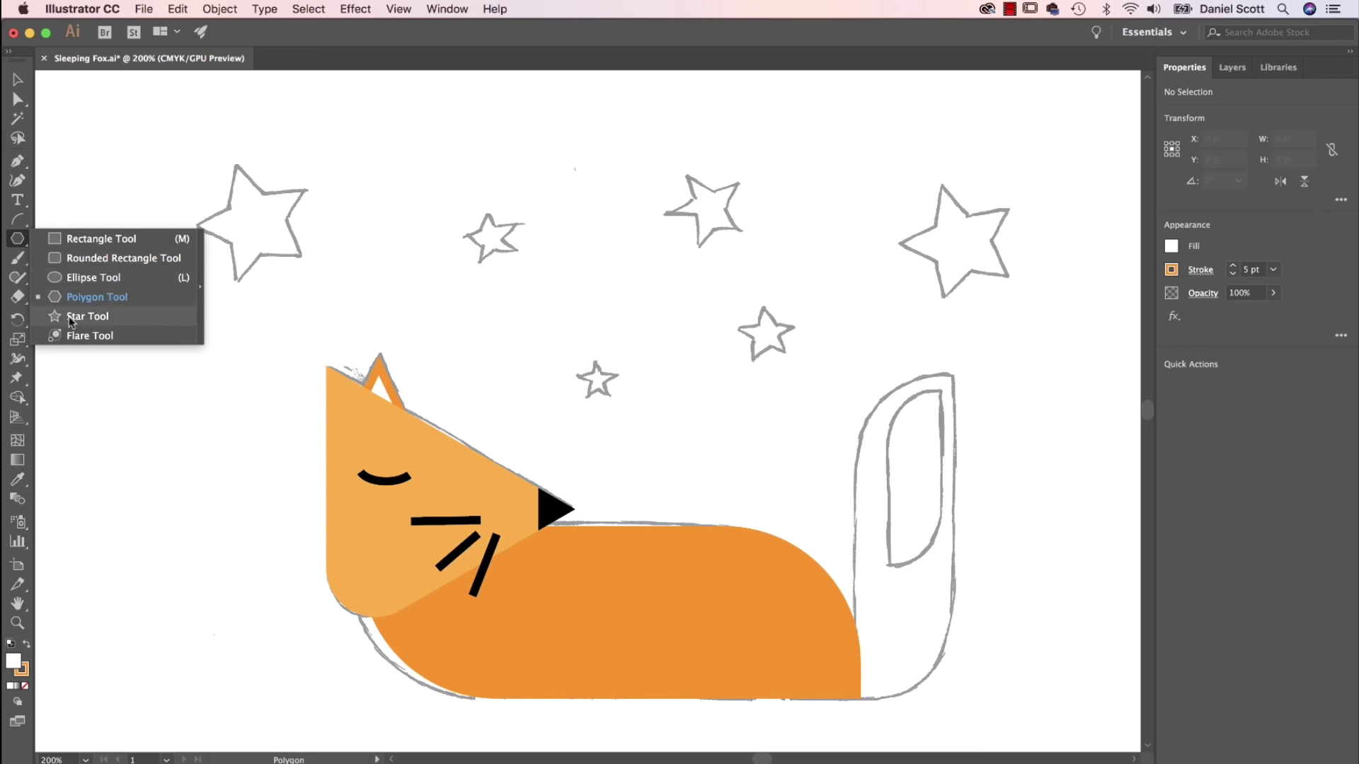
click(90, 317)
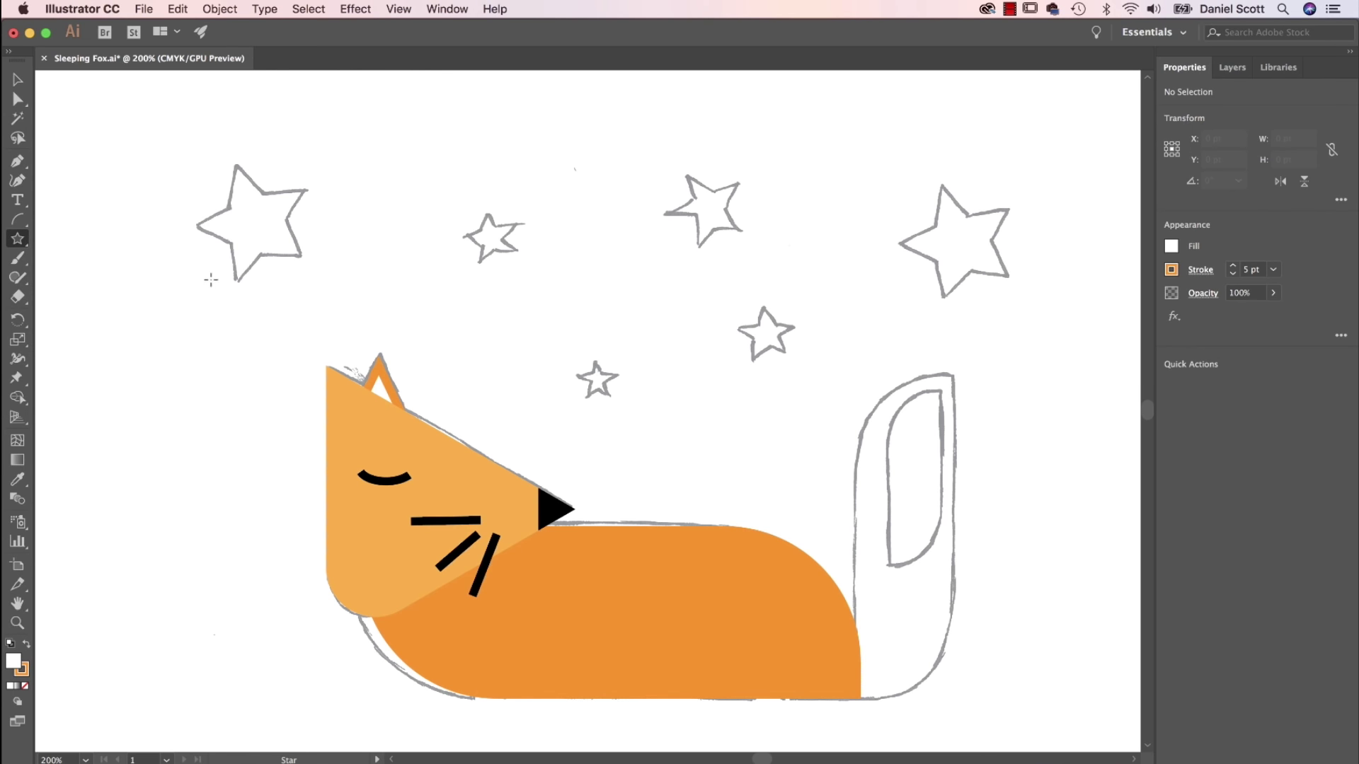
click(266, 330)
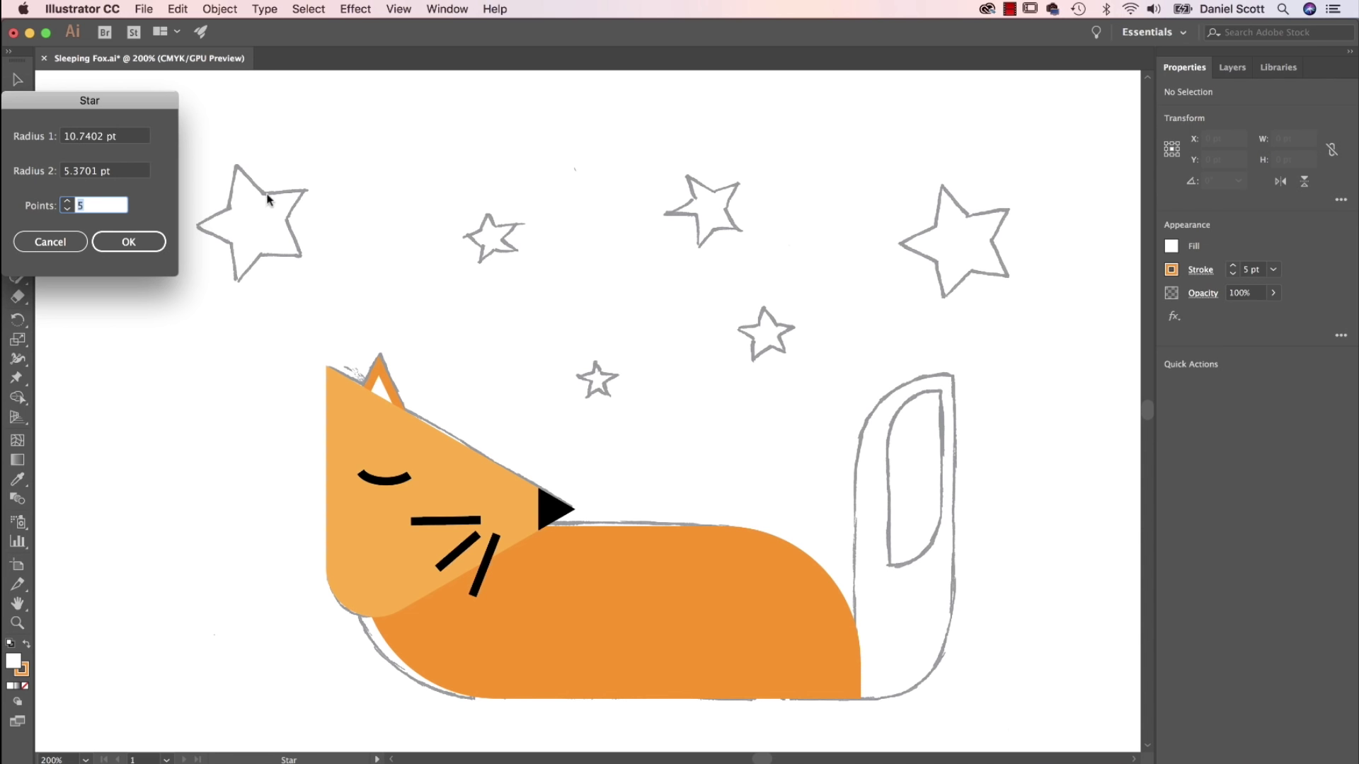
click(130, 242)
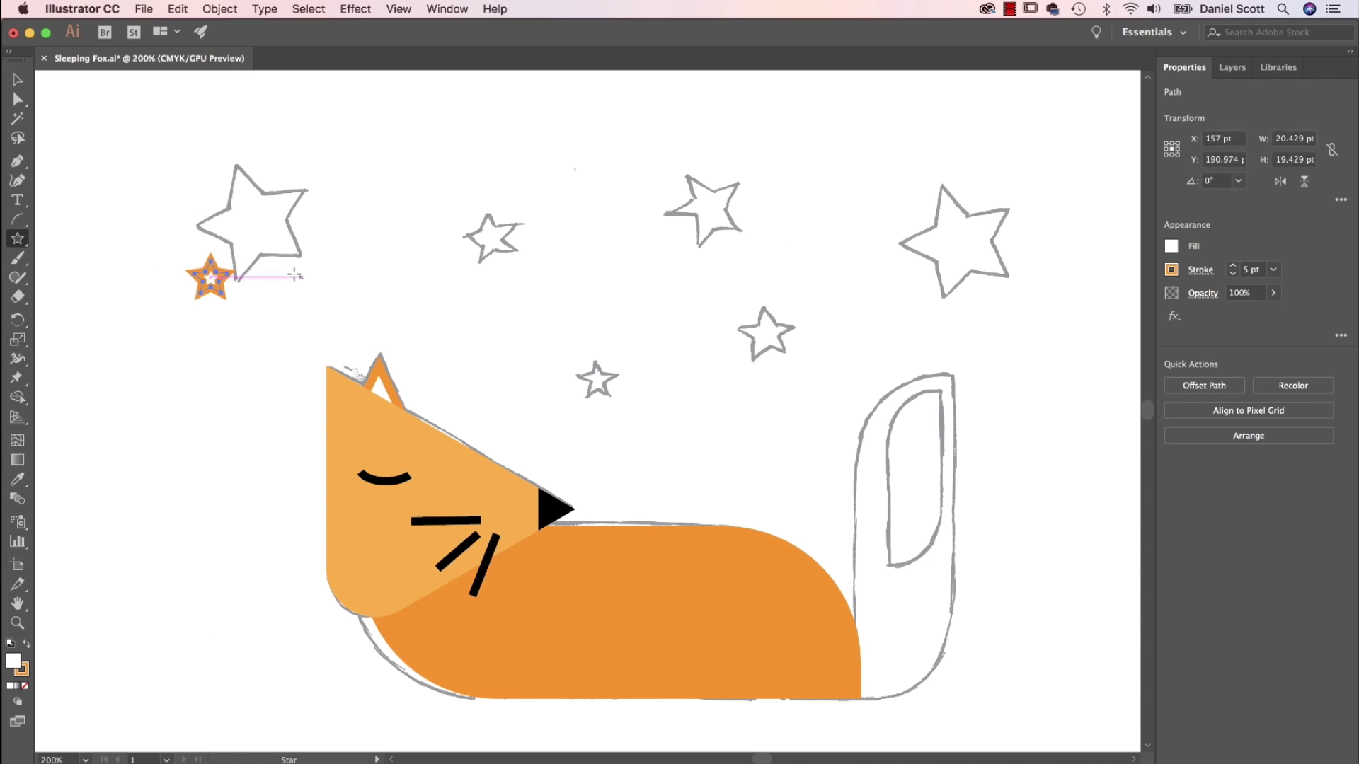
drag(373, 158, 461, 237)
drag(688, 223, 726, 274)
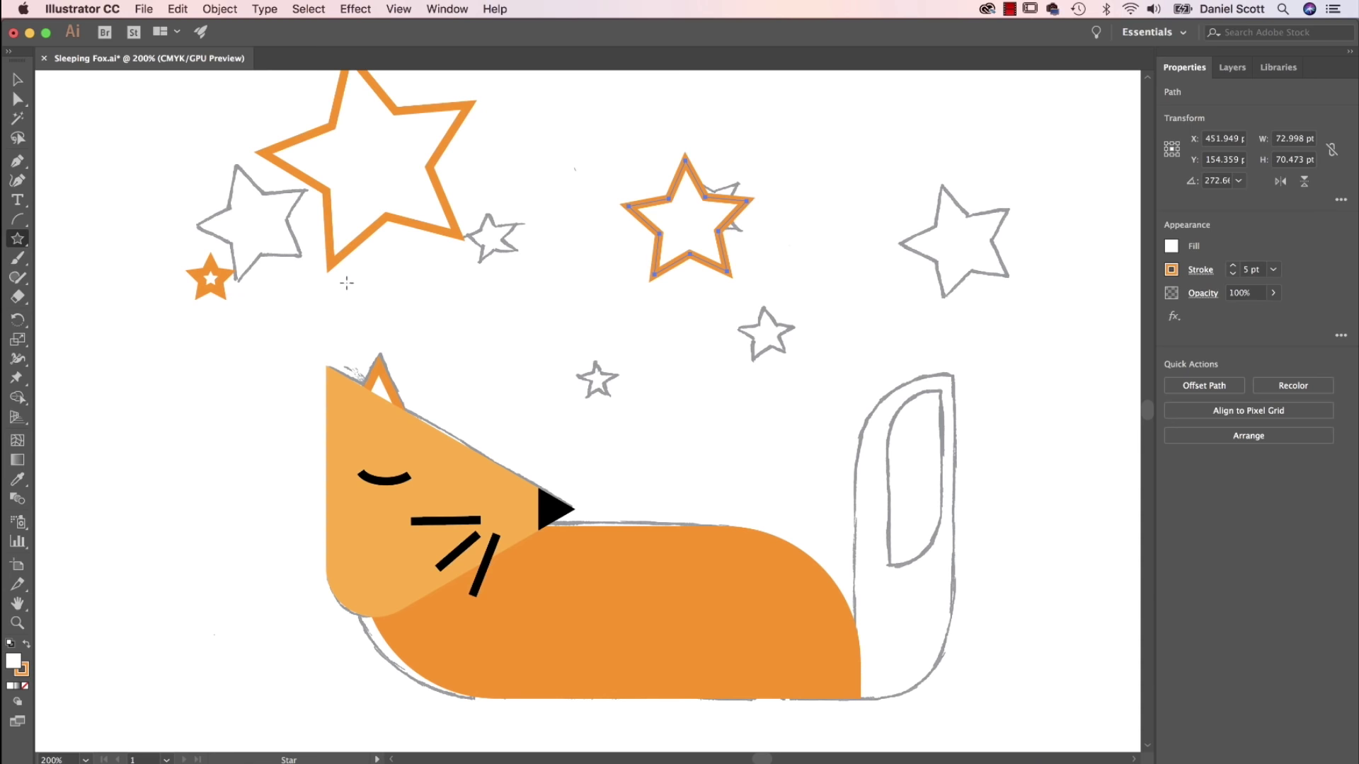
key(super+z)
key(super+z)
key(super+z)
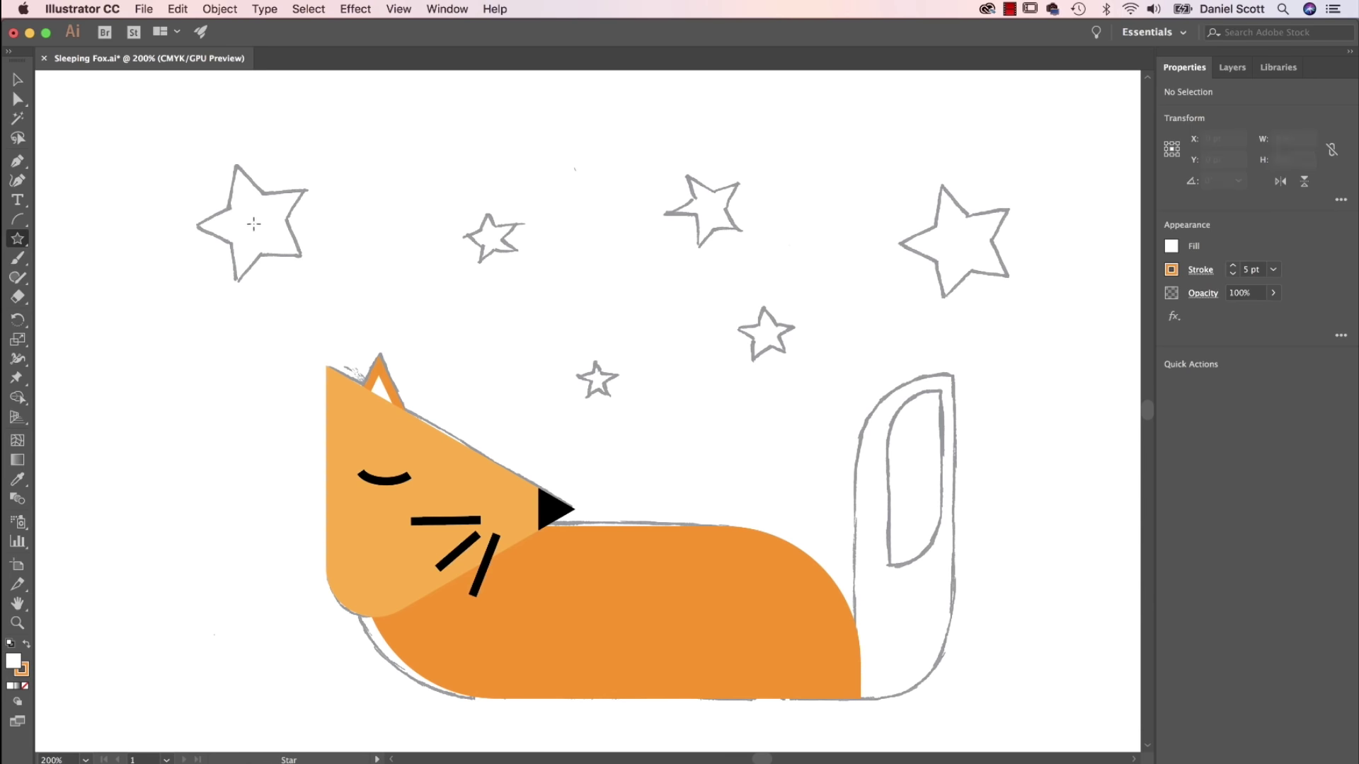
Trace the four upper sketched stars with the Star tool, undoing the first attempt and making the rightmost star about 69 x 72 pt.
mouse_move(213, 181)
mouse_down()
mouse_move(273, 207)
mouse_move(243, 207)
mouse_move(303, 254)
mouse_up()
key(super+z)
drag(486, 238, 505, 259)
drag(698, 207, 694, 249)
mouse_move(957, 244)
mouse_down()
mouse_move(981, 297)
mouse_move(938, 308)
mouse_up()
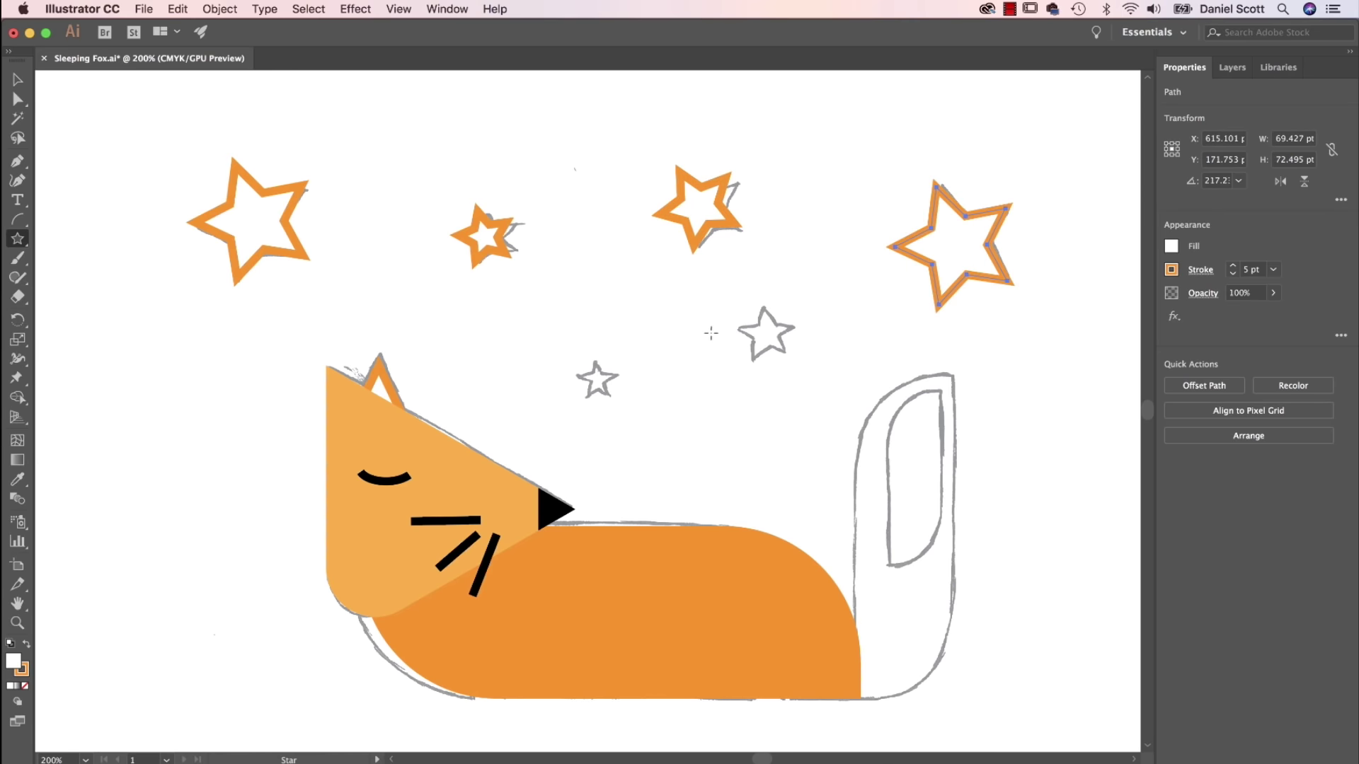
Draw stars over the two lower sketched stars, the larger about 34 pt wide, and add an extra one about 23 pt wide below and between them.
drag(763, 333, 789, 363)
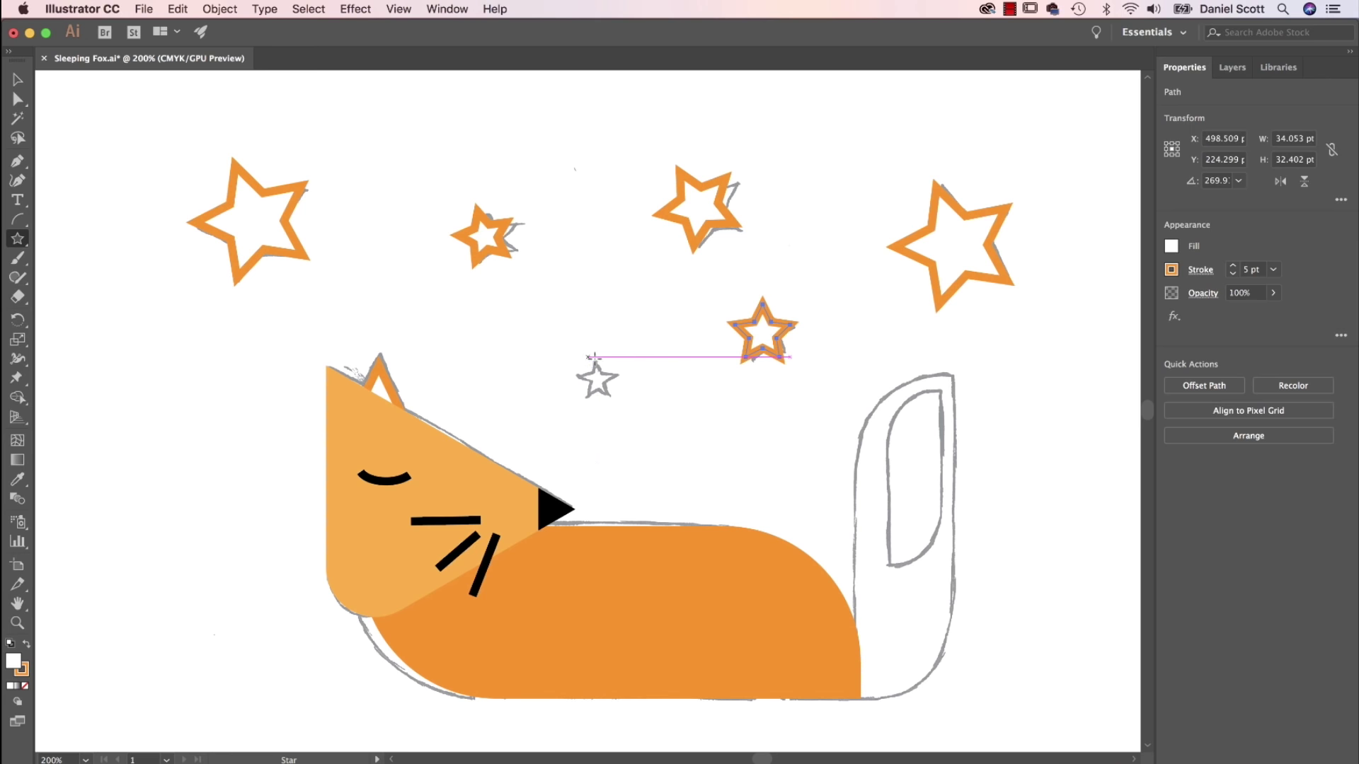
drag(597, 377, 622, 362)
drag(696, 413, 715, 400)
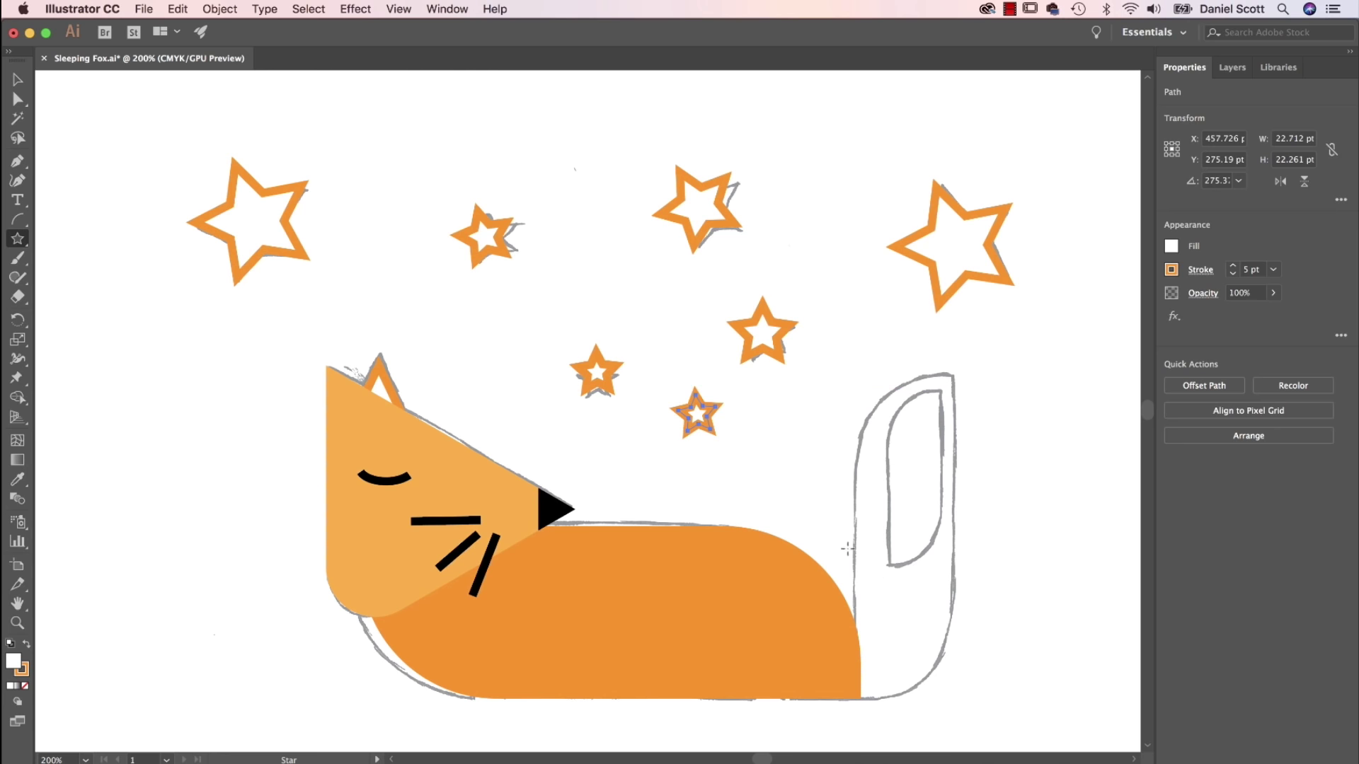
Draw a rectangle about 59 x 203 pt over the outer tail sketch and remove its fill.
scroll(891, 602, down, 1)
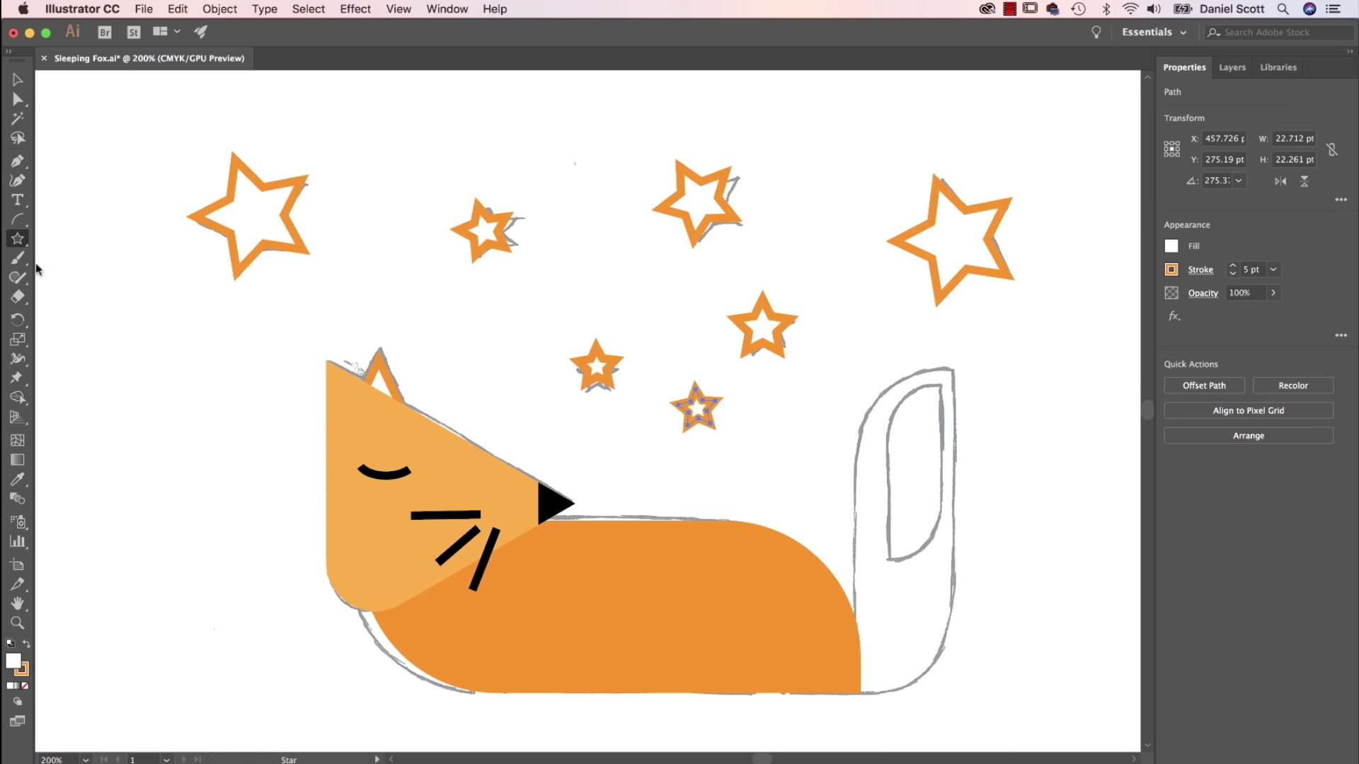
drag(17, 245, 78, 235)
mouse_move(954, 369)
mouse_down()
mouse_move(825, 711)
mouse_move(873, 697)
mouse_move(843, 695)
mouse_move(856, 695)
mouse_up()
click(399, 8)
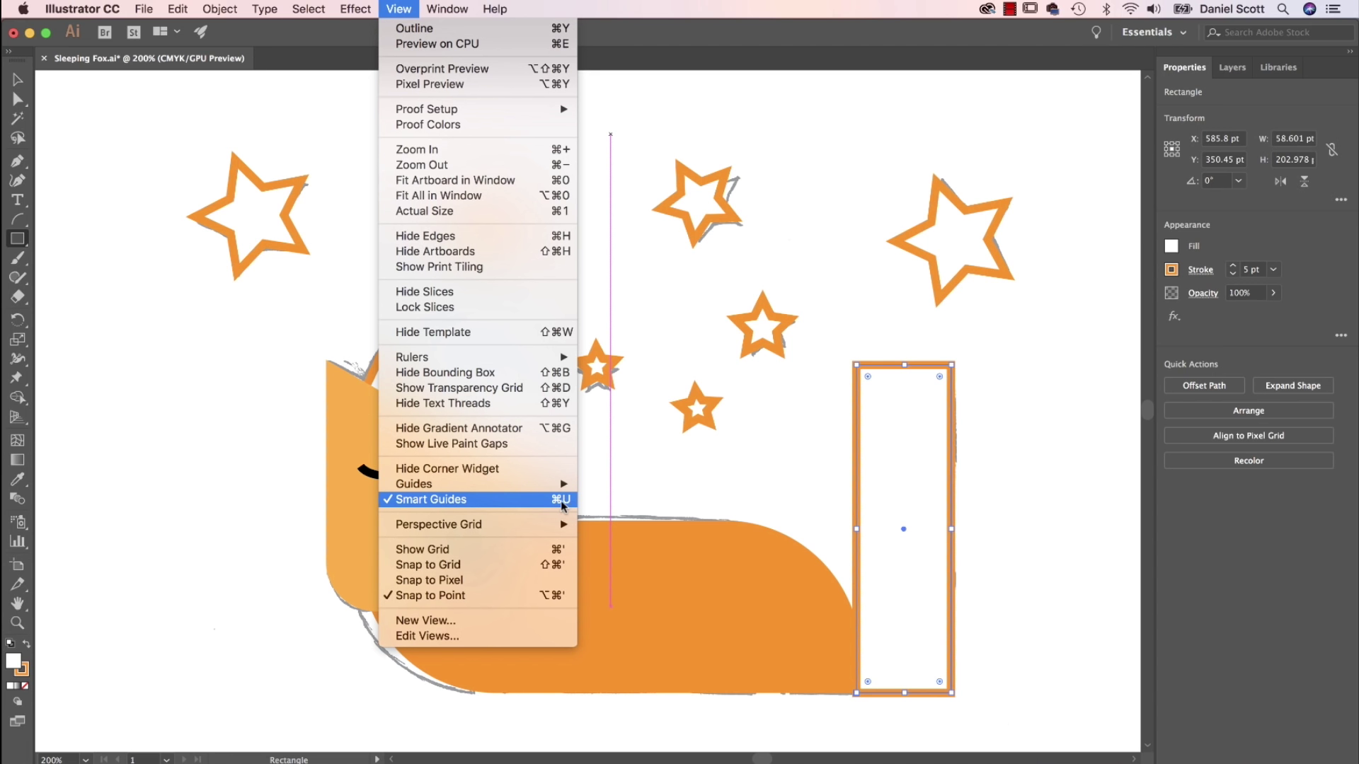
click(399, 9)
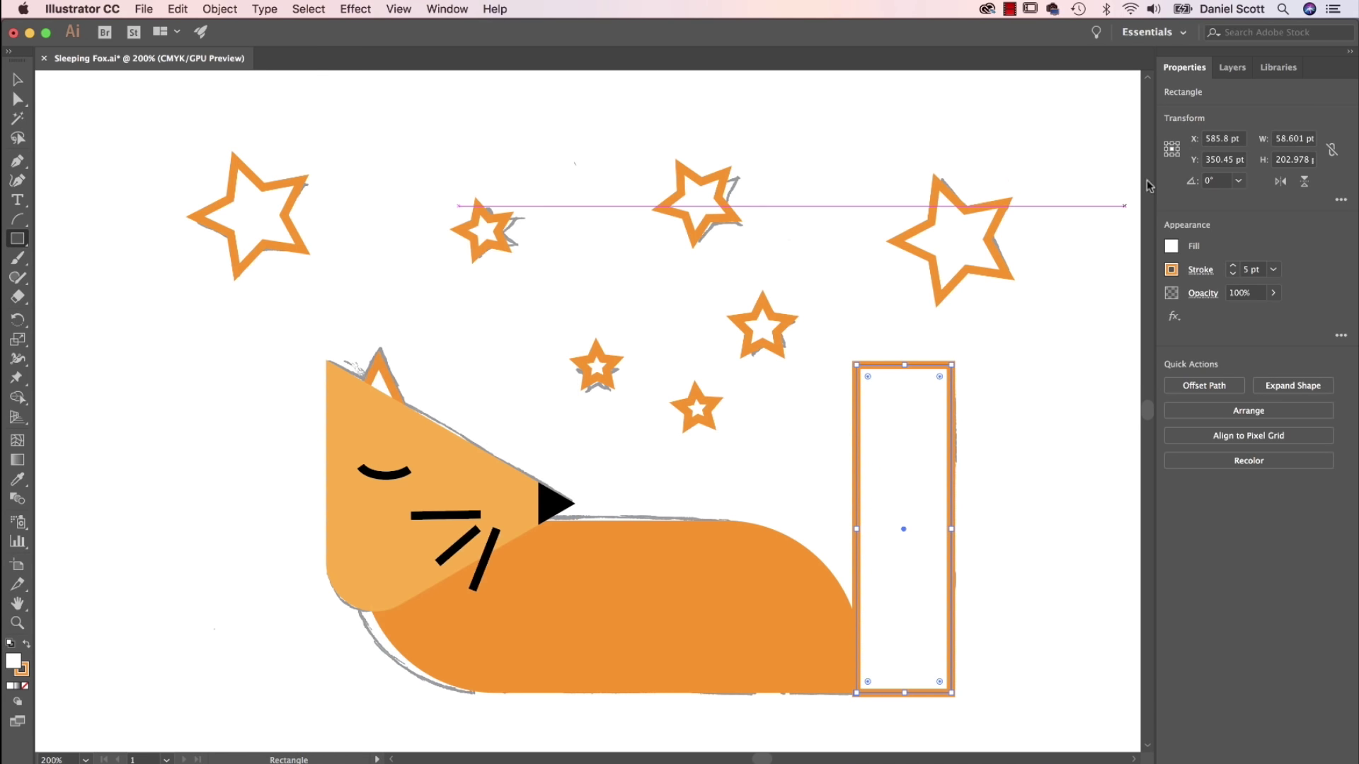
click(1171, 246)
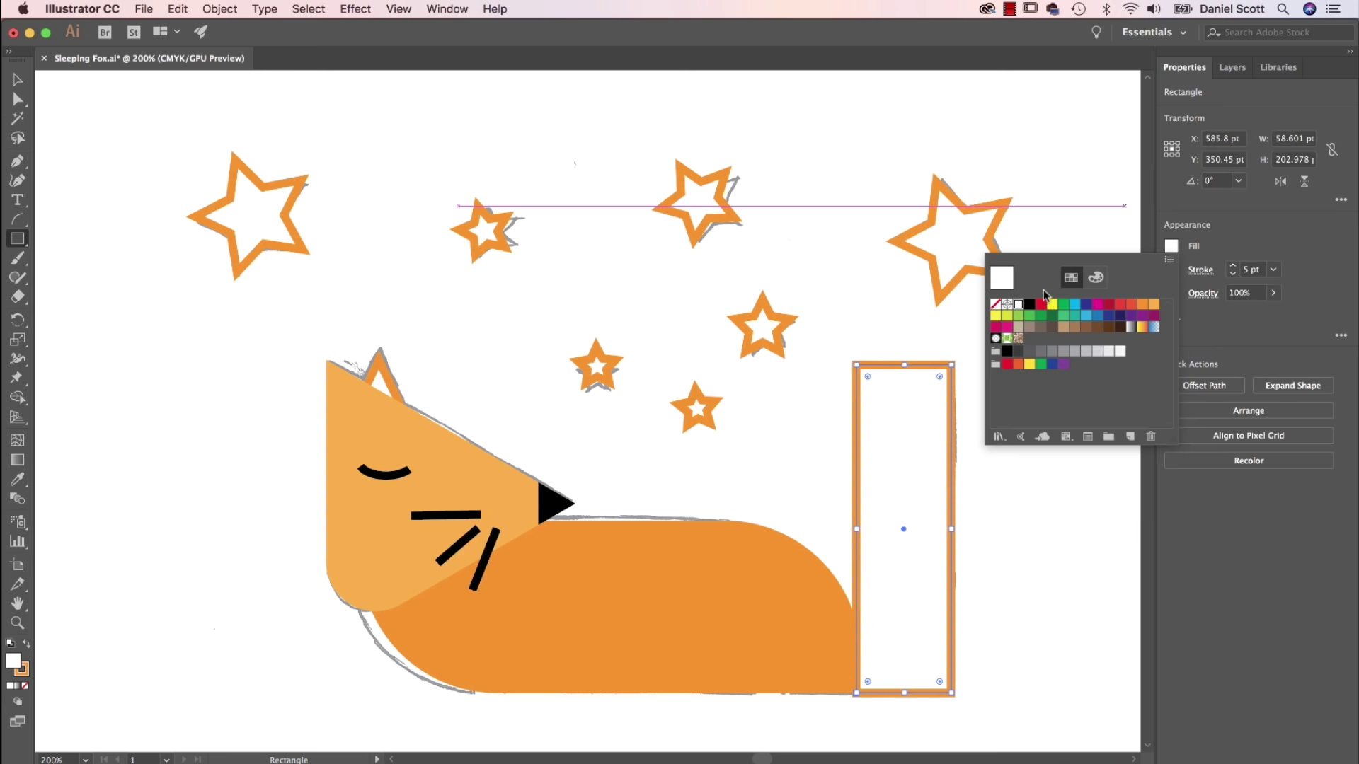
click(998, 305)
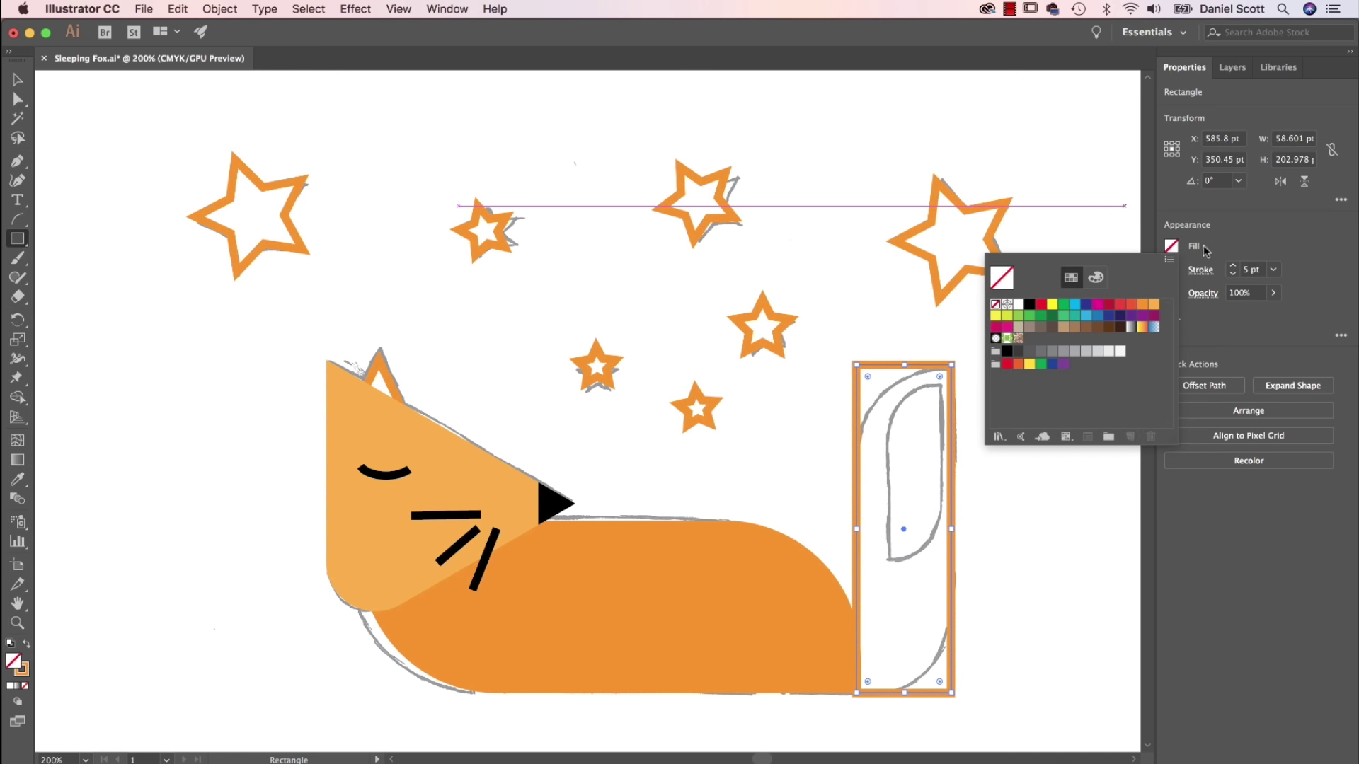
click(1294, 212)
Round the tail rectangle's upper-left and lower-right corners together to match the sketched outline.
click(17, 99)
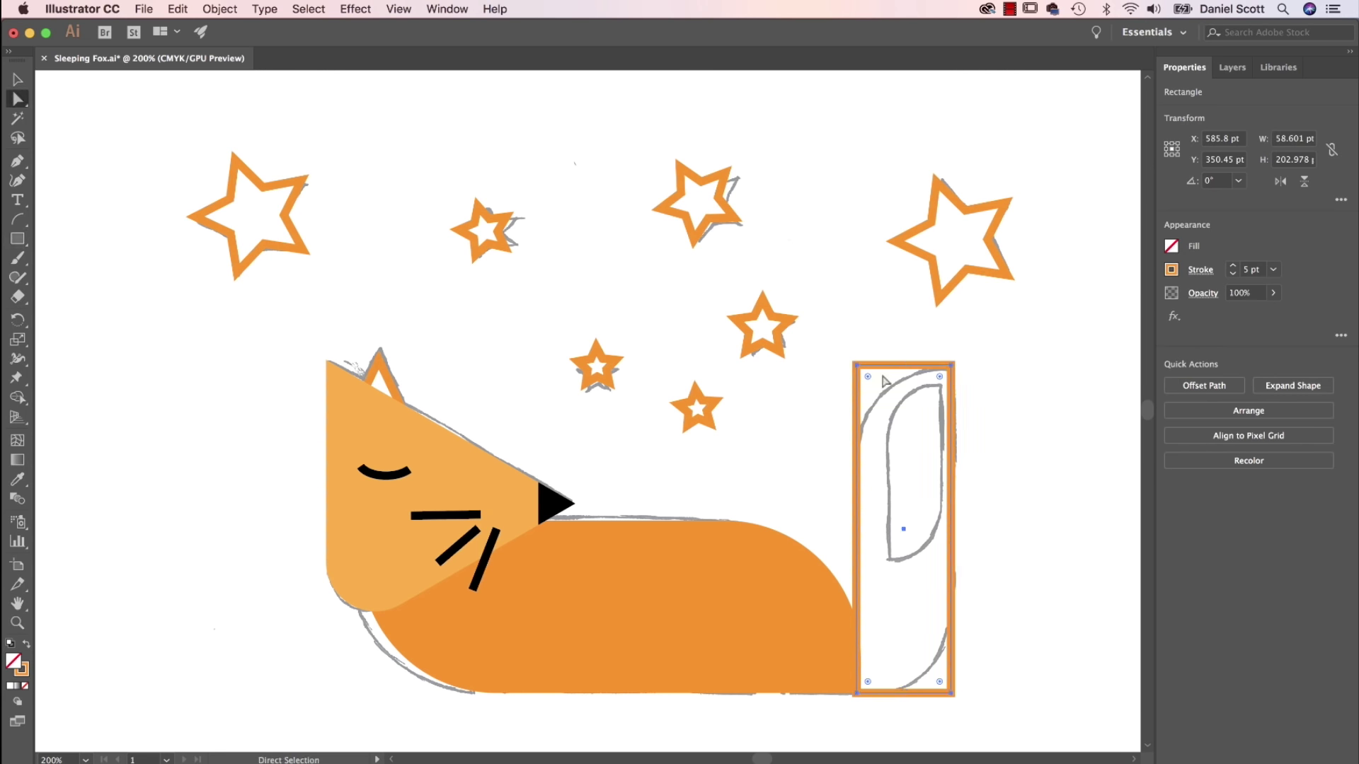
click(857, 366)
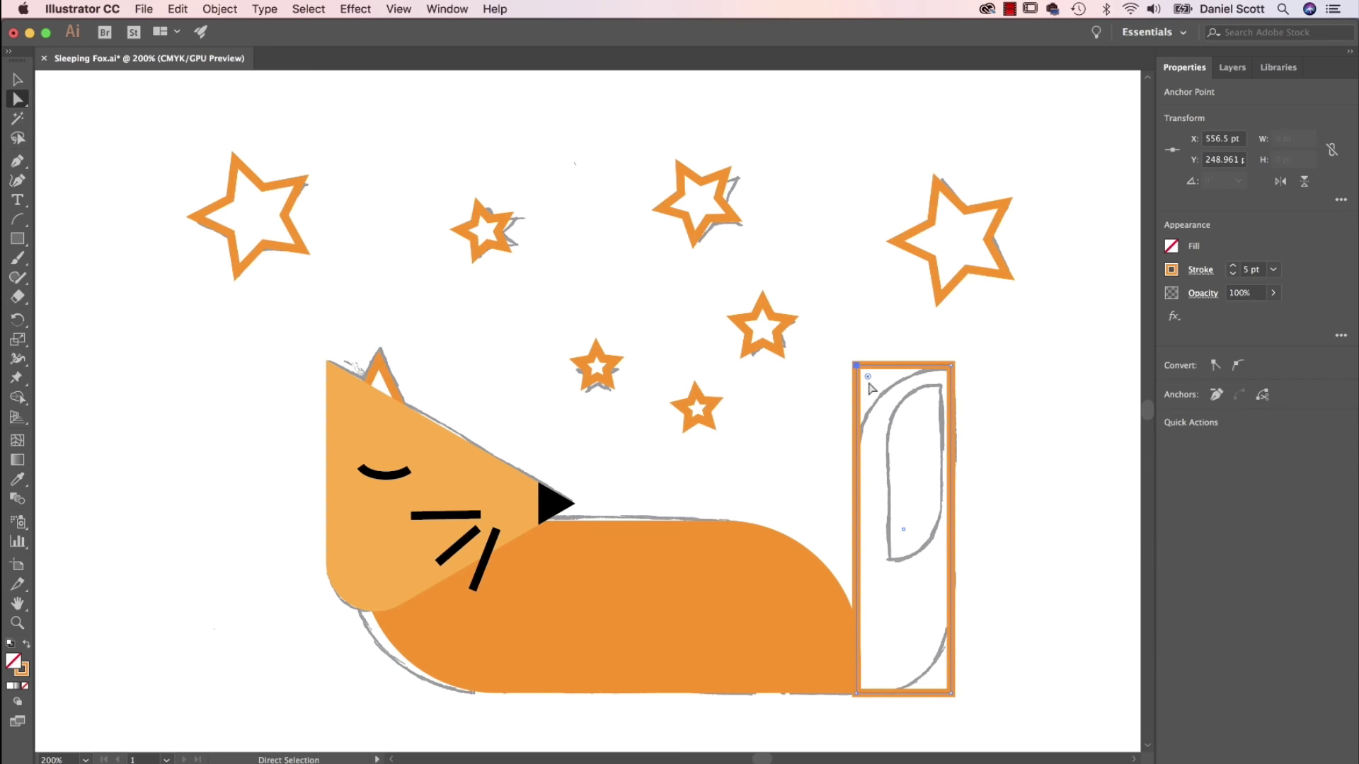
shift+click(952, 694)
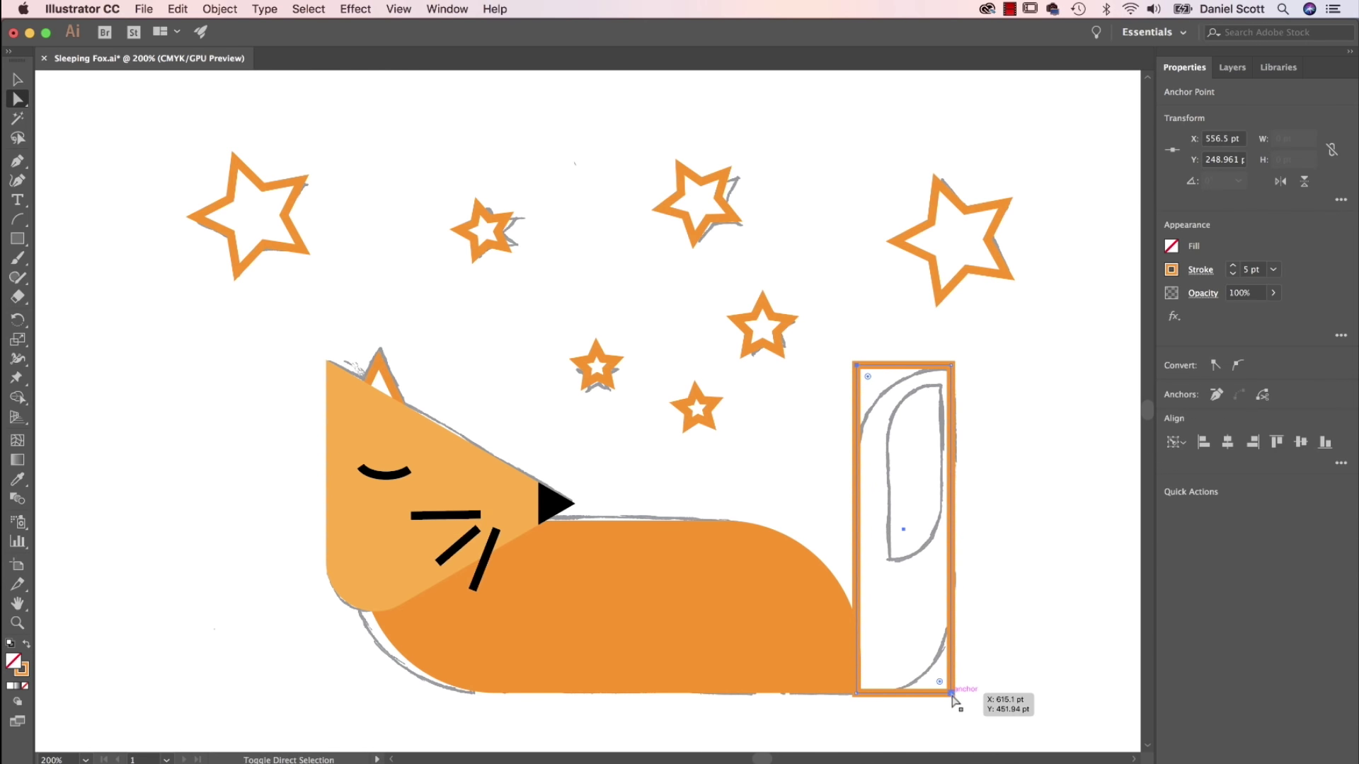
drag(870, 383, 937, 474)
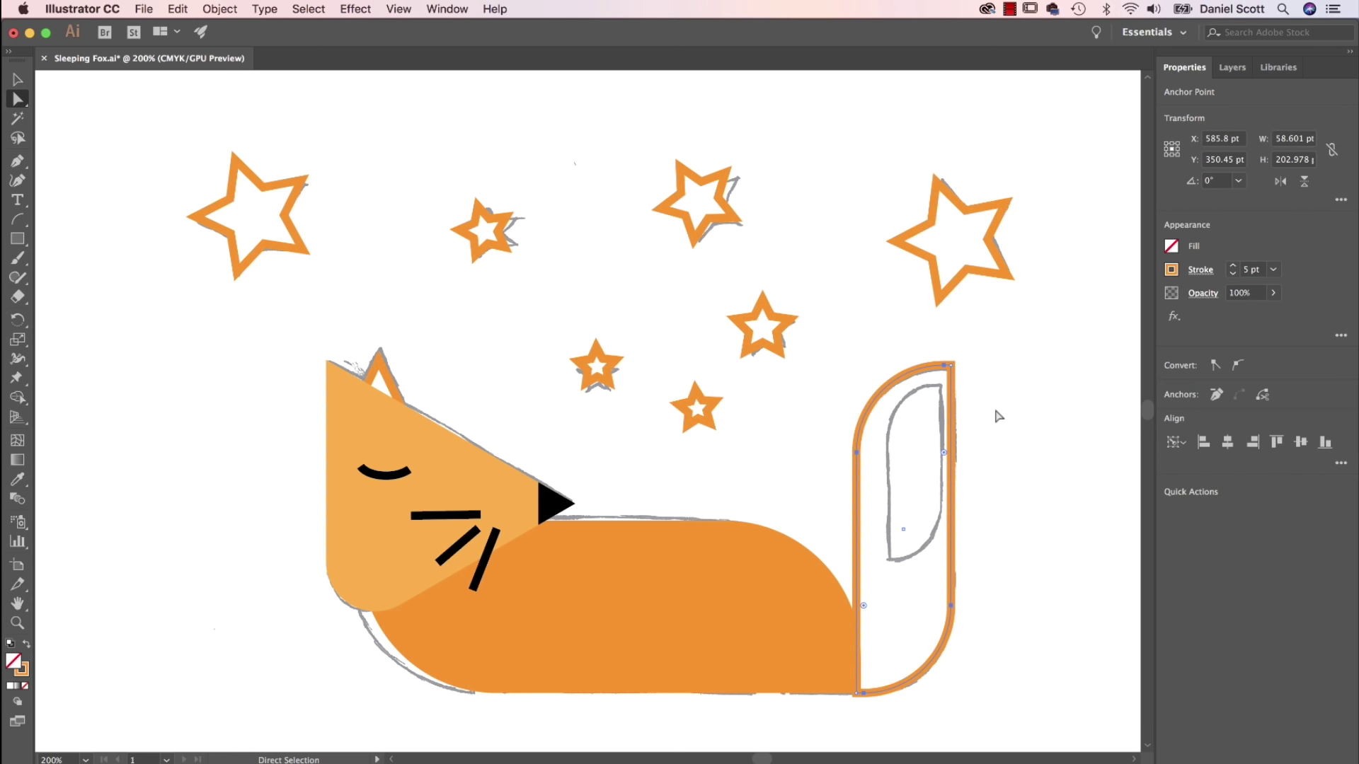
Draw a rectangle about 31.5 x 109 pt over the inner tail sketch and round its upper-left and lower-right corners to match.
click(21, 247)
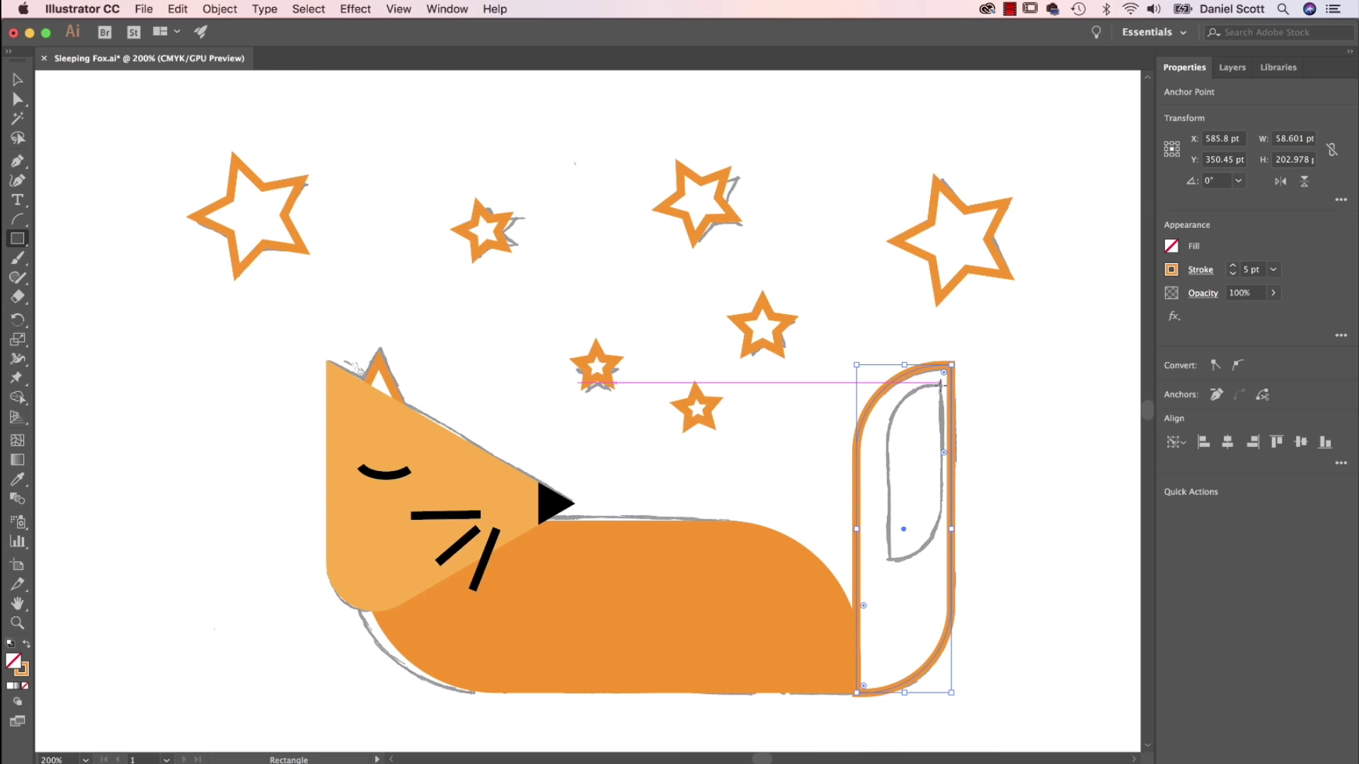
drag(940, 384, 889, 560)
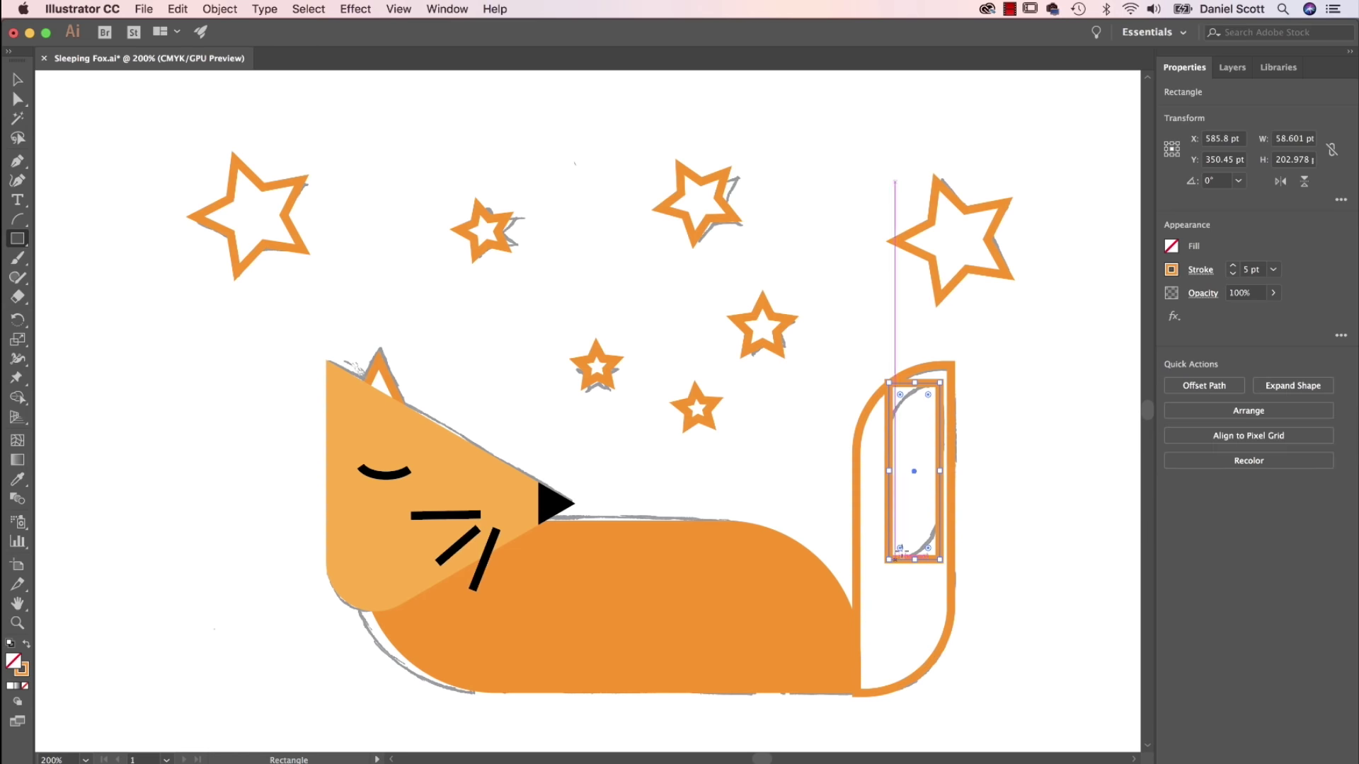
key(a)
click(890, 384)
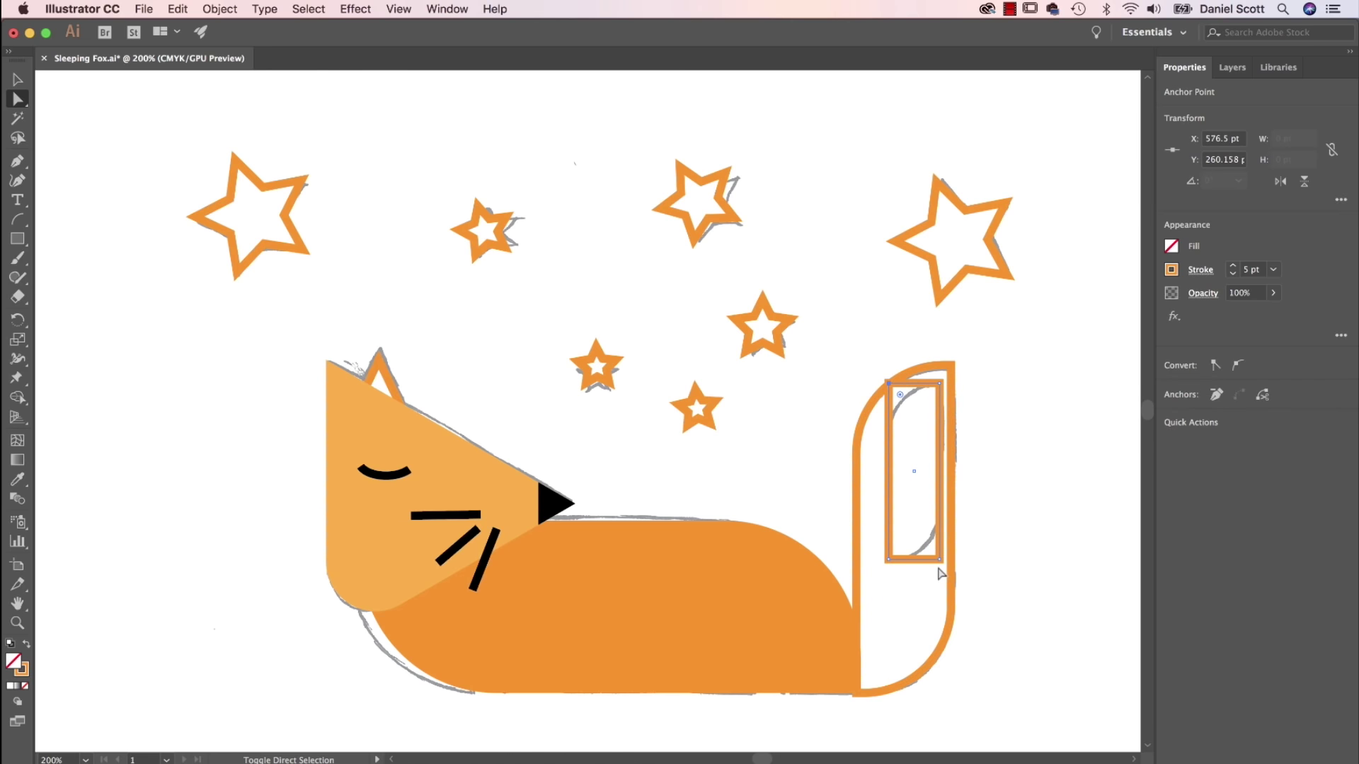
shift+click(940, 560)
drag(900, 398, 936, 439)
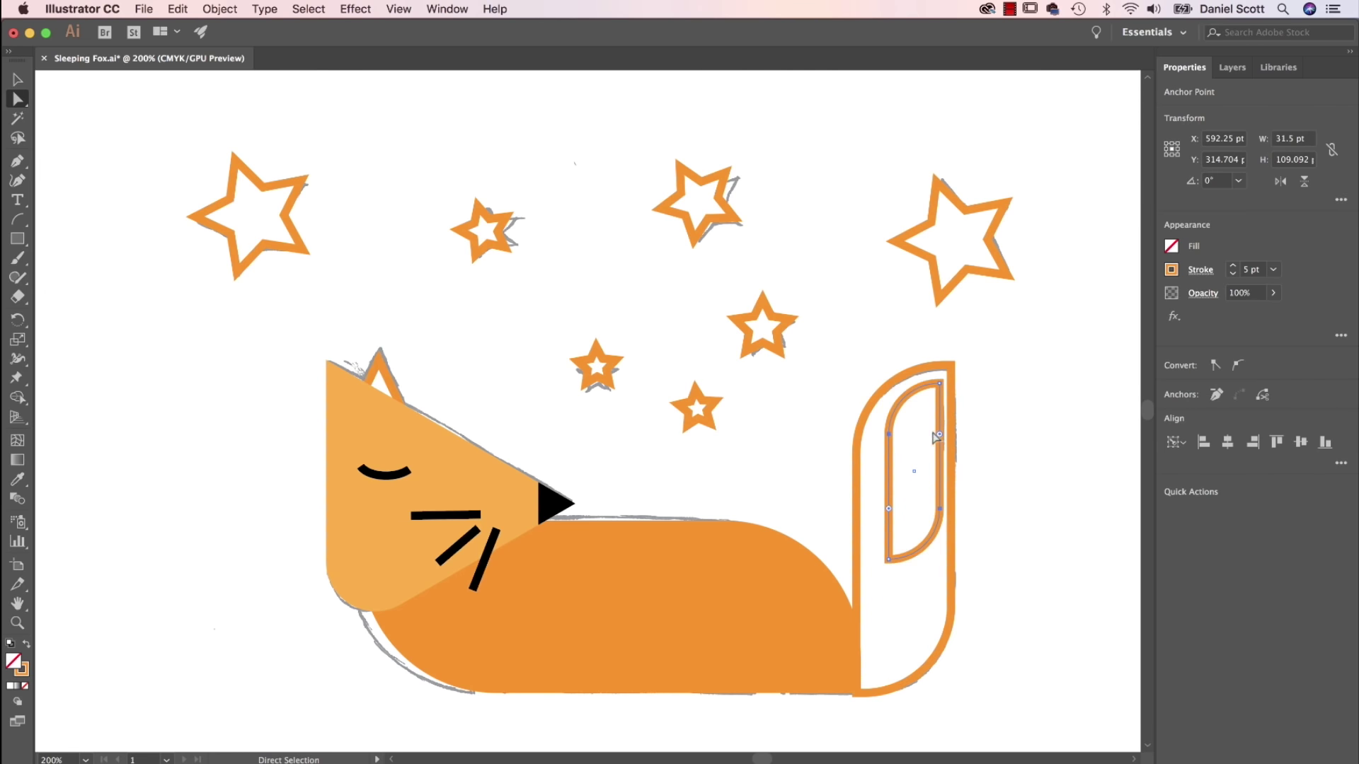
Remove the outer tail shape's stroke and fill it with the same light orange as the head.
key(v)
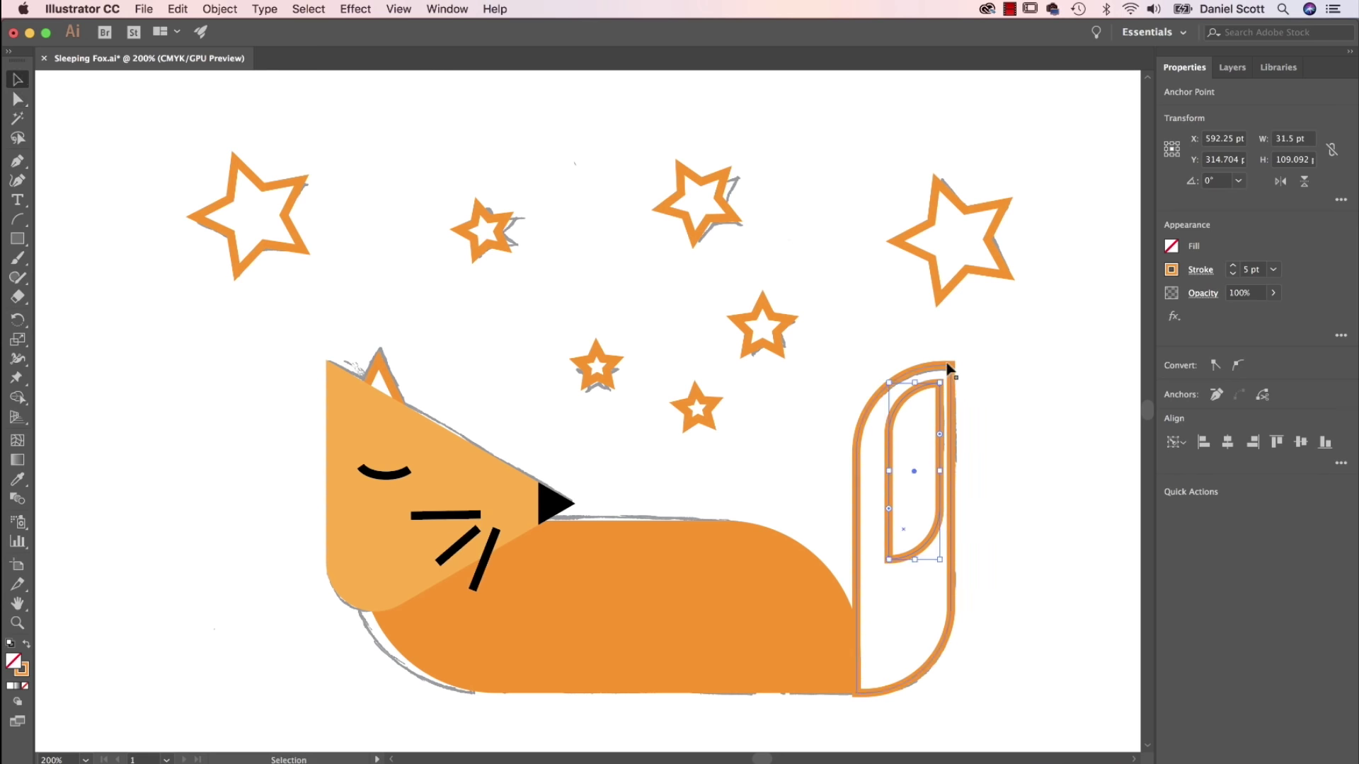
click(950, 371)
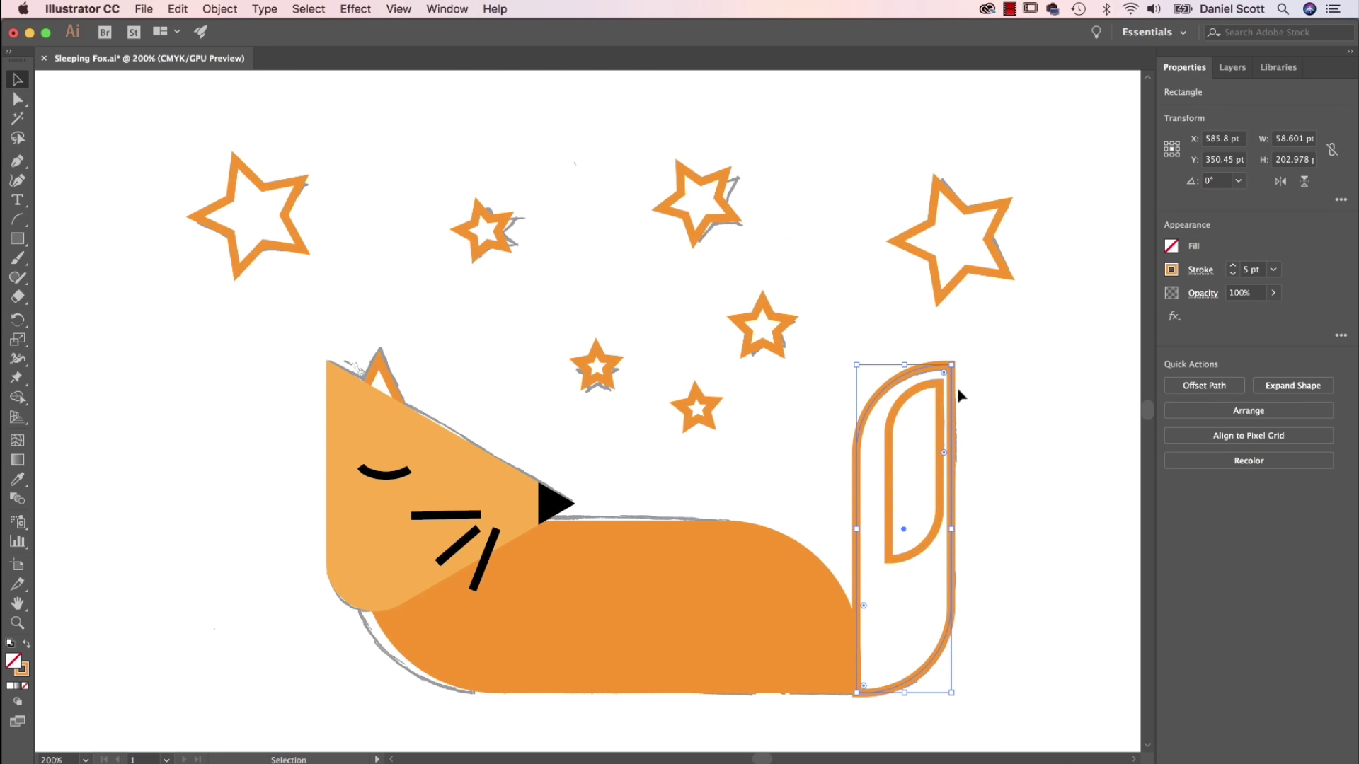
click(1172, 270)
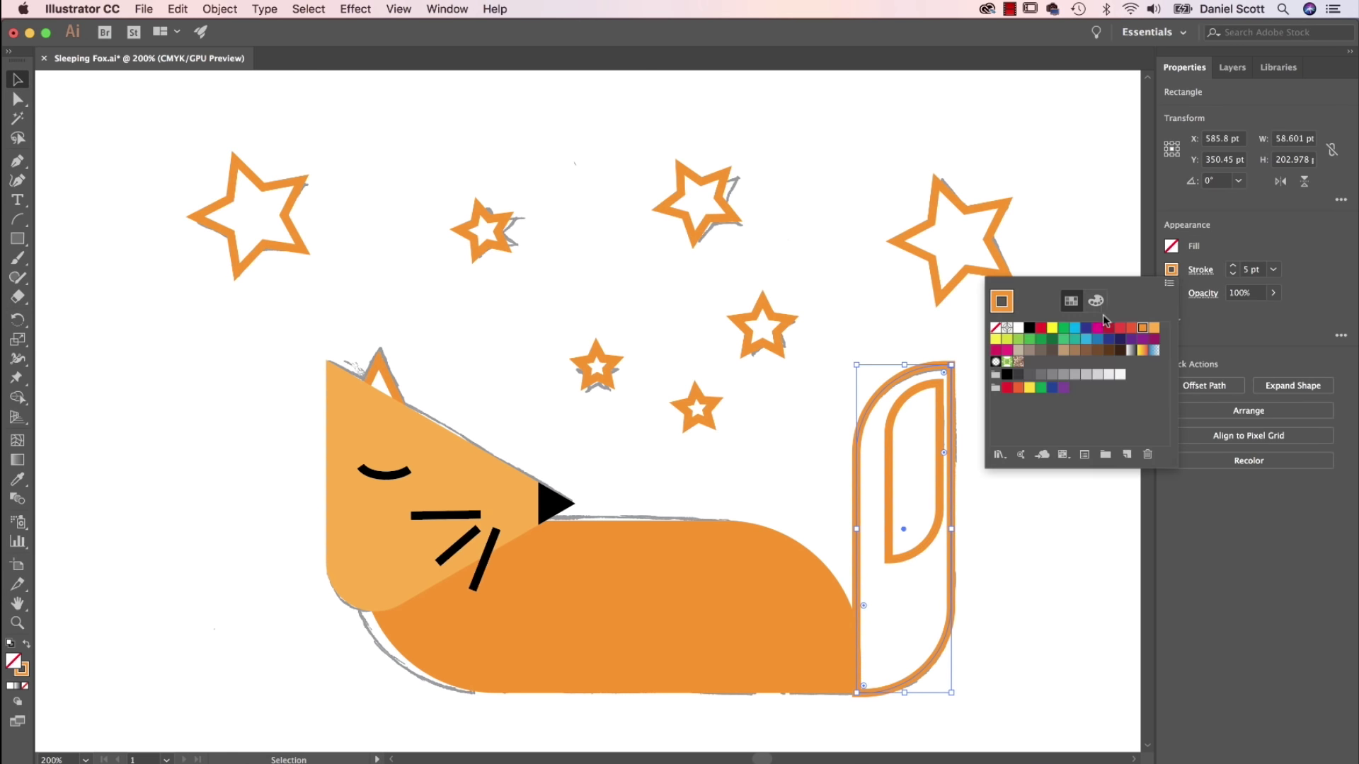
click(995, 328)
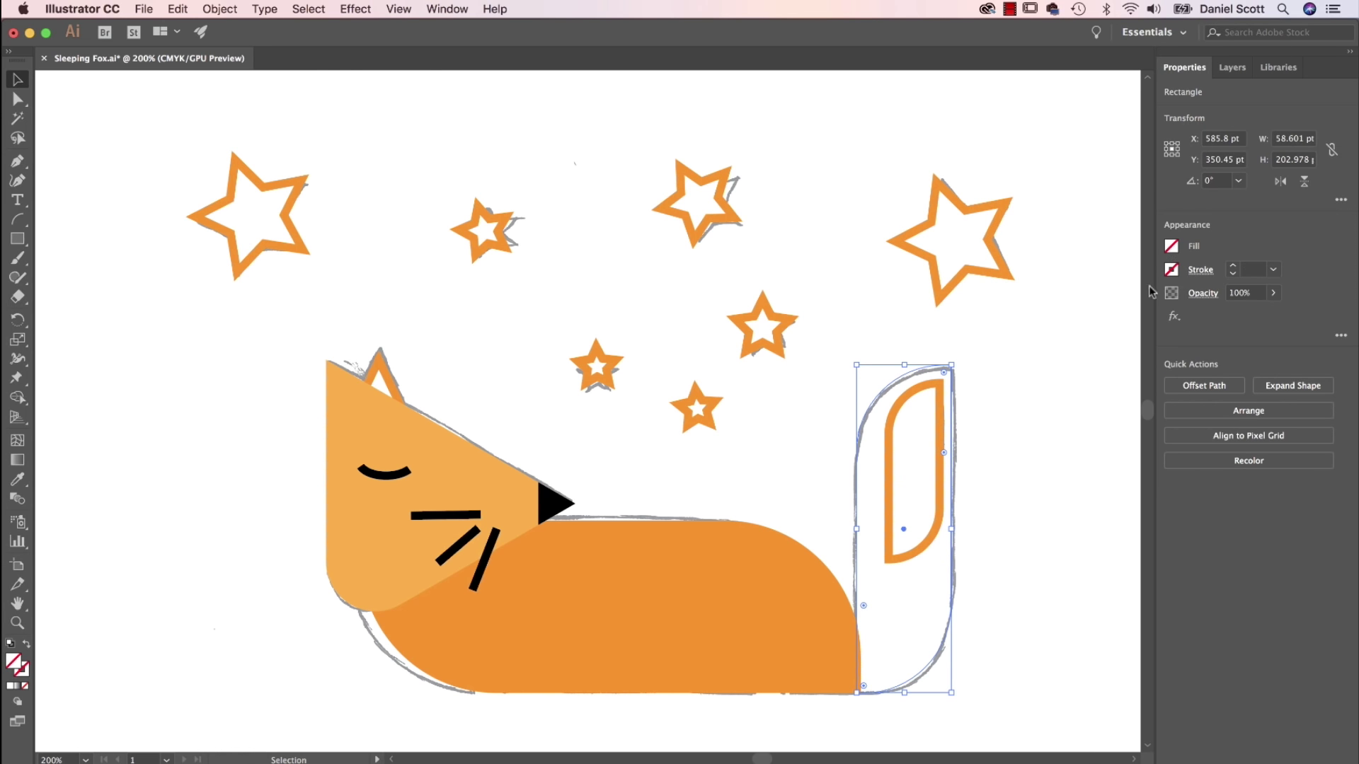
click(1172, 247)
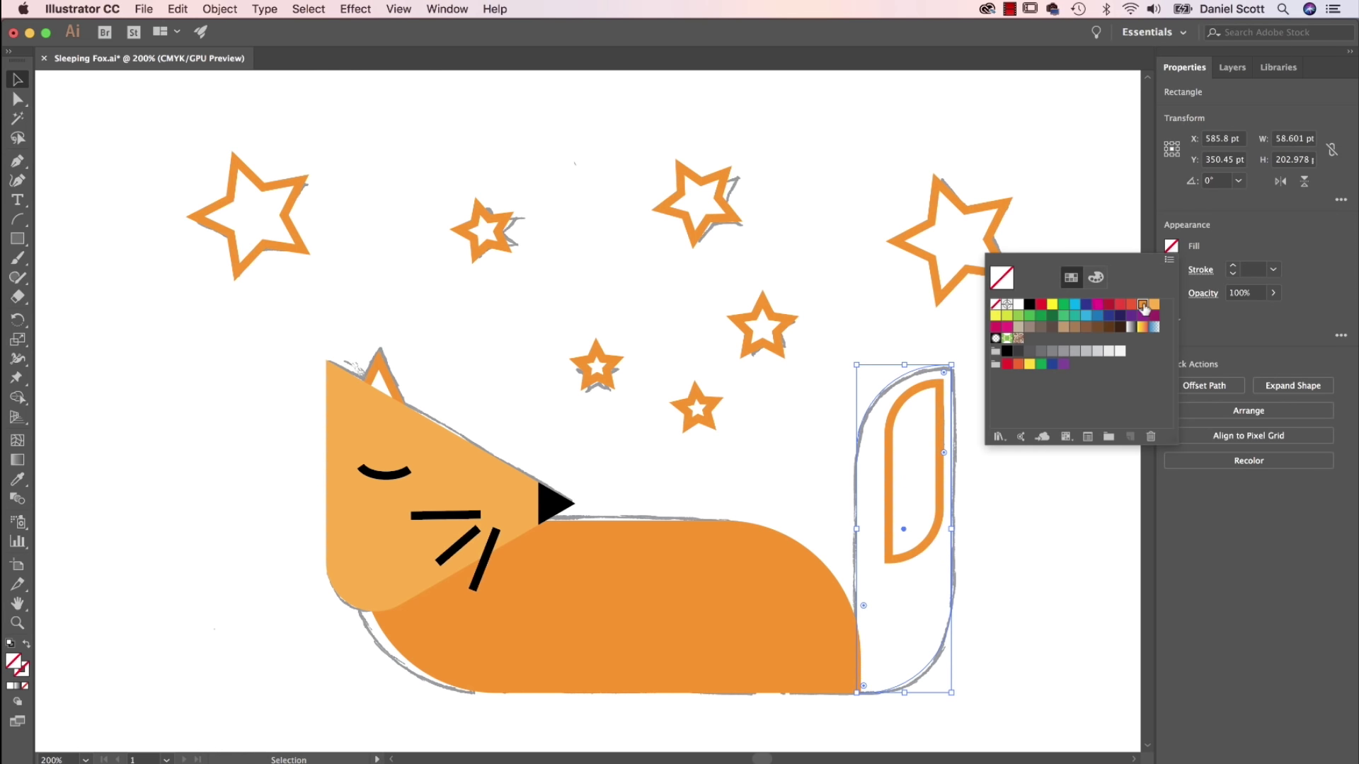
click(1142, 304)
click(1154, 305)
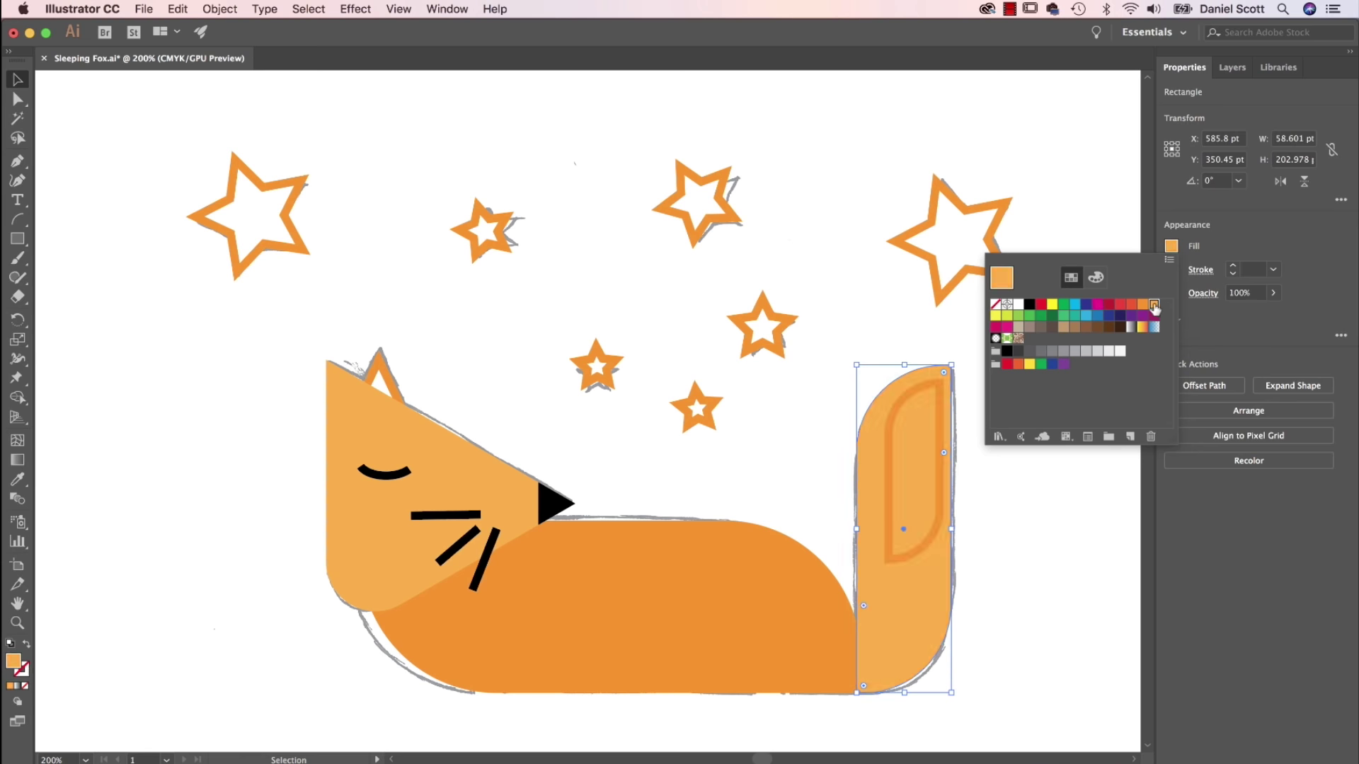
Remove the inner tail shape's stroke, fill it with white, and deselect it.
click(965, 520)
click(938, 507)
click(1171, 270)
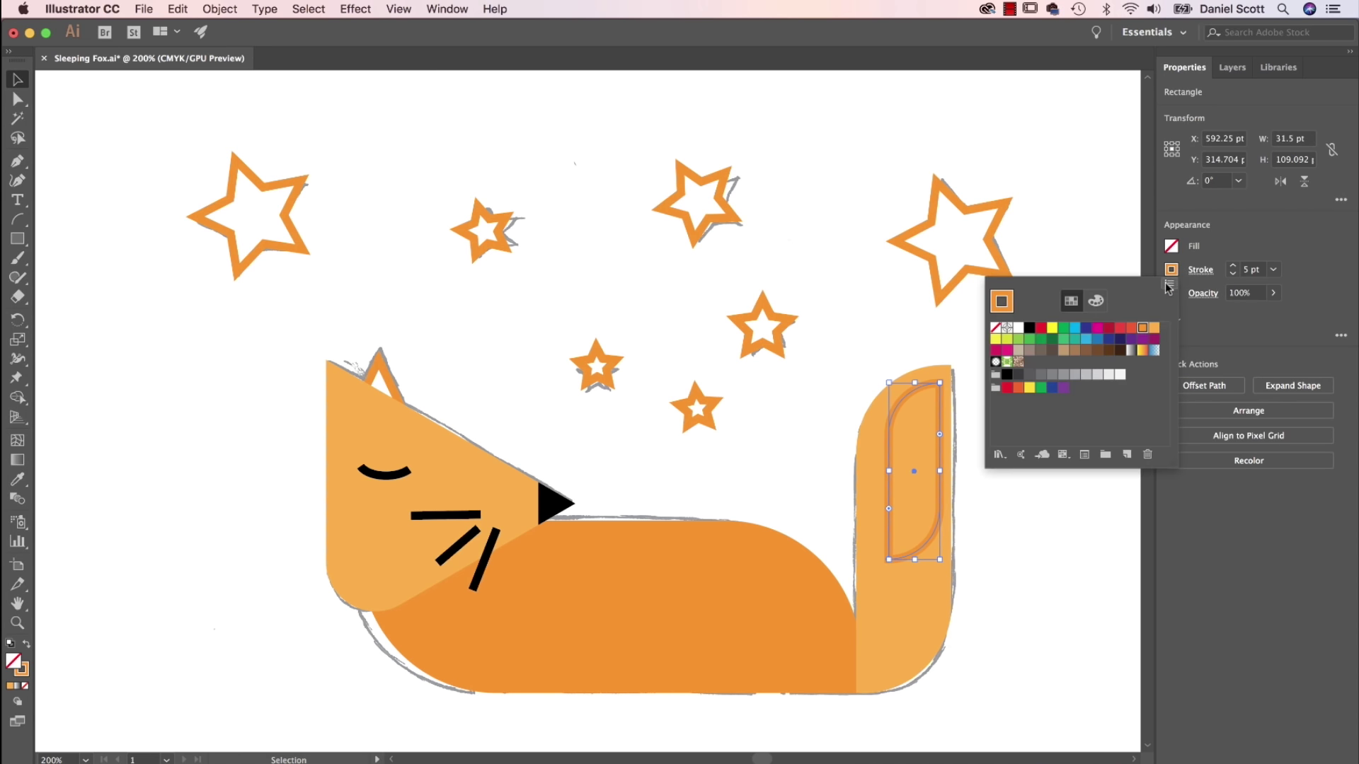
click(997, 329)
click(1171, 246)
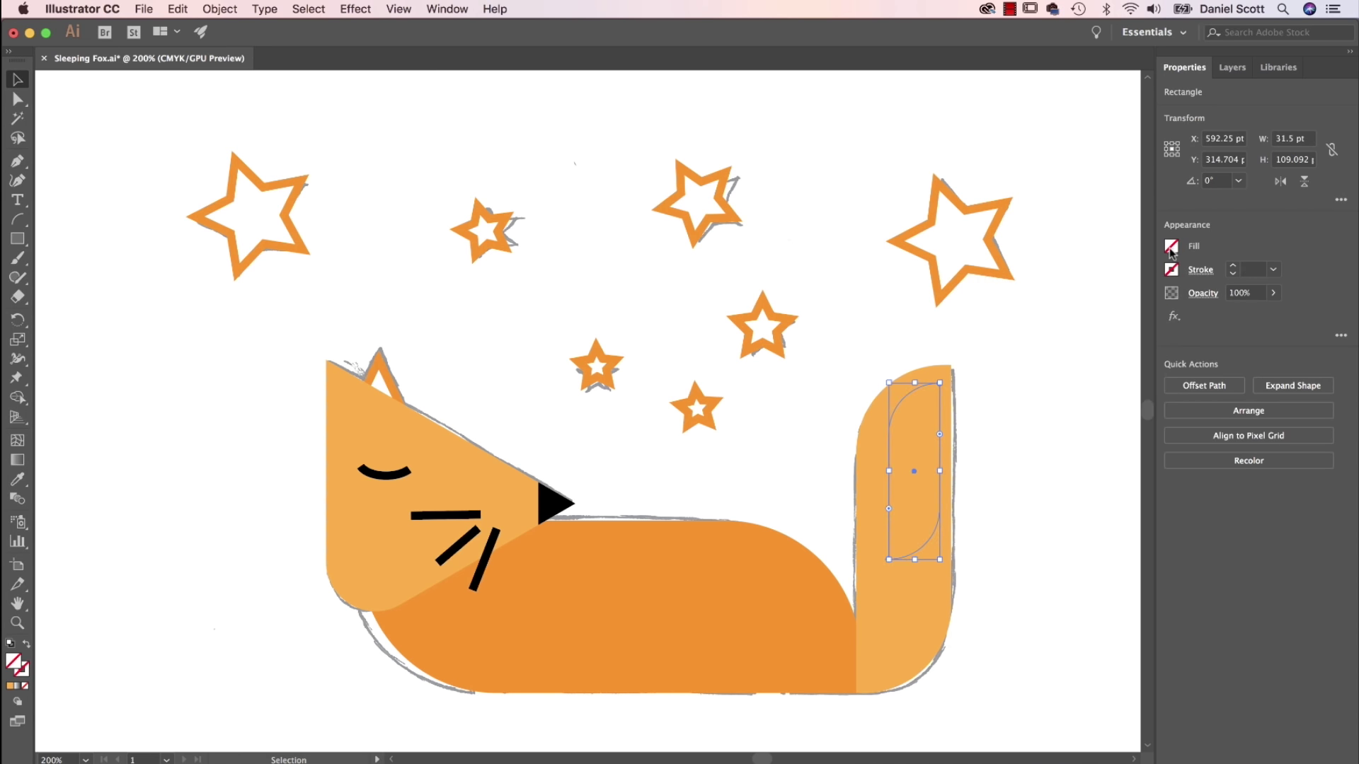
click(1018, 304)
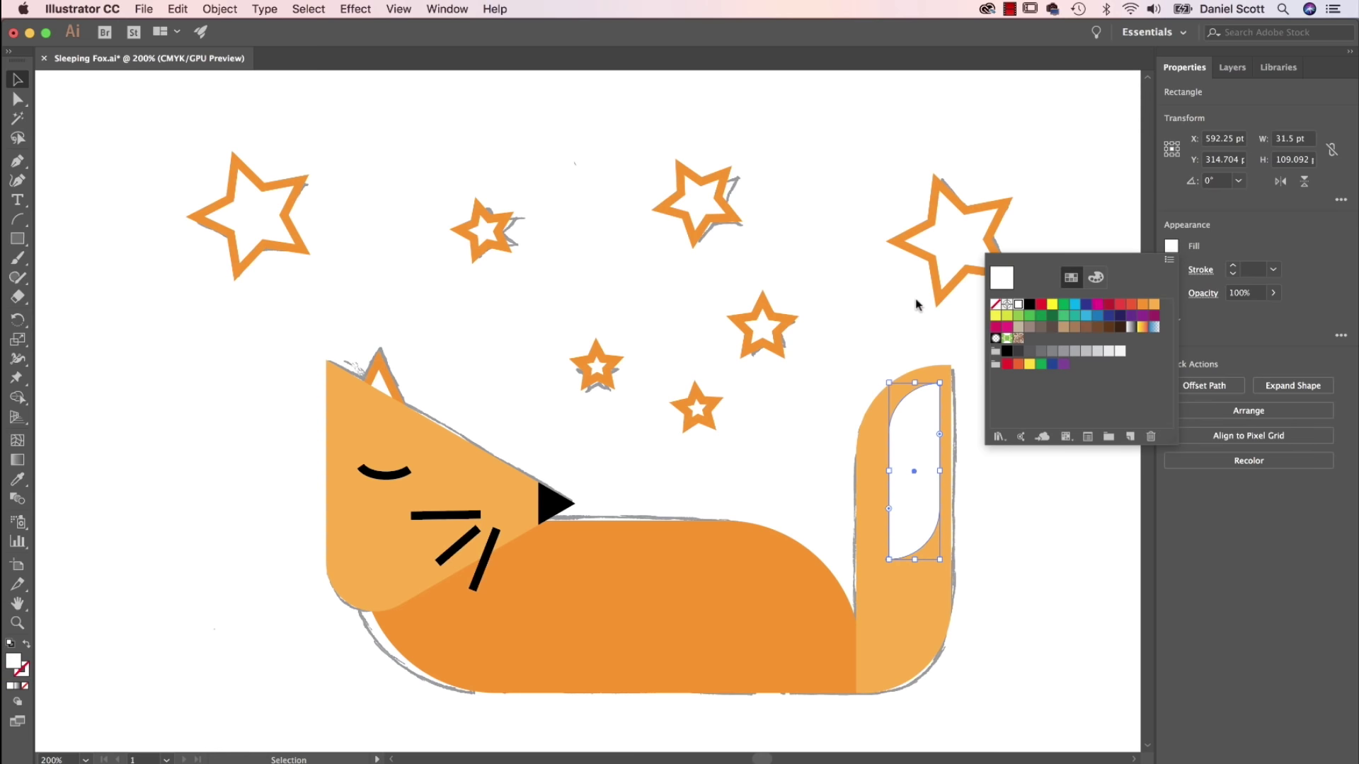
click(843, 342)
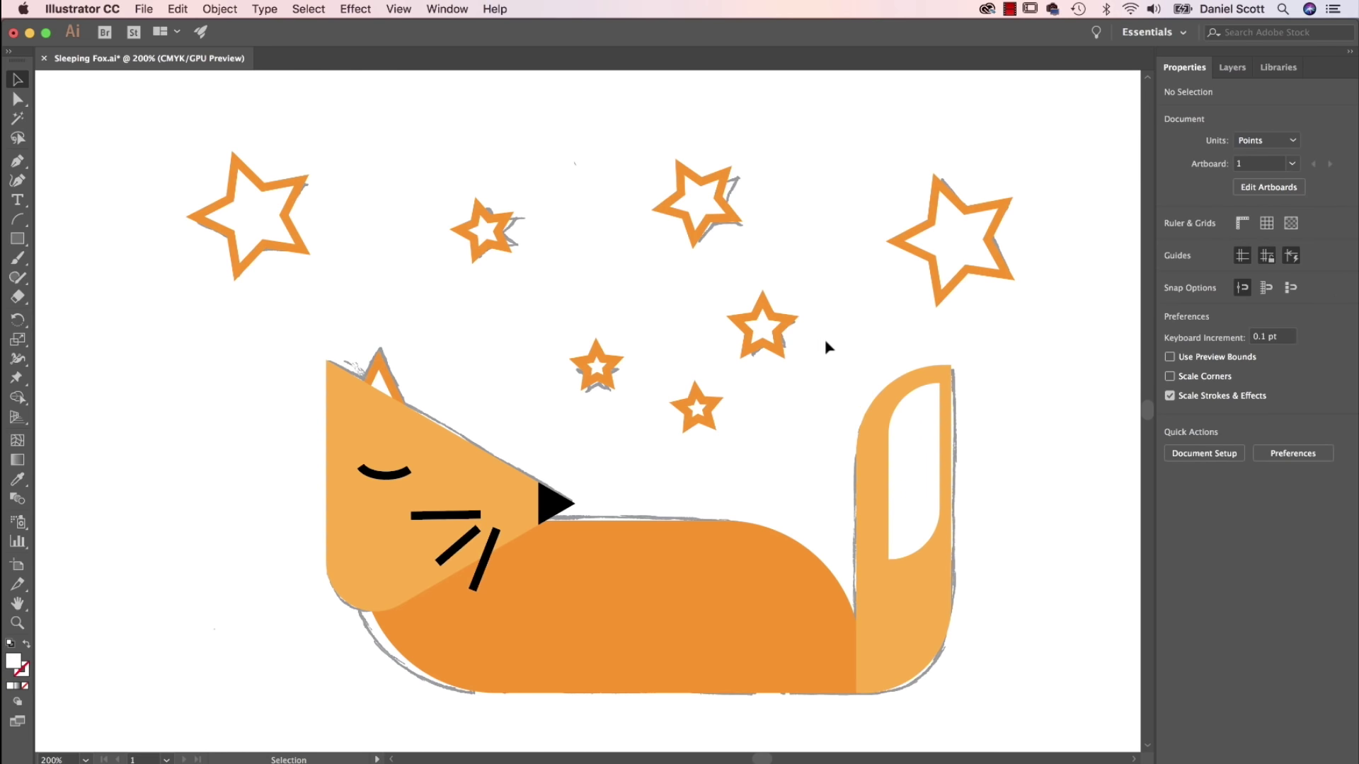
Try to rotate both tail shapes together by 90° and lay them over the lower part of the body.
click(923, 584)
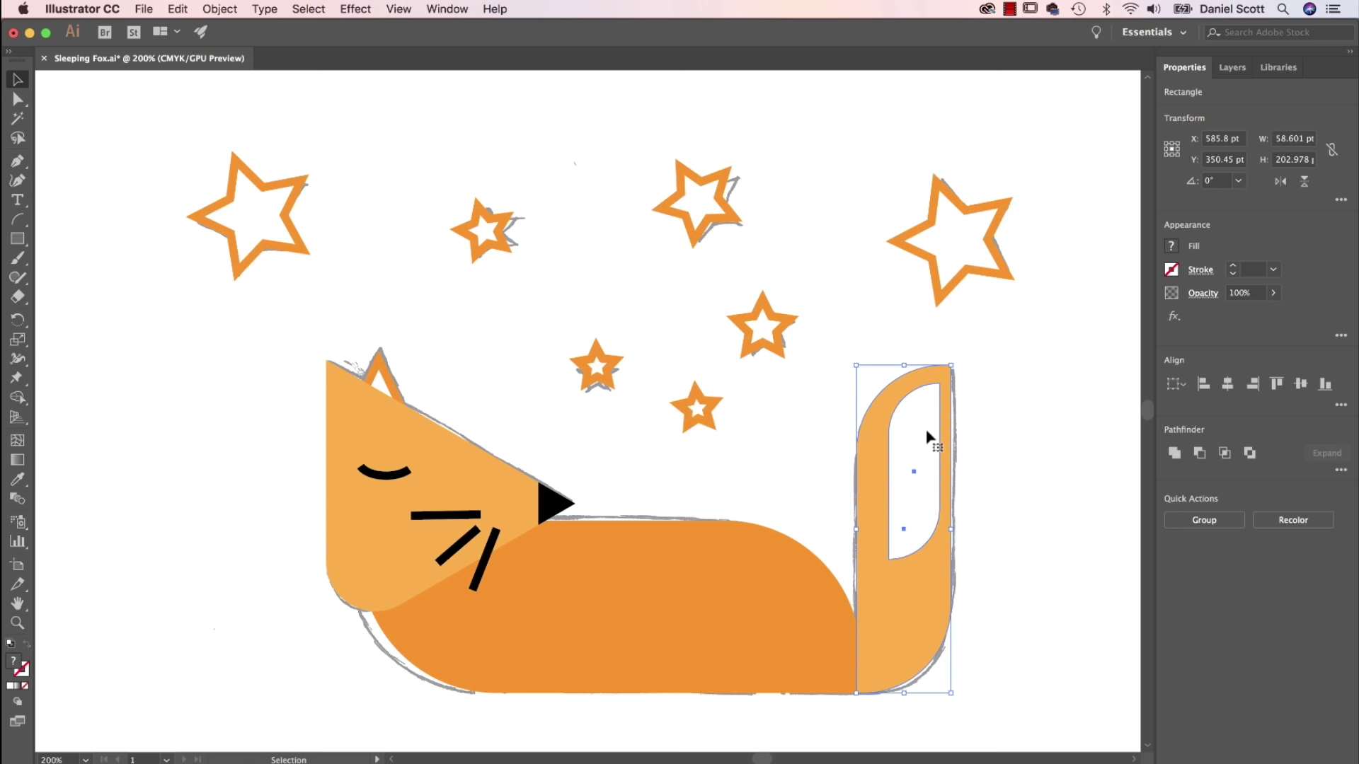
click(1083, 371)
click(922, 426)
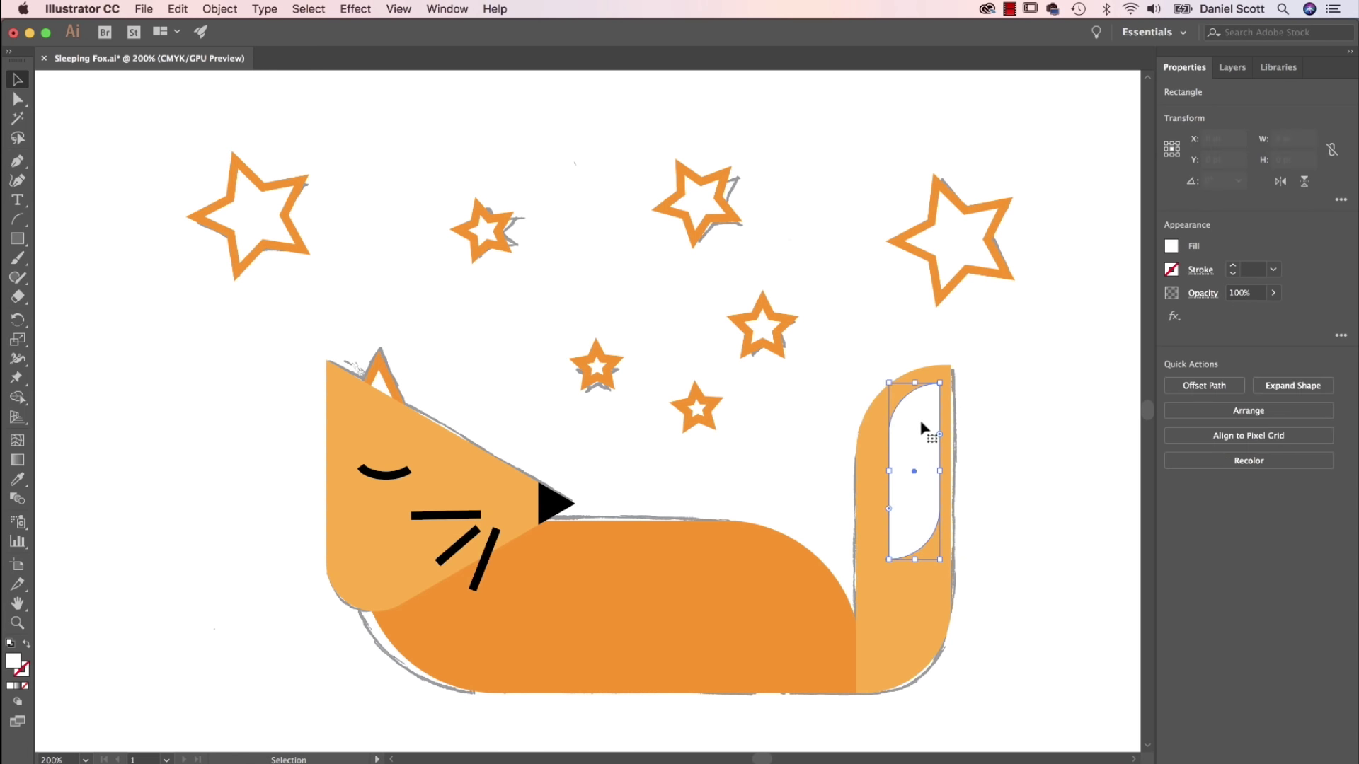
shift+click(929, 632)
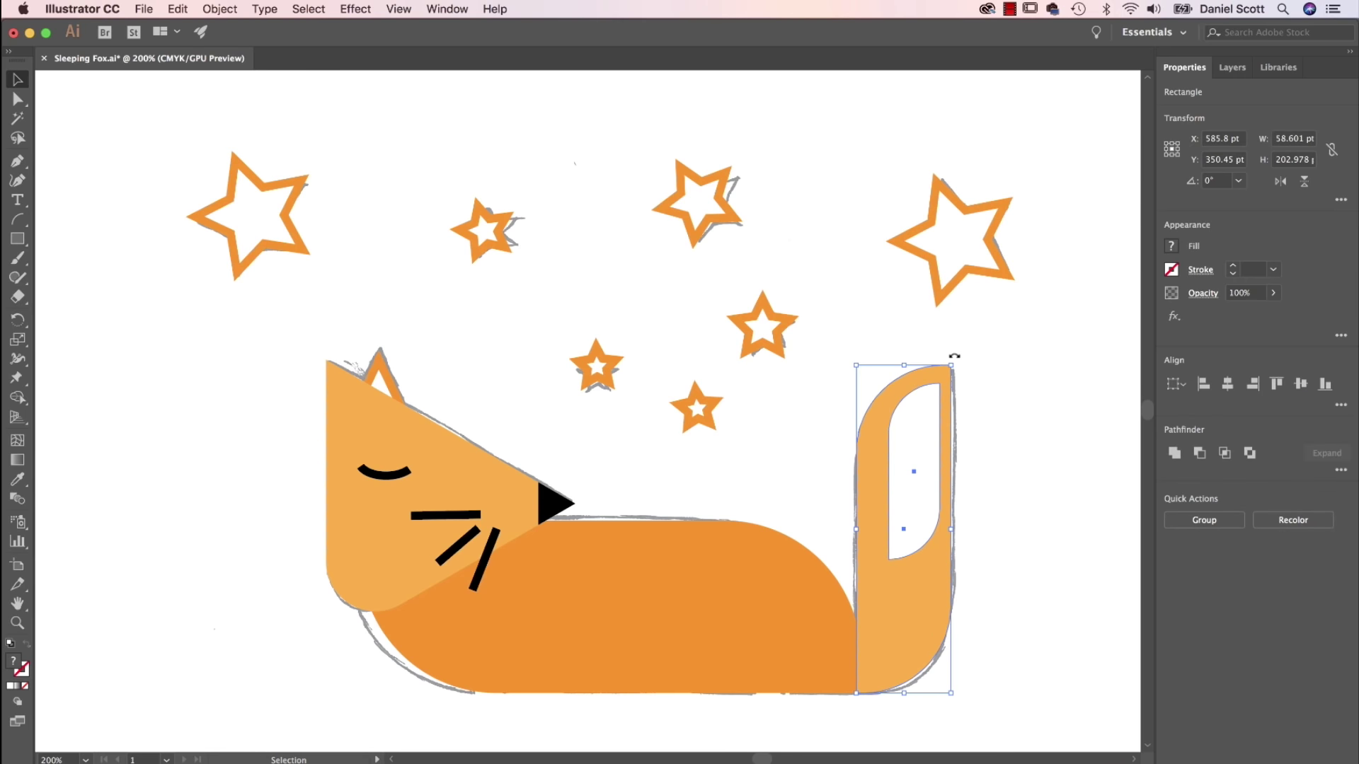
mouse_move(954, 356)
mouse_down()
mouse_move(804, 333)
mouse_move(692, 431)
mouse_move(698, 461)
mouse_move(843, 325)
mouse_move(992, 349)
mouse_move(729, 414)
mouse_up()
drag(1002, 516, 794, 635)
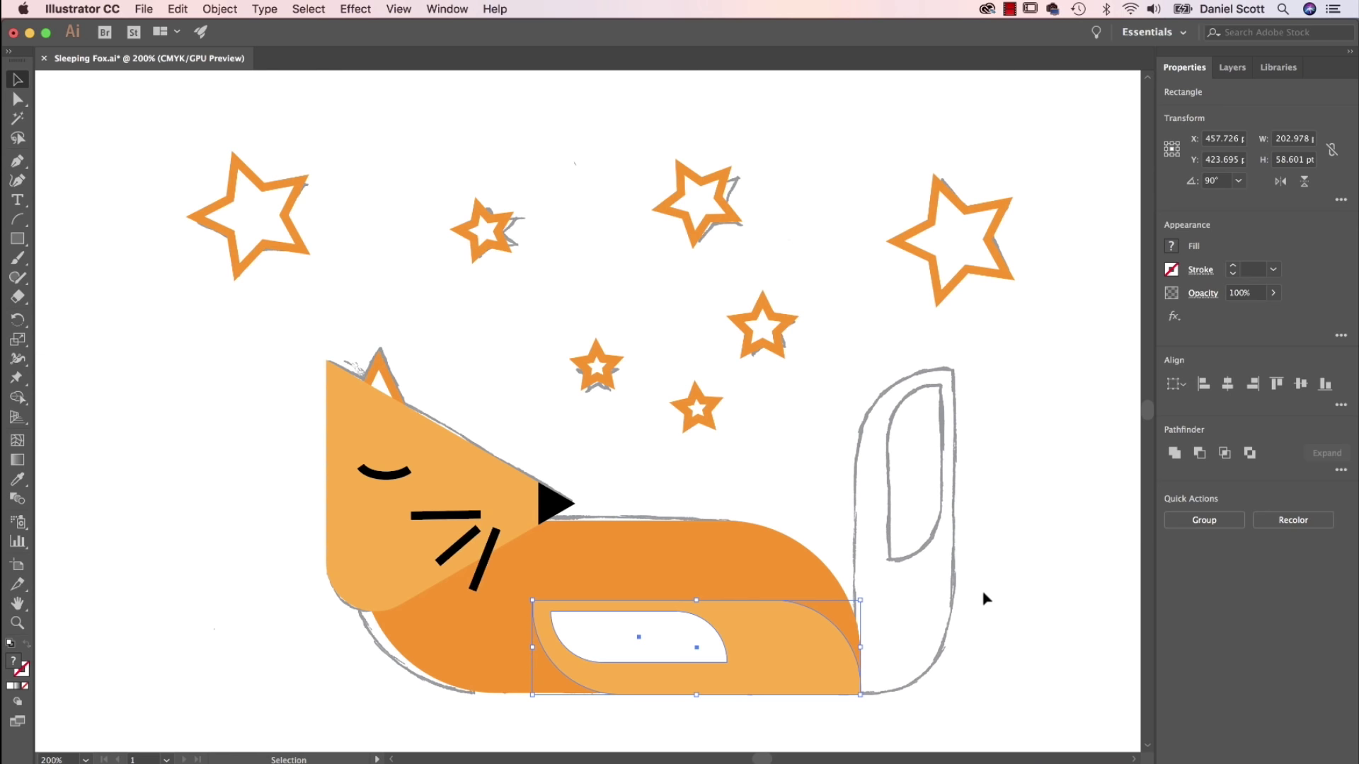
key(super+z)
key(super+shift+z)
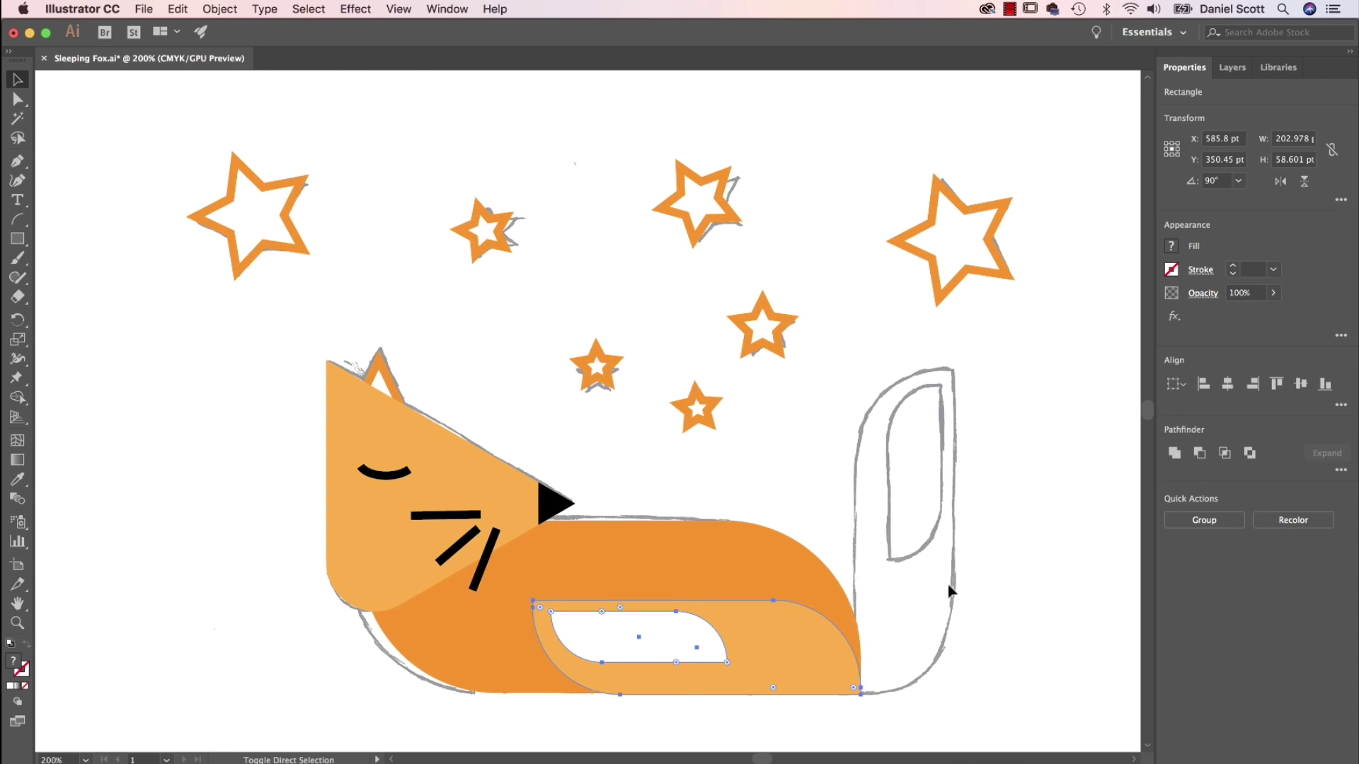
key(super+z)
key(super+z)
click(979, 578)
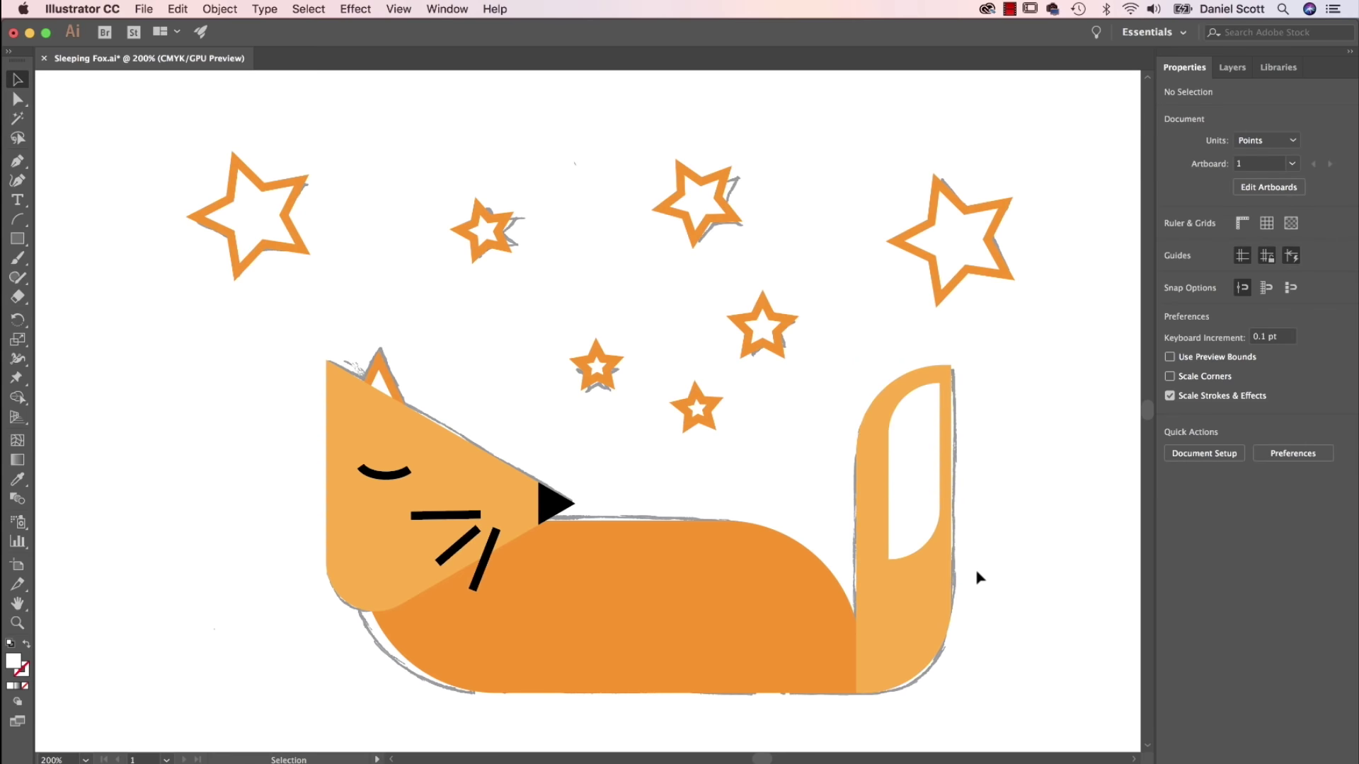
Move the fox's body shape out to the left of the head to uncover the grass sketches beneath it.
scroll(586, 437, down, 2)
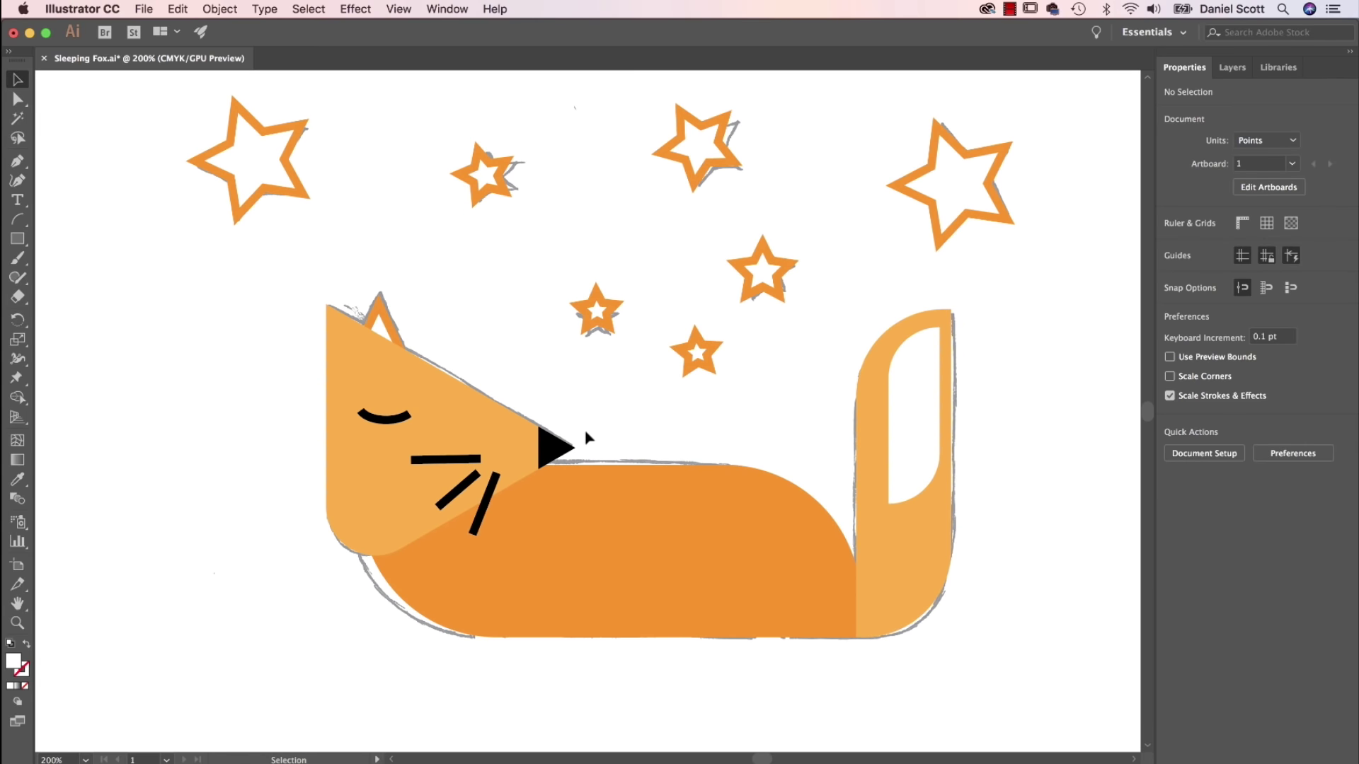
mouse_move(694, 589)
mouse_down()
mouse_move(616, 586)
mouse_move(388, 475)
mouse_up()
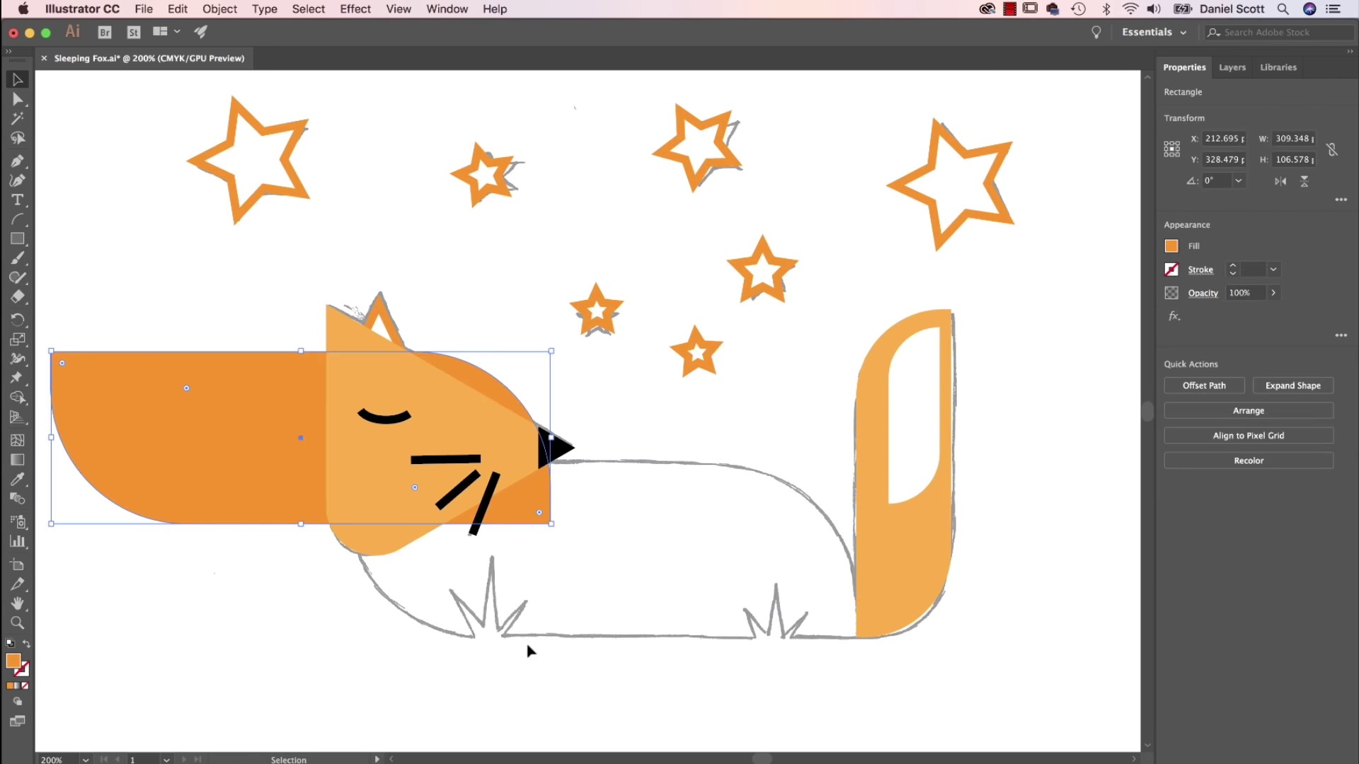
key(super+z)
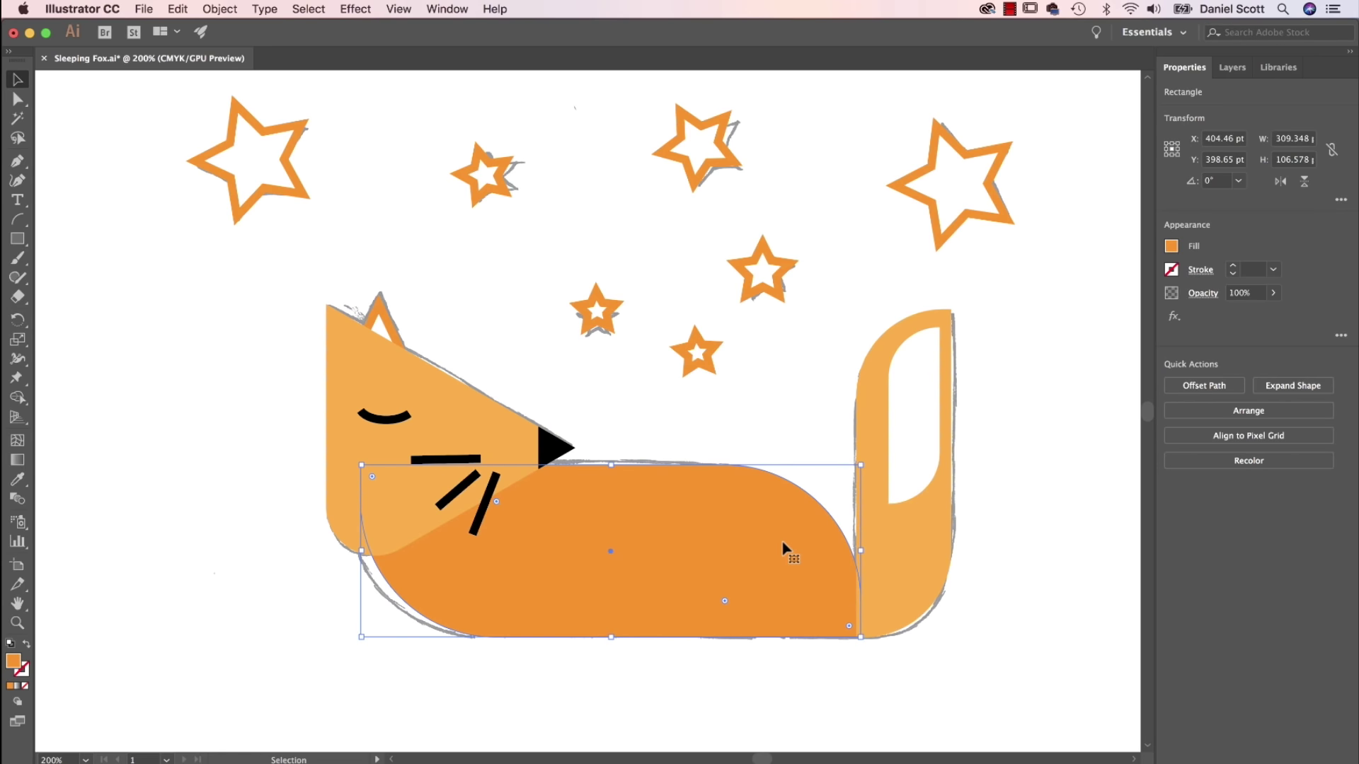
mouse_move(779, 541)
mouse_down()
mouse_move(364, 555)
mouse_move(199, 487)
mouse_up()
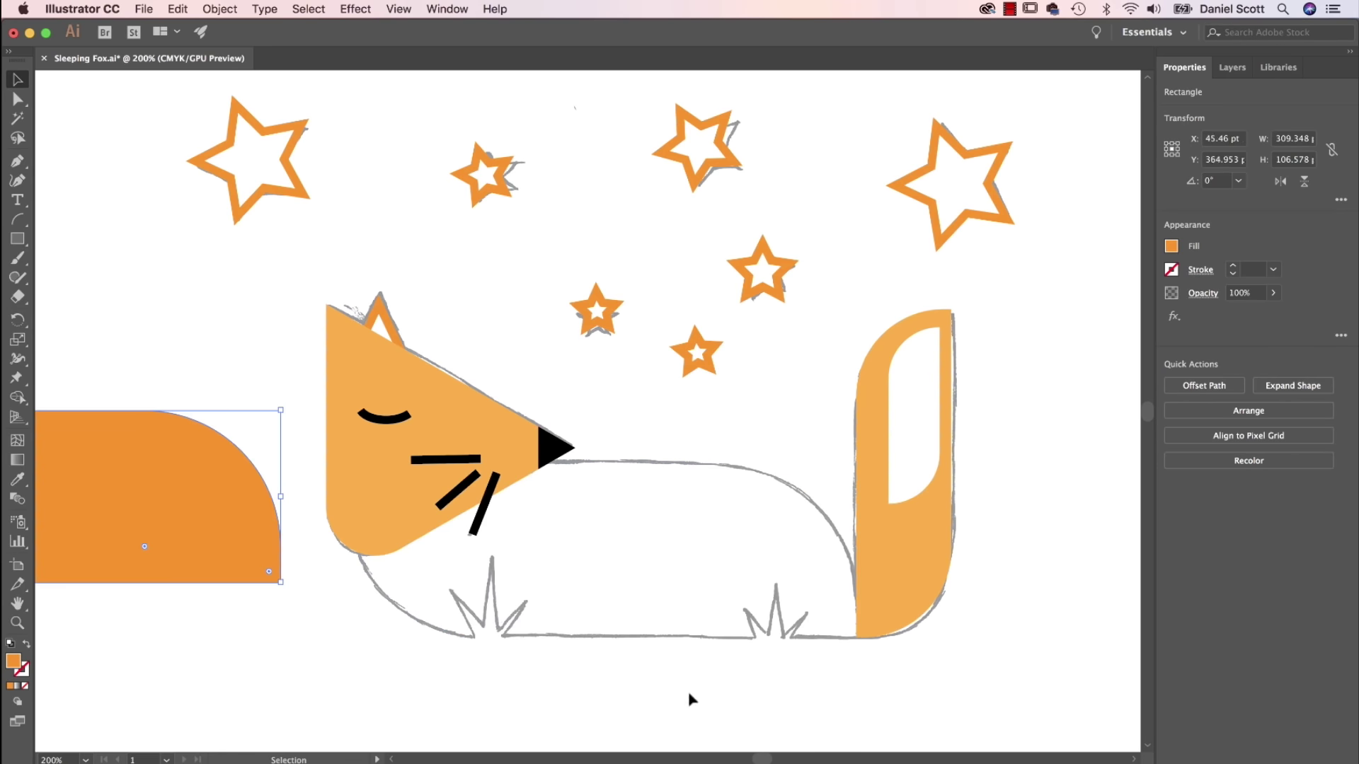
Draw an upright triangle about 82 x 71 pt beside the left grass sketch with the Polygon tool, undoing the first tilted one.
drag(22, 241, 87, 295)
drag(220, 282, 238, 337)
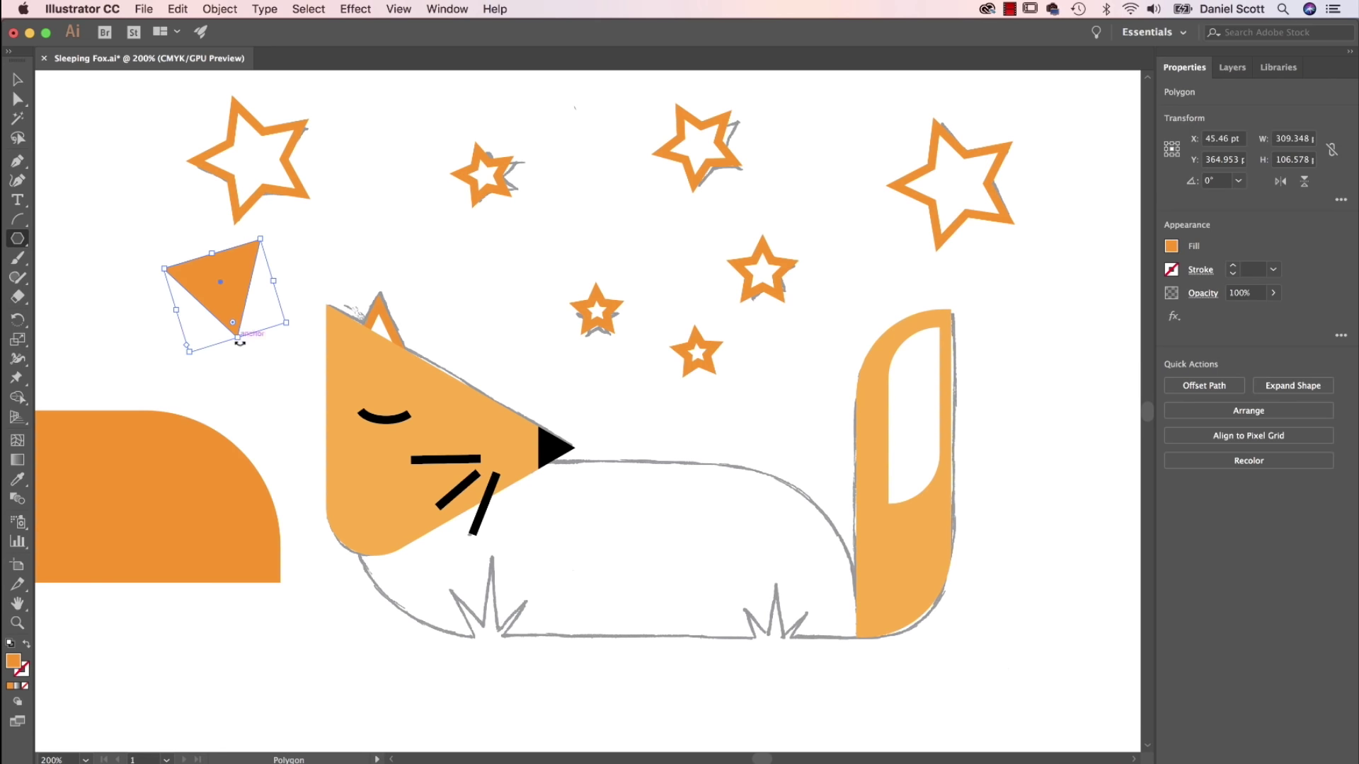
key(super+z)
drag(535, 642, 536, 569)
key(v)
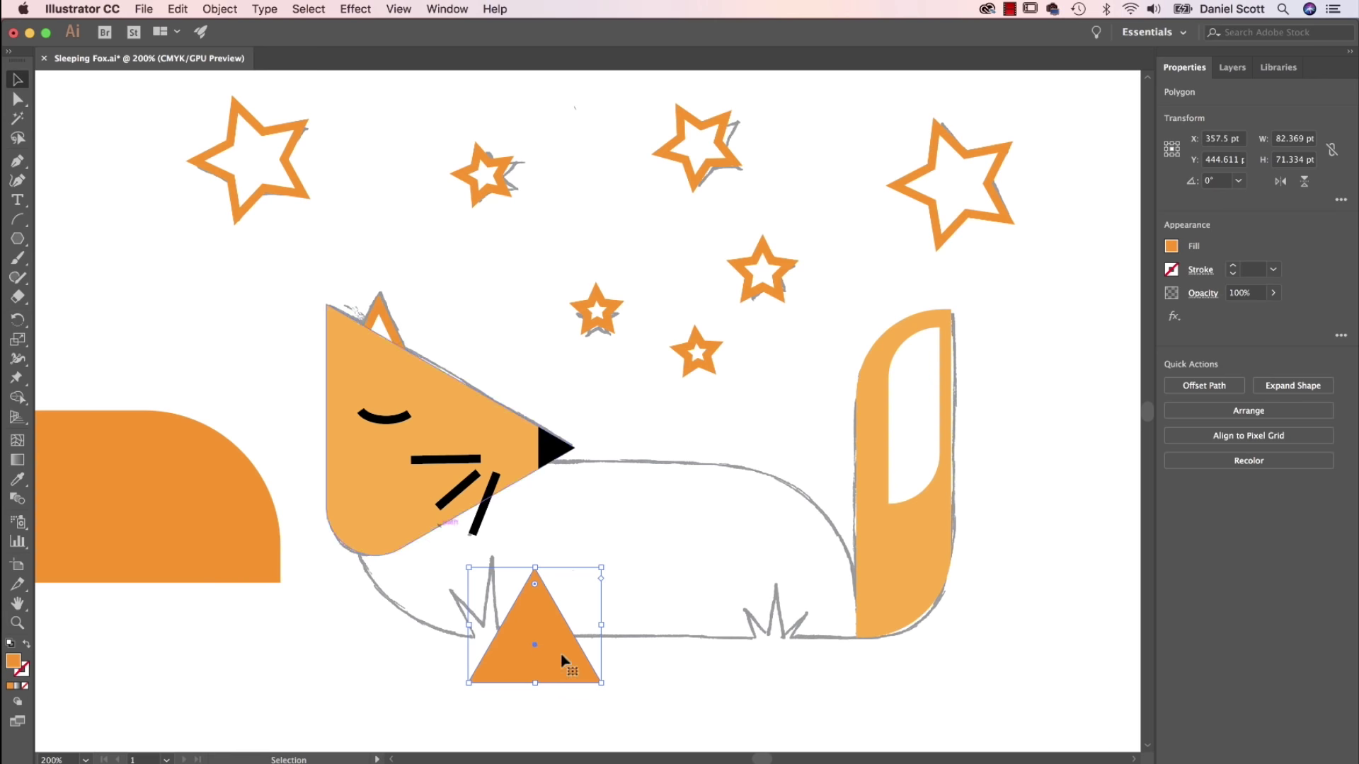
Narrow the triangle to about 14 pt over the left grass sketch's middle blade and paste a copy of it there.
drag(603, 624, 503, 648)
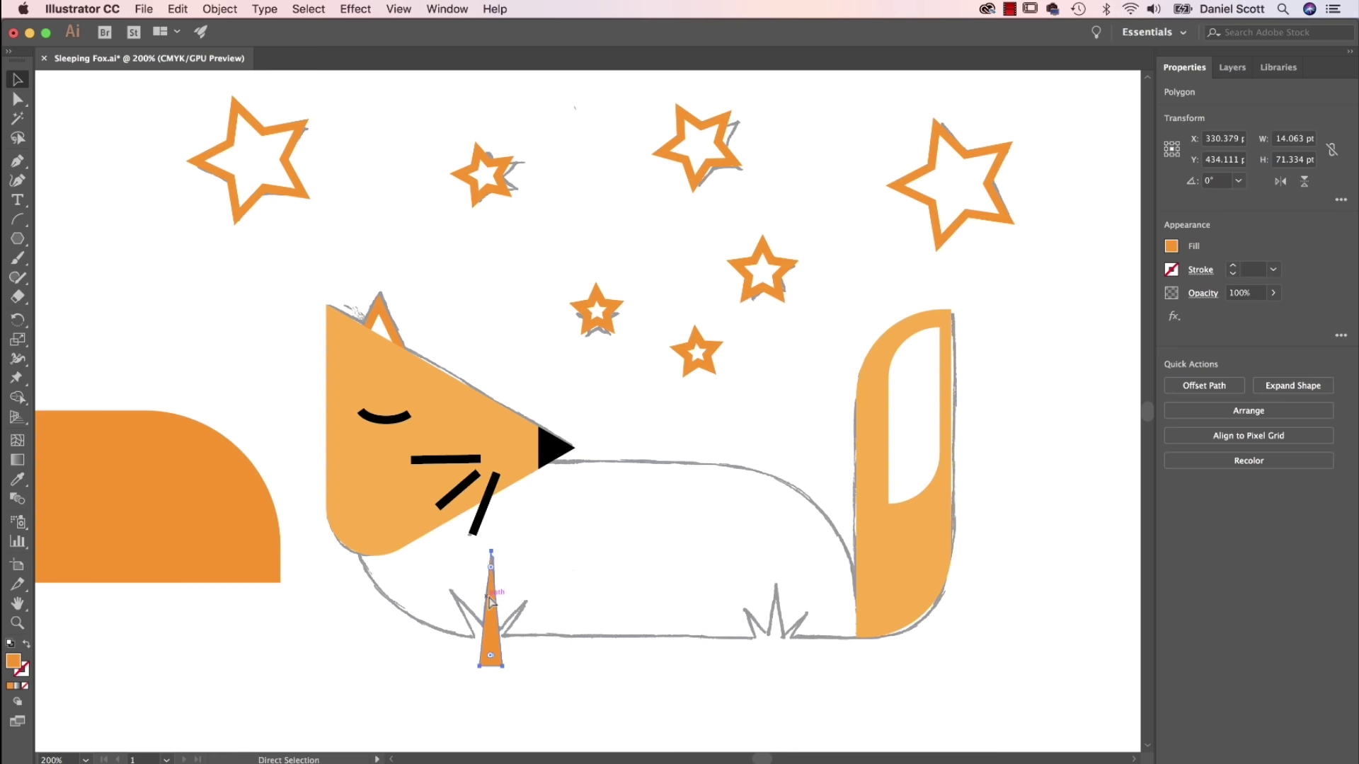
key(super+equal)
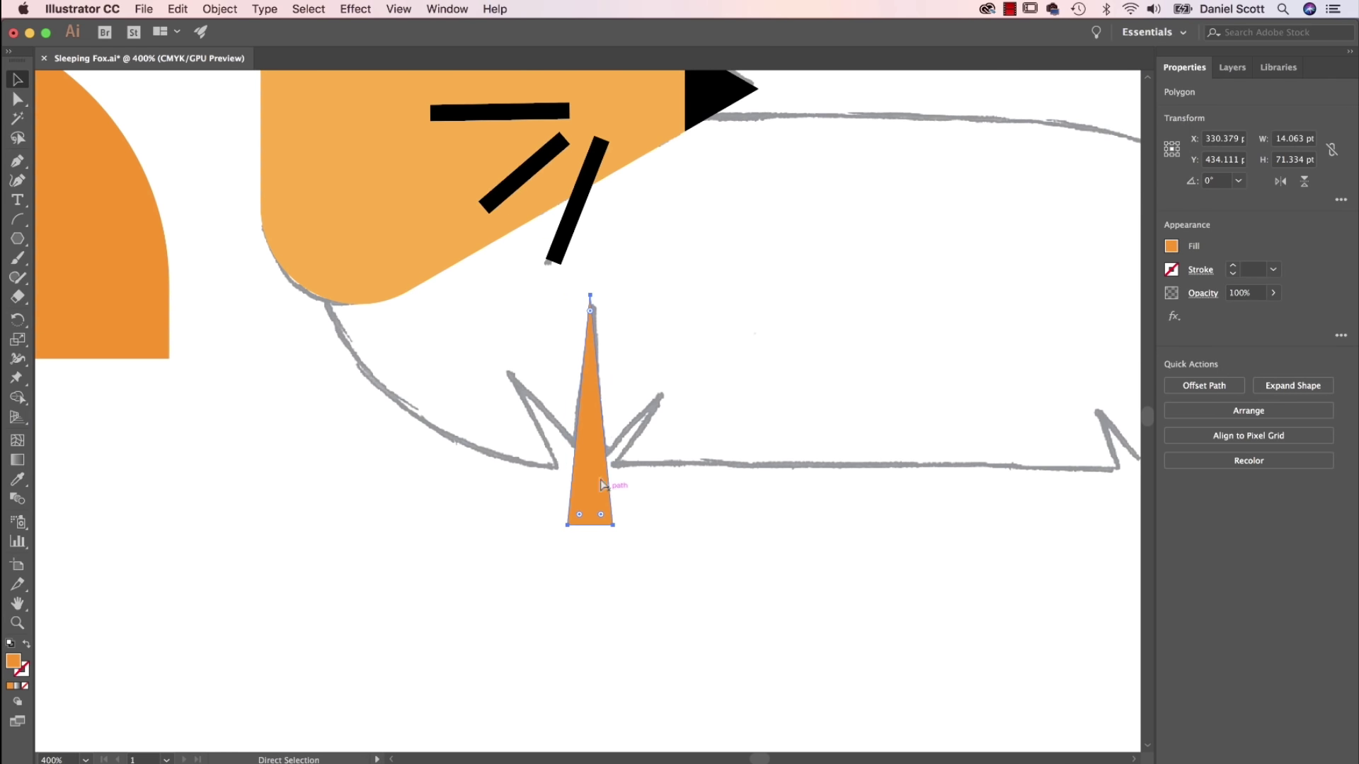
click(178, 9)
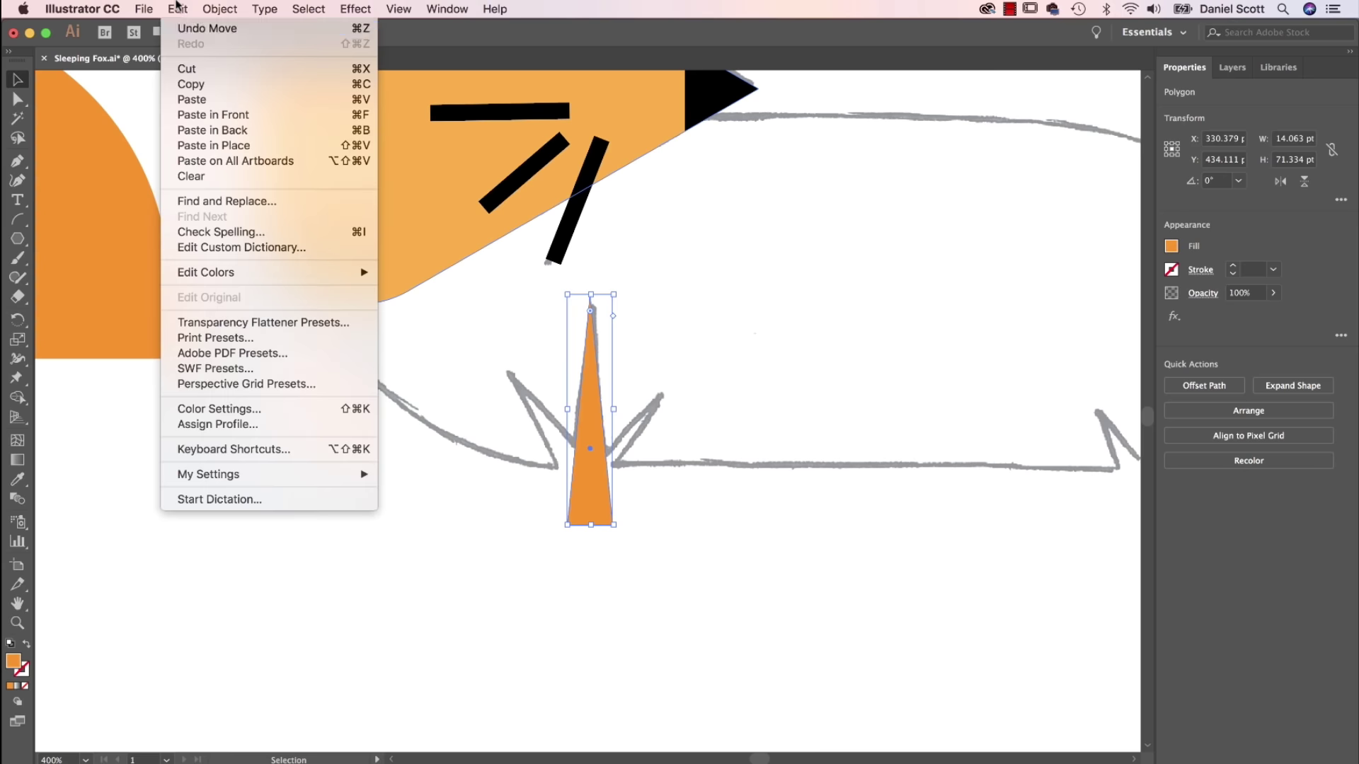
click(200, 85)
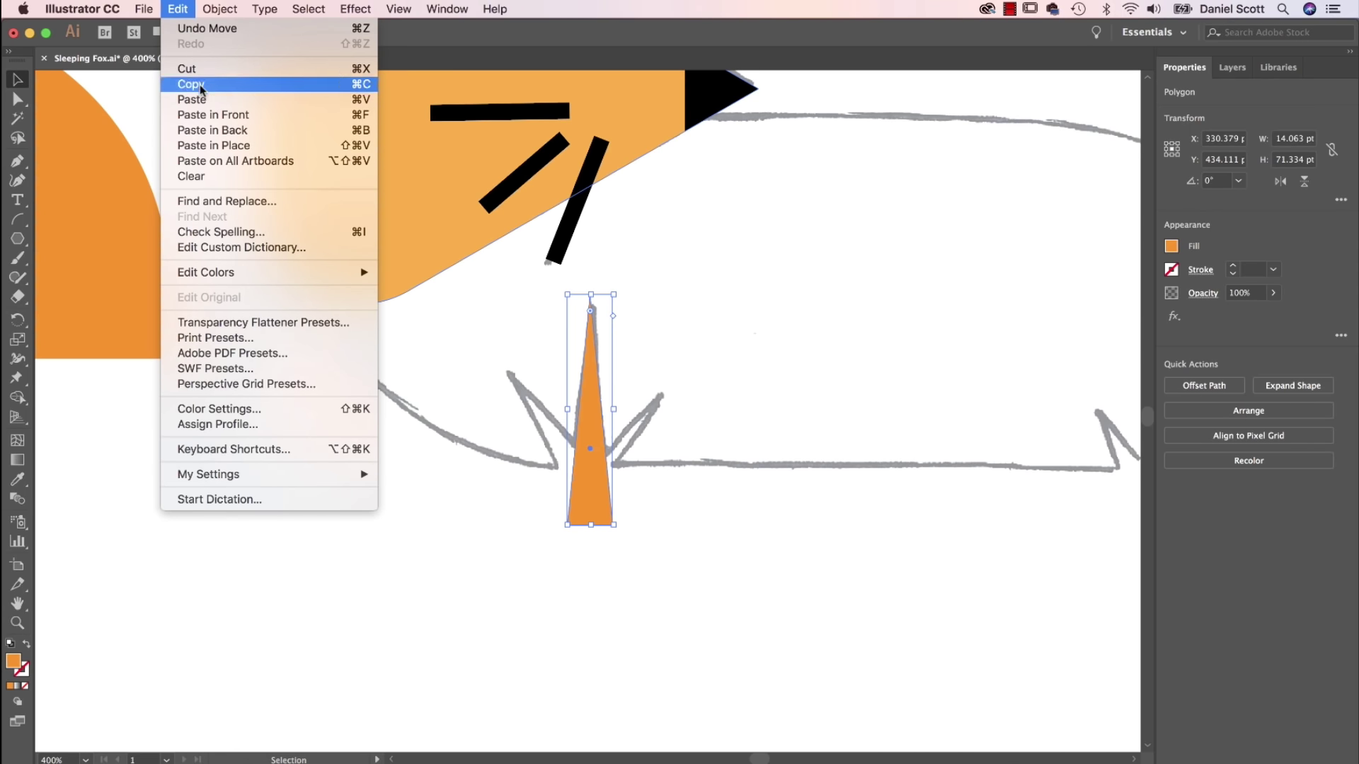
key(a)
key(super+v)
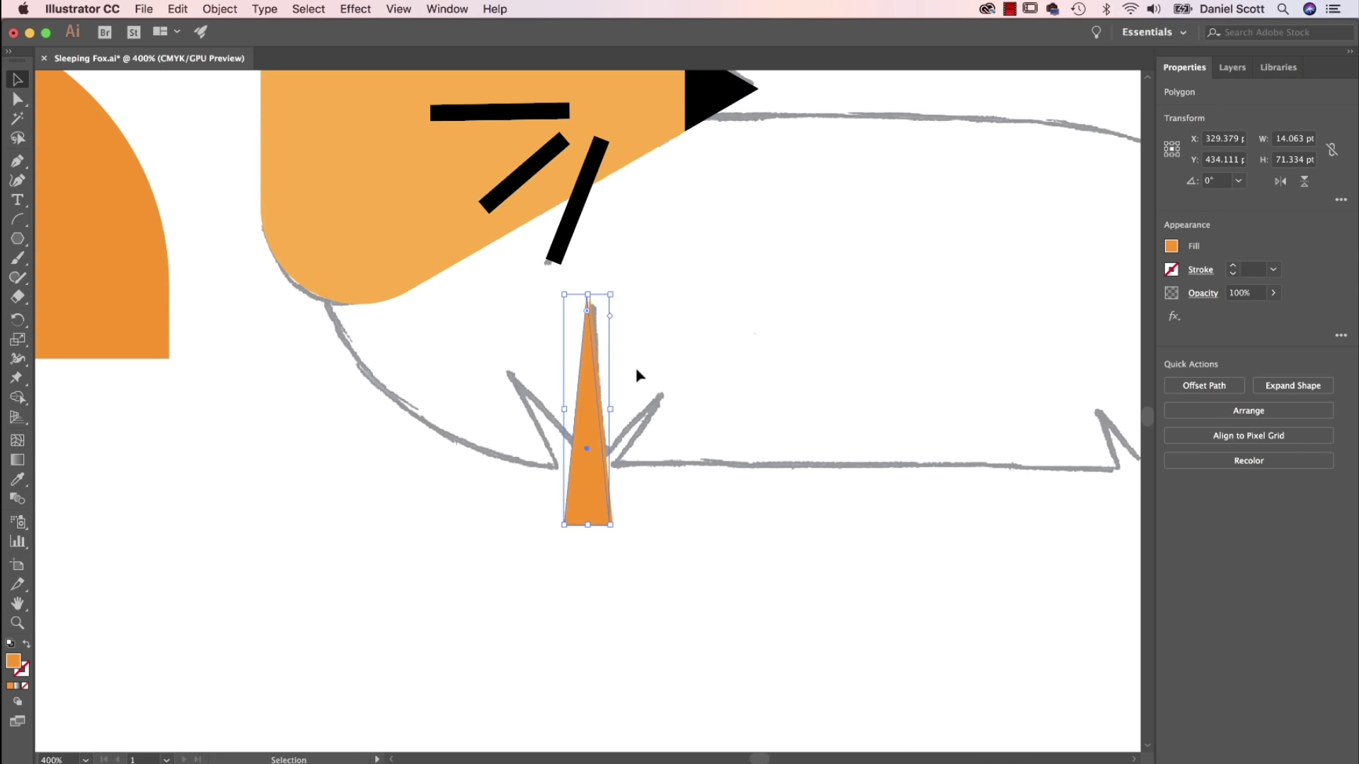
Rotate, shrink and position copies of the blade over the two slanted side blades of the left grass sketch.
drag(618, 290, 576, 290)
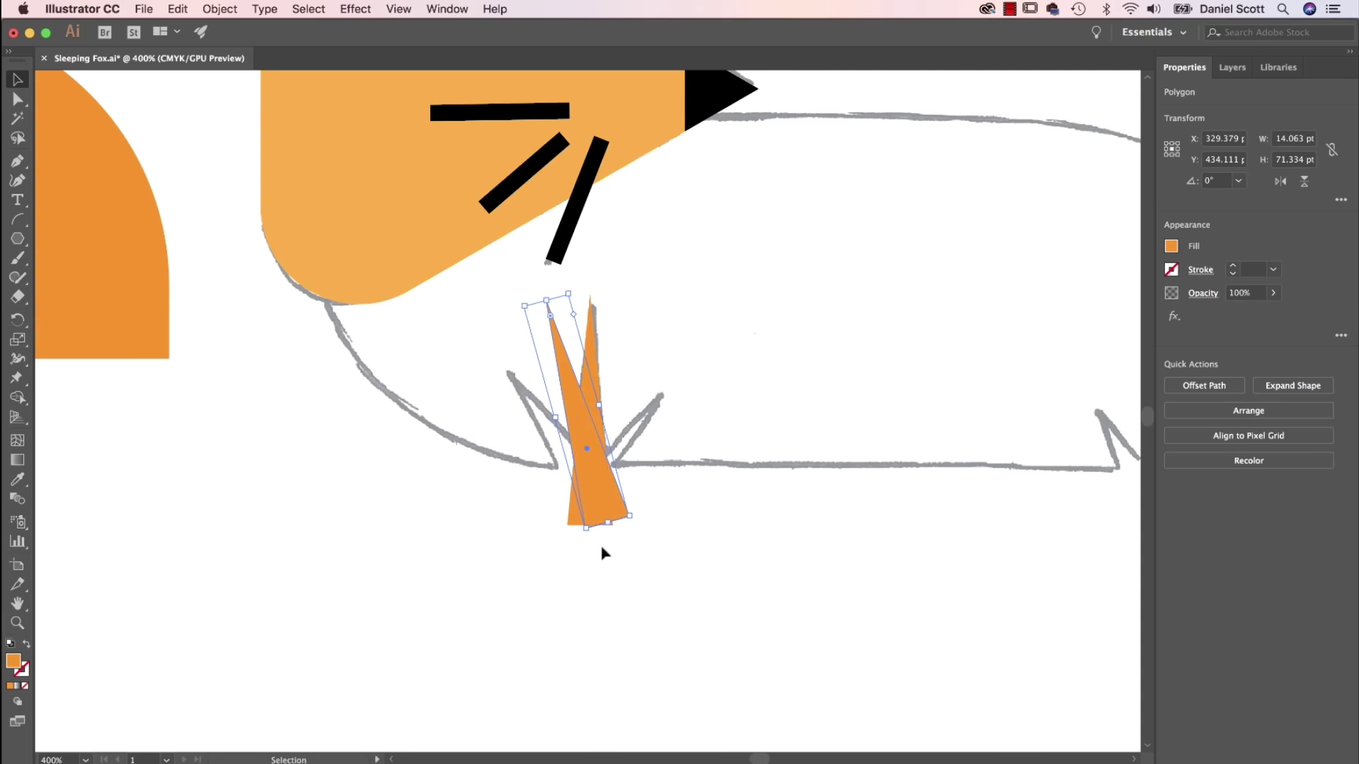
drag(589, 500, 593, 542)
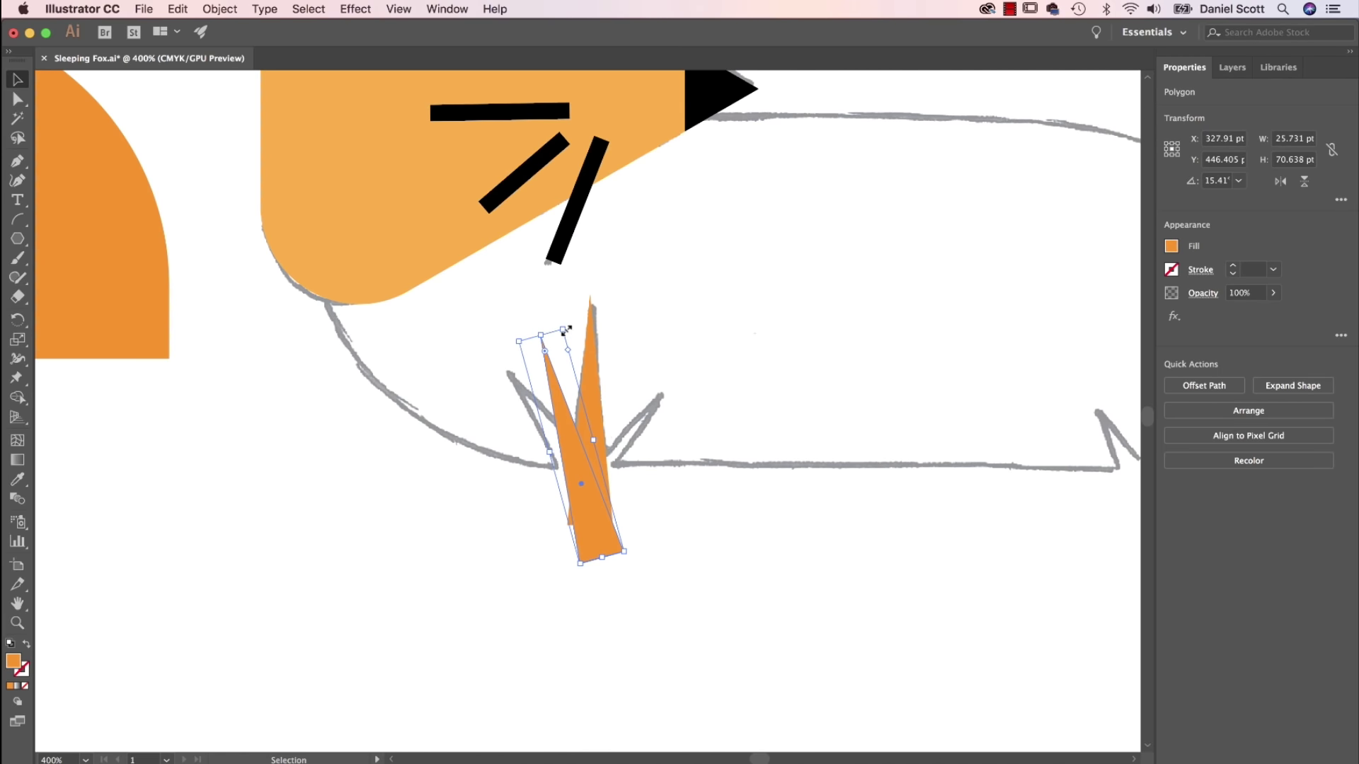
drag(567, 330, 571, 449)
drag(606, 555, 588, 488)
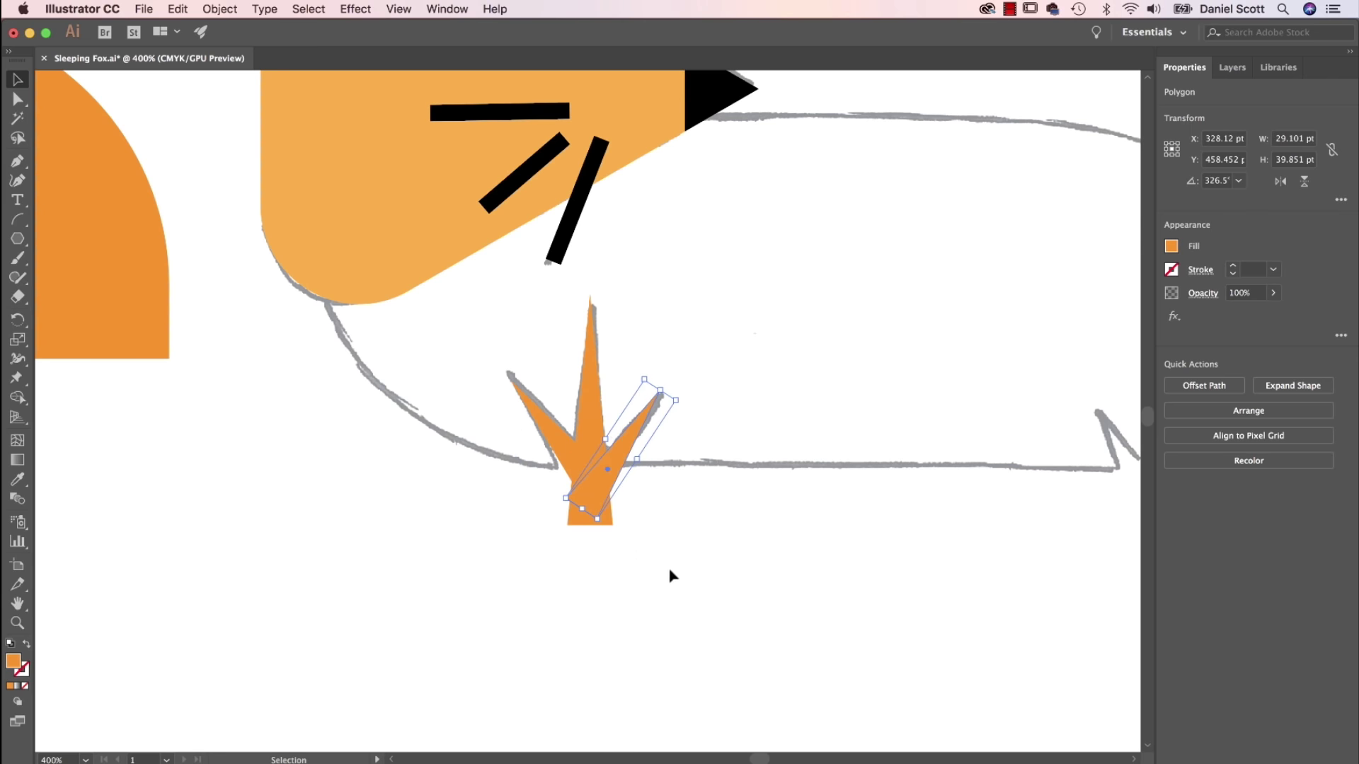
Select all three grass blades and place a duplicate of them over the grass sketch near the tail.
shift+click(557, 440)
shift+click(585, 419)
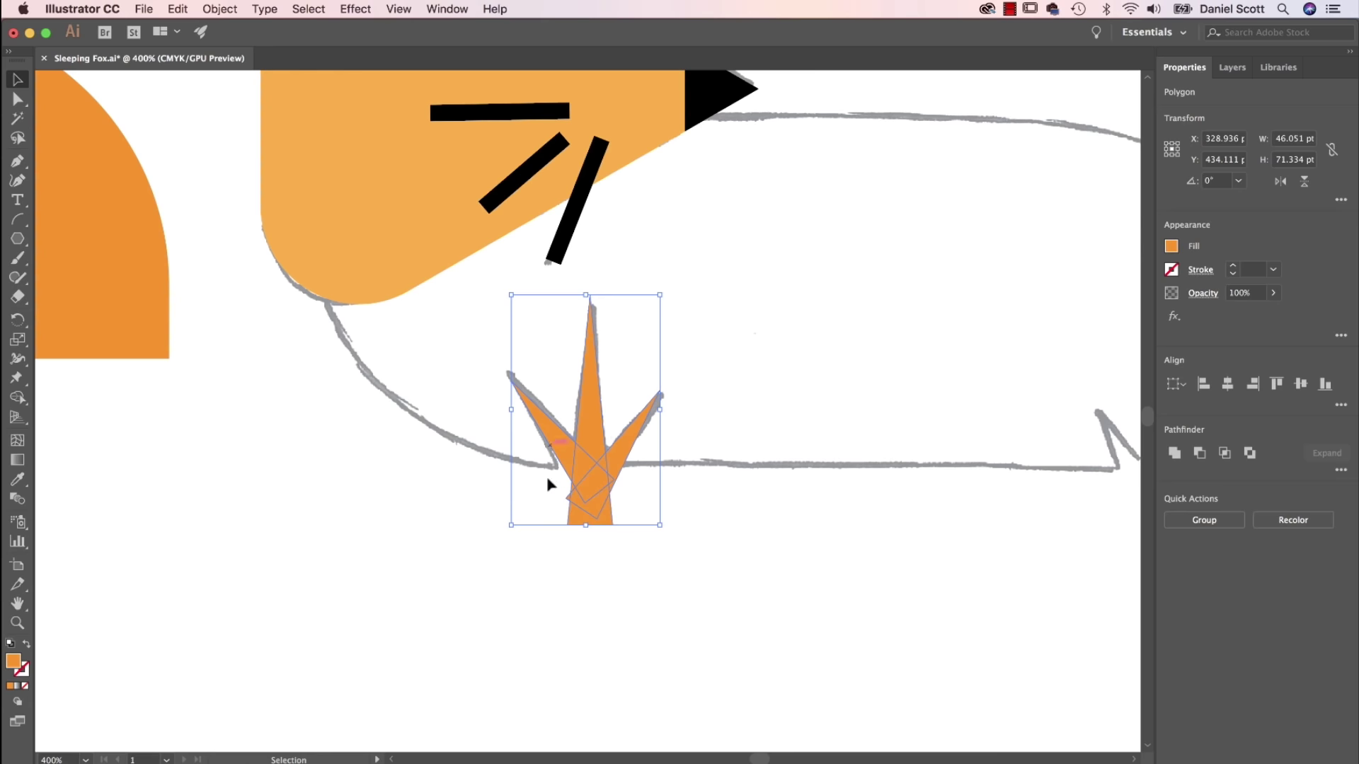
drag(587, 500, 1048, 503)
drag(1045, 444, 572, 548)
drag(595, 618, 714, 618)
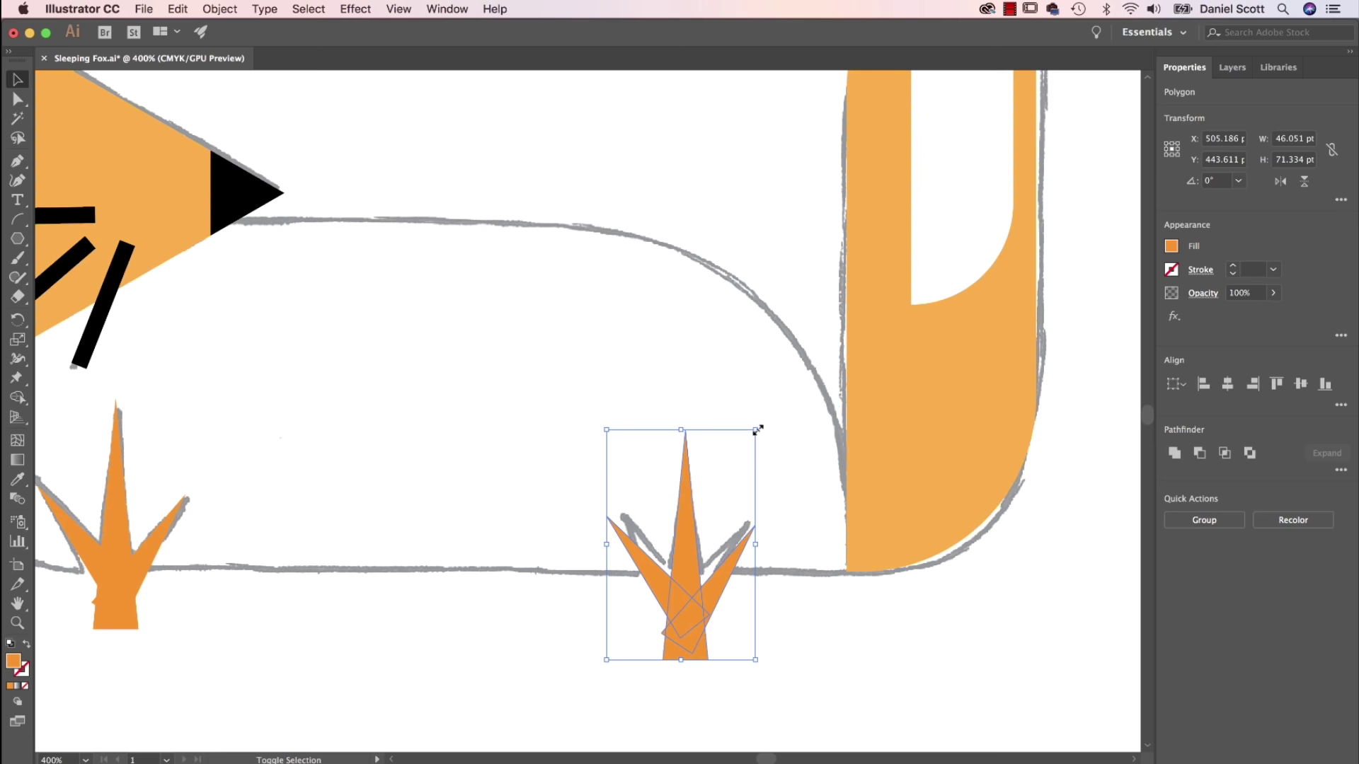
Scale the duplicated grass tuft down to about 36 x 56 pt, align it with the sketch near the tail, and deselect it.
drag(755, 429, 721, 481)
drag(676, 607, 700, 570)
drag(692, 622, 681, 591)
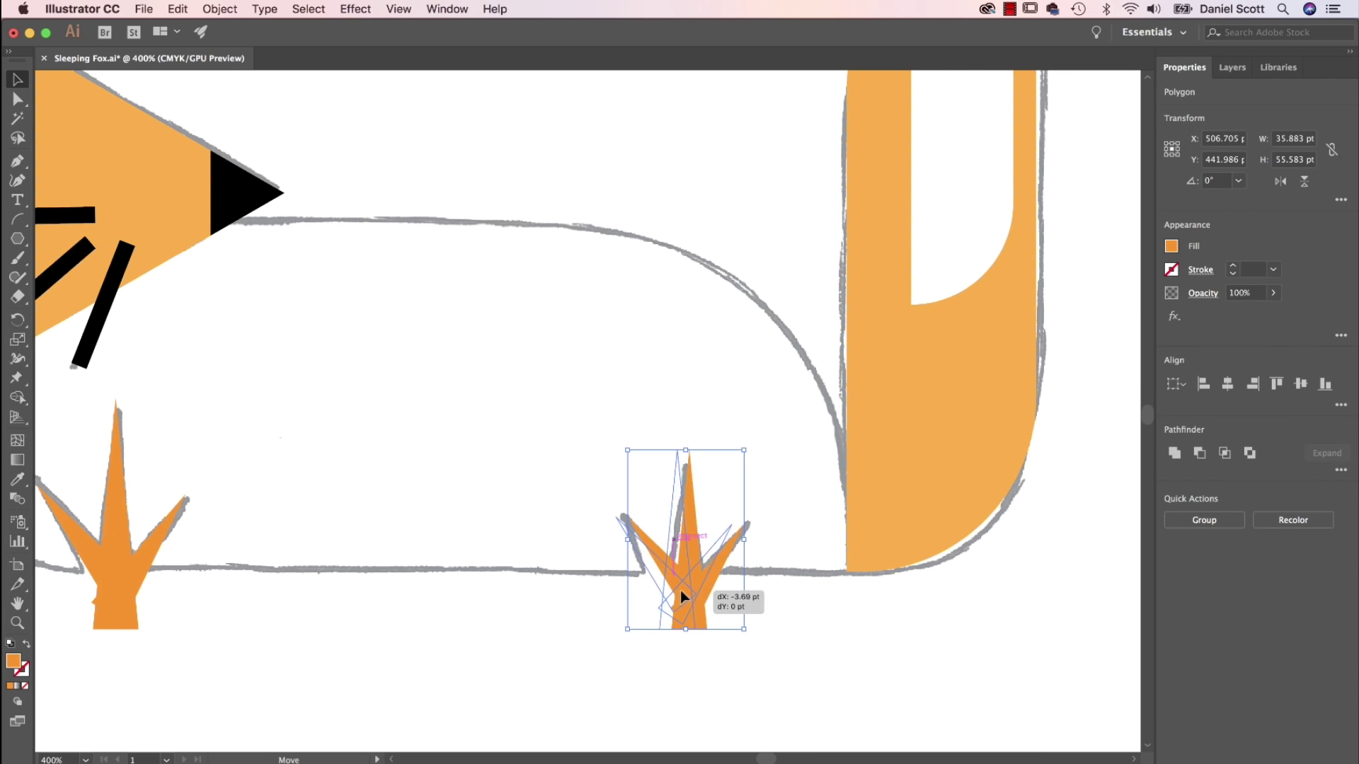
click(574, 645)
Select both grass tufts, fill them with light gray, and close the swatches.
key(super+minus)
key(super+minus)
drag(314, 544, 426, 622)
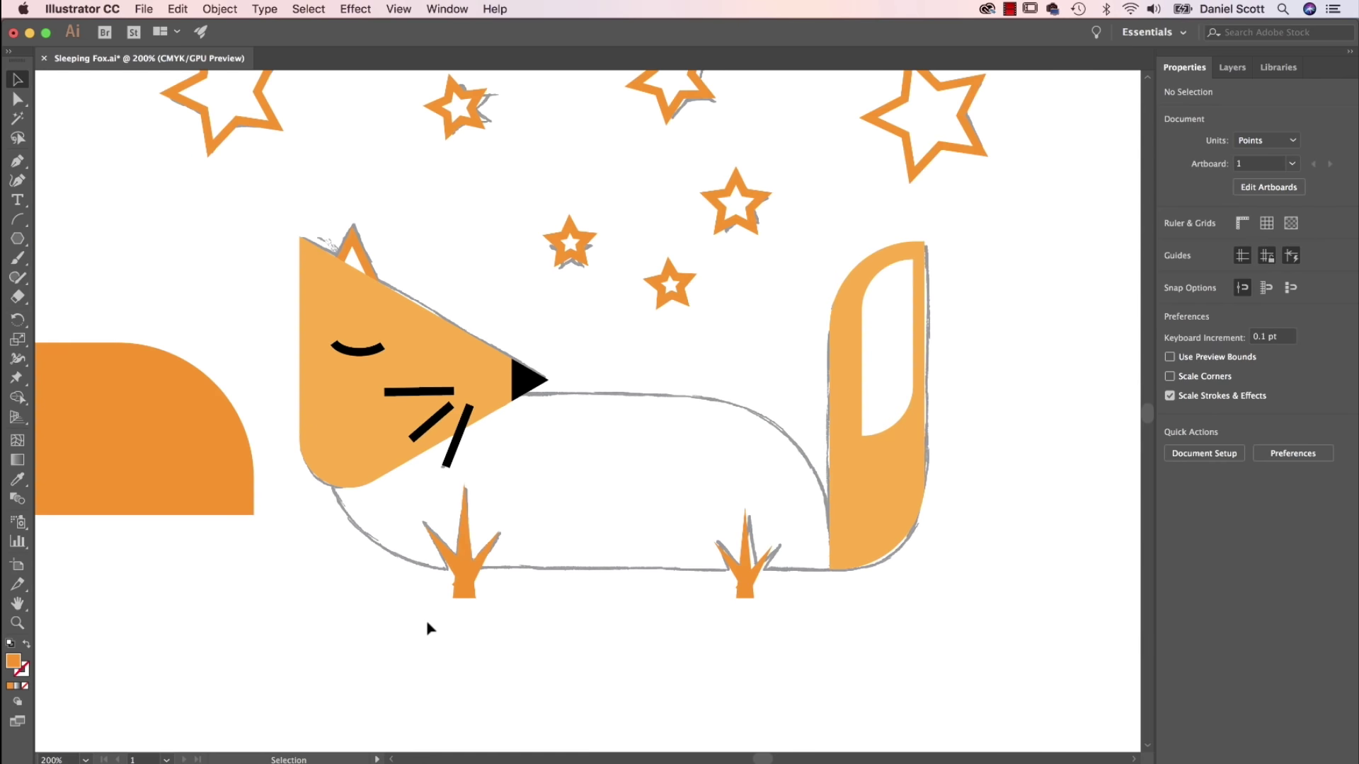
drag(377, 522, 802, 647)
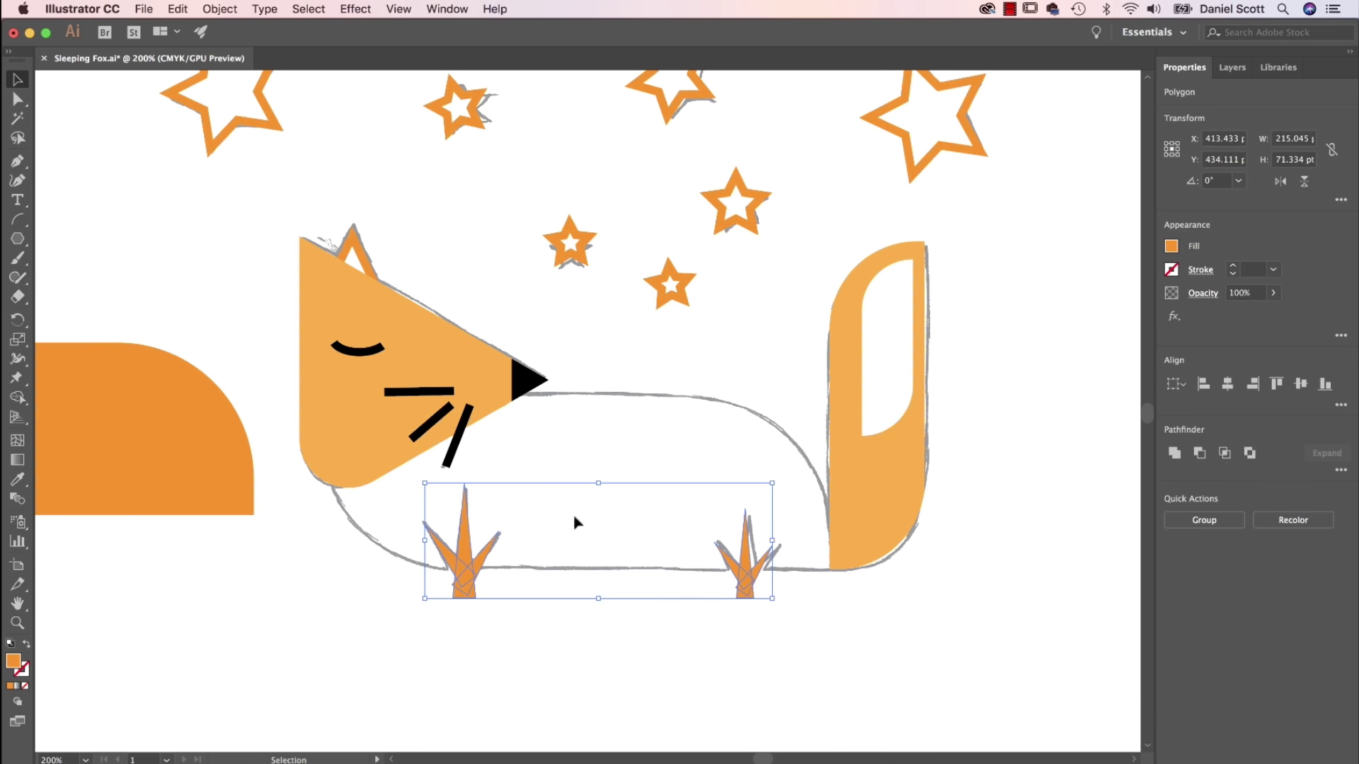
click(1171, 247)
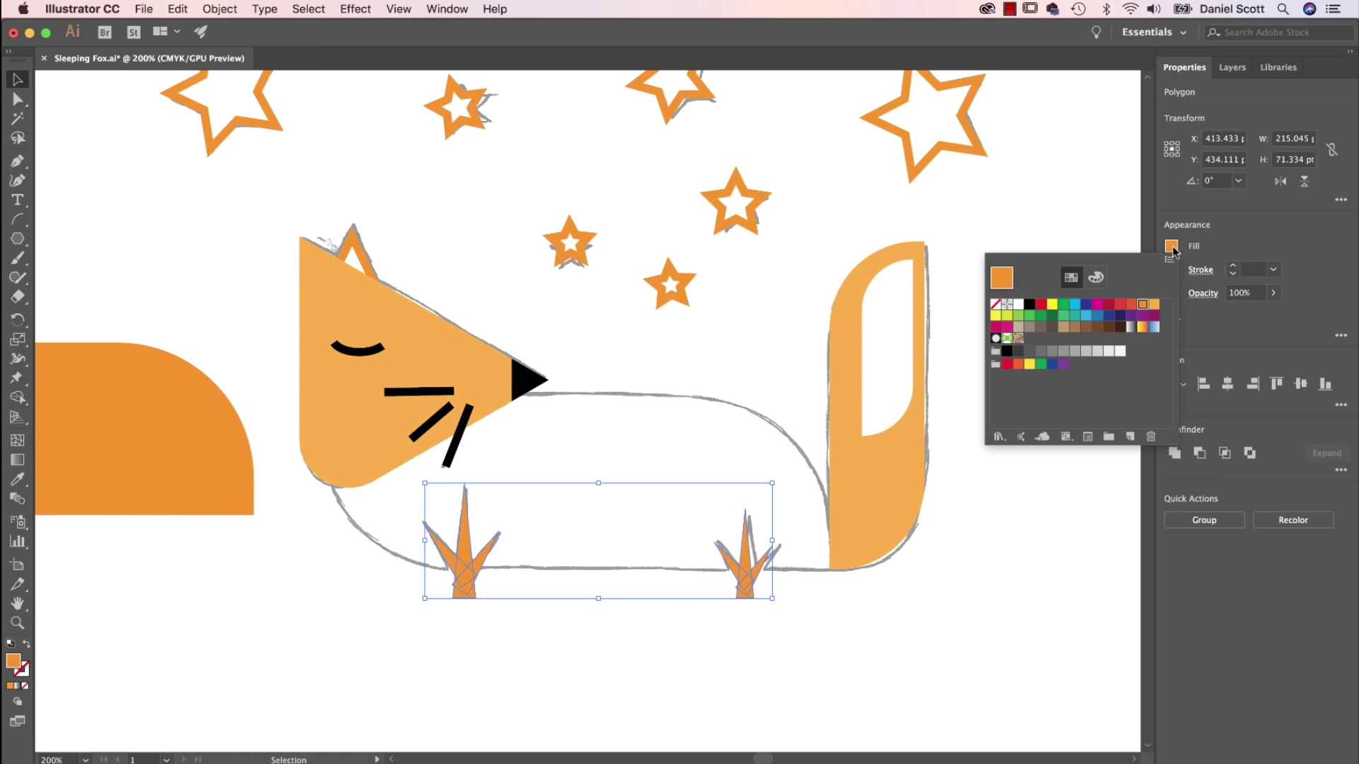
click(1088, 352)
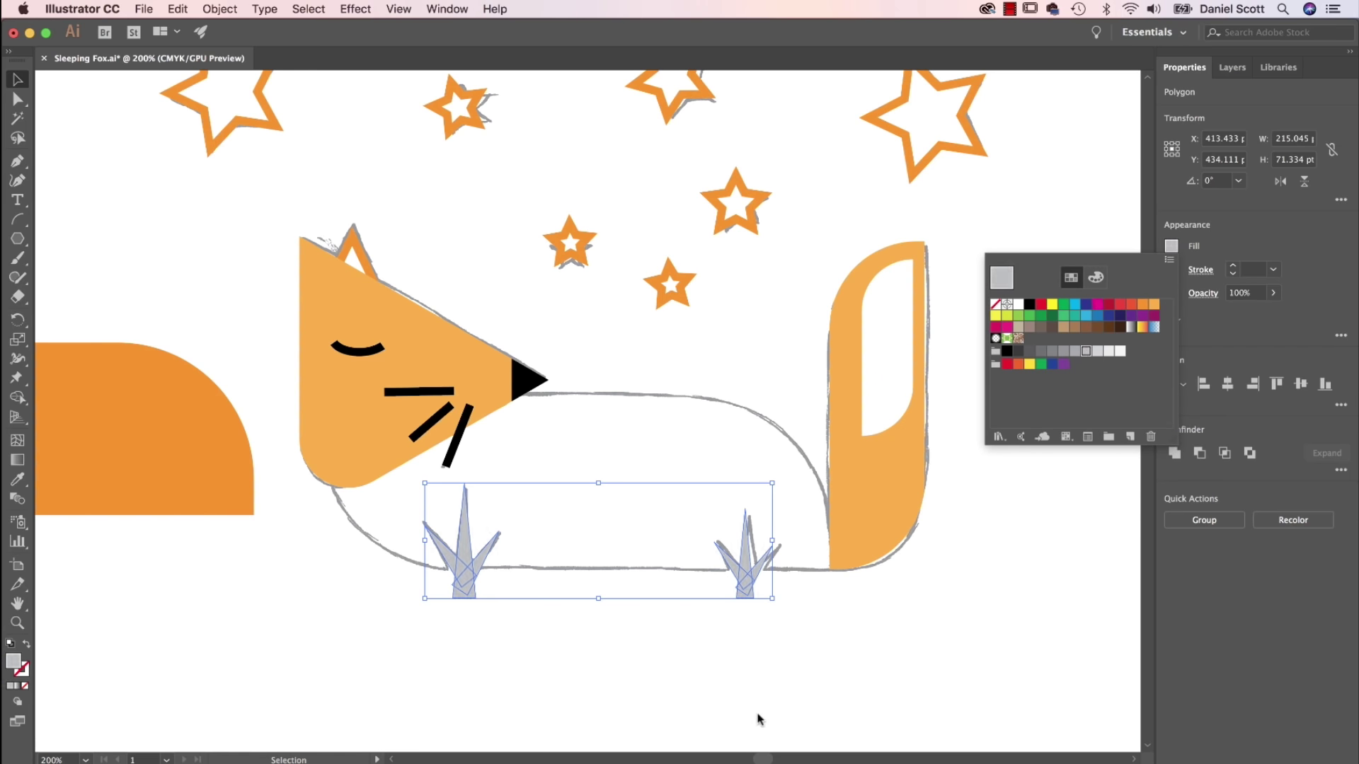
click(766, 673)
Move the orange body shape back over the body sketch between the head and the tail, and deselect it.
click(232, 639)
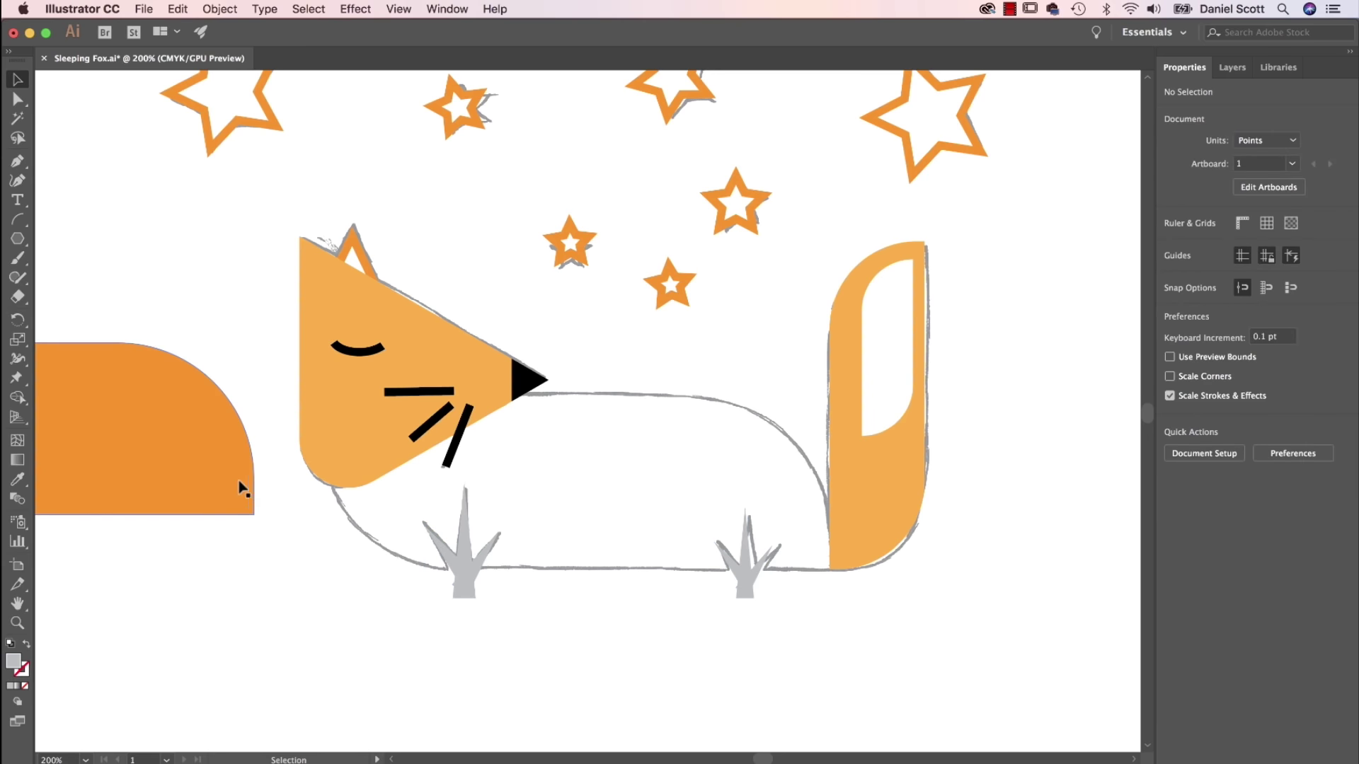
click(167, 480)
drag(130, 394, 693, 446)
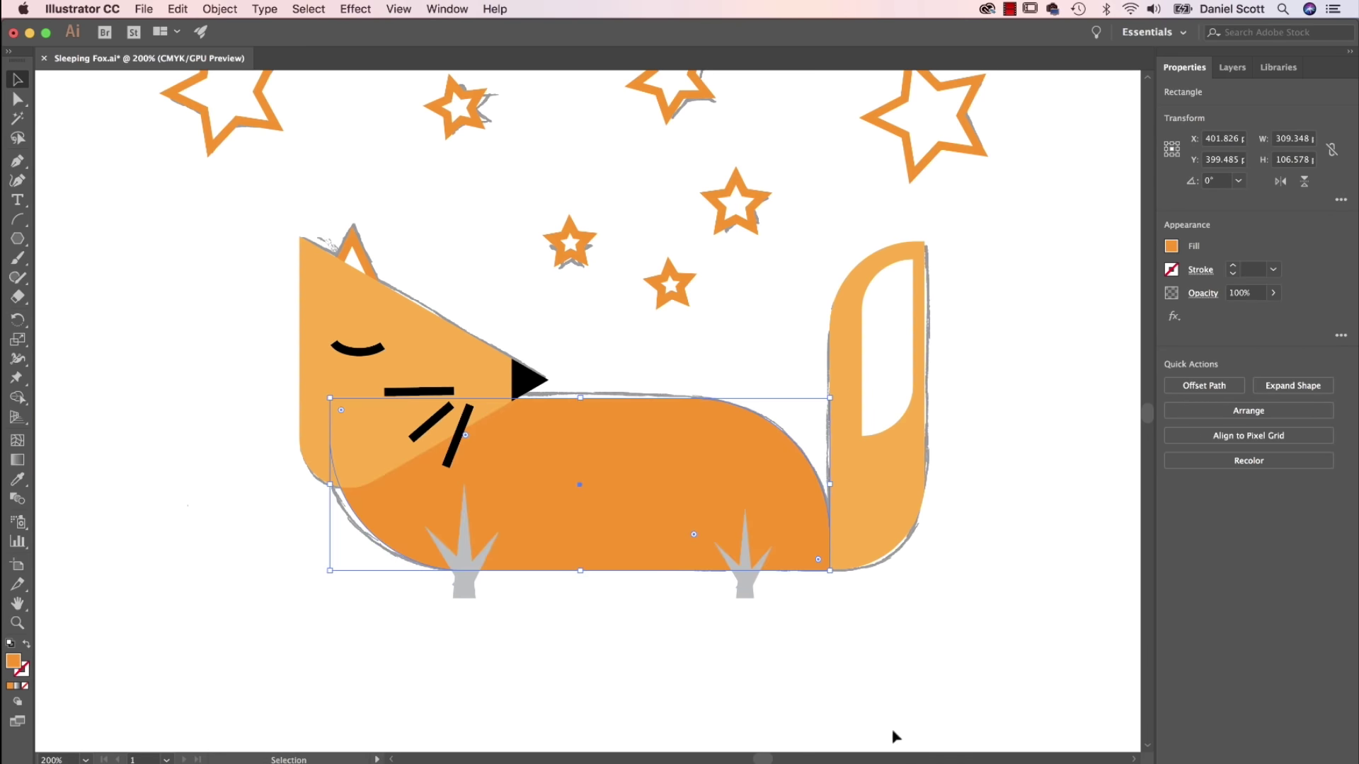
click(894, 736)
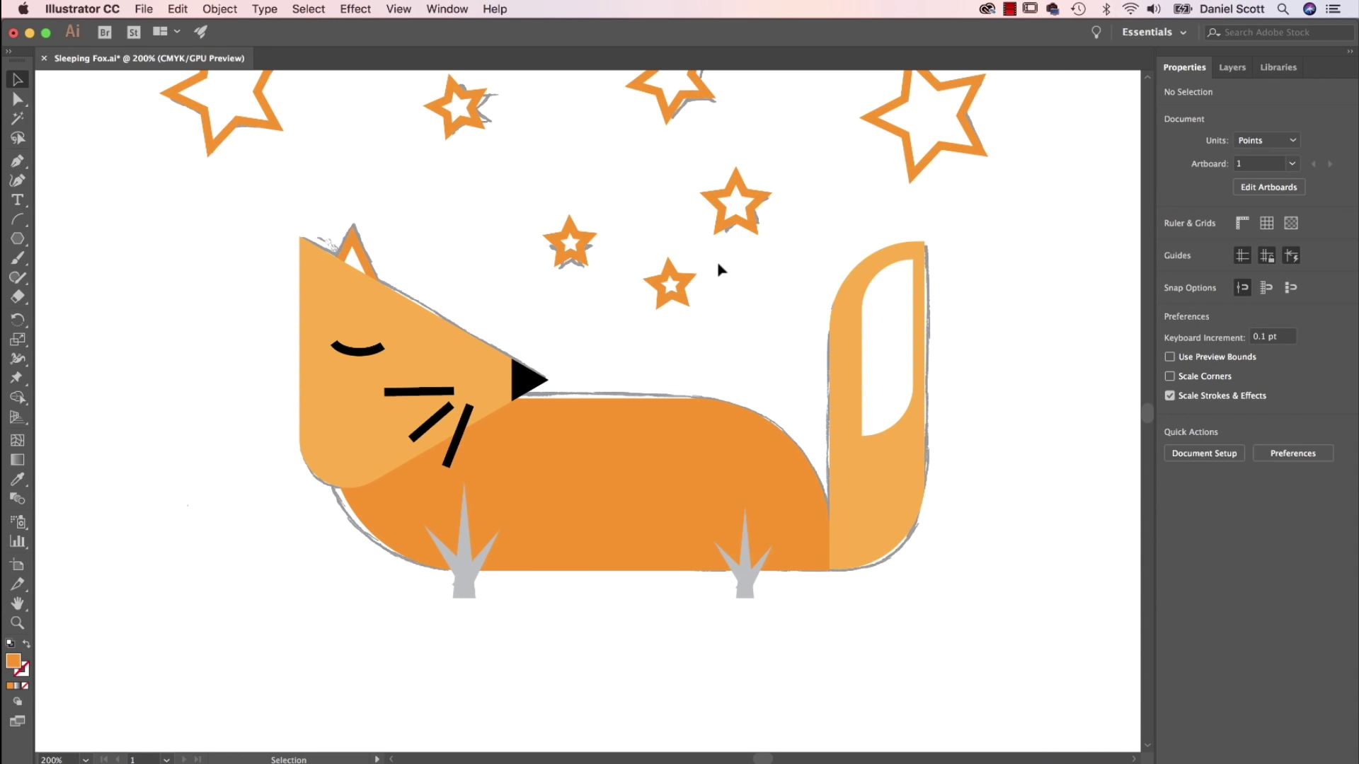
Hide the template sketch layer, toggling it to compare the artwork with and without the sketch.
key(super+minus)
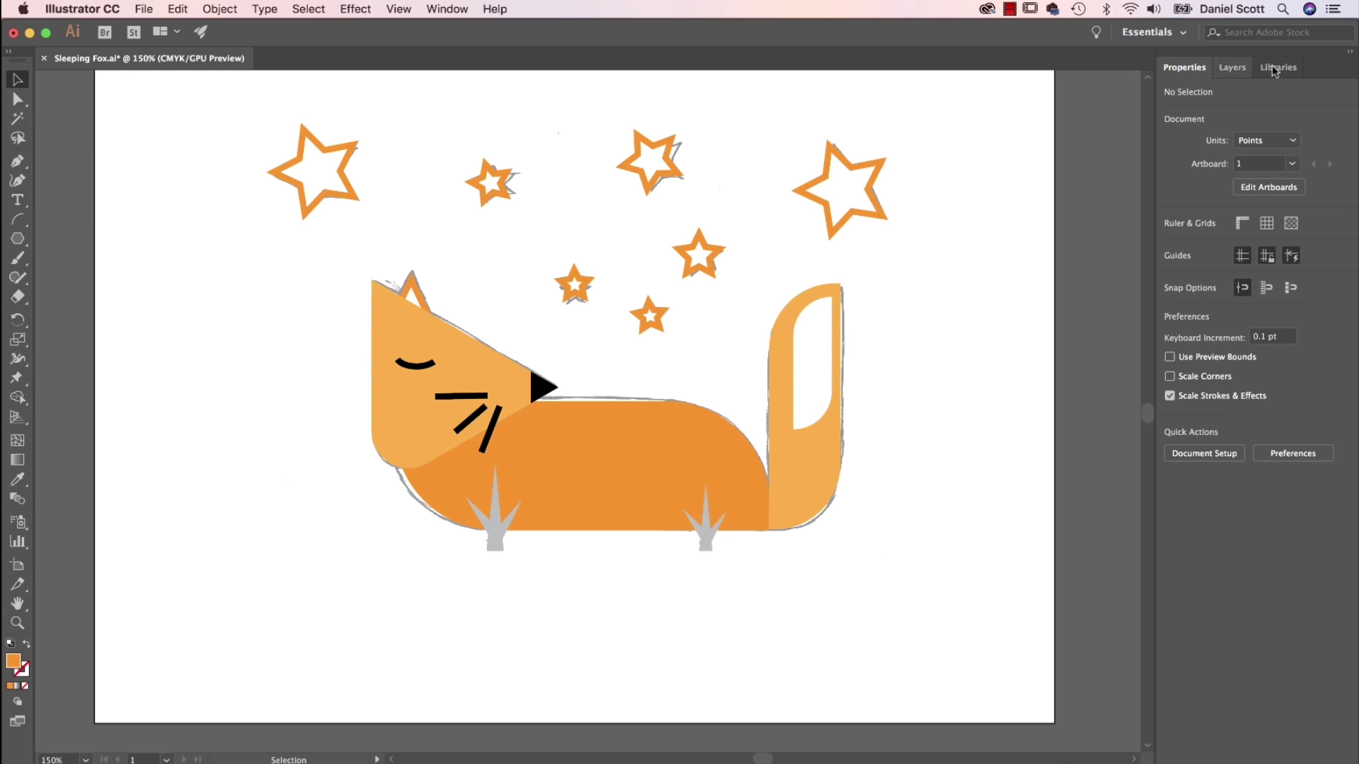
click(1233, 67)
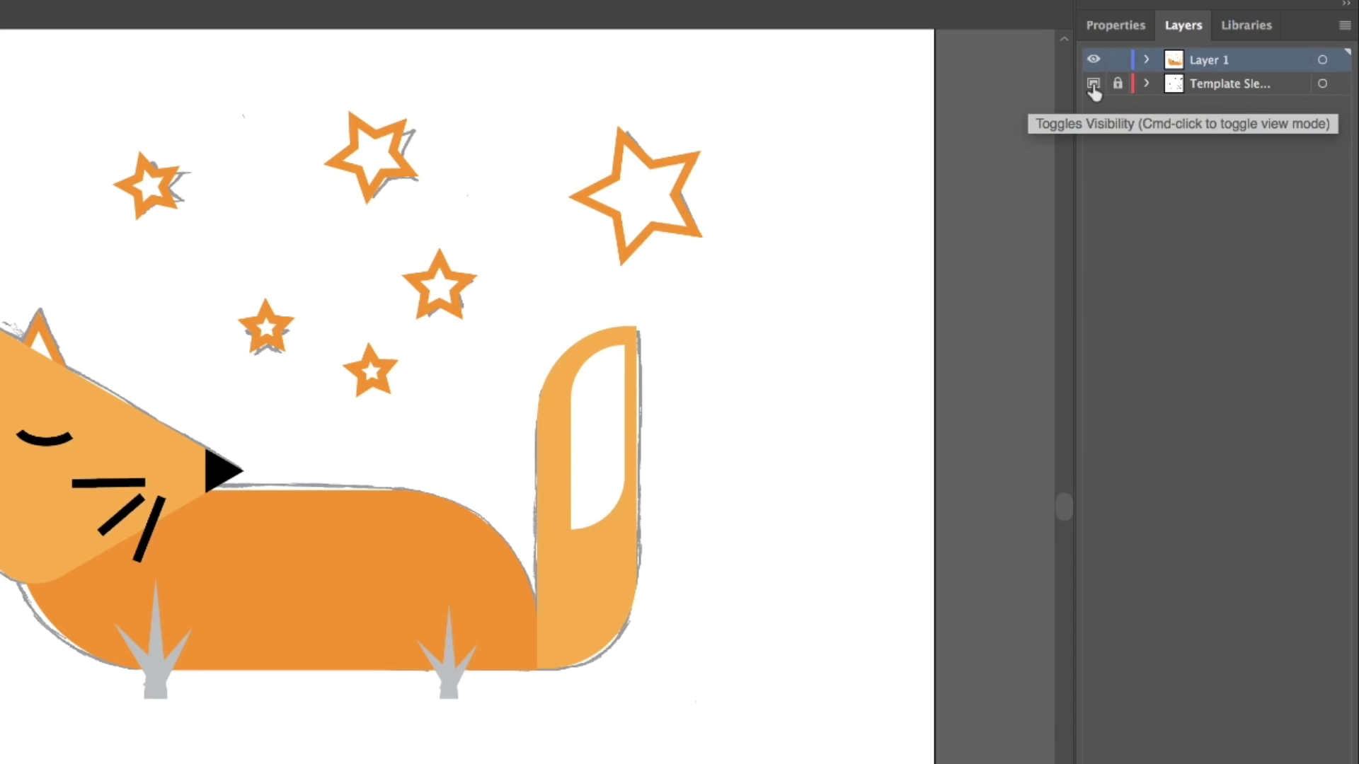
click(1094, 85)
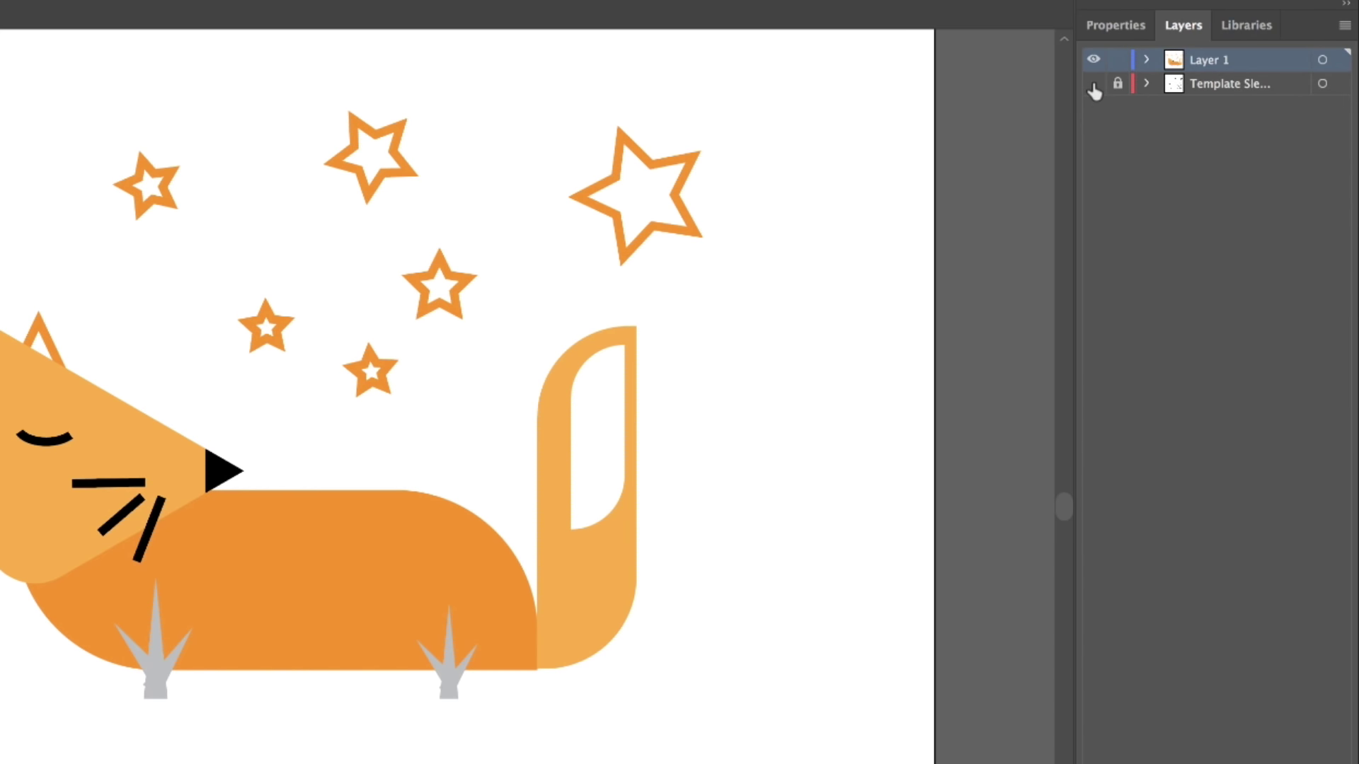
click(1092, 85)
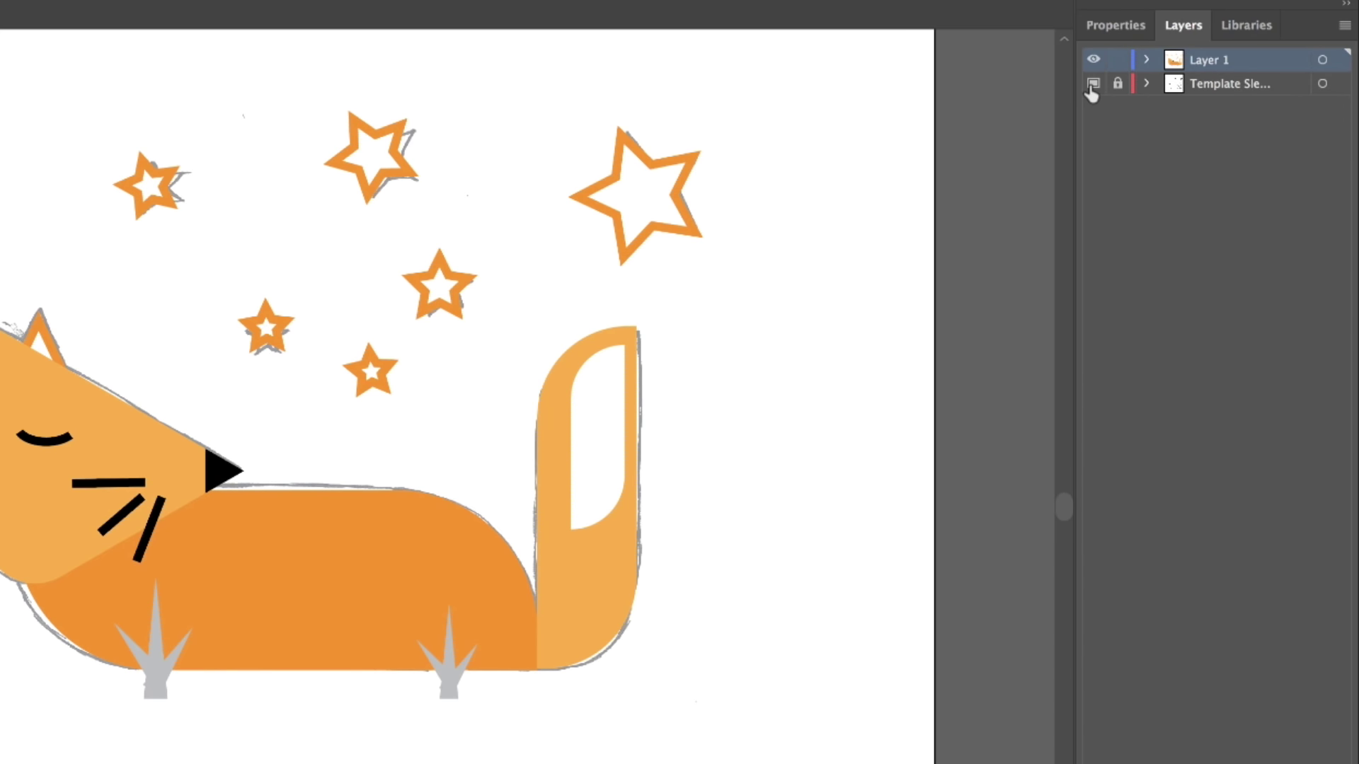
click(1092, 84)
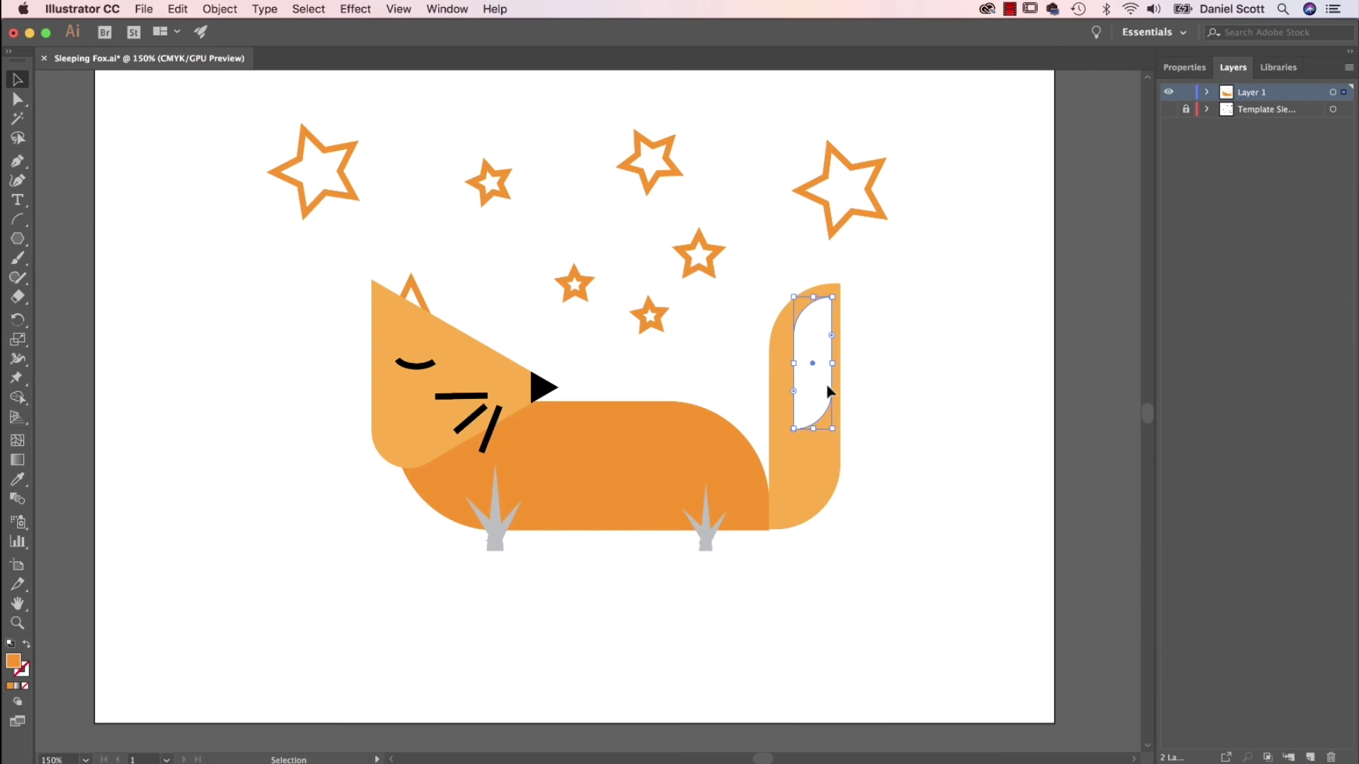
Shorten the tail's white inset shape slightly from its lower end and deselect it.
click(616, 468)
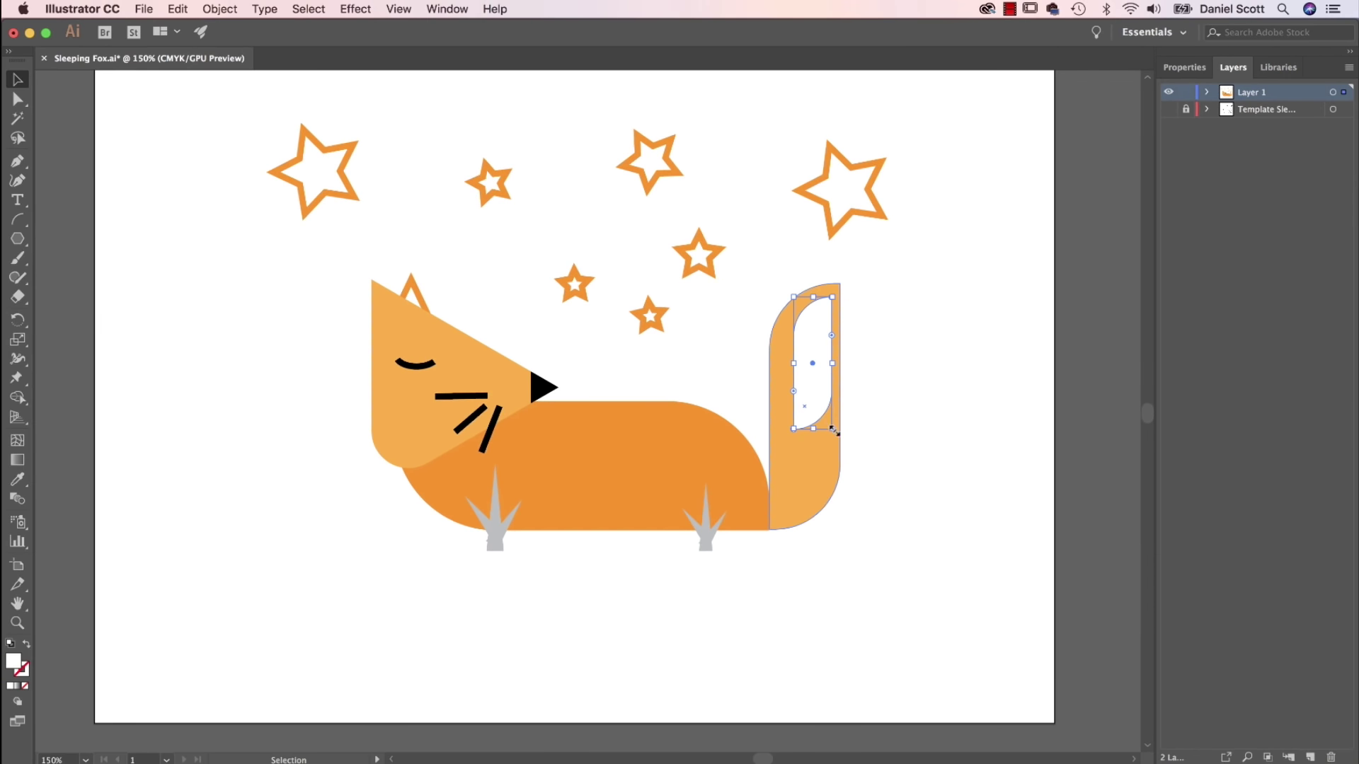
mouse_move(833, 428)
mouse_down()
mouse_move(832, 400)
mouse_move(832, 414)
mouse_up()
click(934, 397)
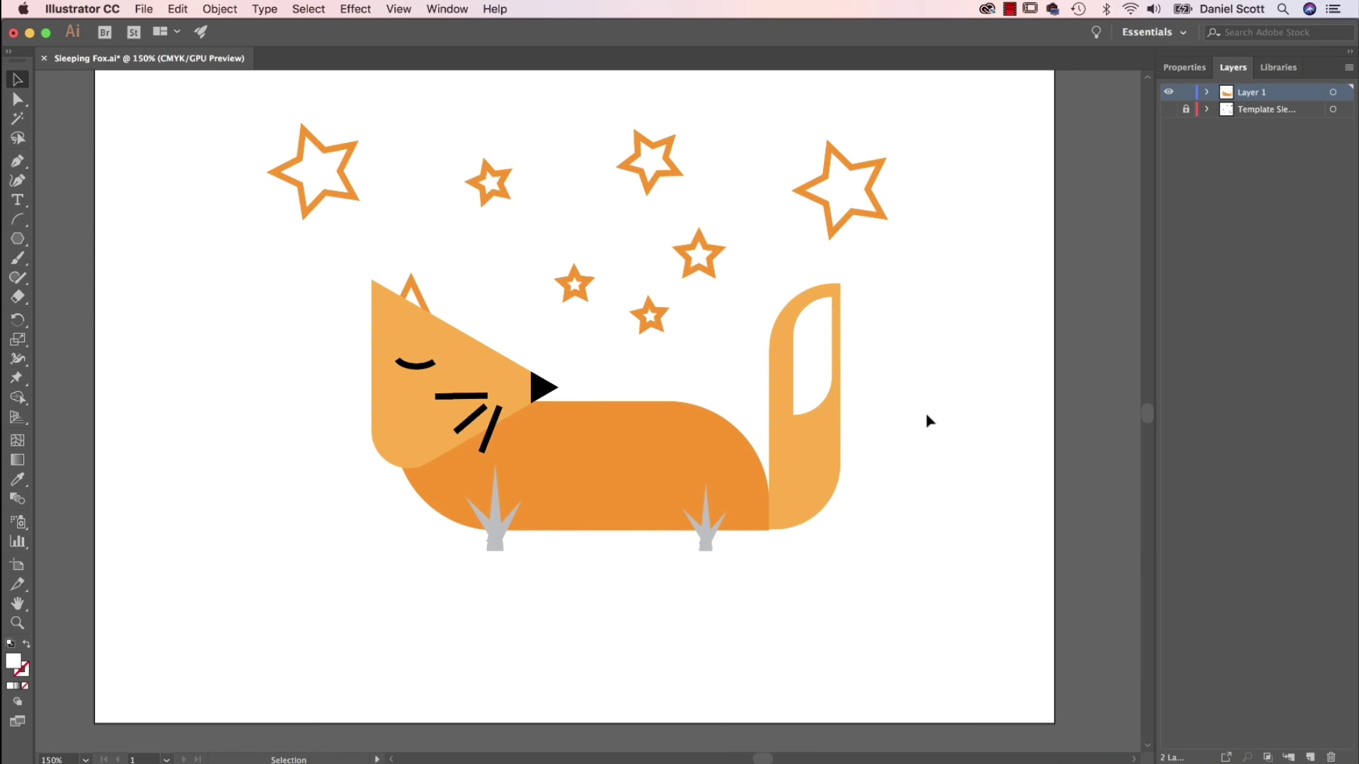
Turn off Scale Strokes & Effects with nothing selected.
drag(982, 92, 250, 619)
drag(196, 117, 917, 579)
click(1193, 68)
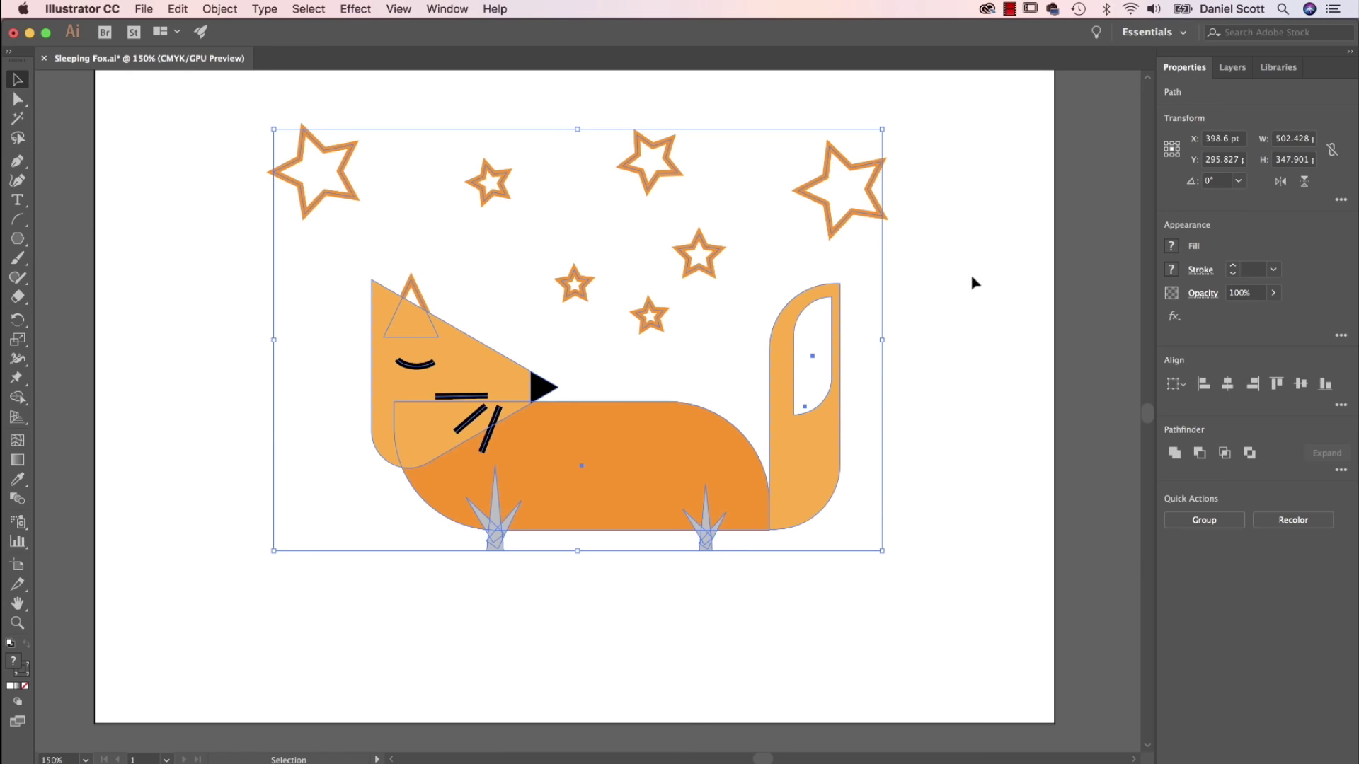
click(984, 369)
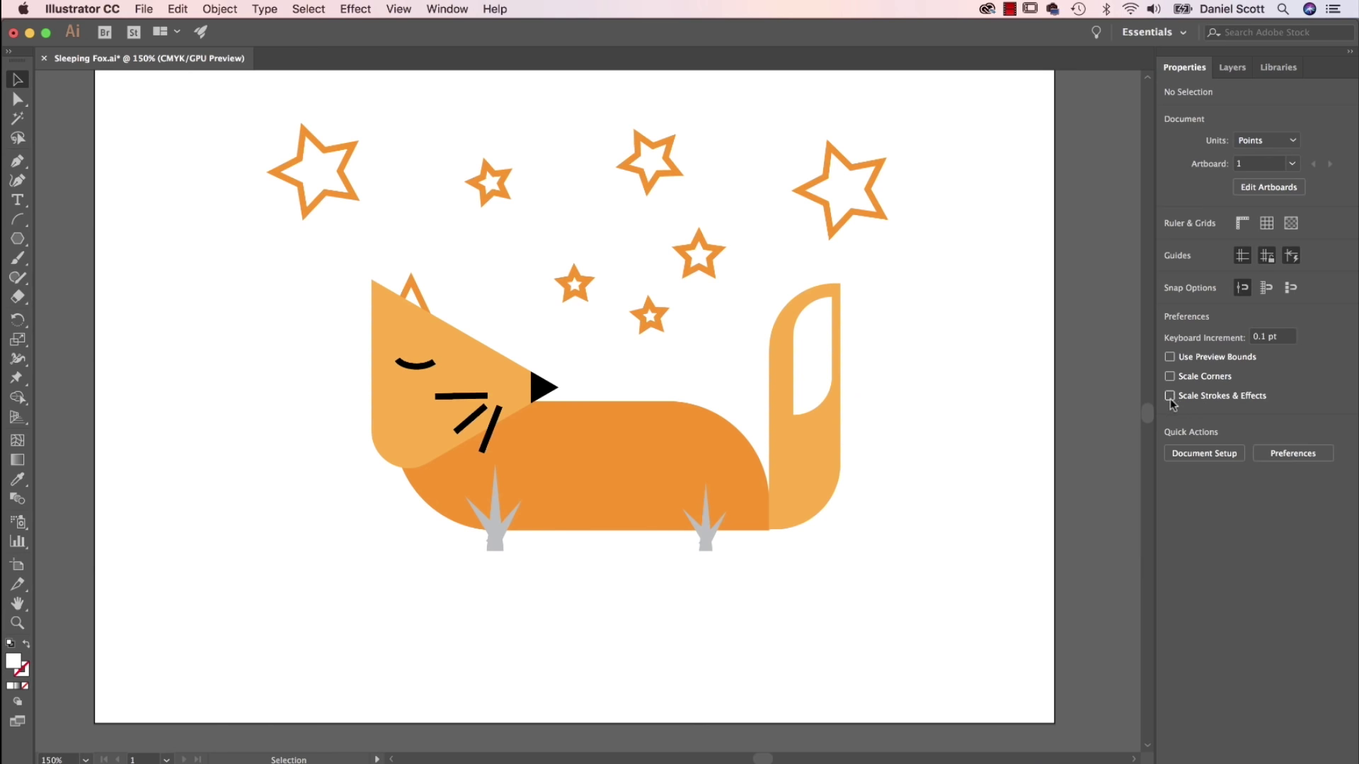
Try to scale the whole artwork down proportionally to about 168 x 116 pt without scaling its strokes.
drag(934, 126, 272, 606)
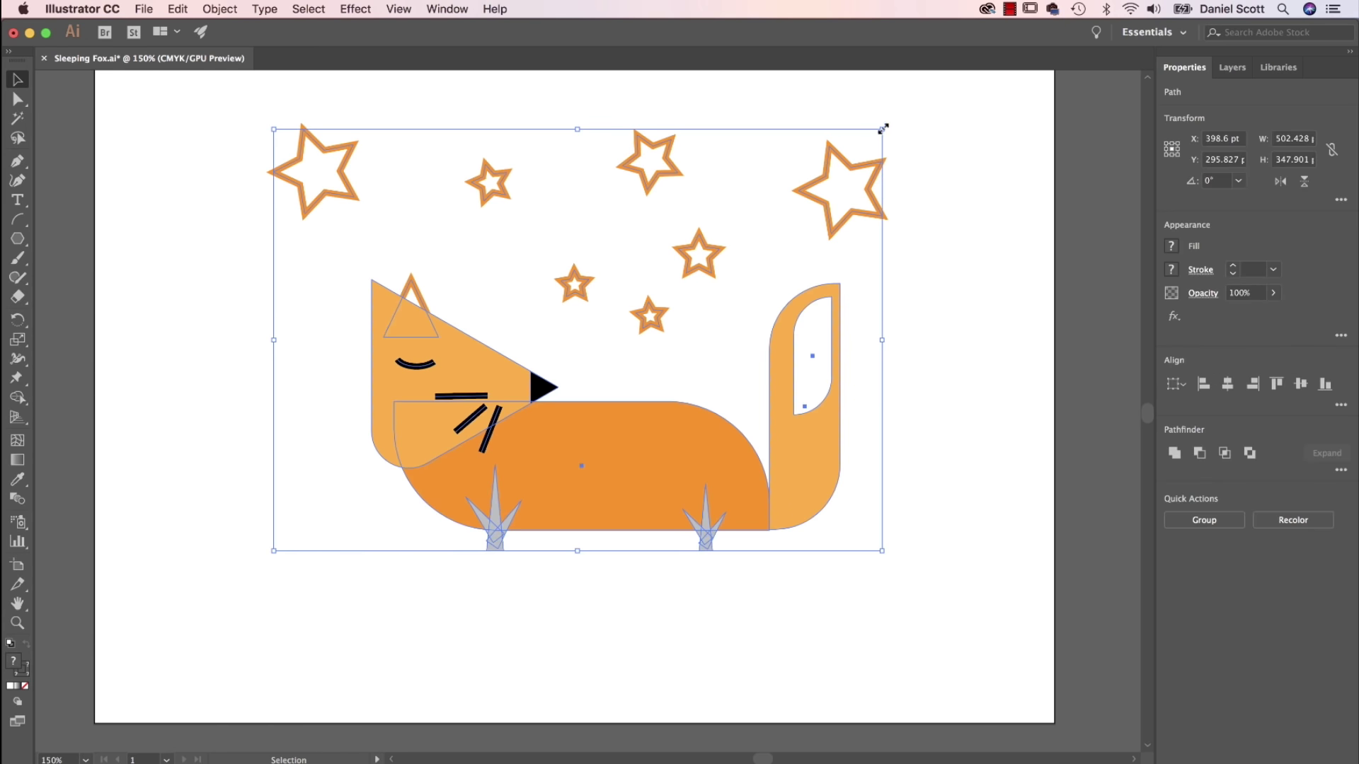
drag(983, 101, 200, 649)
drag(884, 130, 479, 400)
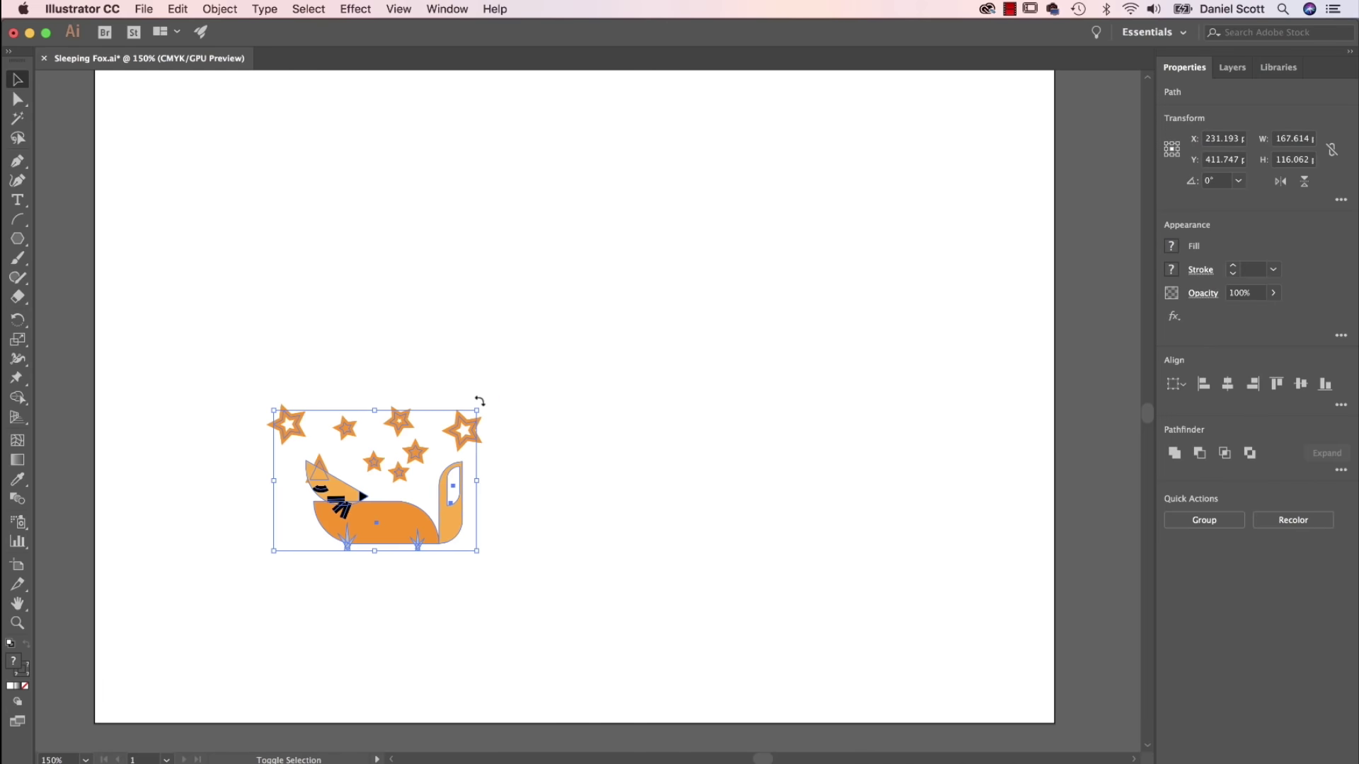
click(535, 428)
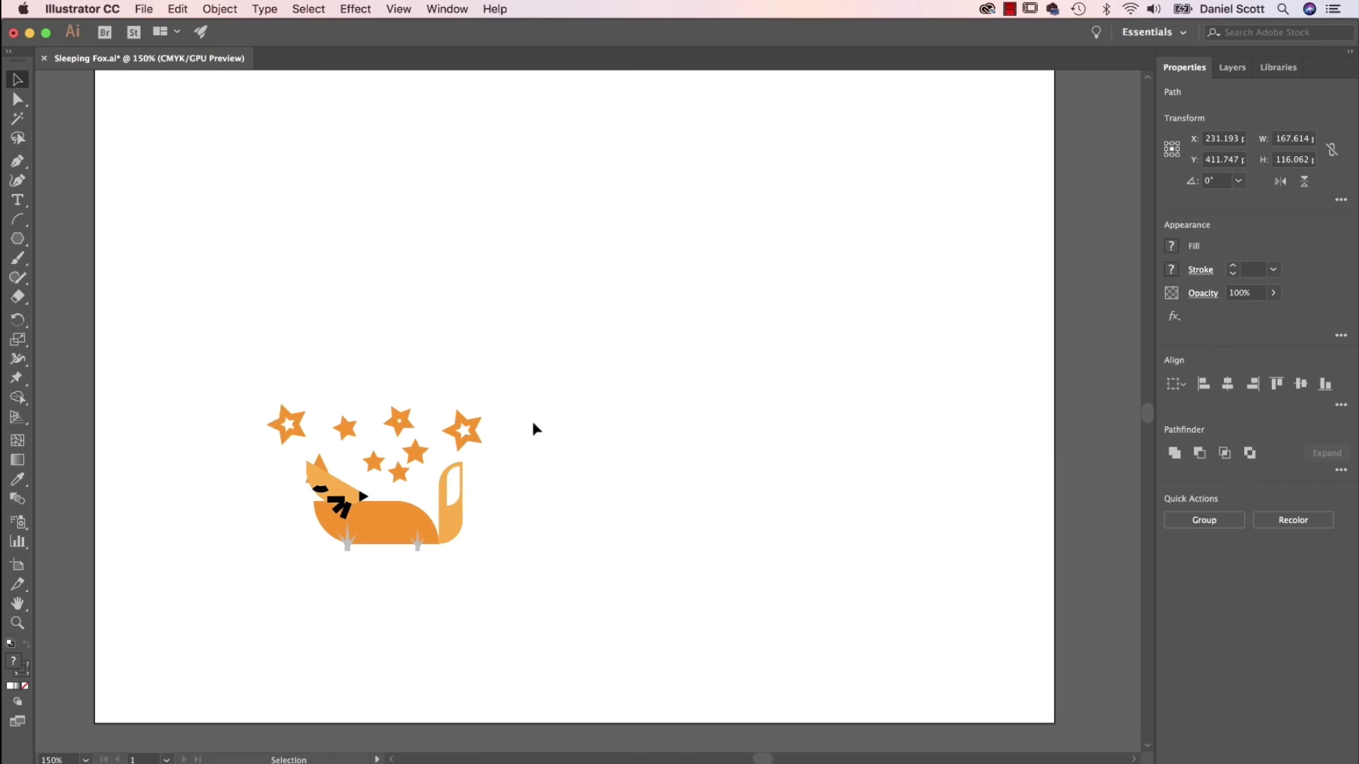
Check the stroke weight of the two large outer stars in the shrunken artwork.
click(287, 428)
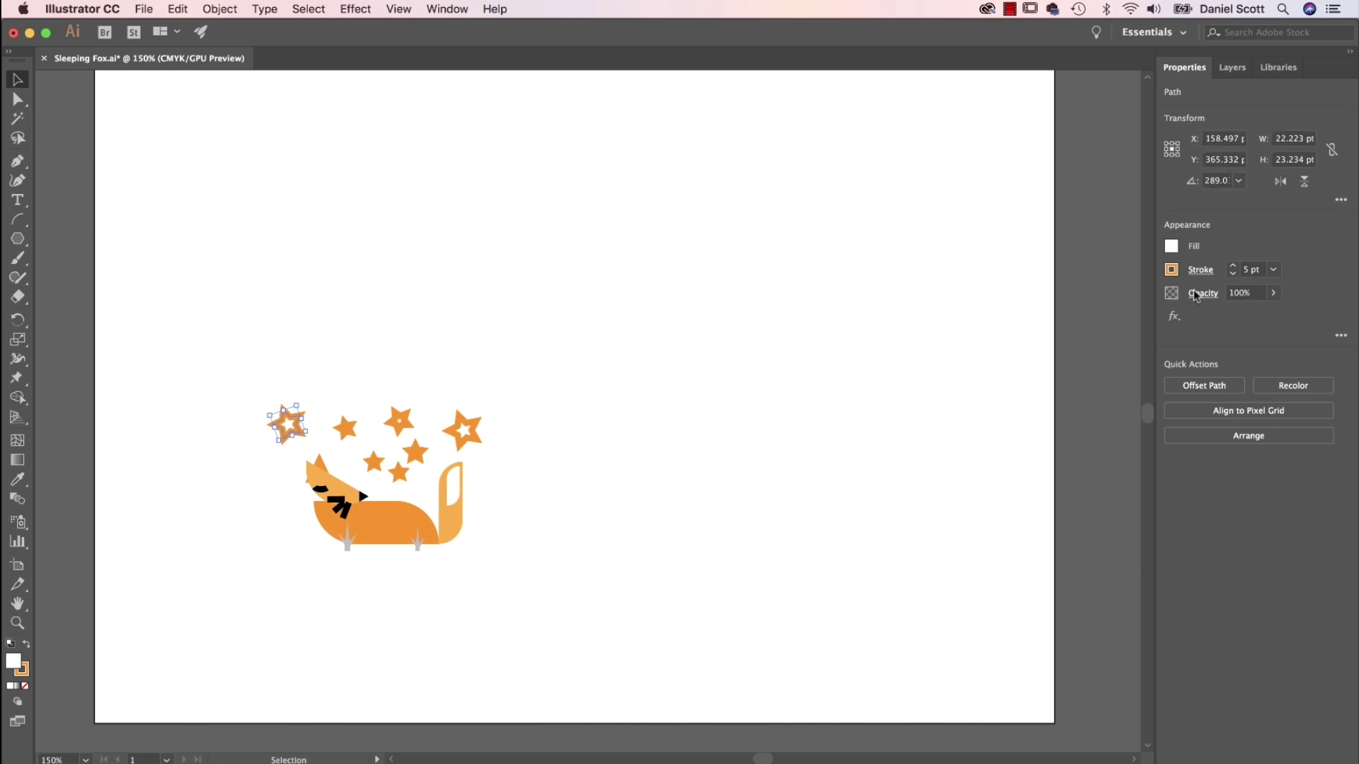
click(567, 611)
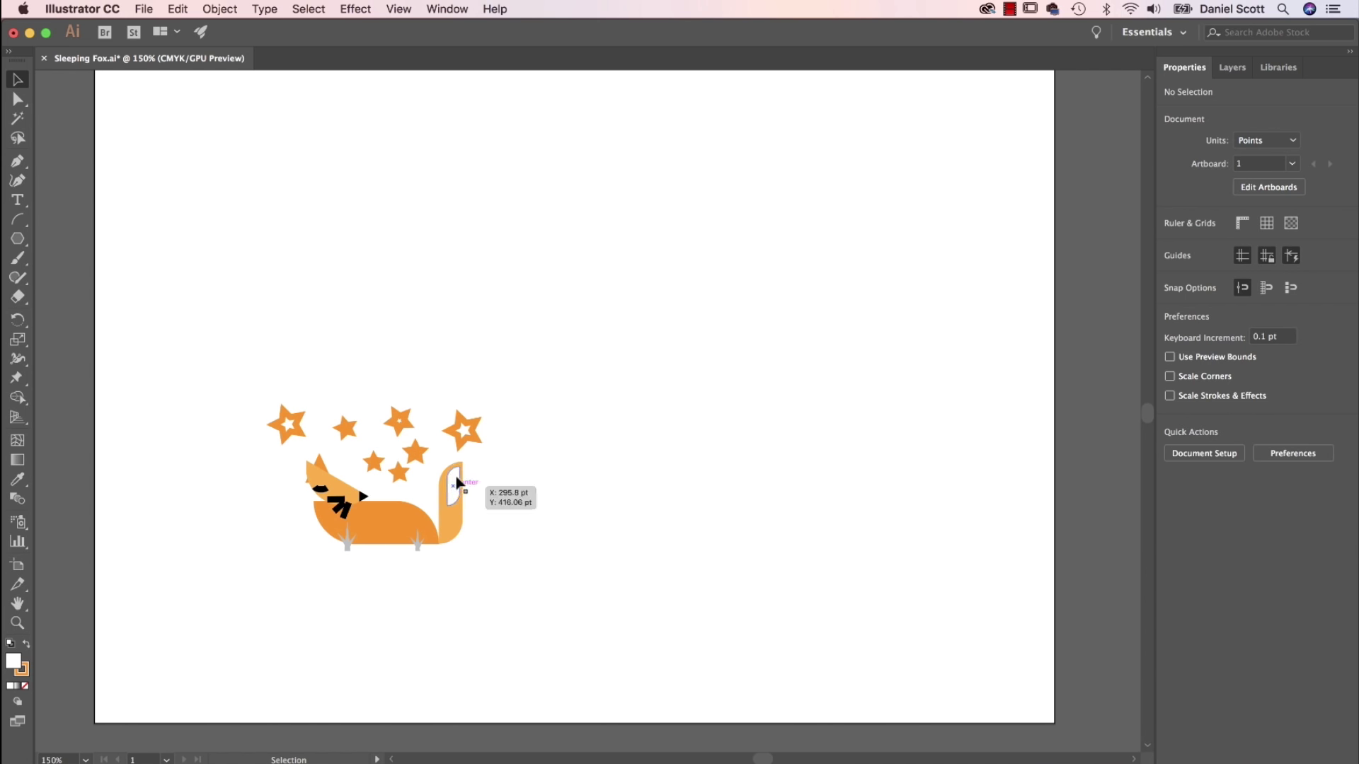
click(468, 428)
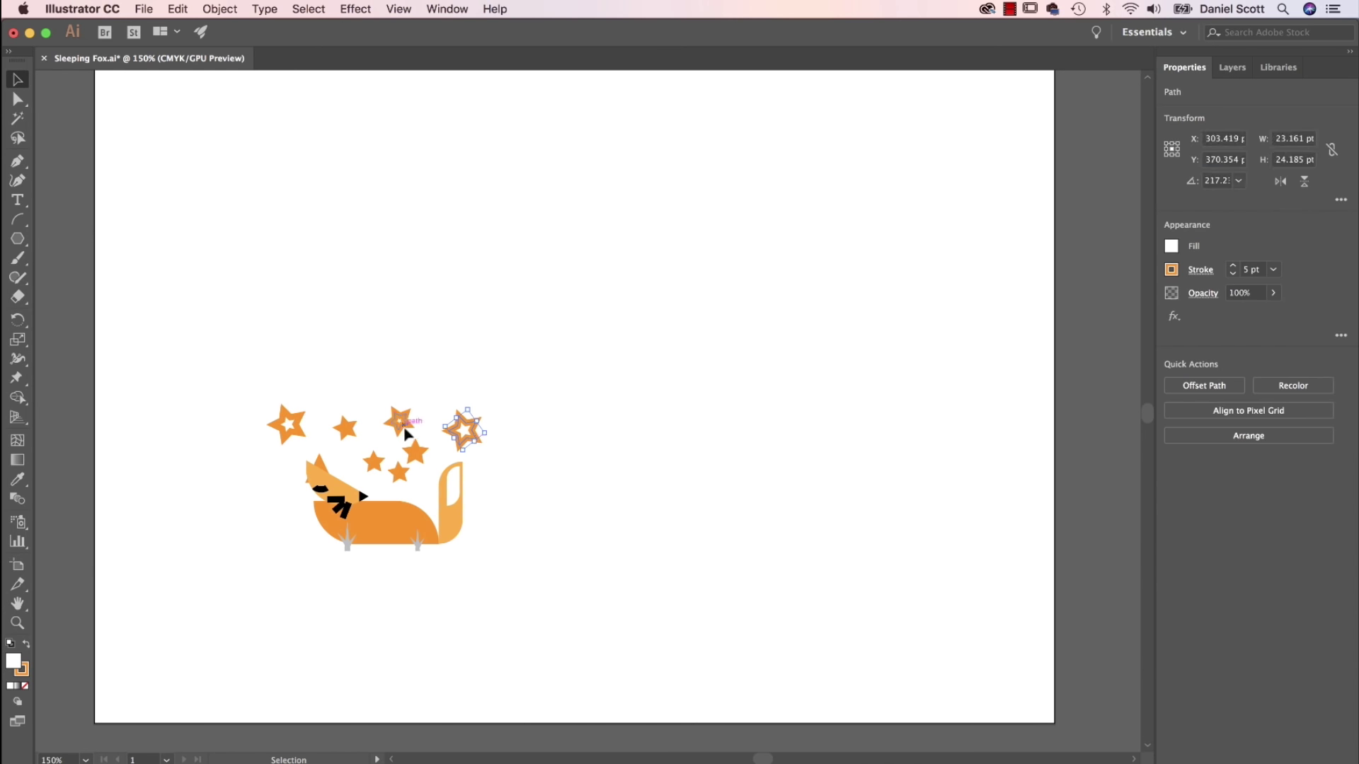
Undo the scaling of the artwork, deselect everything, and turn Scale Strokes & Effects back on.
drag(482, 438, 479, 432)
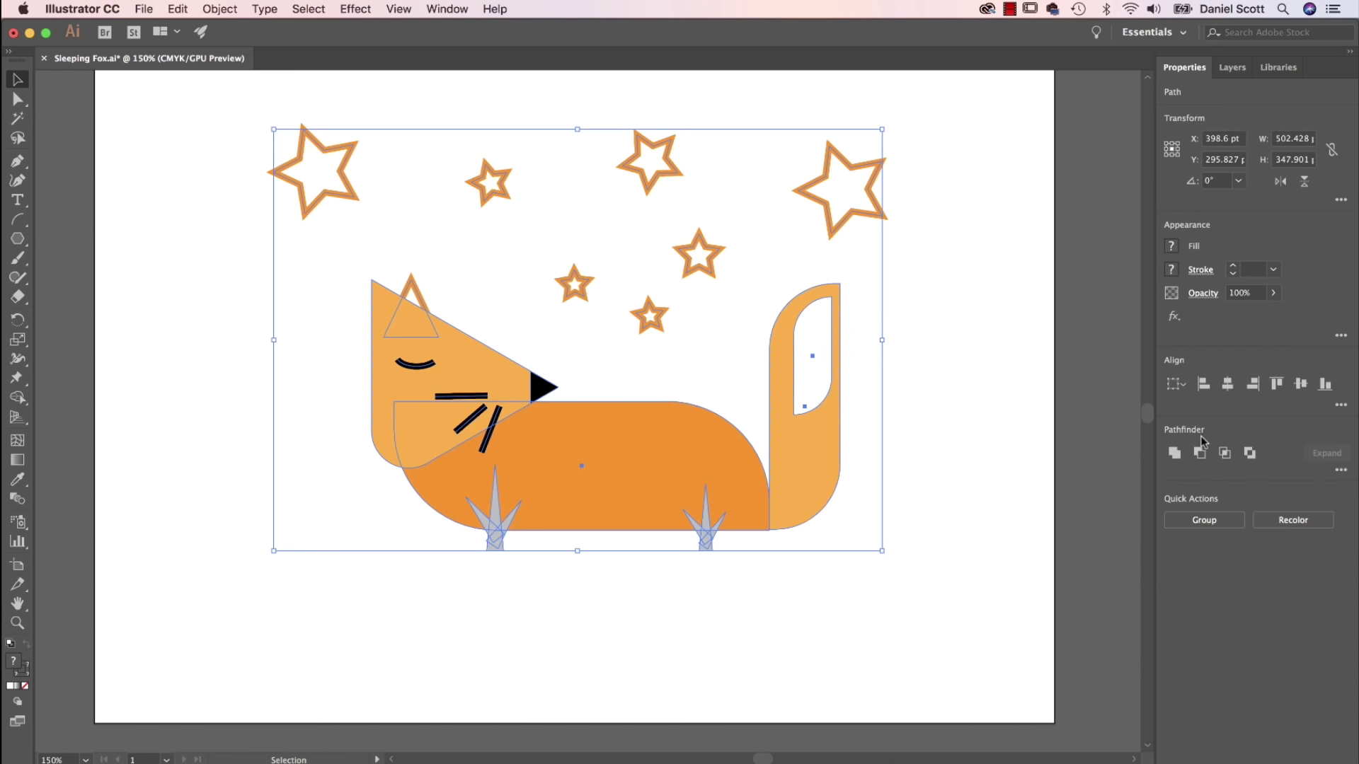
click(983, 455)
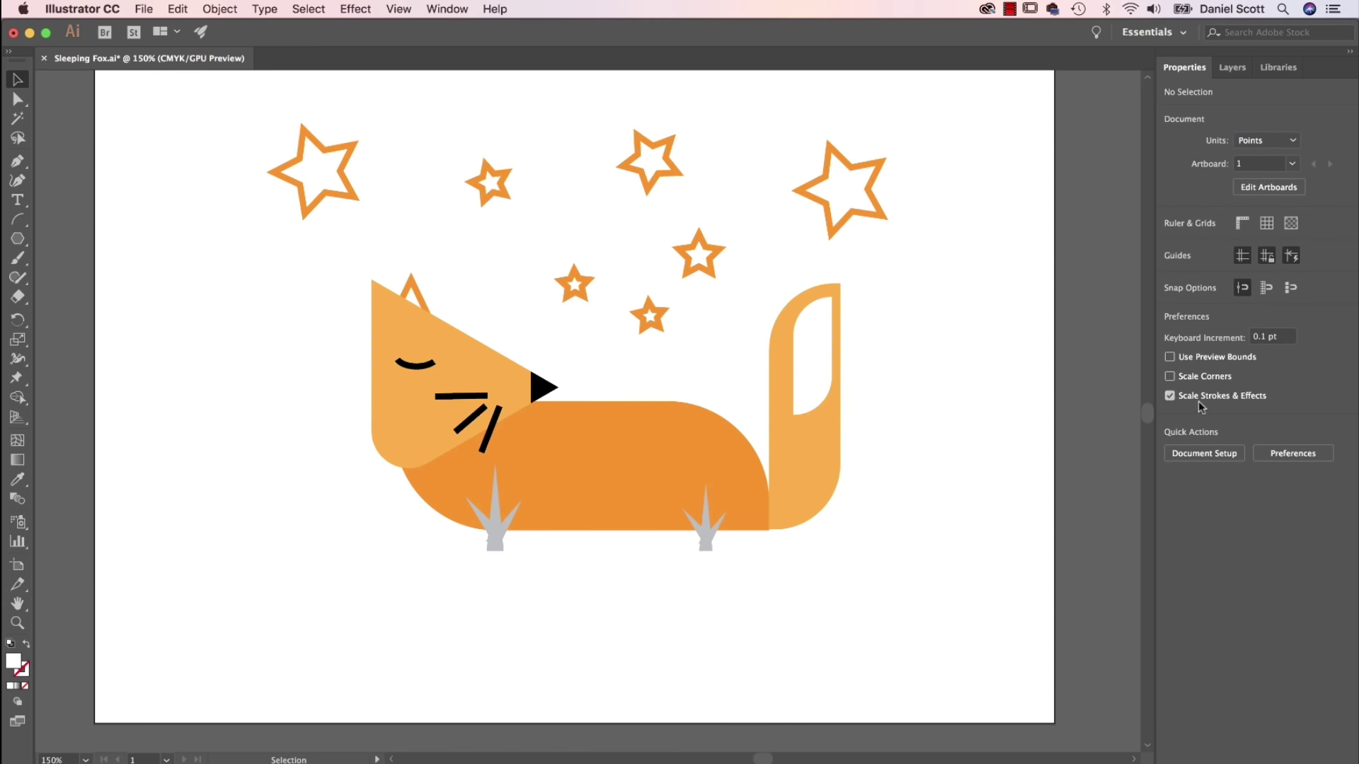
Try scaling the whole artwork down proportionally to about 350 x 242 pt with its strokes, and check a large outer star's stroke weight.
drag(966, 107, 256, 630)
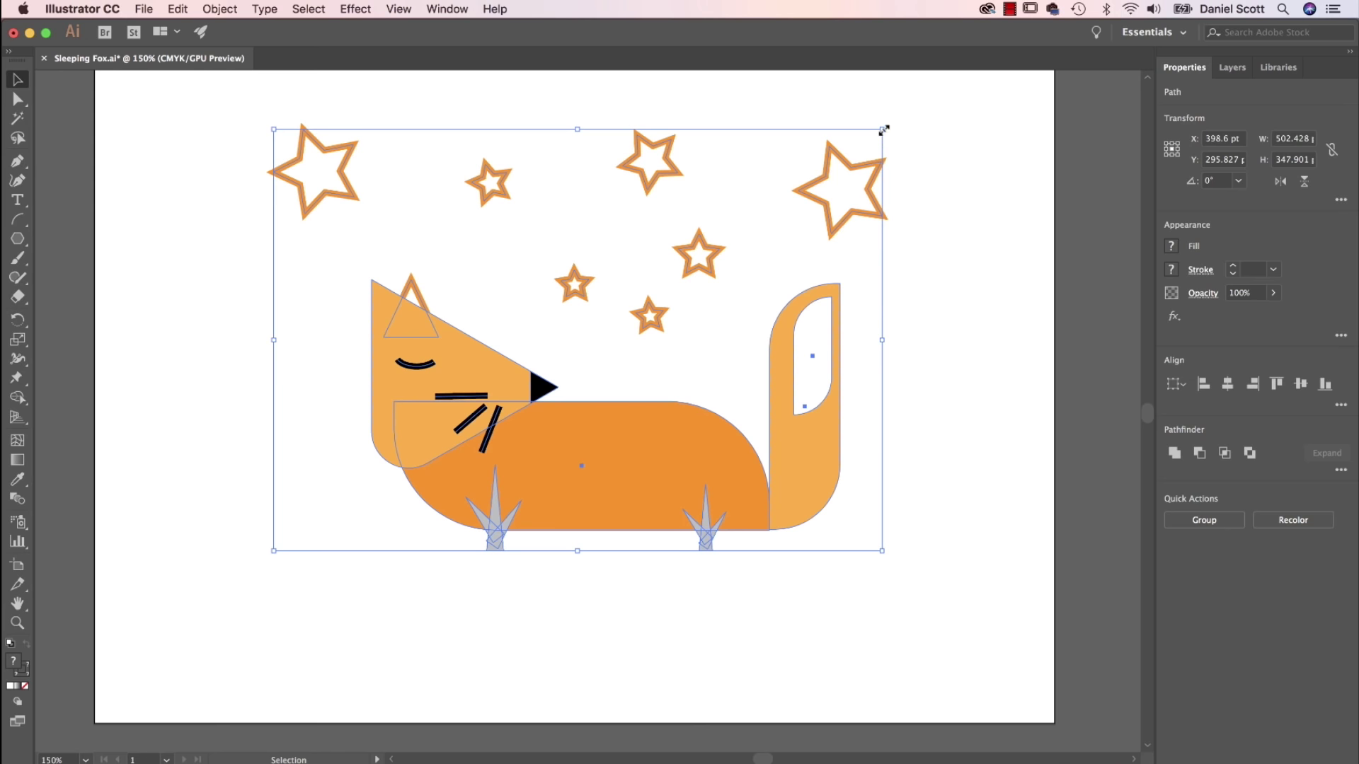
drag(883, 130, 700, 259)
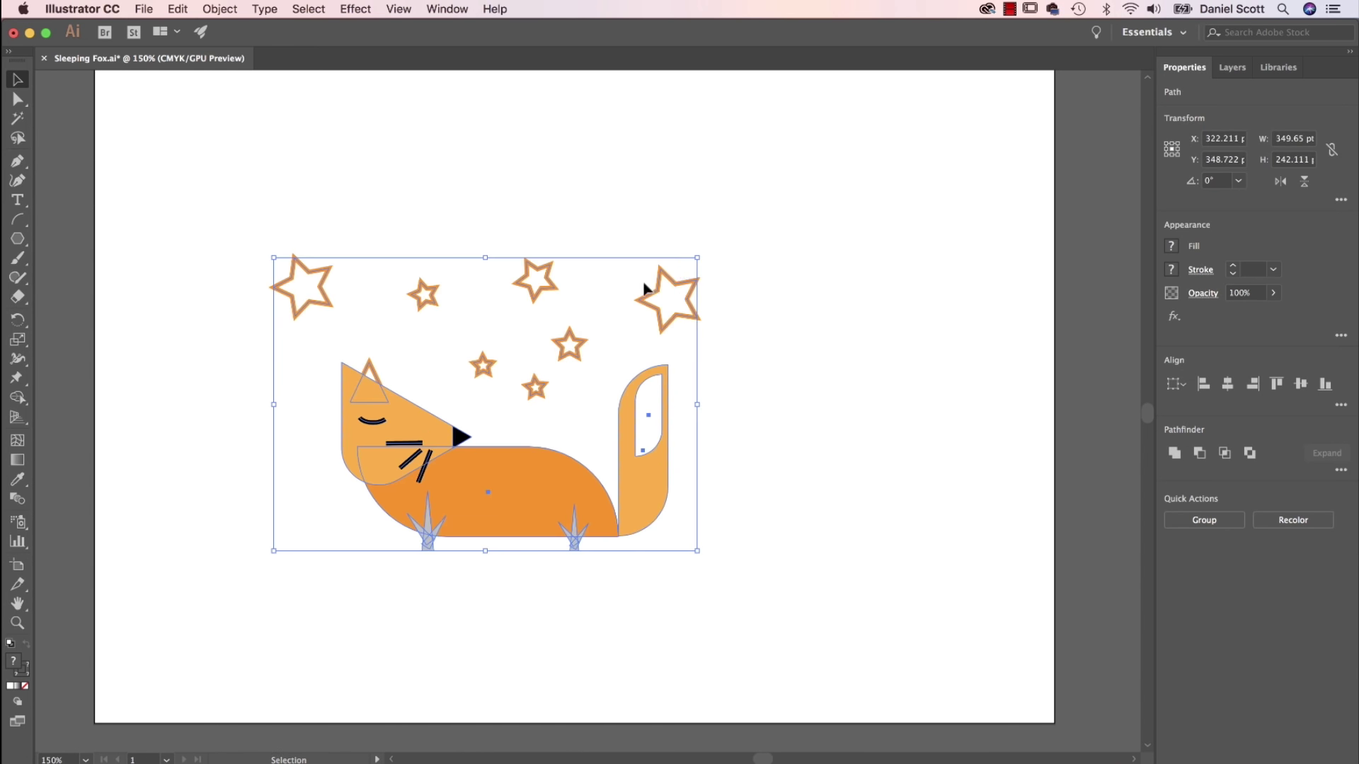
click(772, 295)
click(683, 325)
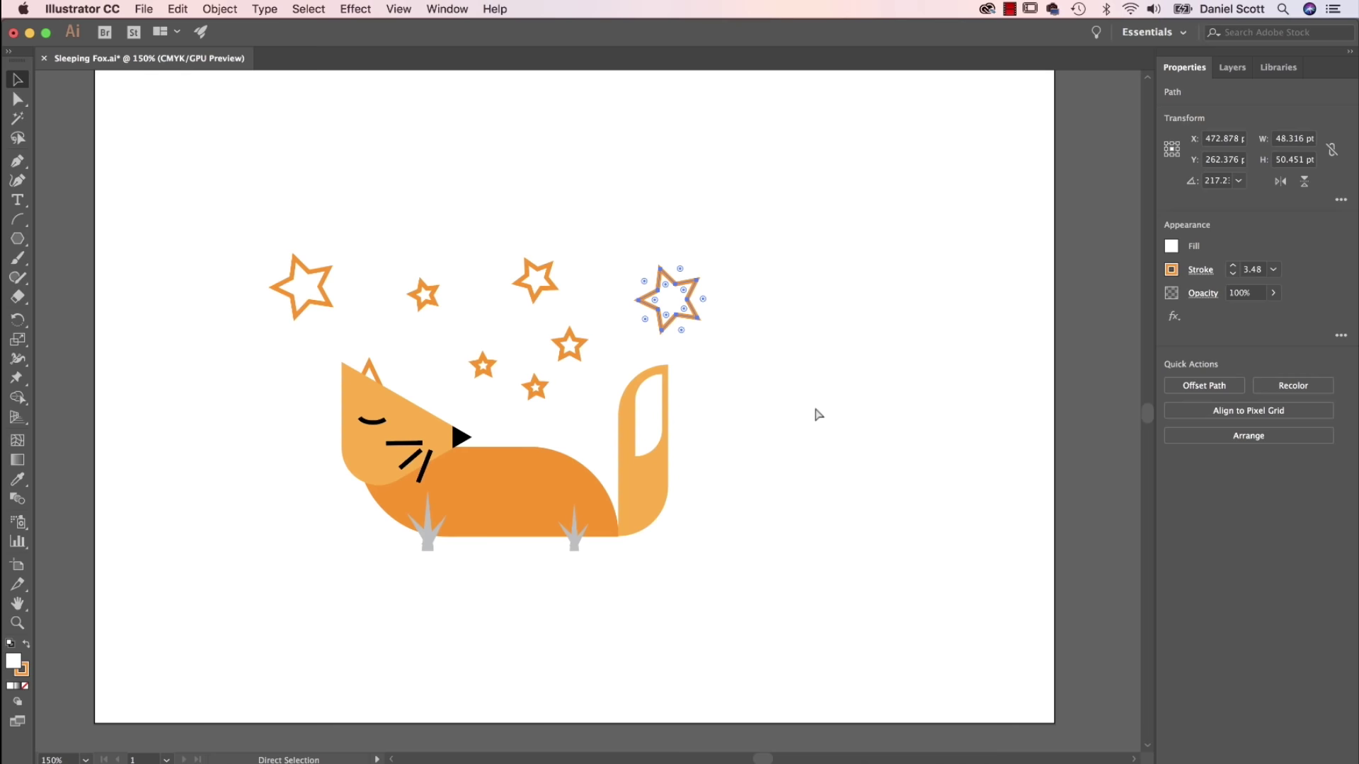
Undo the scaling of the artwork with its strokes and deselect everything.
key(super+z)
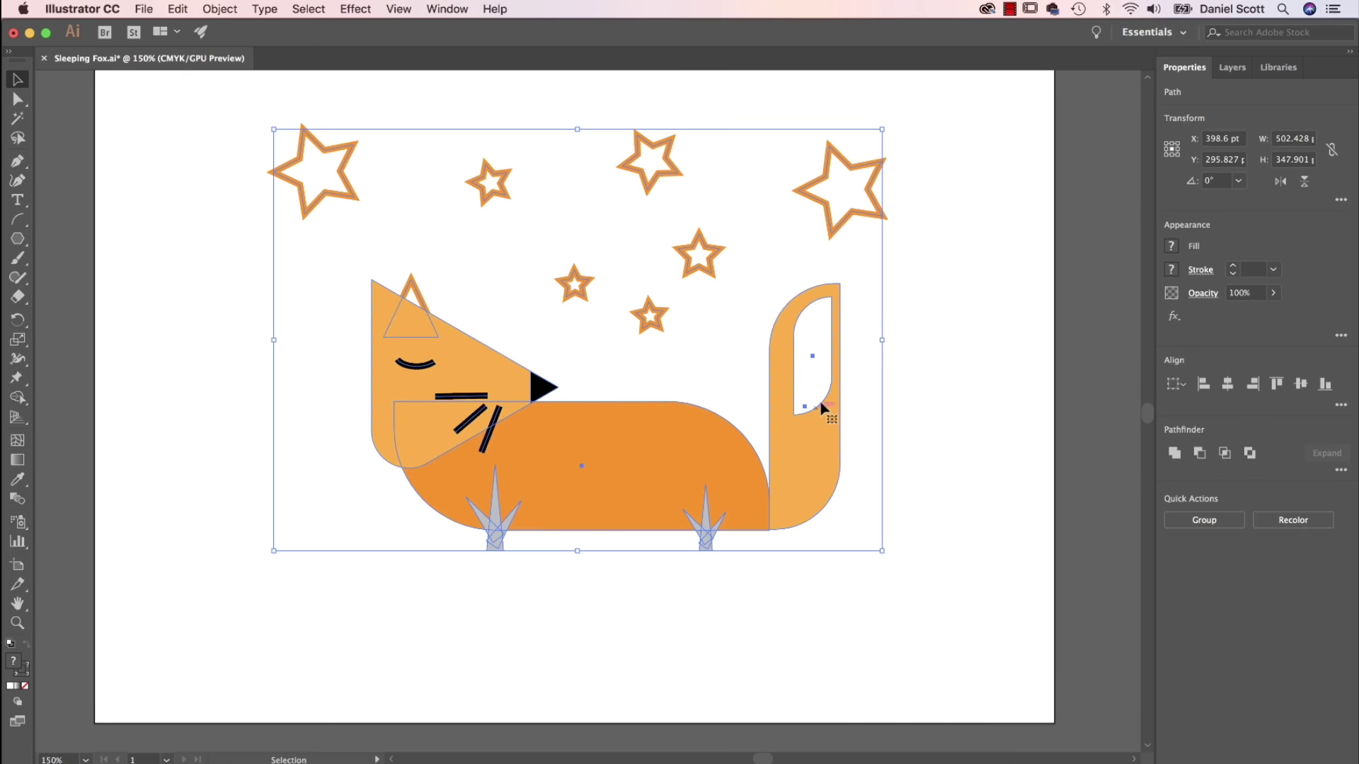
click(970, 345)
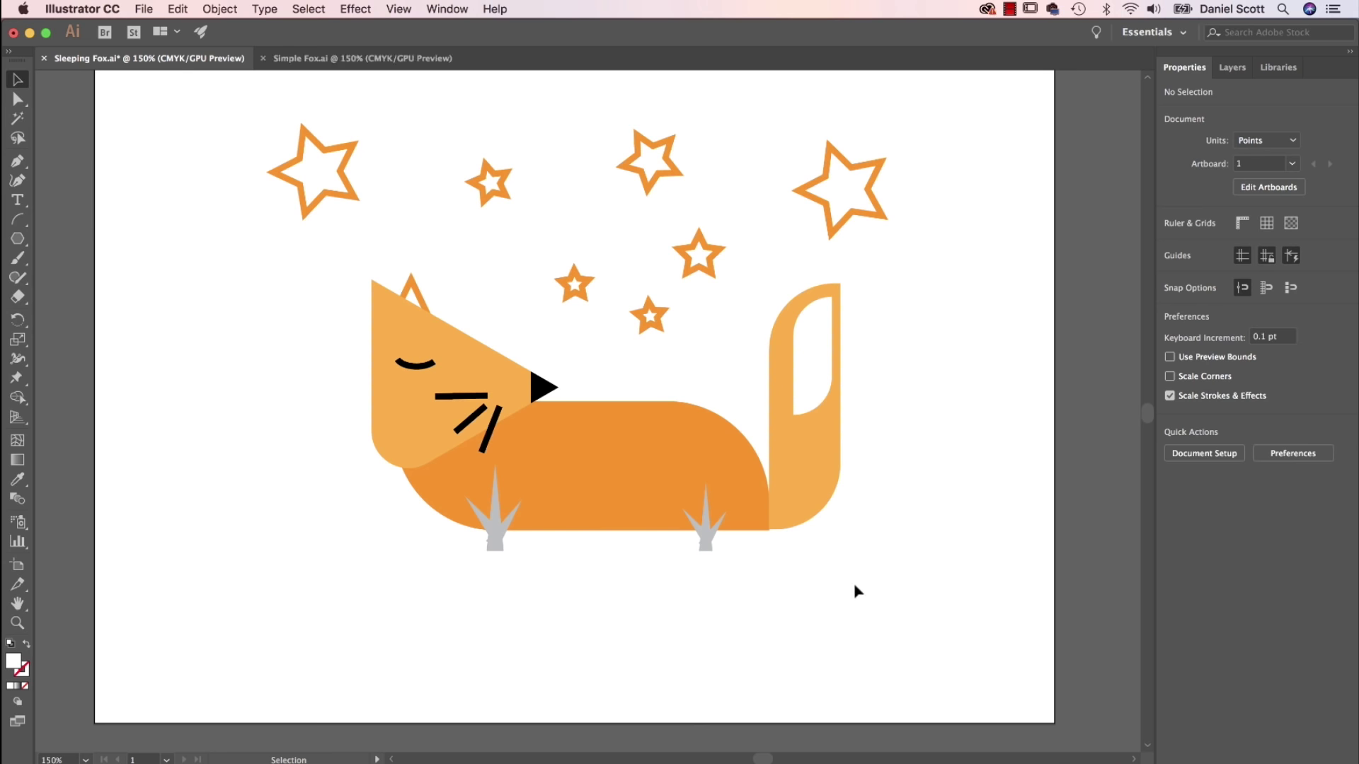
Draw a ground rectangle of about 789 x 160 pt across the lower artboard, with its upper edge at the fox's base.
drag(11, 248, 92, 240)
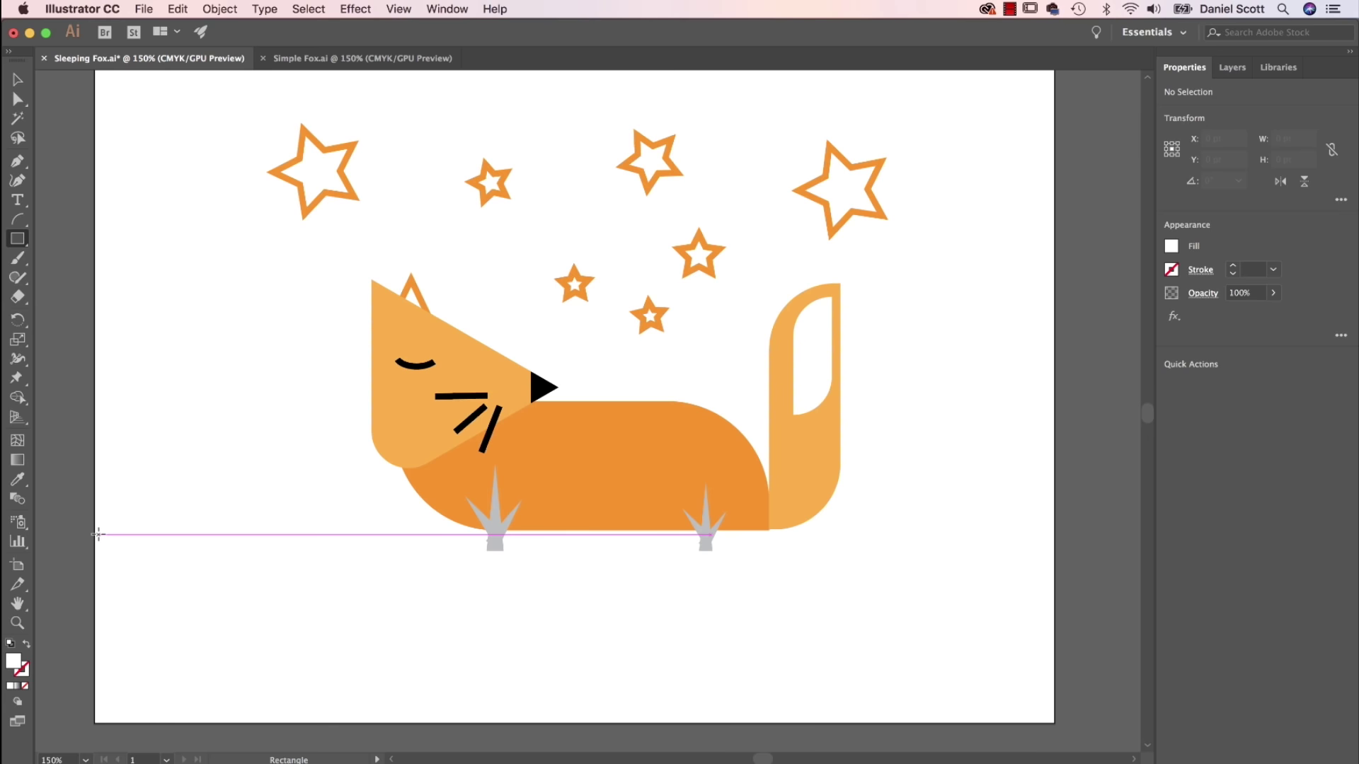
drag(98, 535, 1054, 724)
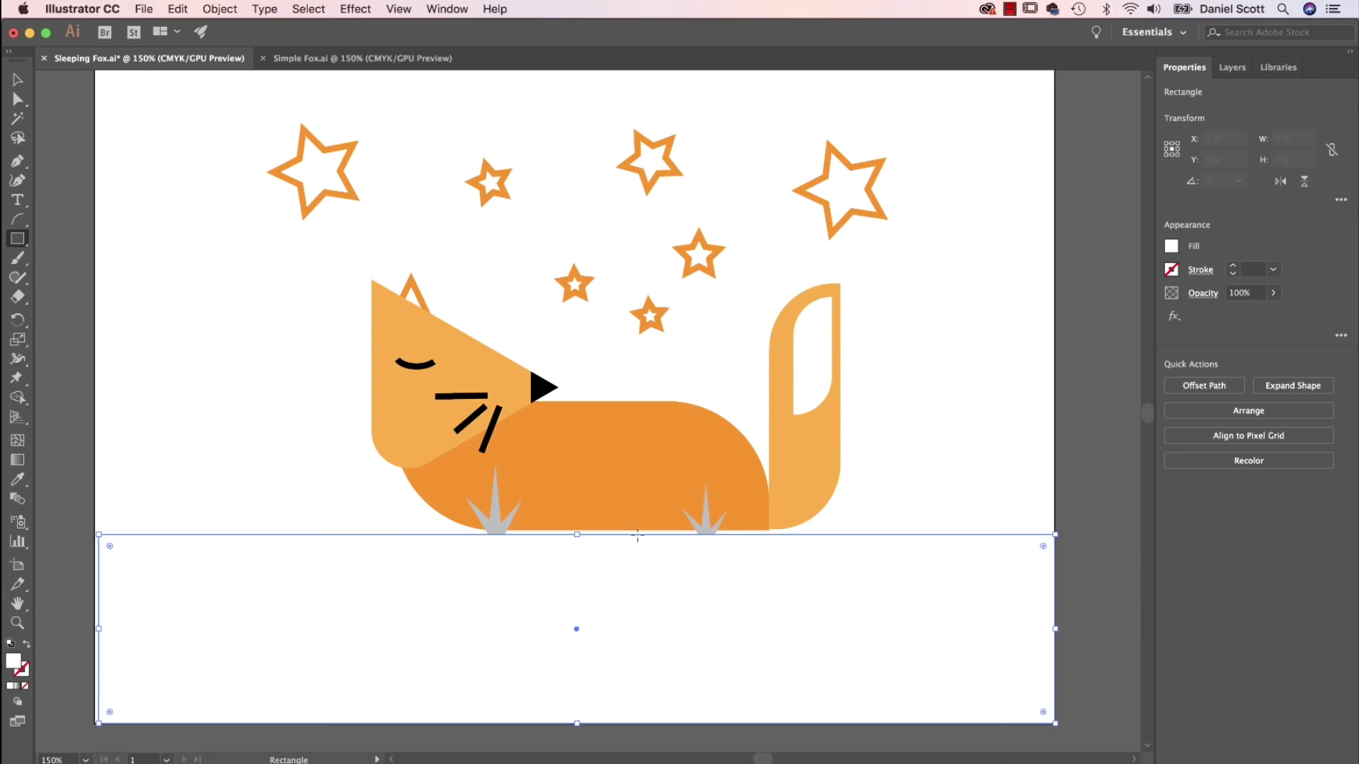
key(v)
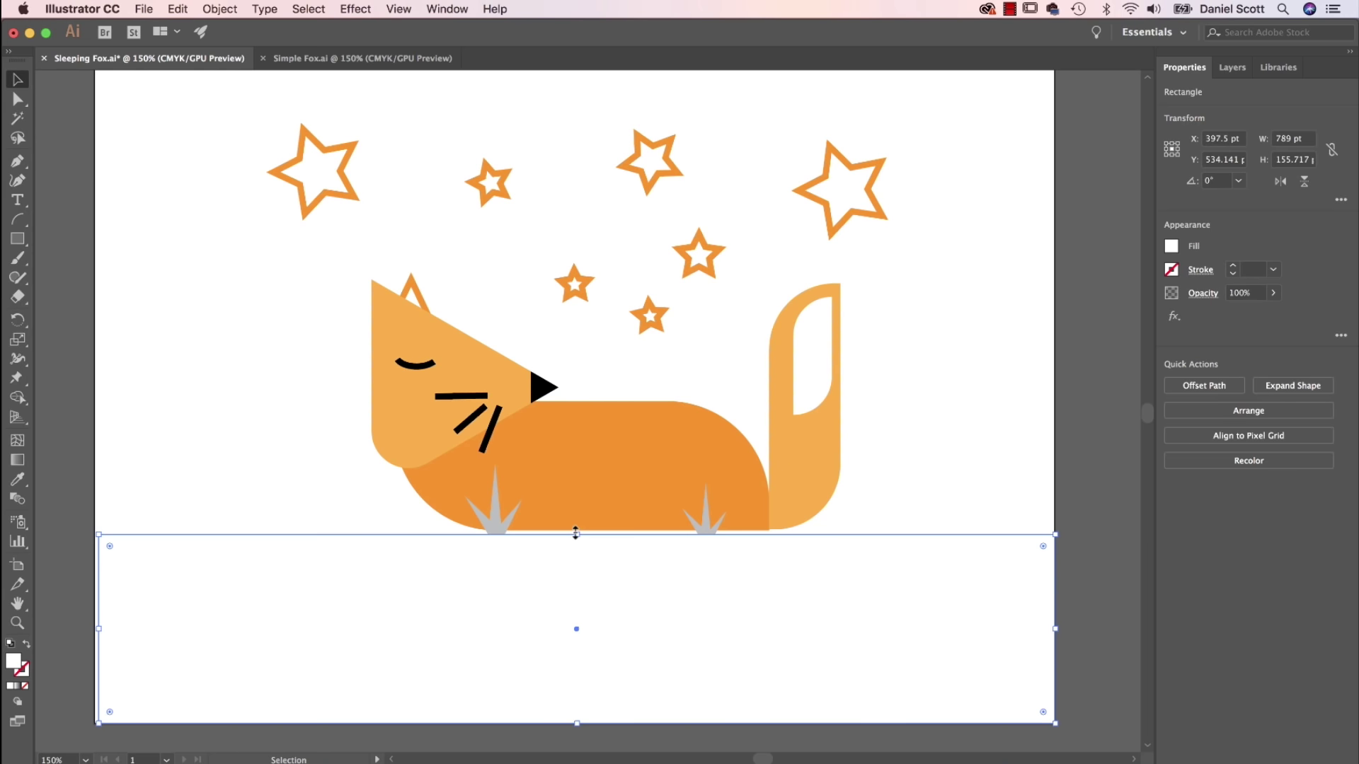
drag(577, 535, 577, 529)
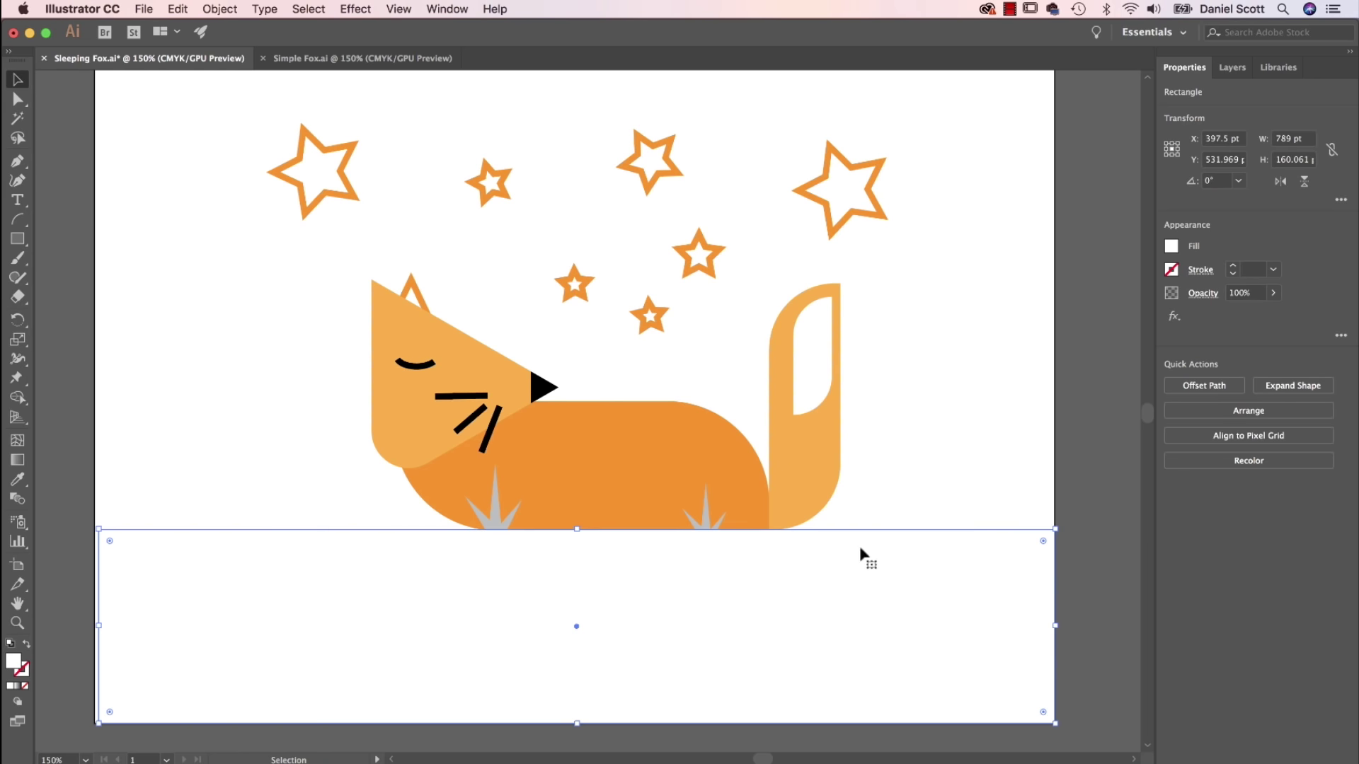
Fill the ground rectangle with light gray and extend its left side to the artboard edge, making it 792 pt wide.
click(1171, 246)
click(1092, 352)
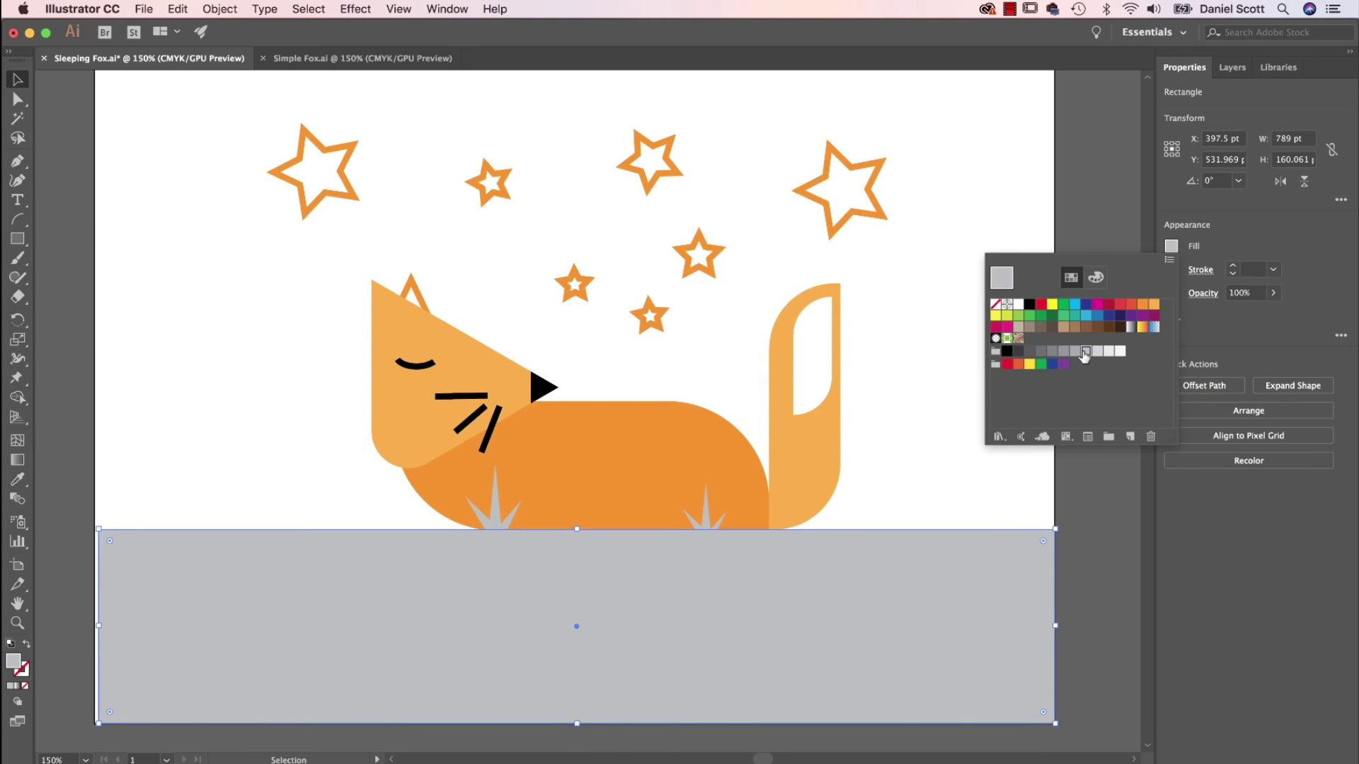
click(925, 501)
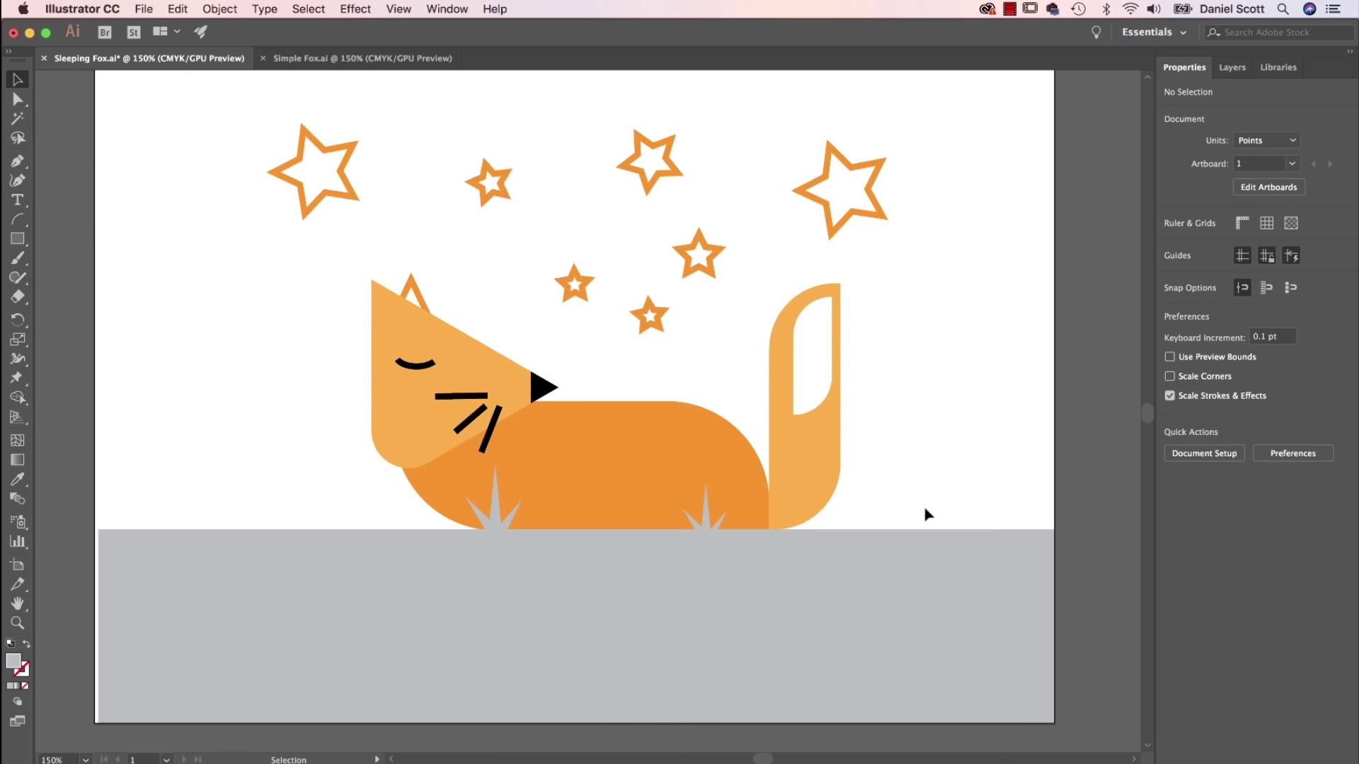
click(191, 551)
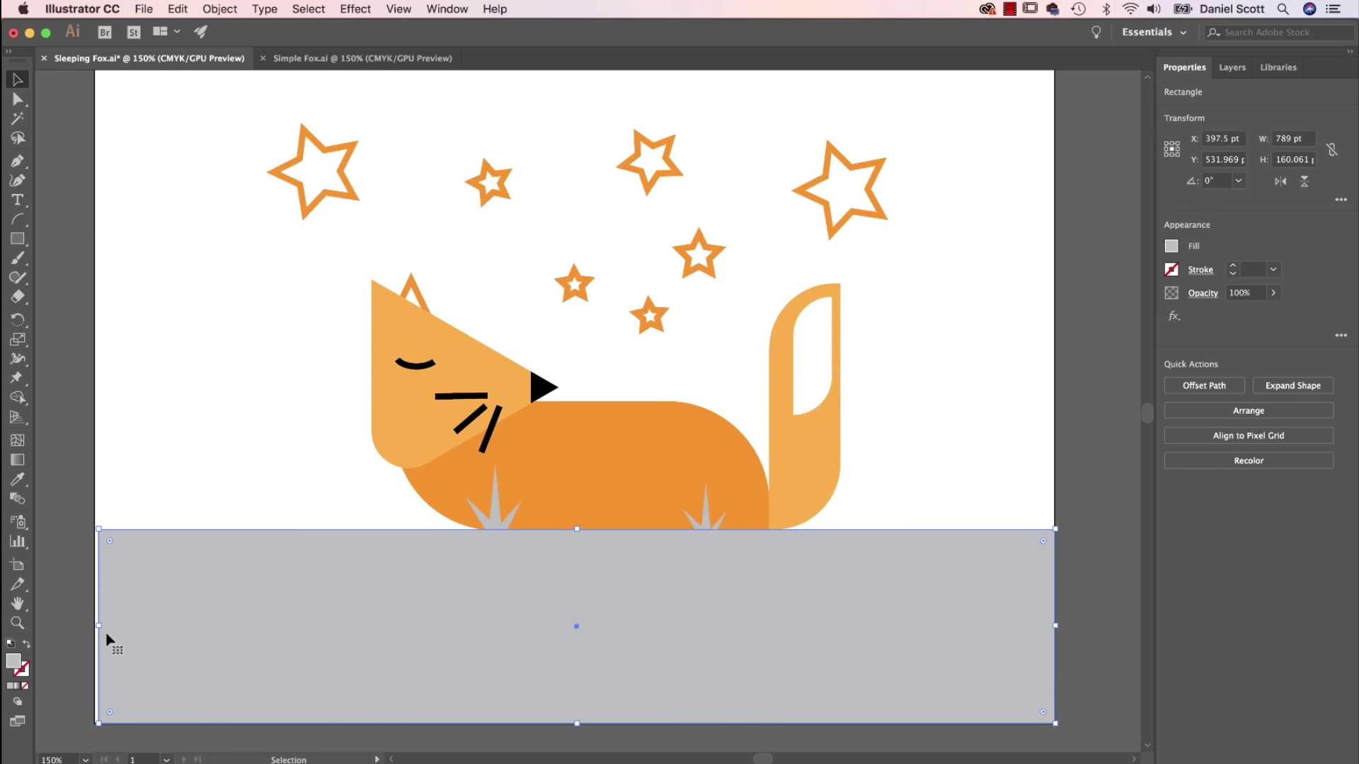
drag(102, 630, 95, 629)
Draw a sky rectangle of about 792 x 452 pt covering the artboard from its upper edge down to the ground.
click(18, 239)
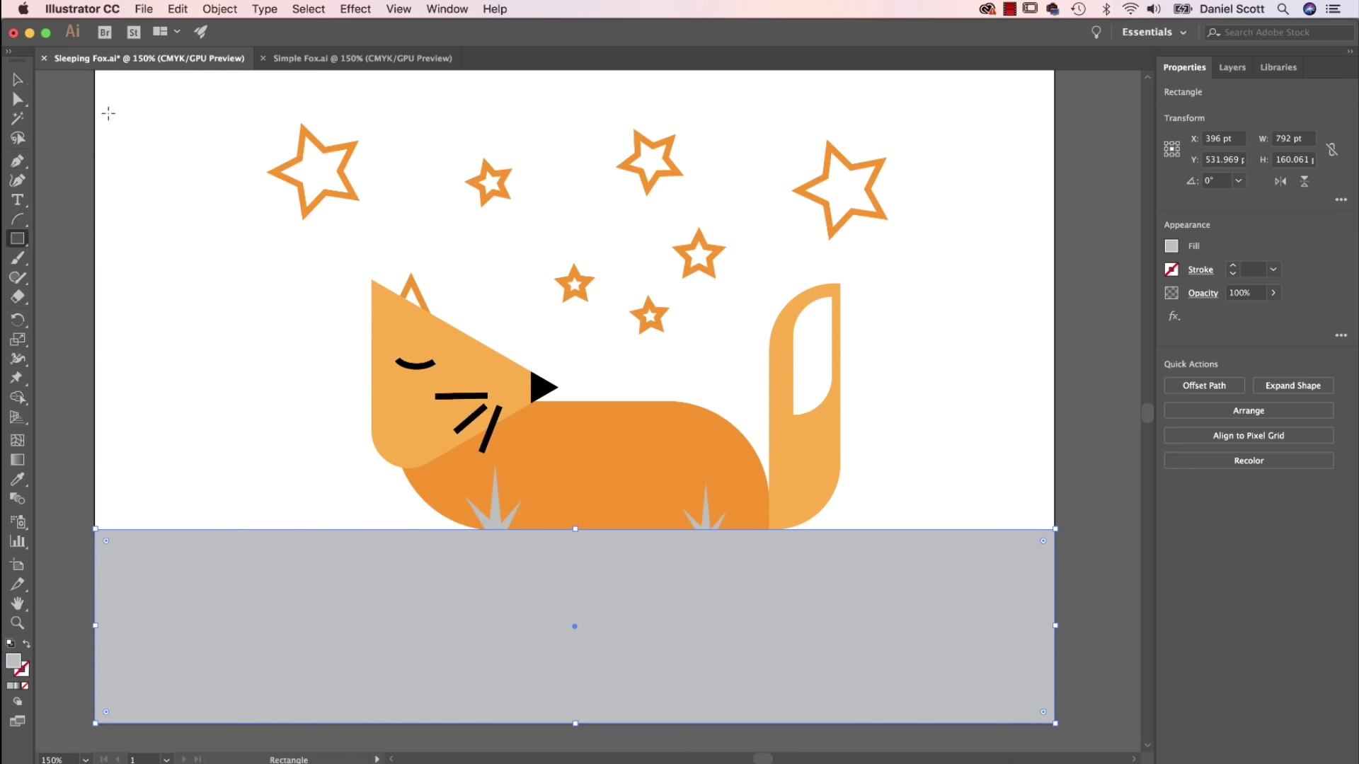
drag(419, 178, 440, 306)
drag(117, 116, 1075, 657)
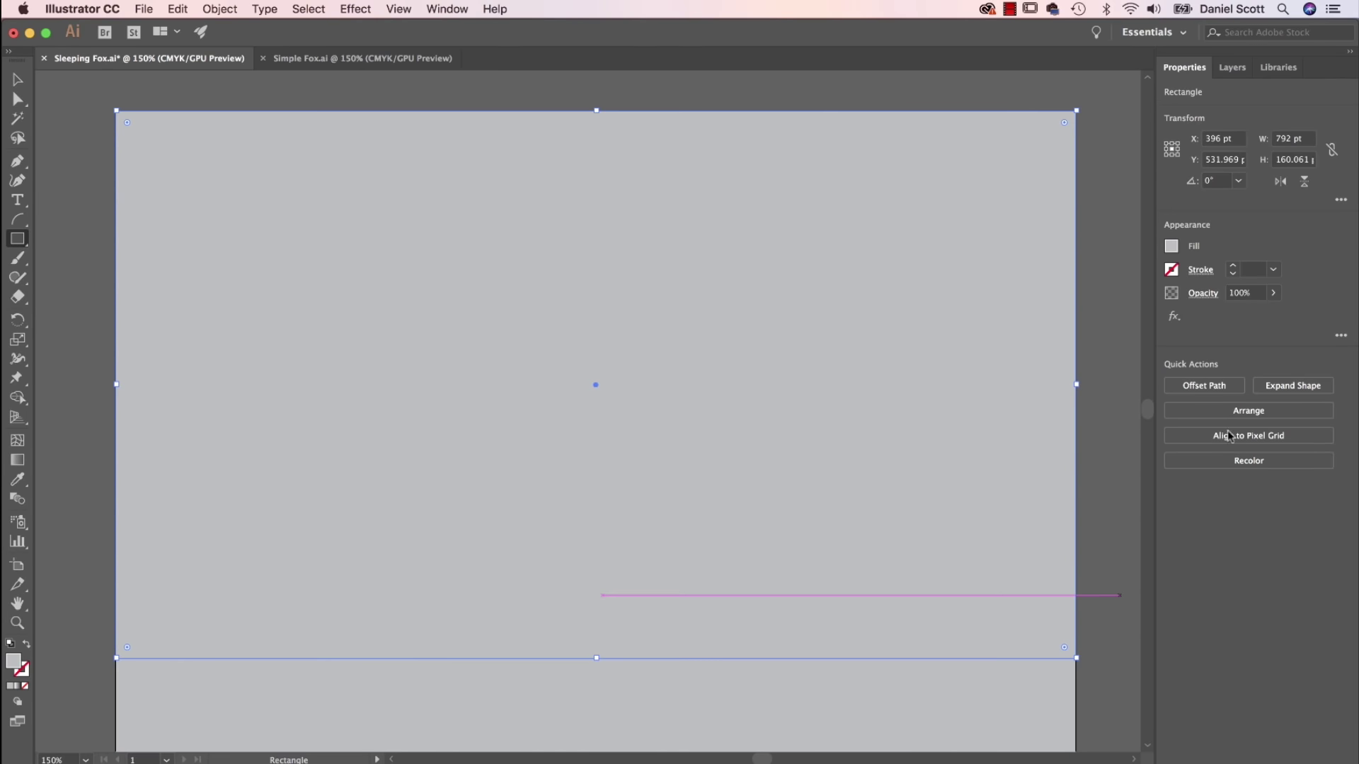
Fill the sky rectangle with a very dark gray swatch and send it behind all the other artwork.
click(1171, 245)
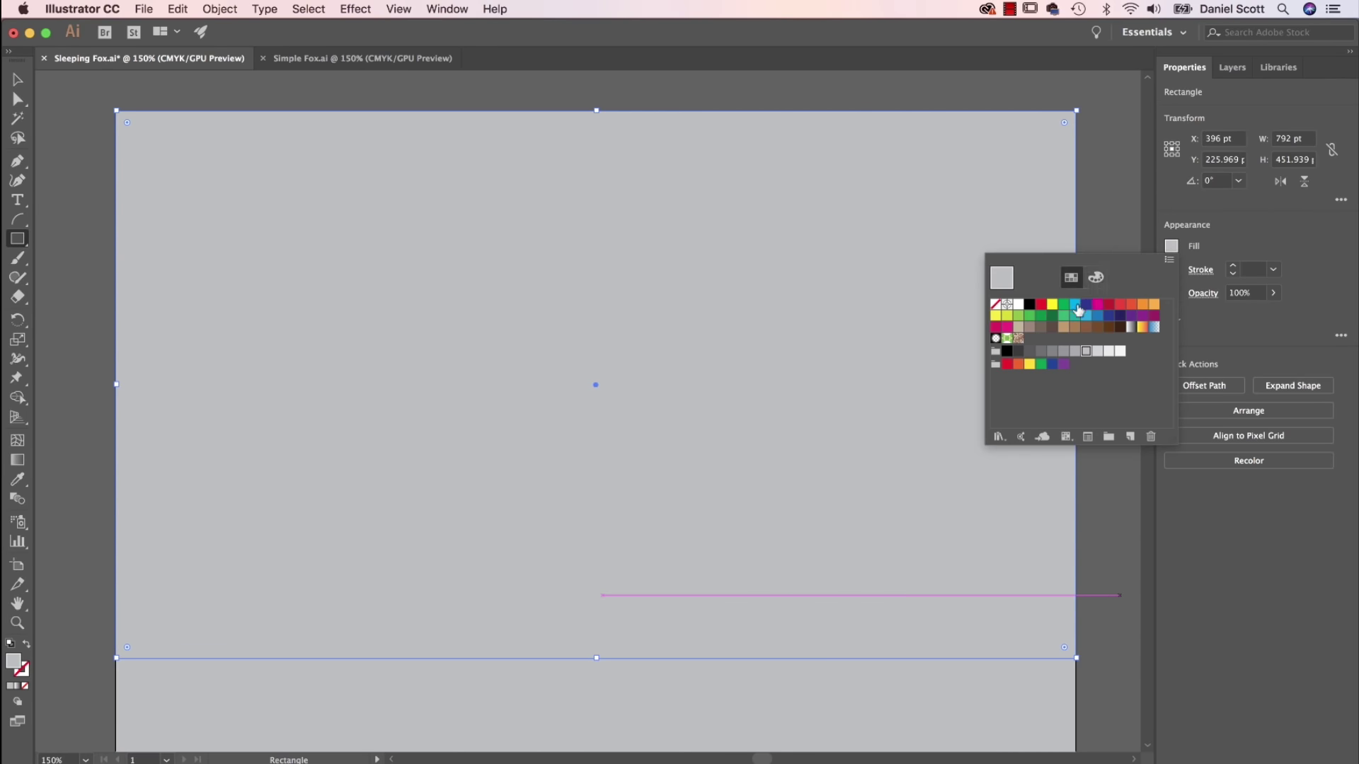
click(1063, 352)
click(1052, 352)
click(1029, 352)
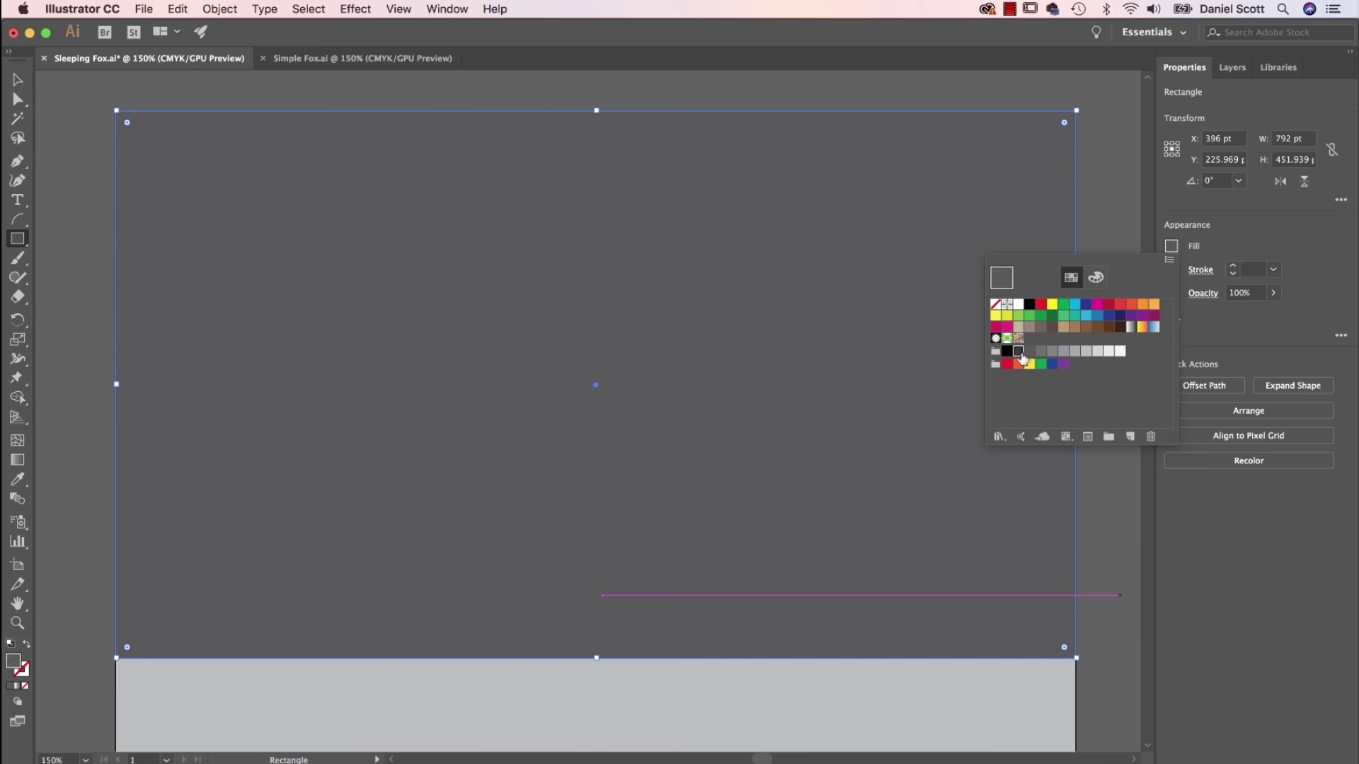
click(1019, 353)
key(Escape)
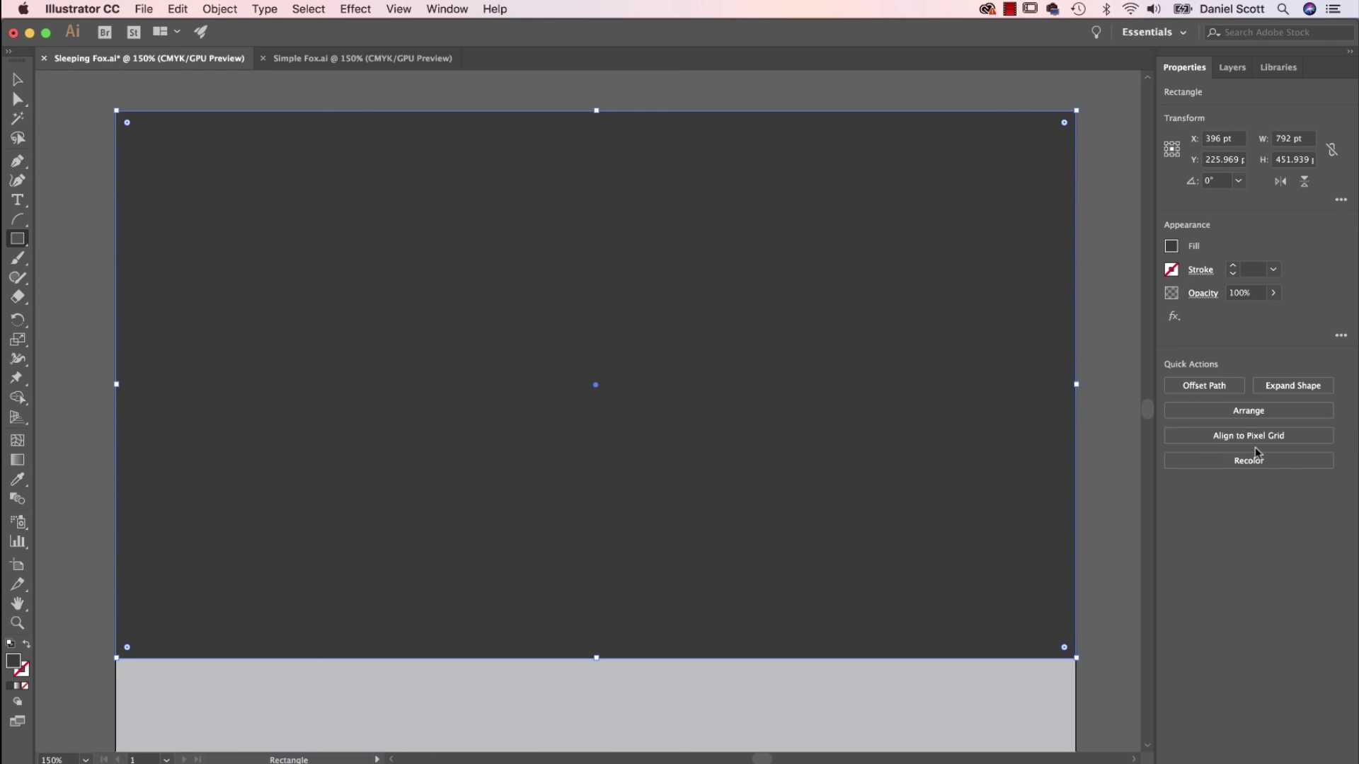
click(1226, 411)
click(1230, 472)
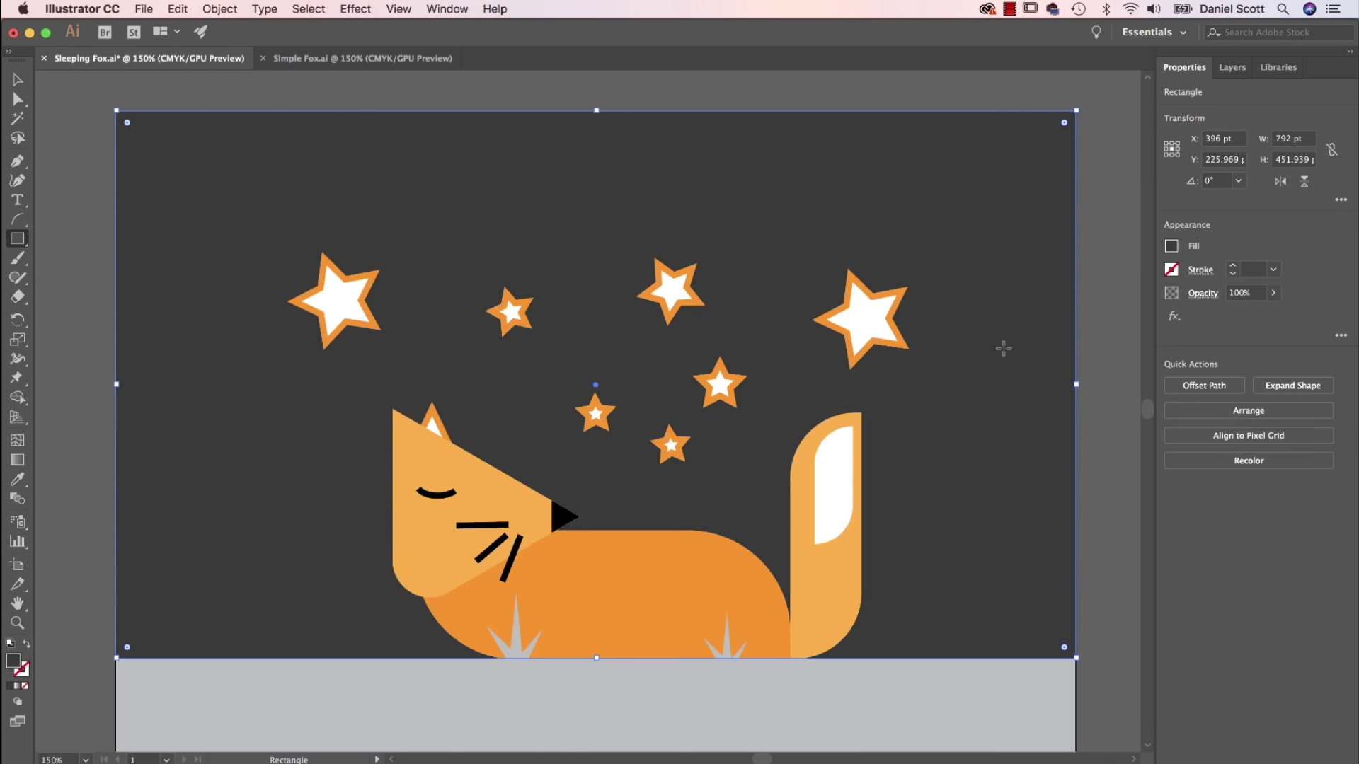
Select all seven stars together and remove their orange stroke.
key(v)
click(358, 286)
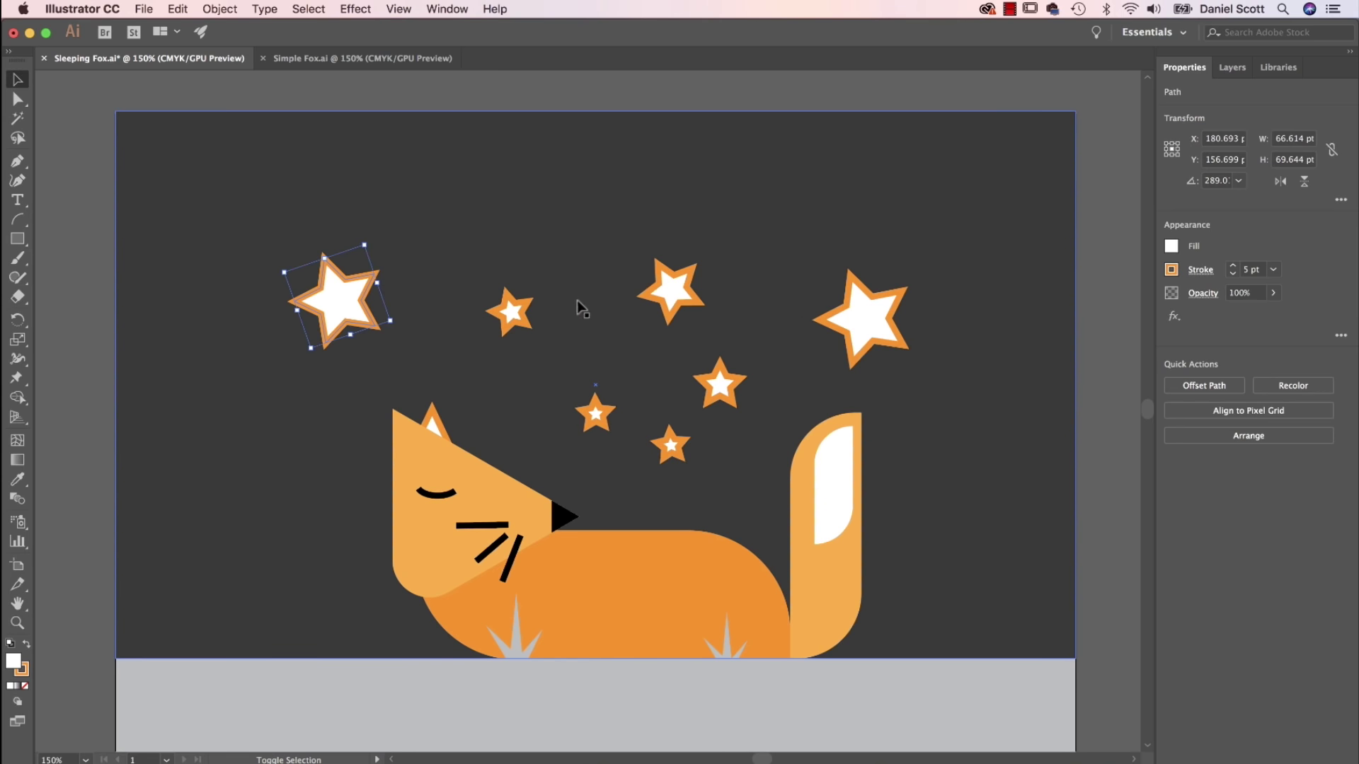
shift+click(510, 310)
shift+click(670, 294)
shift+click(715, 385)
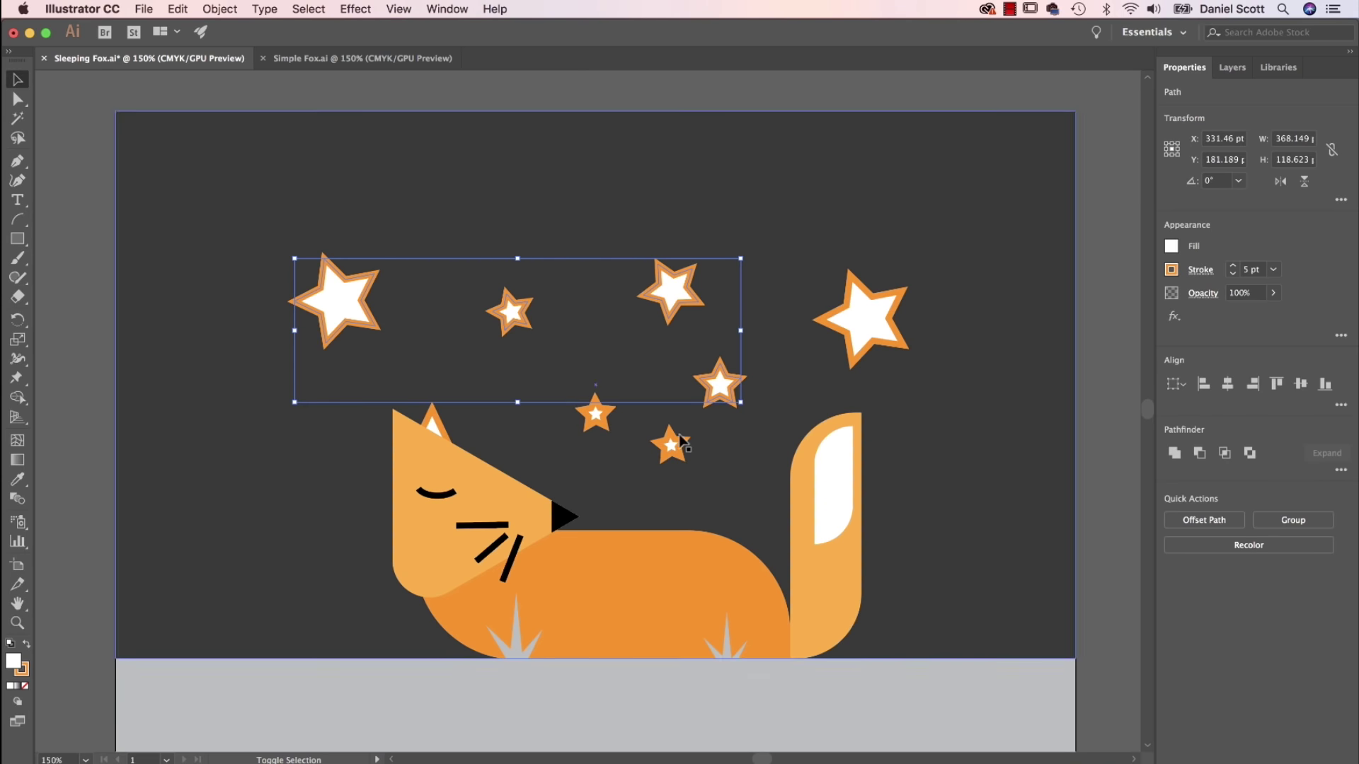
shift+click(670, 444)
shift+click(594, 413)
shift+click(896, 313)
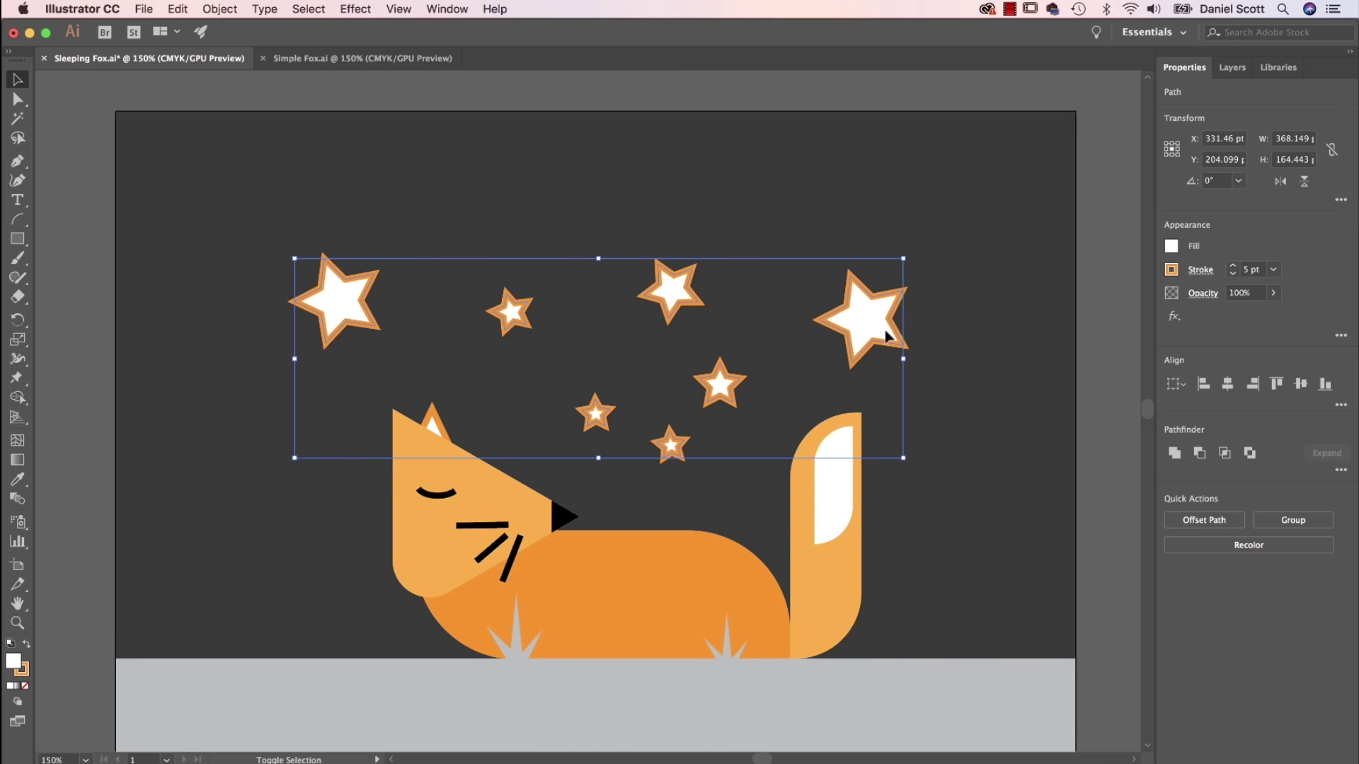
click(1171, 270)
click(996, 328)
Fill the selected stars with the same light gray as the ground and deselect them.
click(1172, 246)
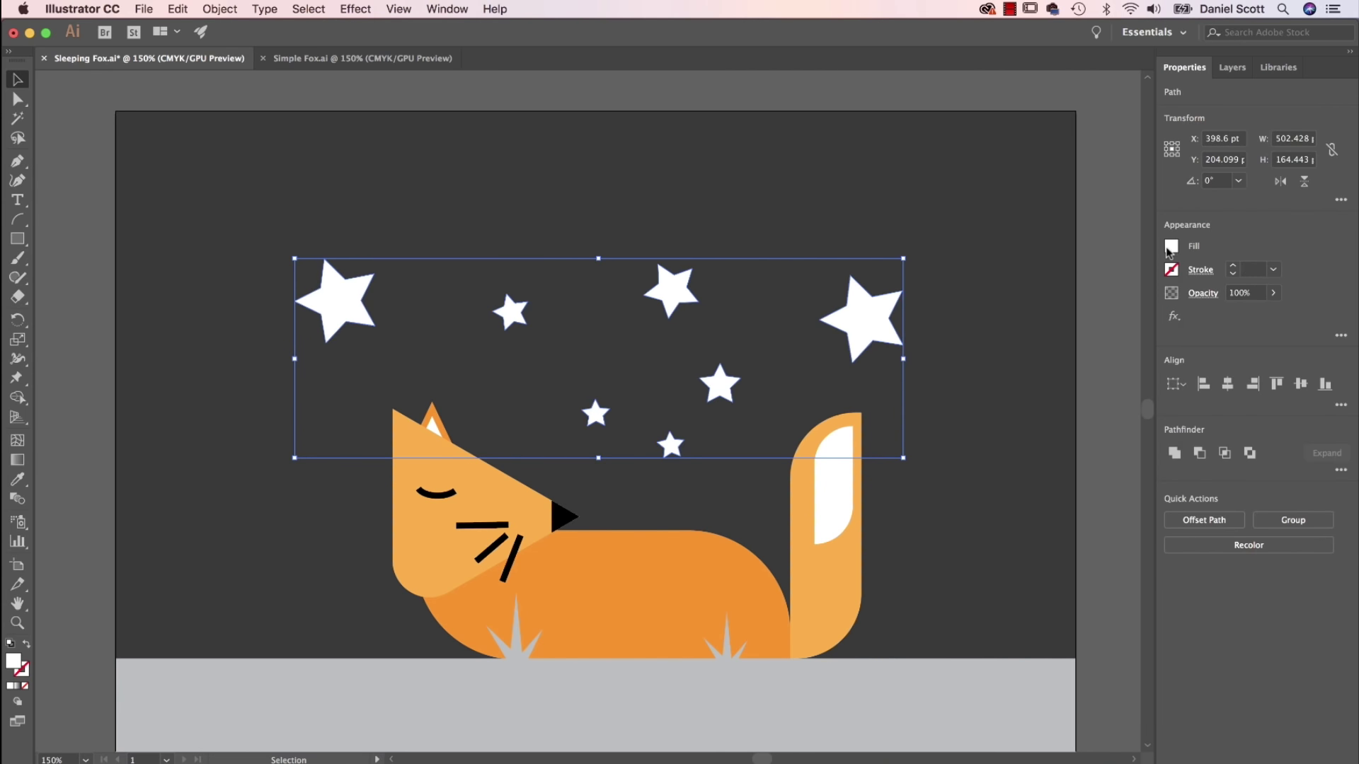
click(1171, 246)
click(1076, 352)
click(1087, 352)
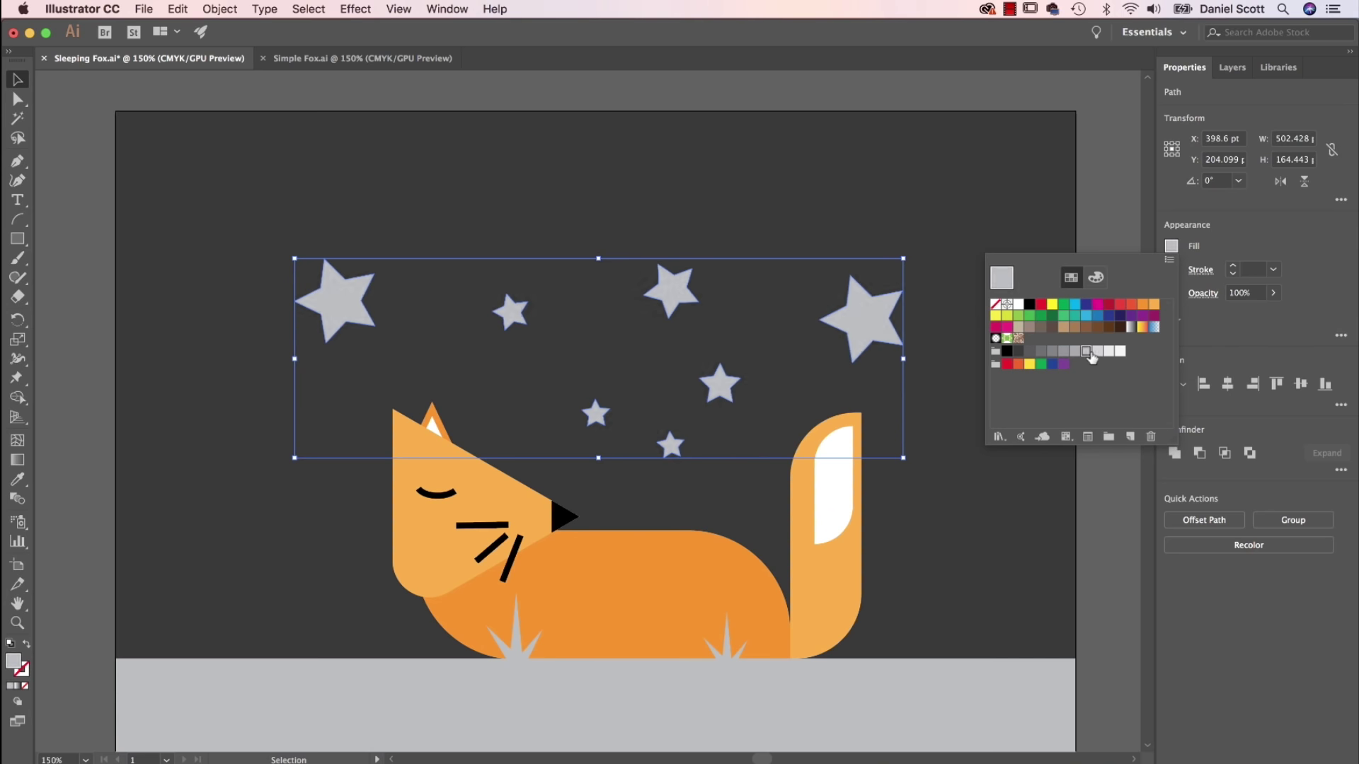
click(1104, 191)
click(1104, 191)
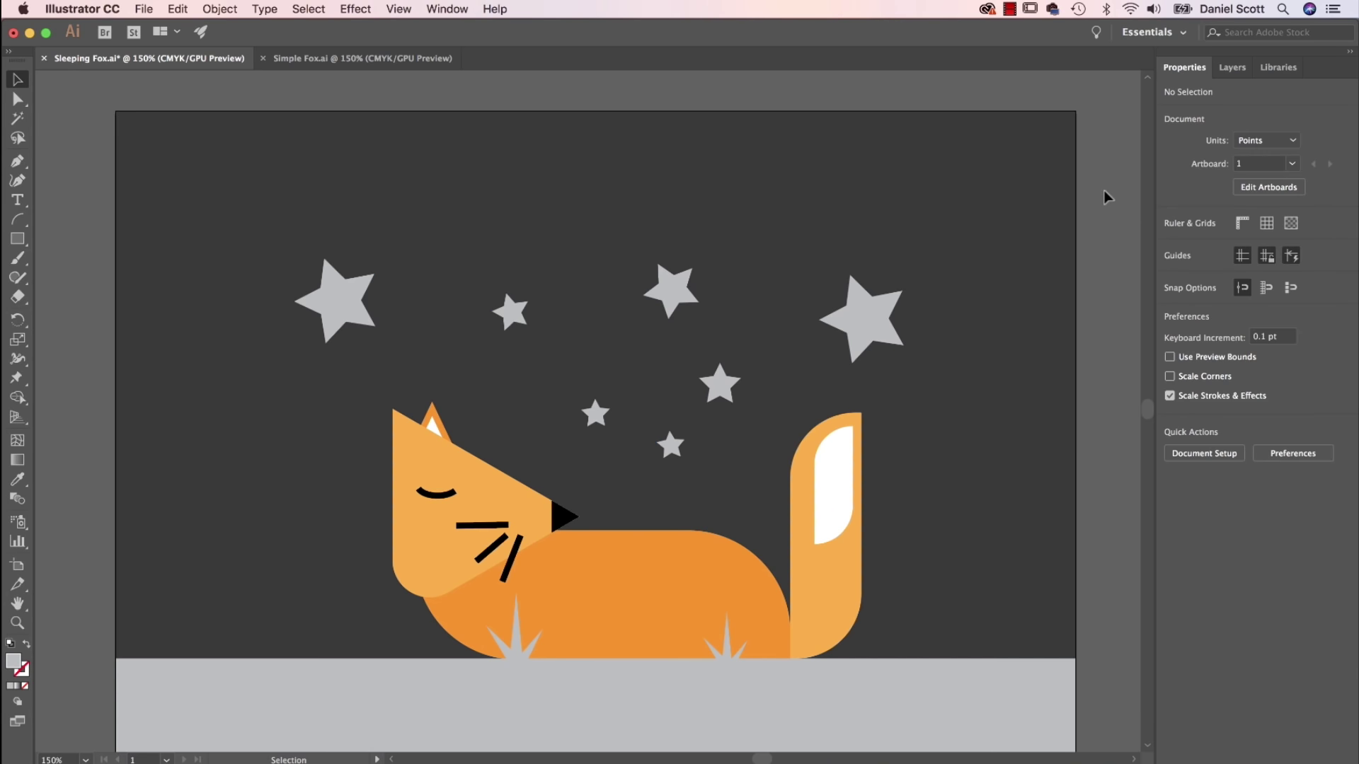
Hide the Layer 1 artwork and show the template sketch layer.
drag(1025, 359, 964, 276)
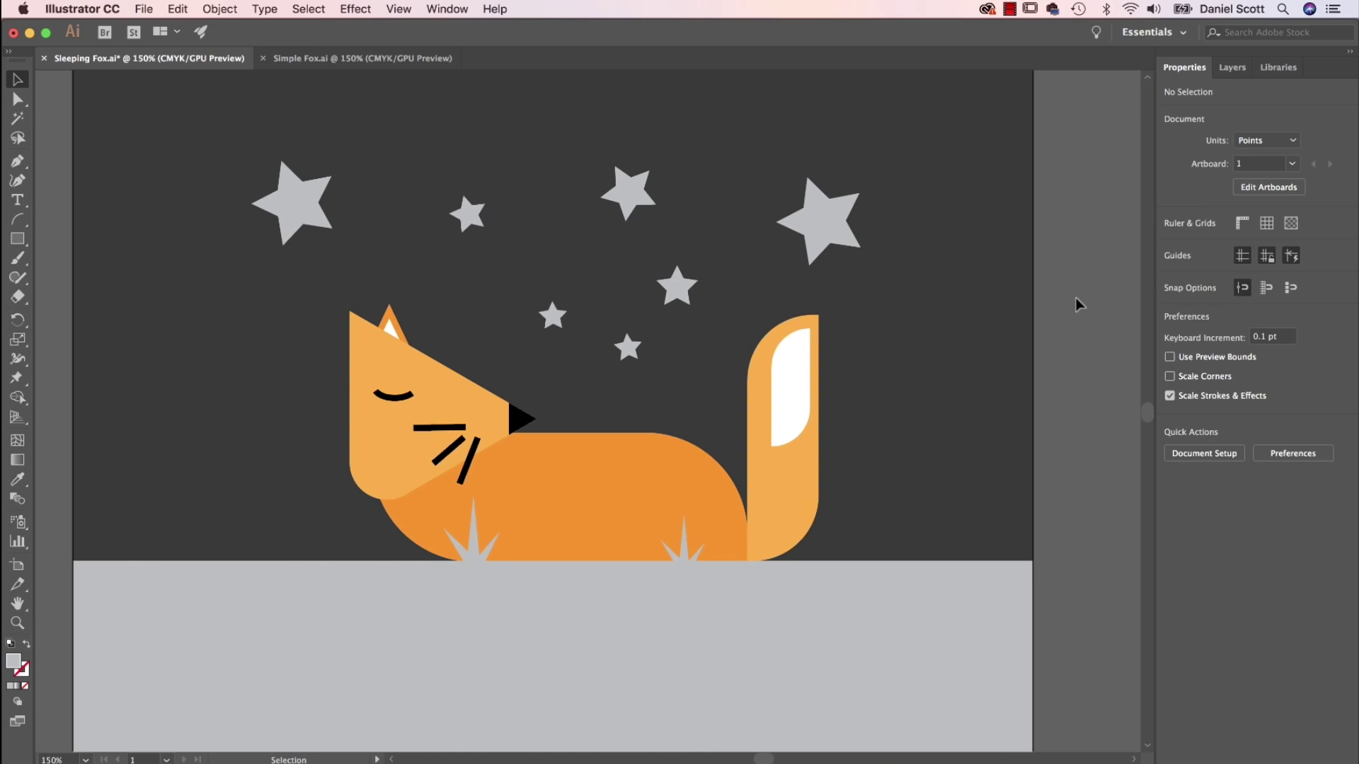
click(1232, 68)
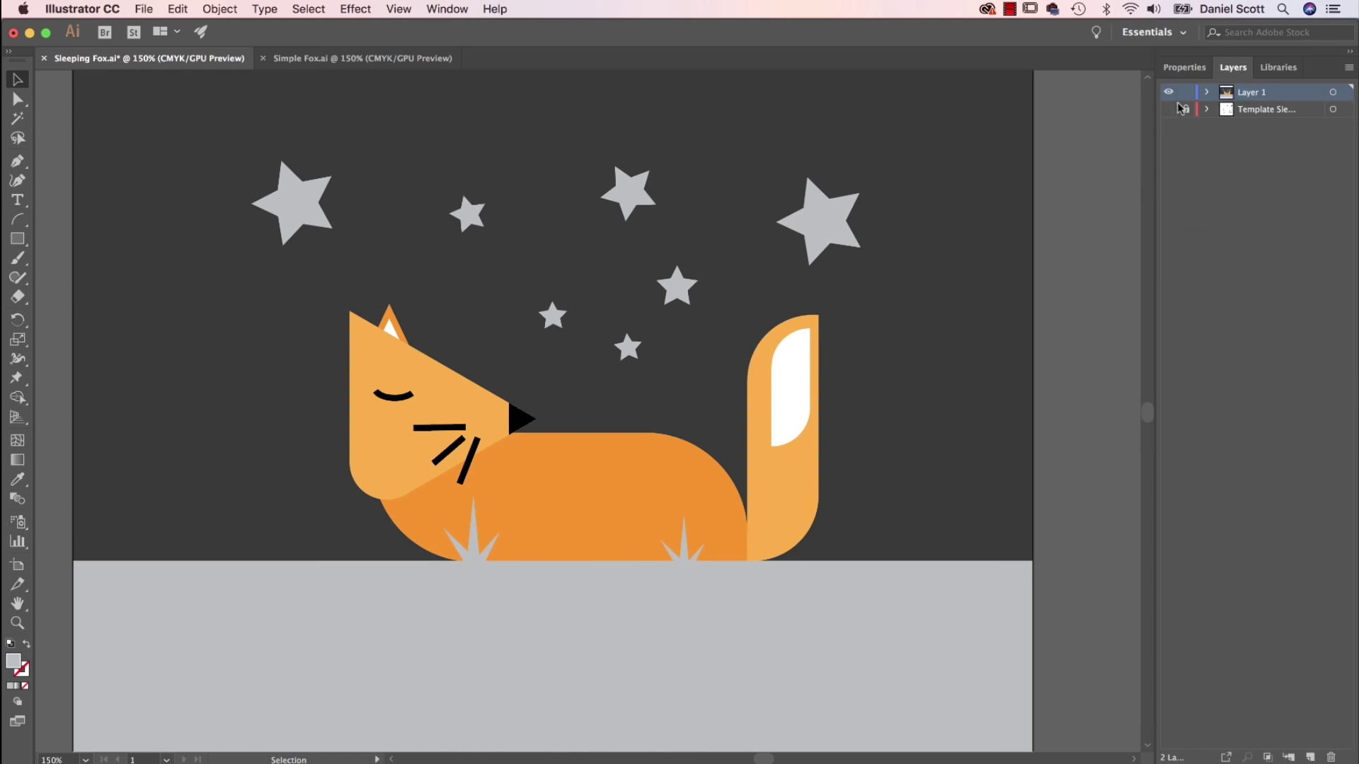
click(1168, 92)
click(1168, 109)
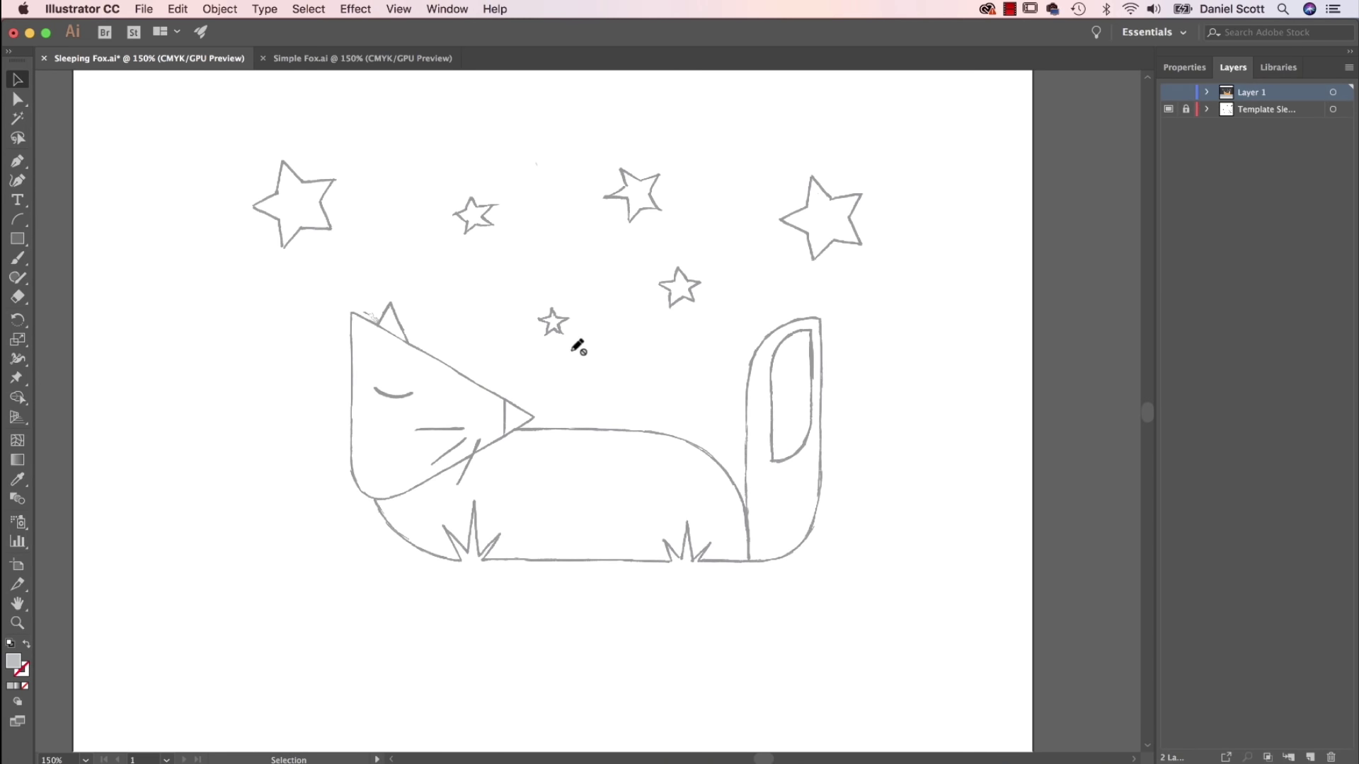